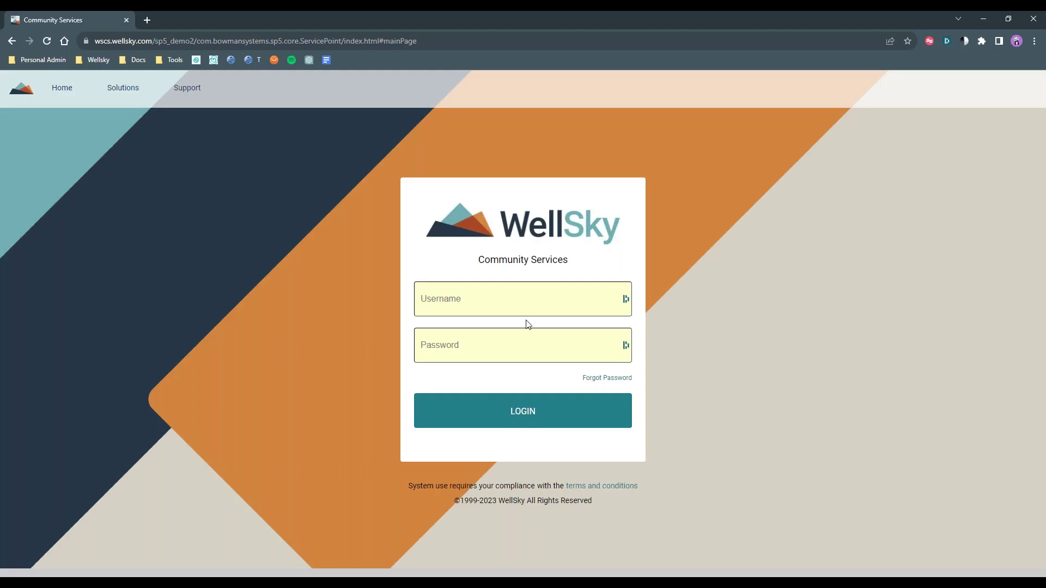
# Log in to Community Services with the account's username and password
pyautogui.click(526, 308)
pyautogui.click(512, 362)
pyautogui.click(475, 425)
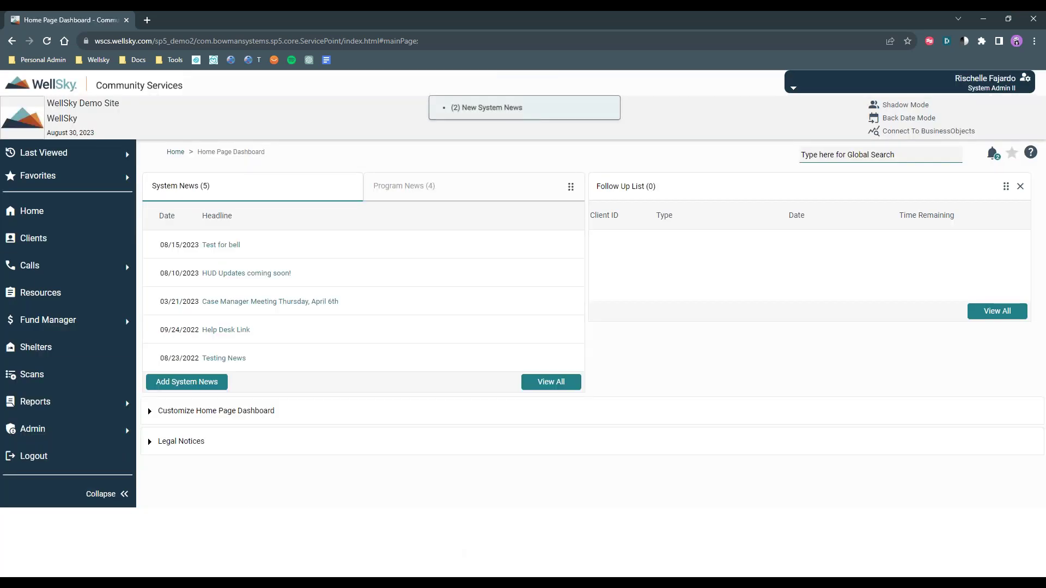
# Increase the browser's page zoom to 125% for the home page dashboard
pyautogui.click(1034, 41)
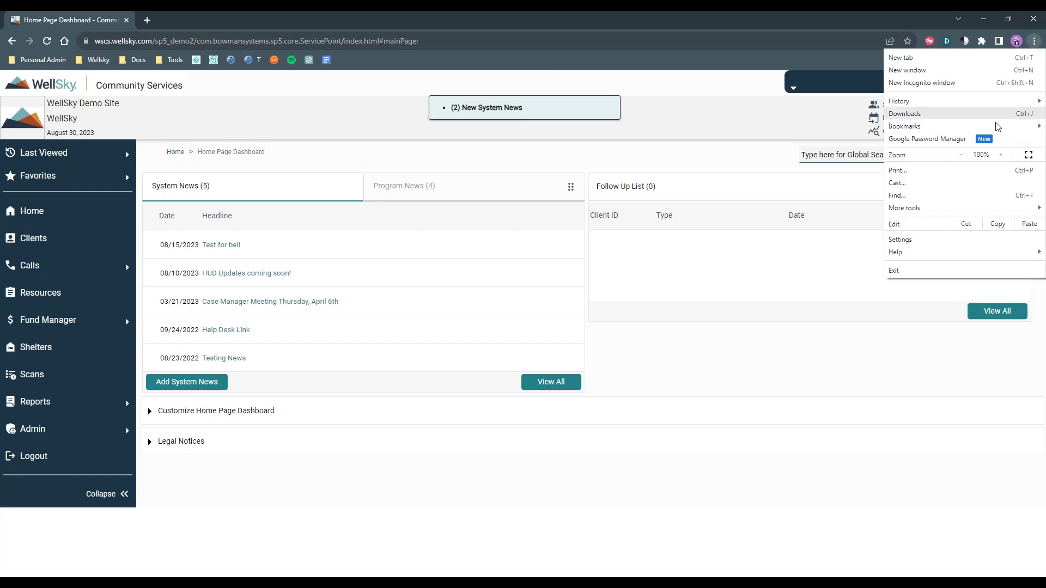
pyautogui.click(1000, 155)
pyautogui.click(1001, 155)
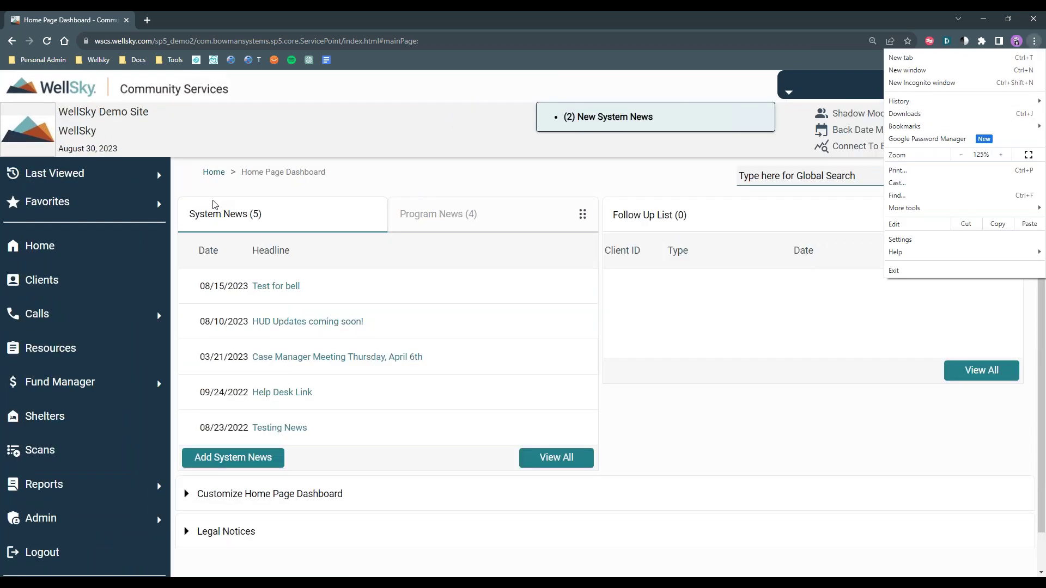
pyautogui.scroll(-1, 214, 206)
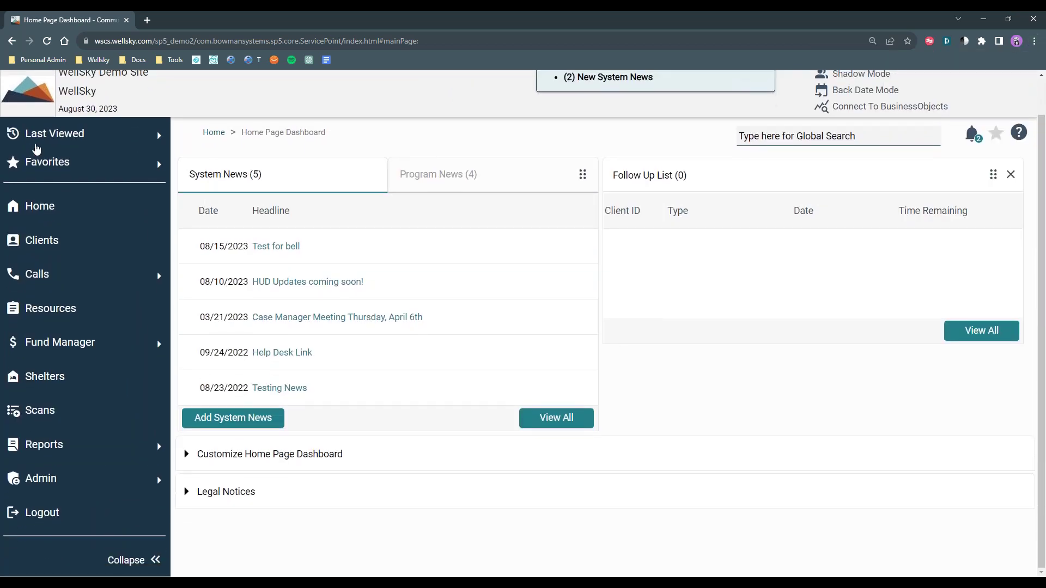
# Expand the Last Viewed and Favorites lists in the main navigation to see their entries
pyautogui.click(104, 135)
pyautogui.click(139, 184)
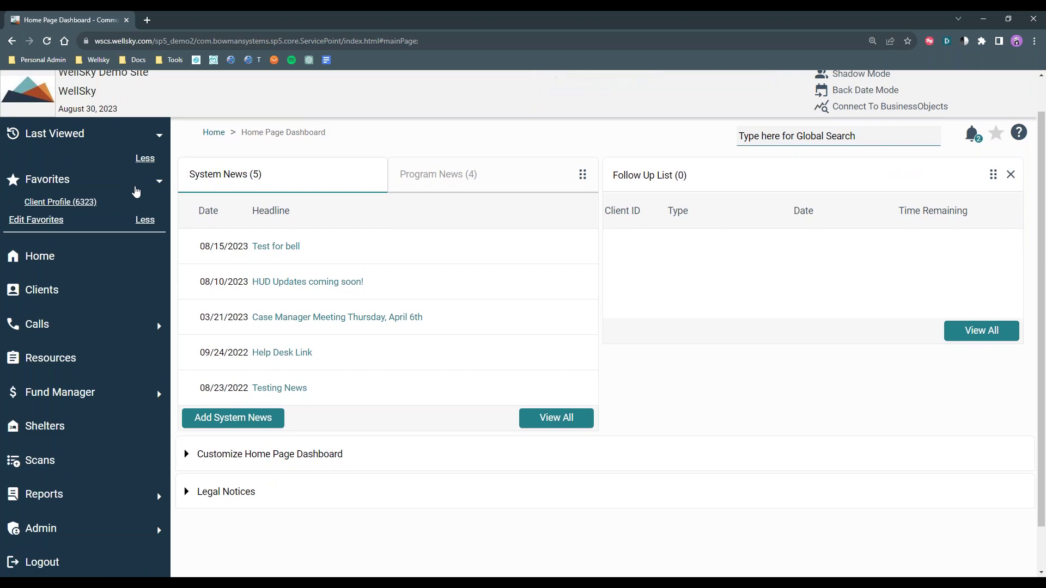
pyautogui.scroll(-1, 136, 190)
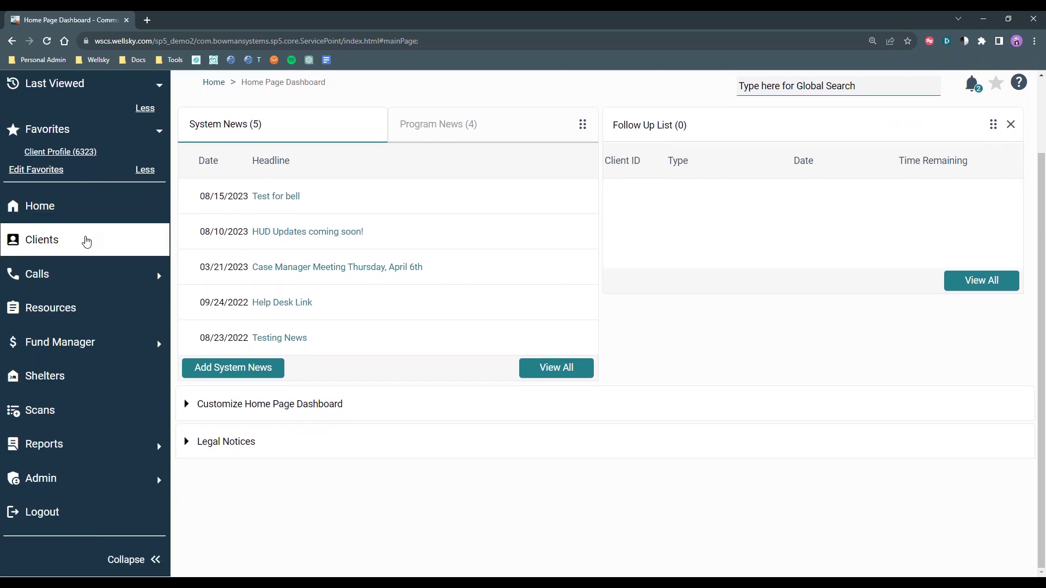
# Go to Clients and look over the Client Search form's fields and search options
pyautogui.click(55, 240)
pyautogui.scroll(-3, 55, 248)
pyautogui.scroll(2, 93, 263)
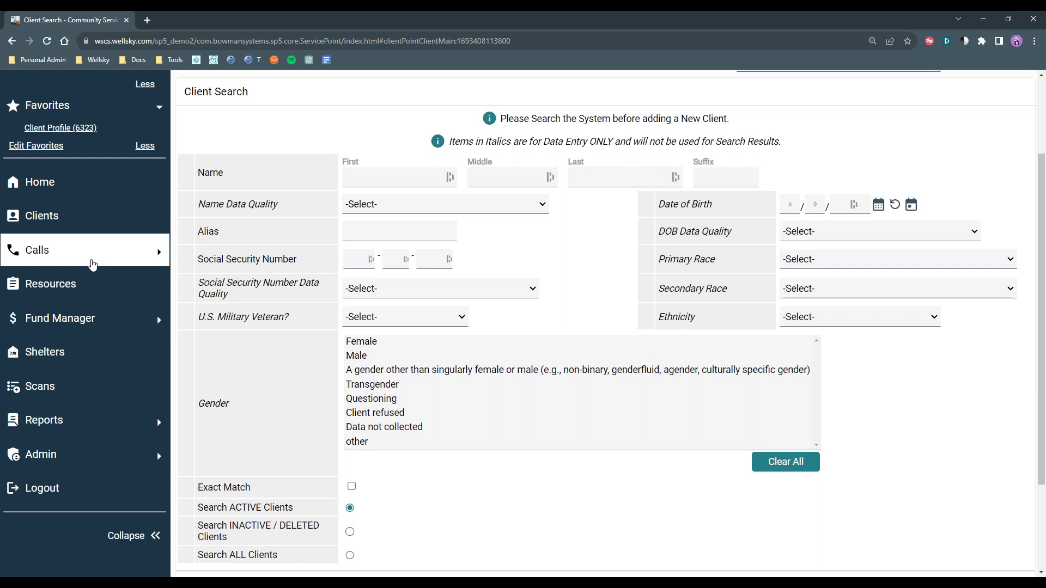
# Visit the Shelters, Calls and Reports pages in turn, ending on the Report Dashboard
pyautogui.click(77, 353)
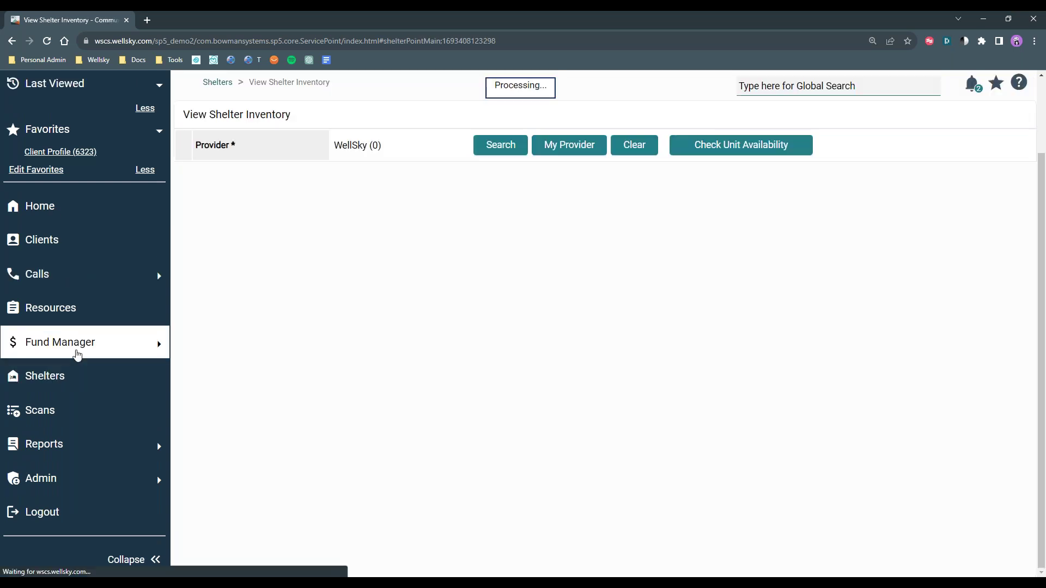
pyautogui.click(79, 290)
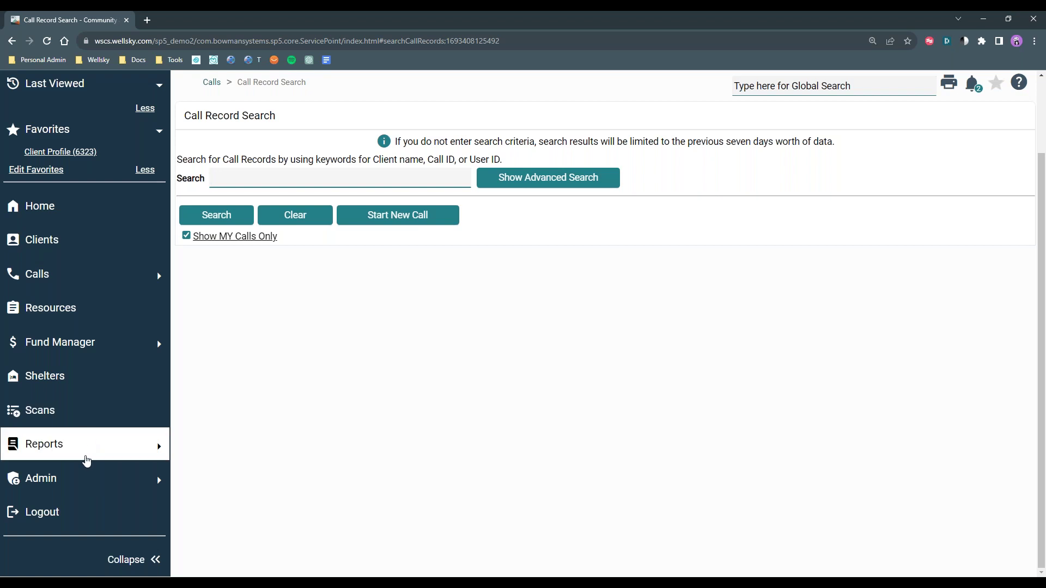
pyautogui.click(88, 422)
pyautogui.click(95, 446)
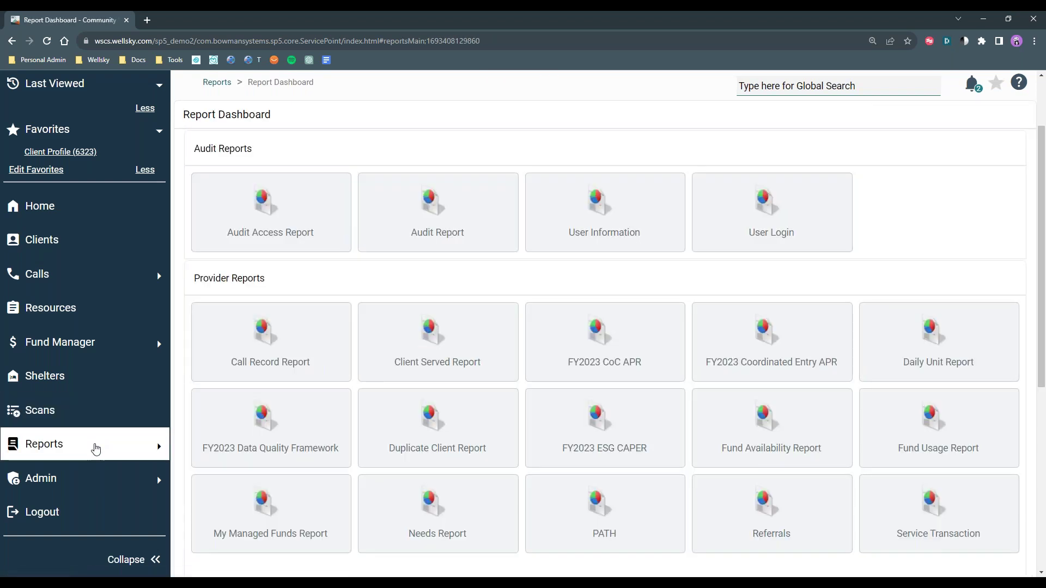
# Collapse the main navigation to icons only and use them to visit Clients, Calls and Home
pyautogui.click(131, 561)
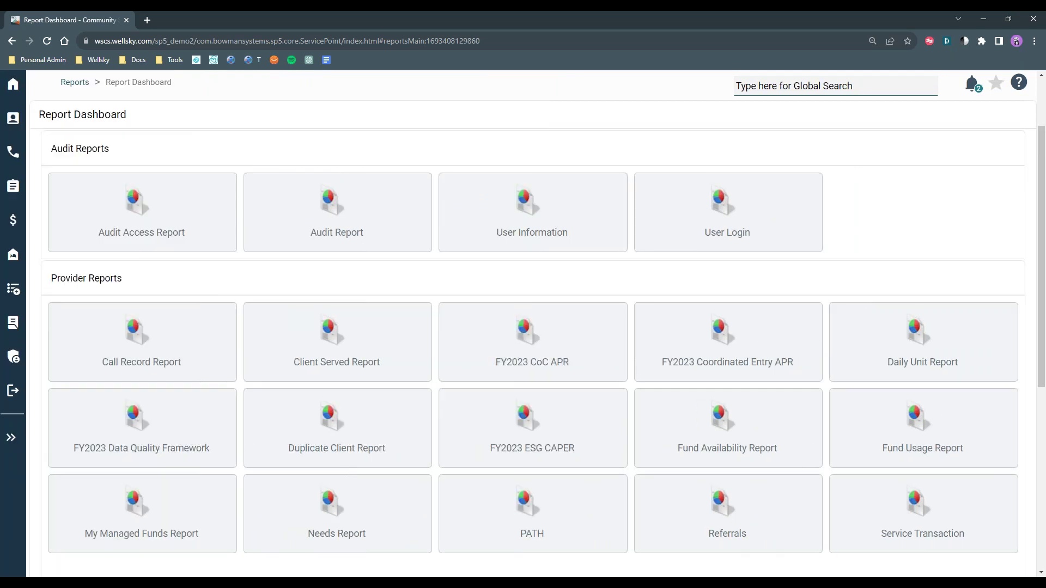
pyautogui.click(16, 125)
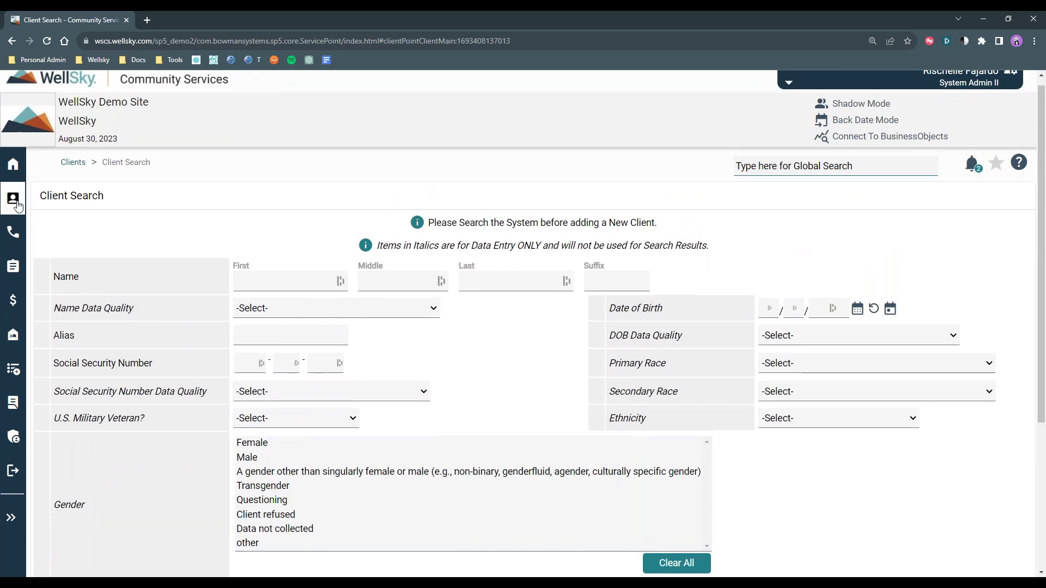
pyautogui.click(13, 234)
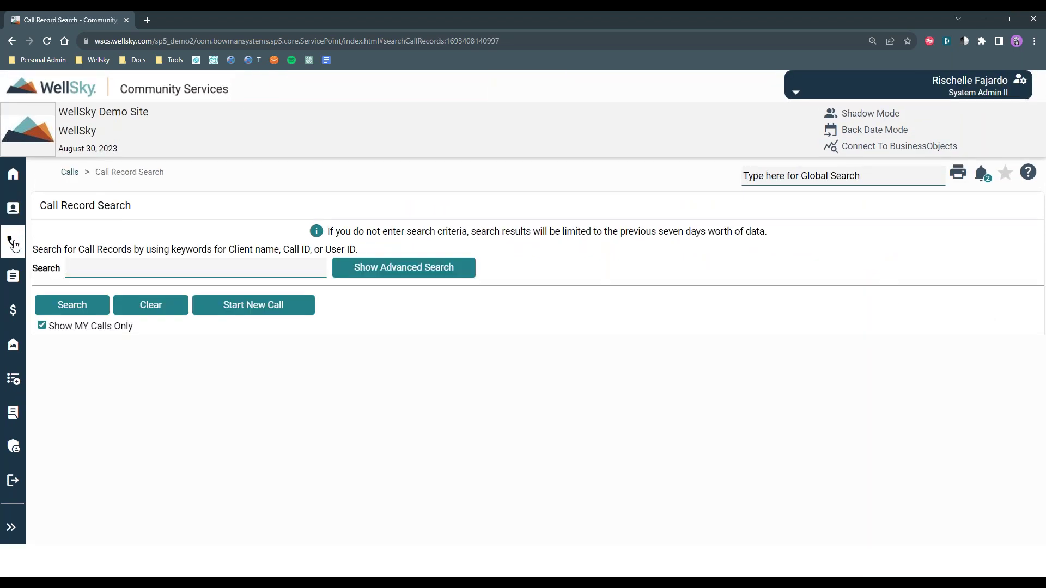
pyautogui.click(14, 172)
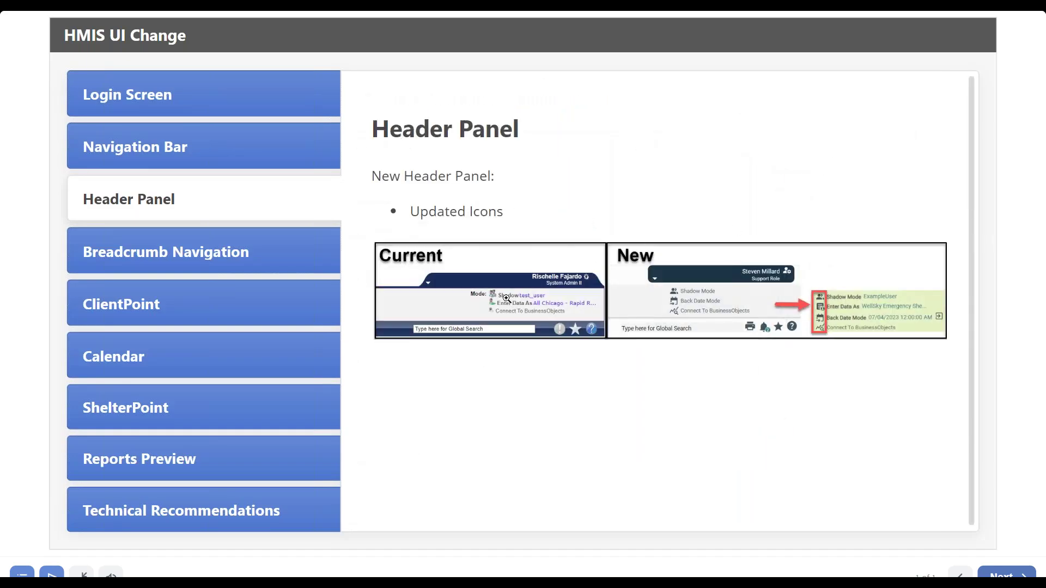
# Enlarge the Current and New comparison image on the Header Panel page of the HMIS UI Change presentation
pyautogui.click(517, 267)
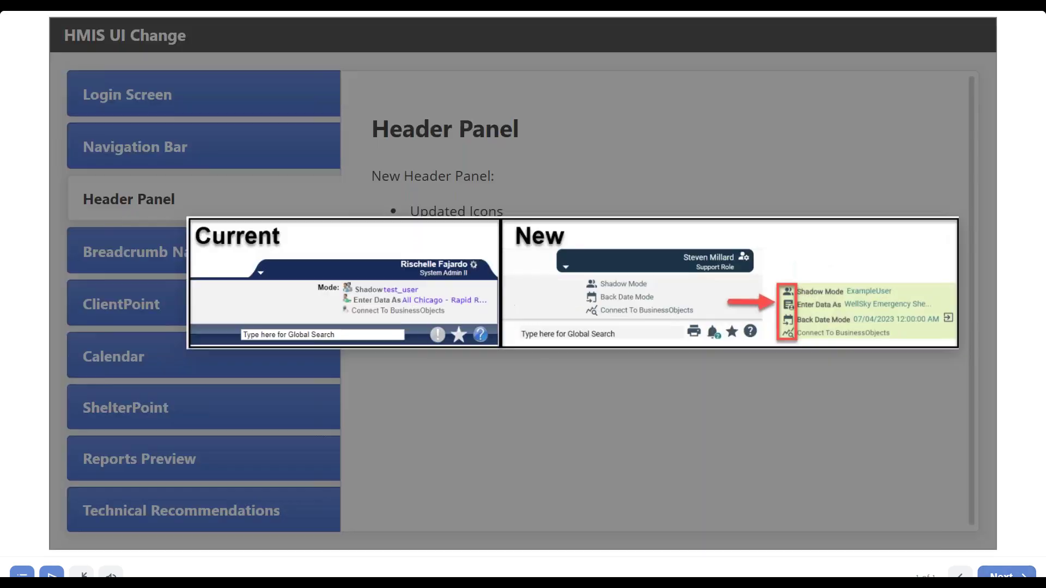
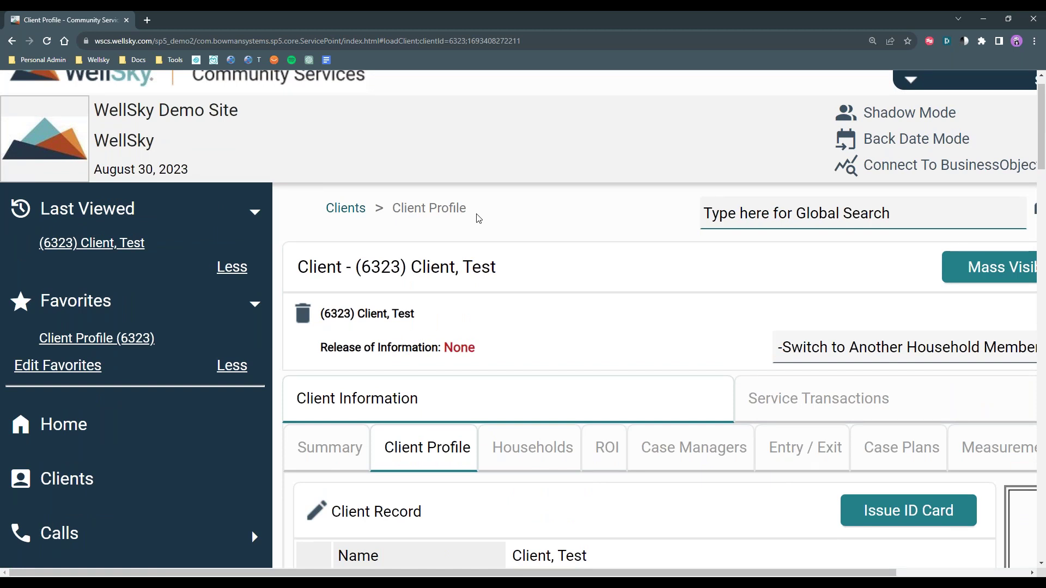
# Go back from the client profile to Client Search through the breadcrumb trail and view the form's beginning
pyautogui.click(346, 209)
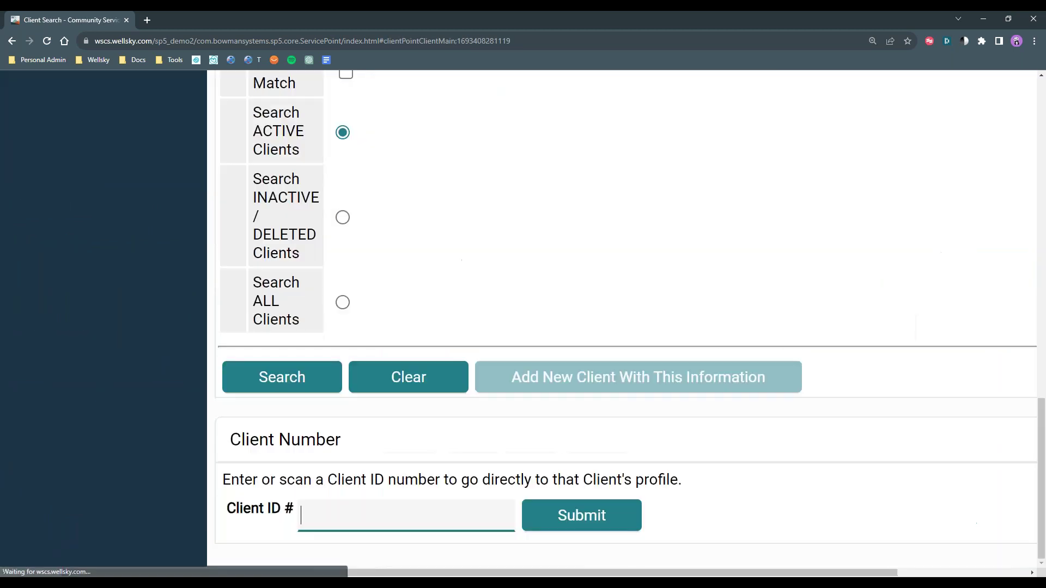
pyautogui.scroll(10, 350, 212)
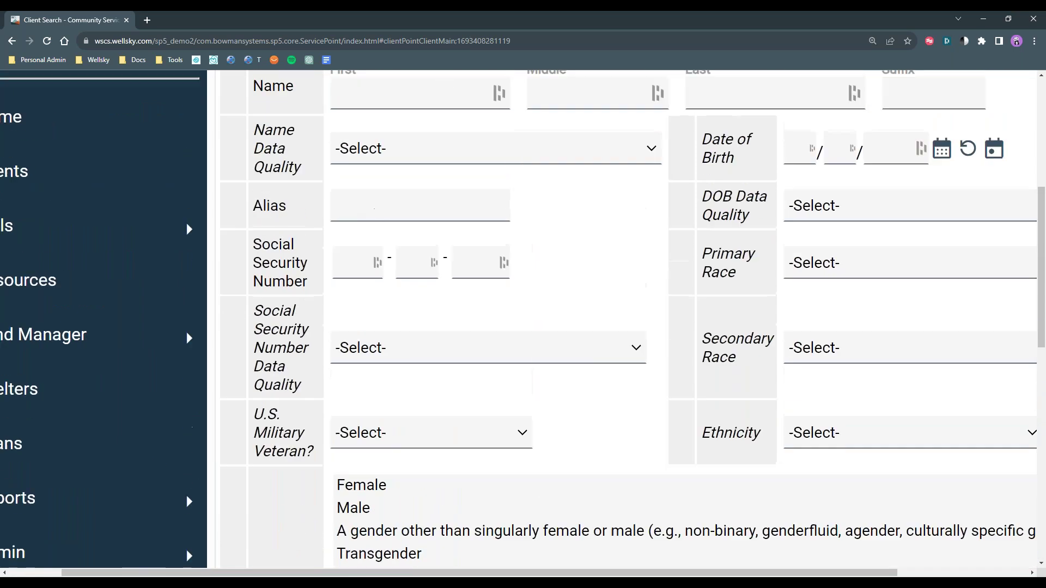
pyautogui.scroll(2, 333, 176)
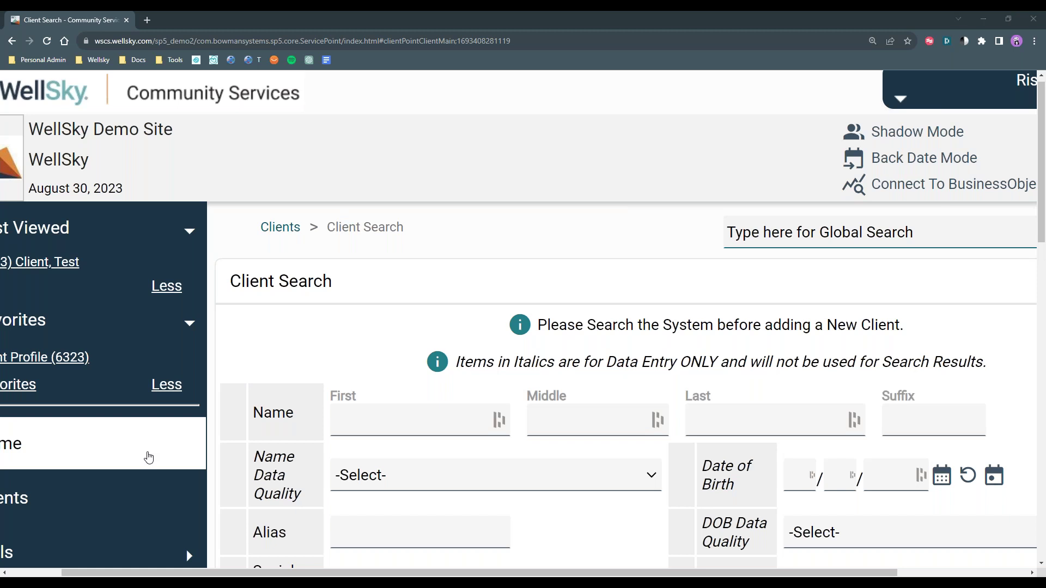
# Switch to the HMIS UI Change presentation and advance from Breadcrumb Navigation to the ClientPoint page
pyautogui.hotkey('alt', 'Tab')
pyautogui.click(740, 508)
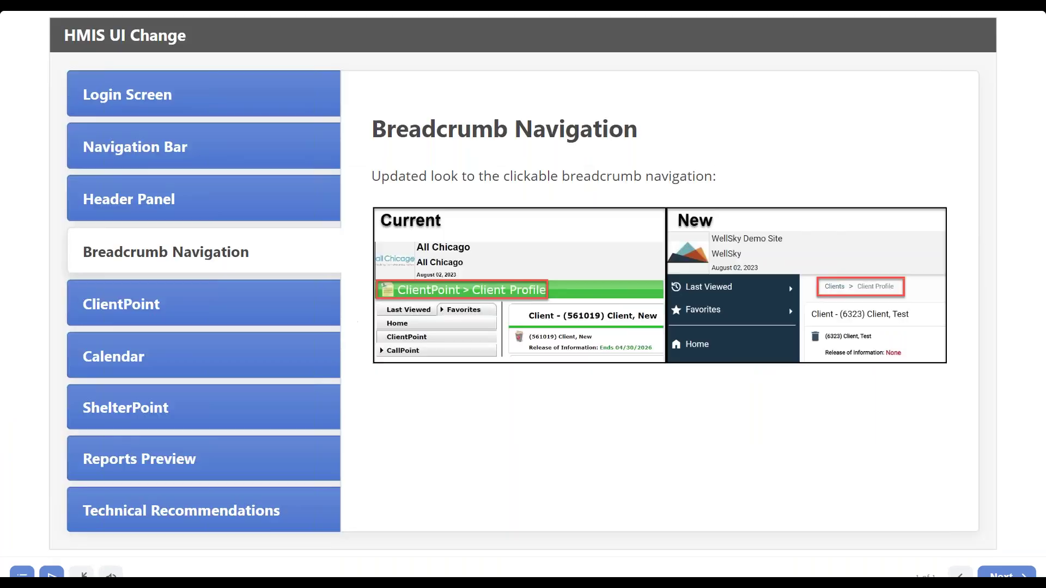
pyautogui.click(1007, 575)
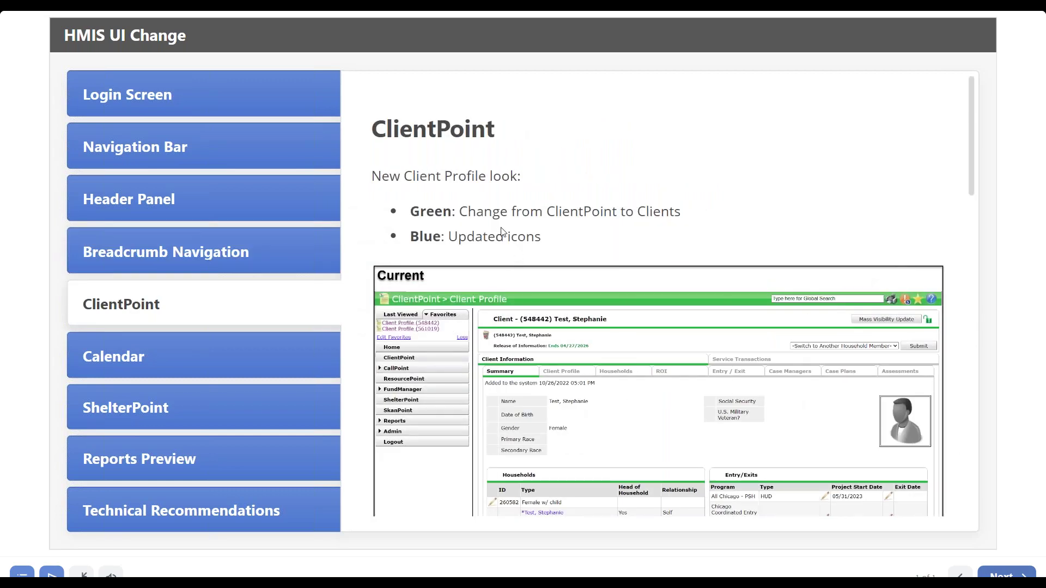
# Examine enlarged versions of the Current and New client profile images on the ClientPoint page
pyautogui.scroll(-1, 503, 232)
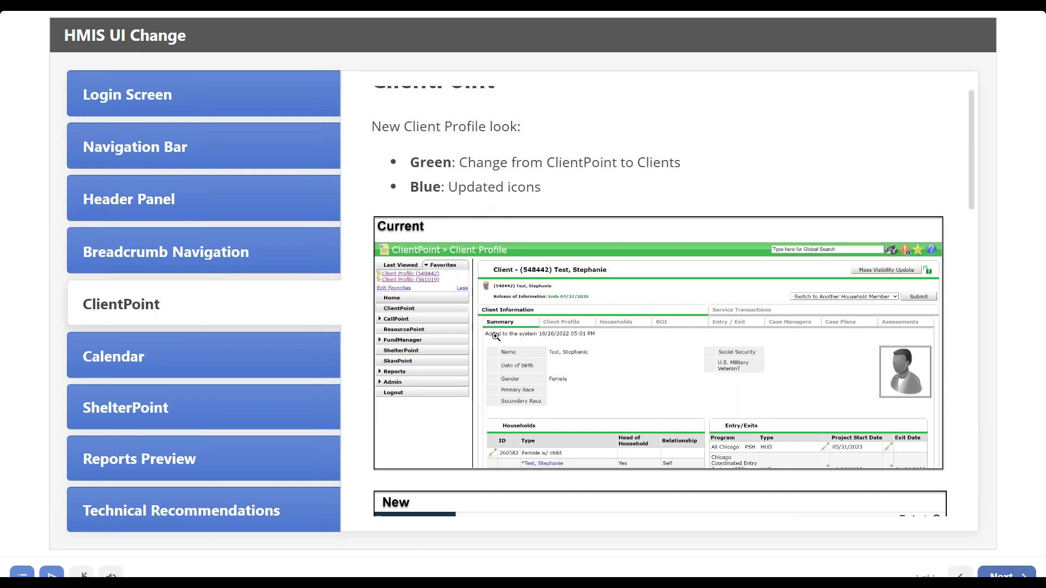
pyautogui.scroll(-3, 497, 338)
pyautogui.click(507, 238)
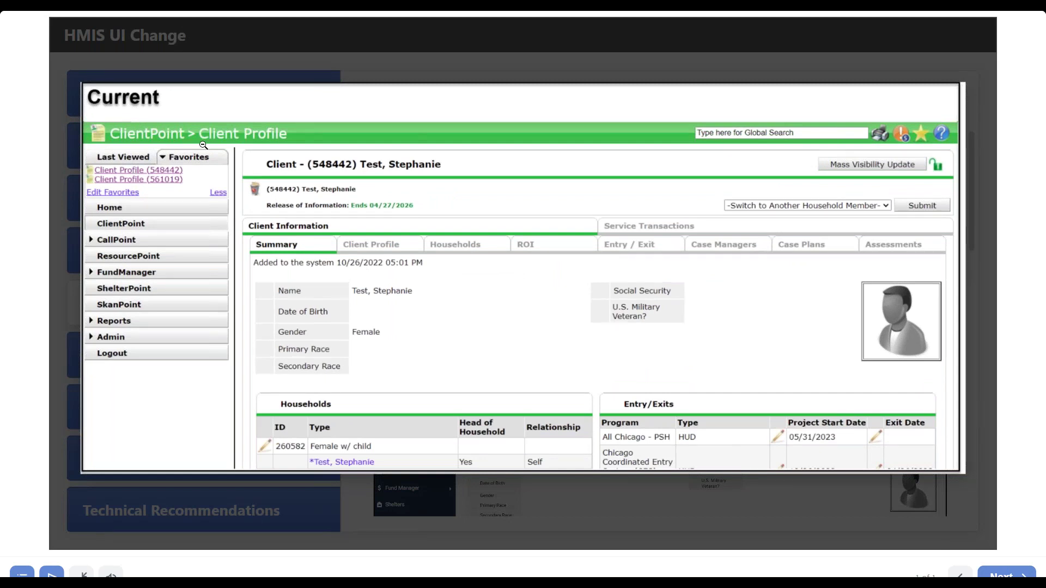
pyautogui.click(988, 452)
pyautogui.scroll(-3, 673, 301)
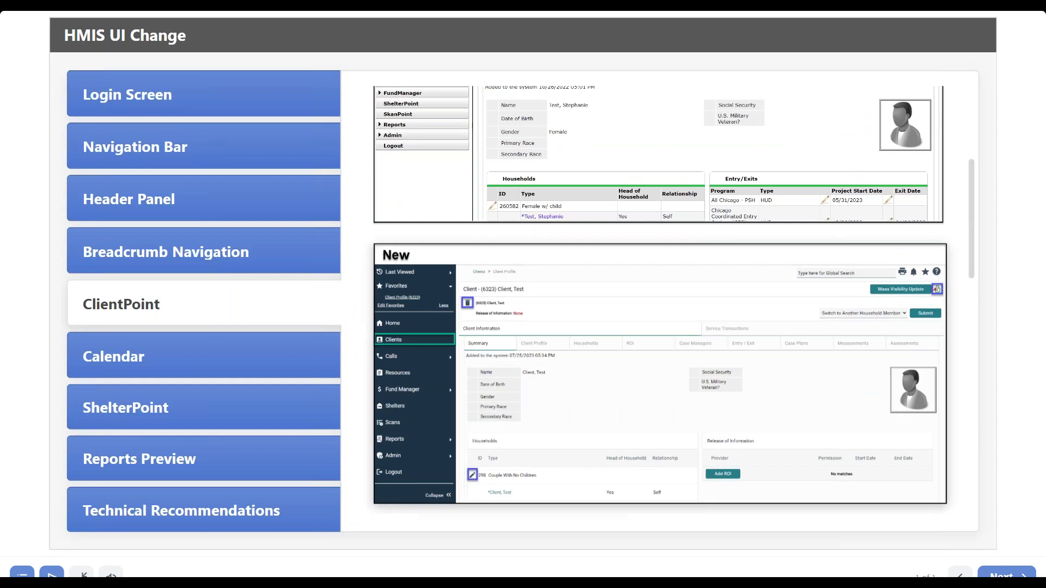
pyautogui.click(659, 371)
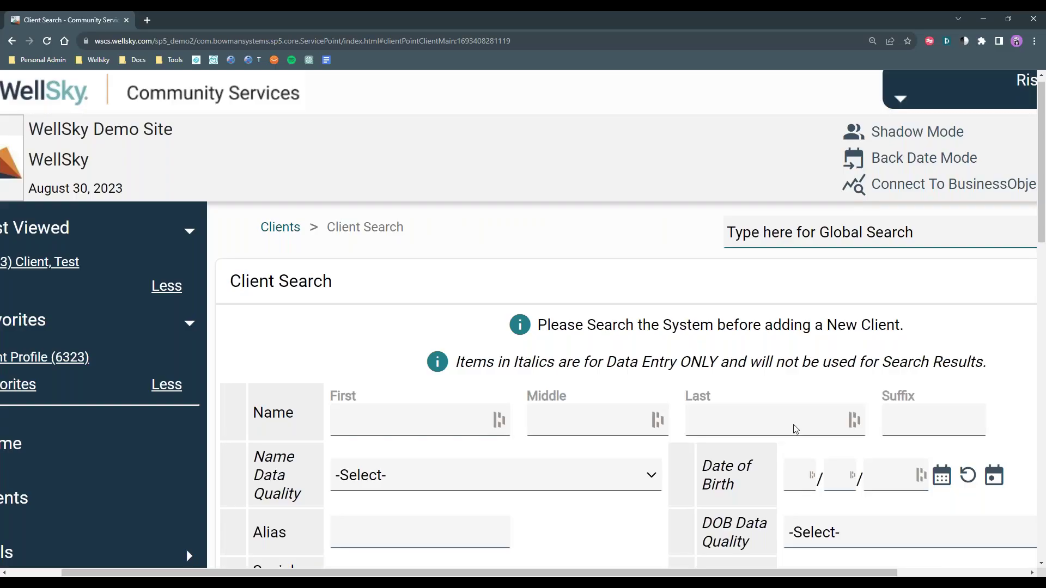
# Open the test client's profile from Favorites in Community Services and reduce the page zoom to 125%
pyautogui.click(62, 355)
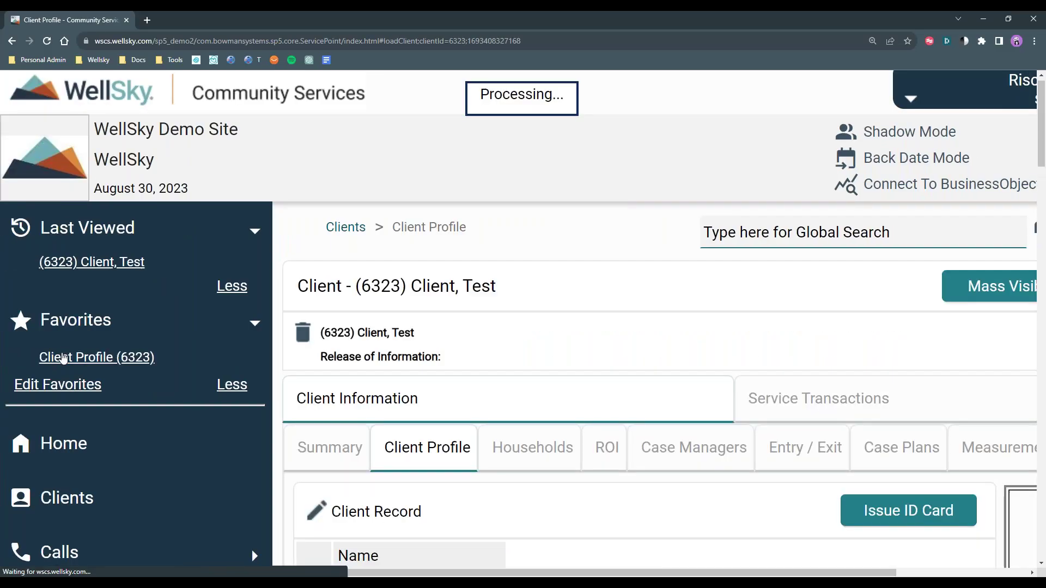
pyautogui.click(872, 40)
pyautogui.click(842, 63)
pyautogui.click(842, 63)
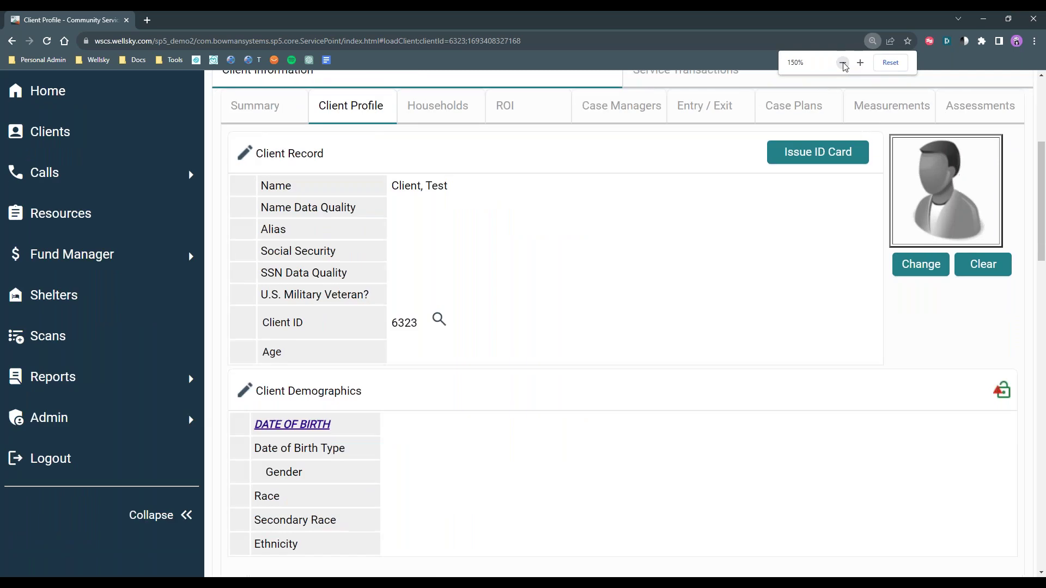
pyautogui.click(843, 63)
pyautogui.scroll(3, 645, 406)
pyautogui.scroll(1, 645, 406)
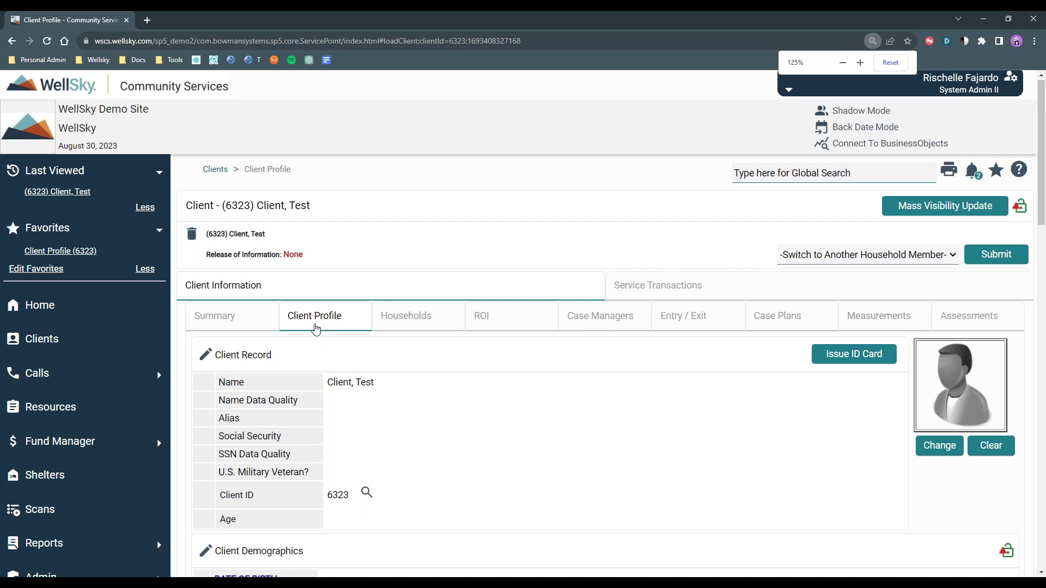
# Examine the Client Profile's record, demographics and Wood Mental Health Intake sections, including residence and monthly income
pyautogui.scroll(-1, 318, 329)
pyautogui.scroll(-2, 355, 320)
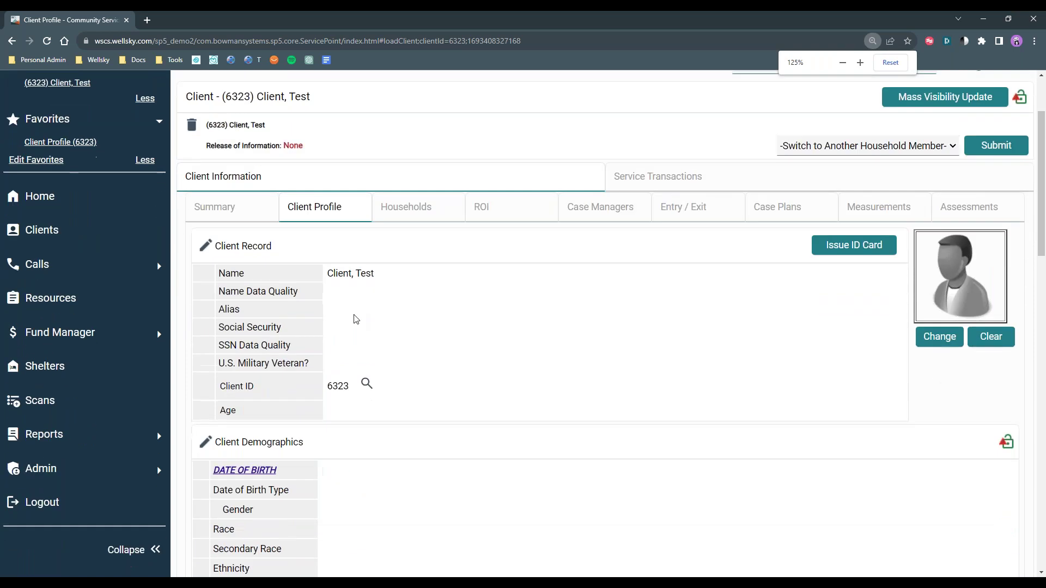
pyautogui.scroll(-2, 355, 320)
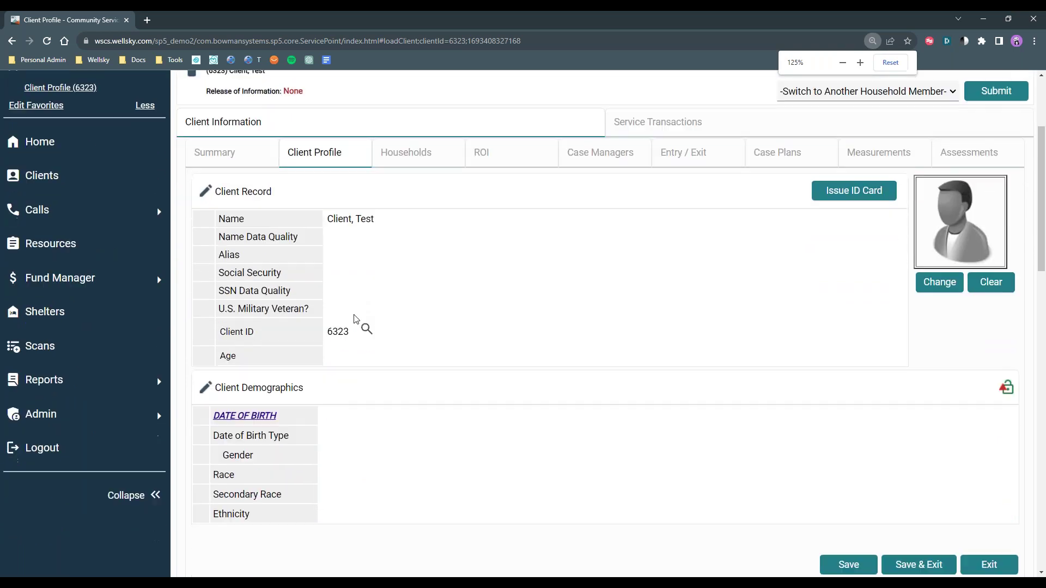
pyautogui.scroll(-4, 355, 319)
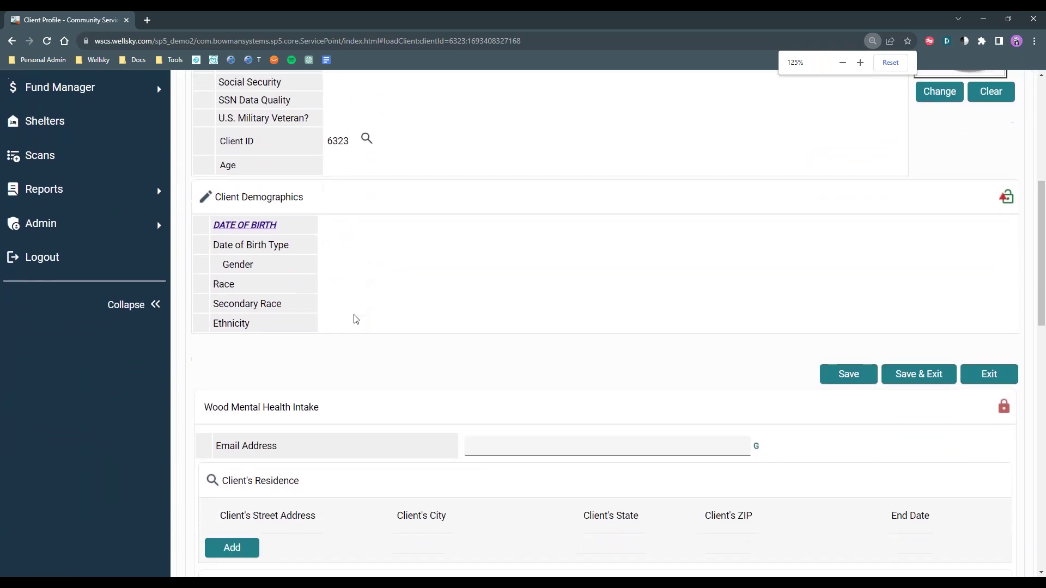
pyautogui.scroll(-3, 355, 320)
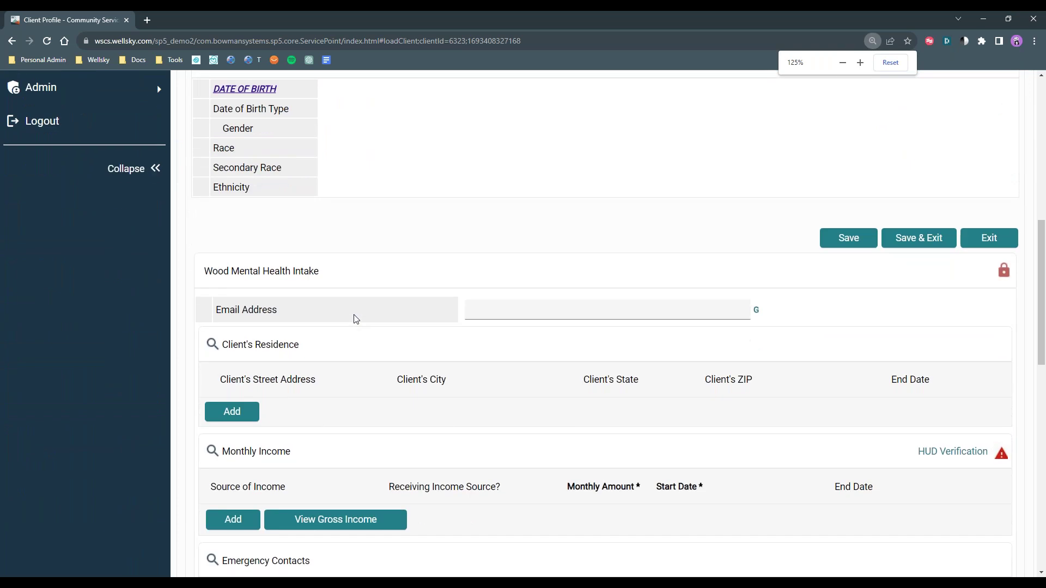
pyautogui.scroll(9, 357, 324)
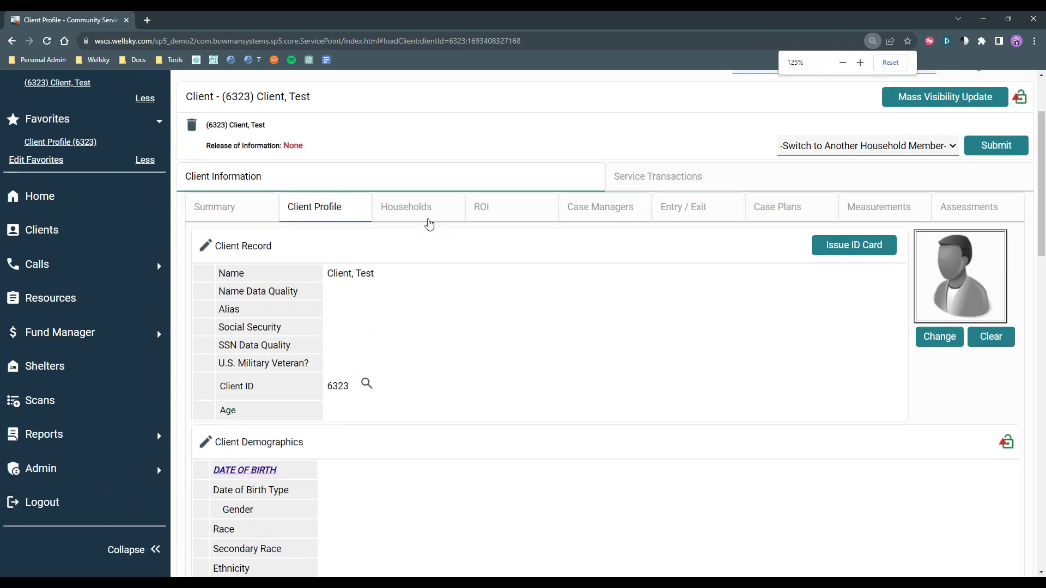
# Start a new Release of Information entry in the test client's ROI records
pyautogui.click(495, 216)
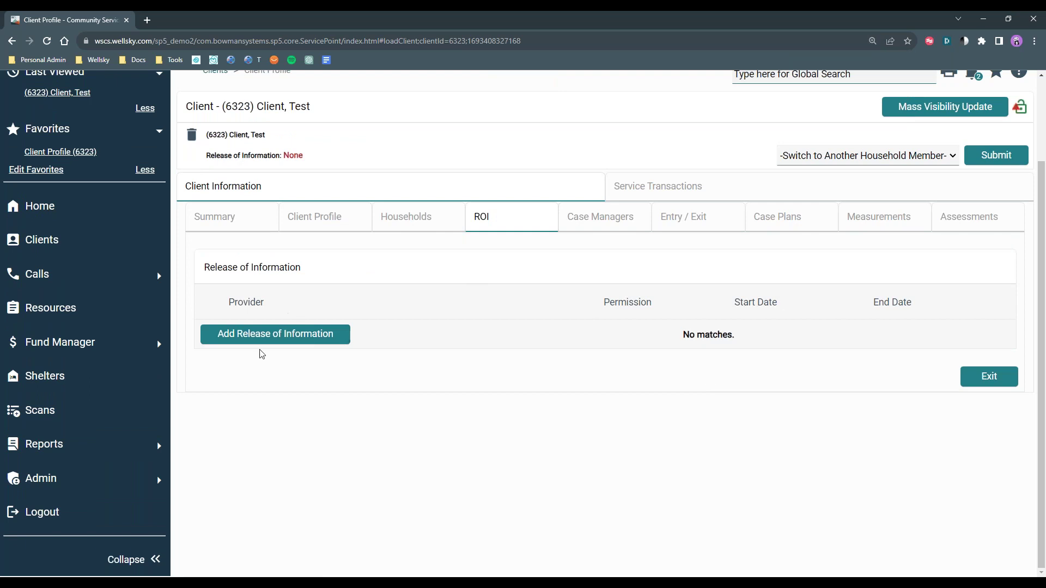
pyautogui.click(276, 334)
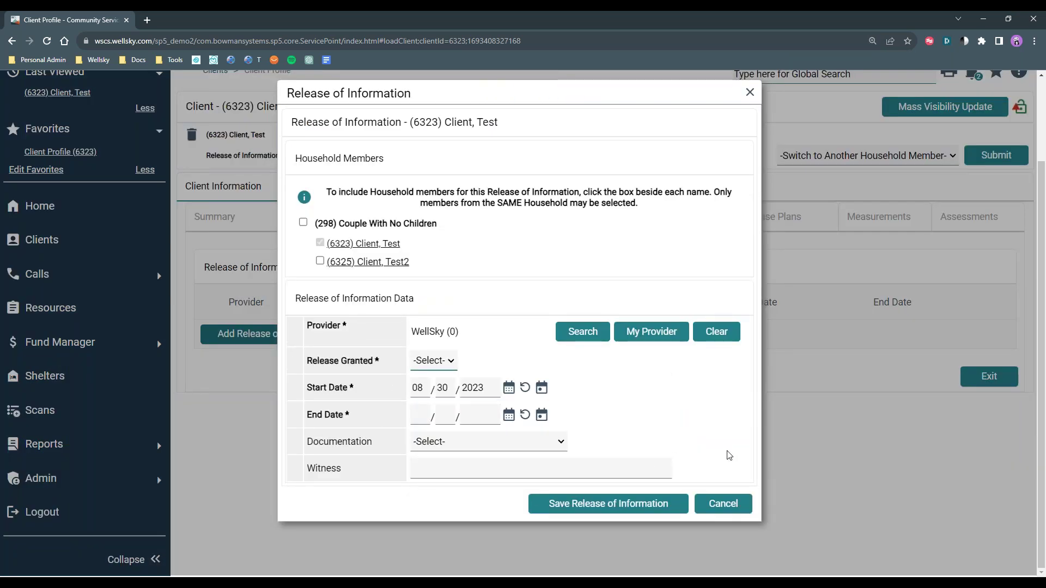
# Discard the Release of Information entry and open the project start data of the test client's All Chicago entry
pyautogui.click(731, 509)
pyautogui.click(676, 221)
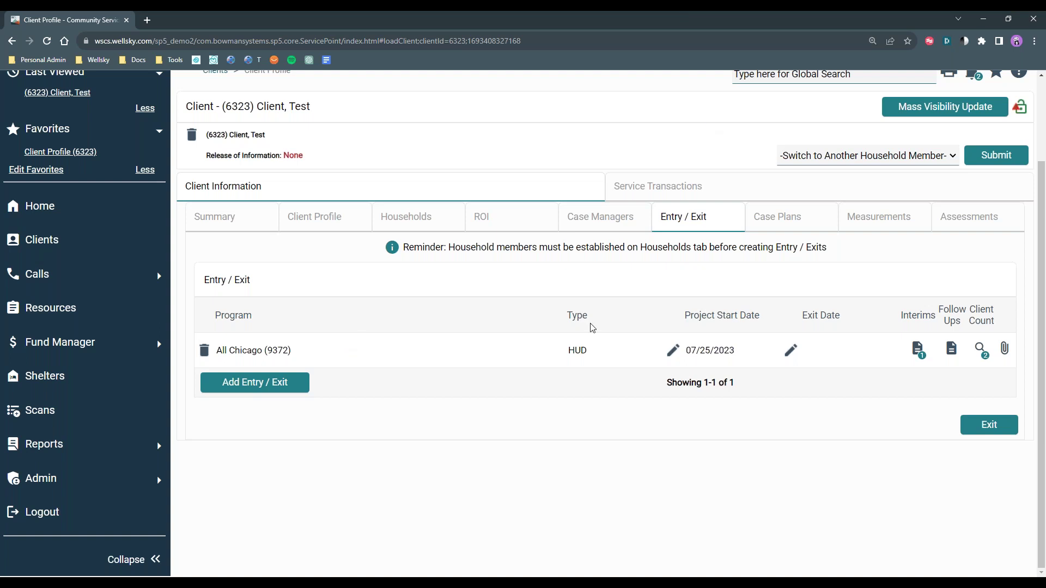
pyautogui.click(674, 351)
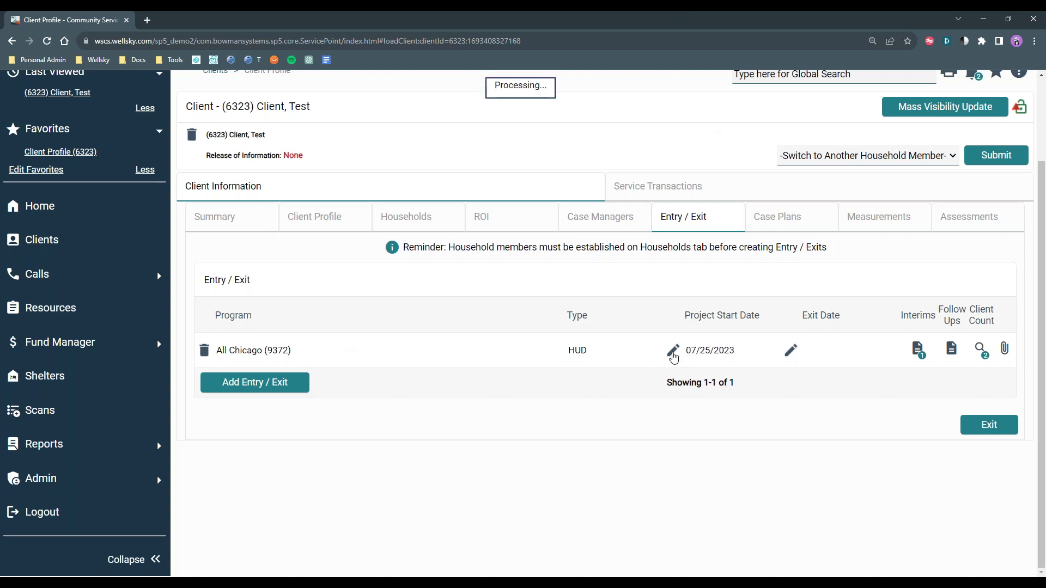
# Include the whole Couple With No Children household in the project start data and save to continue to the Entry/Exit data
pyautogui.moveTo(649, 98); pyautogui.dragTo(399, 216)
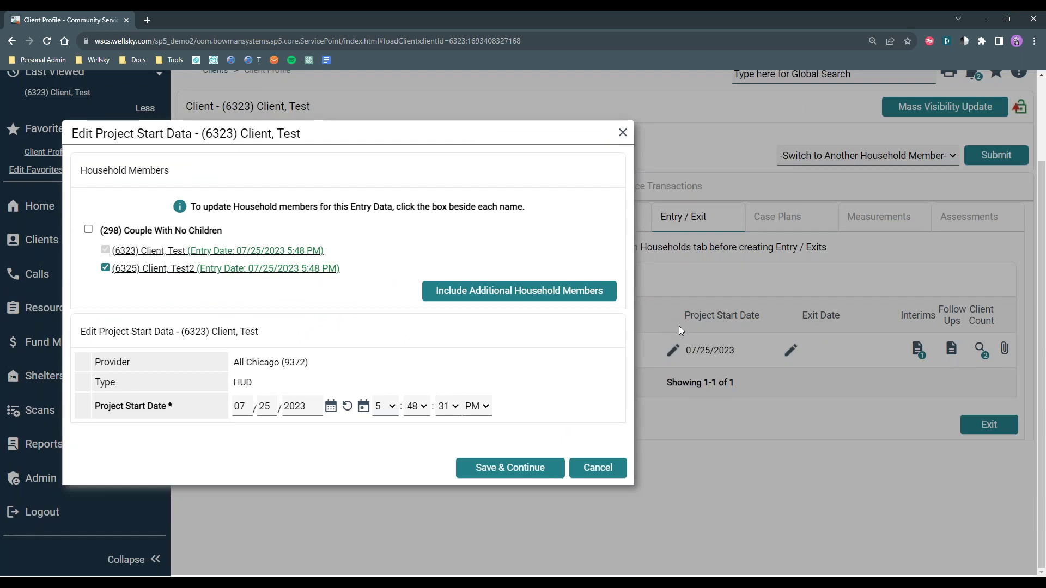
pyautogui.moveTo(406, 133); pyautogui.dragTo(509, 93)
pyautogui.click(192, 190)
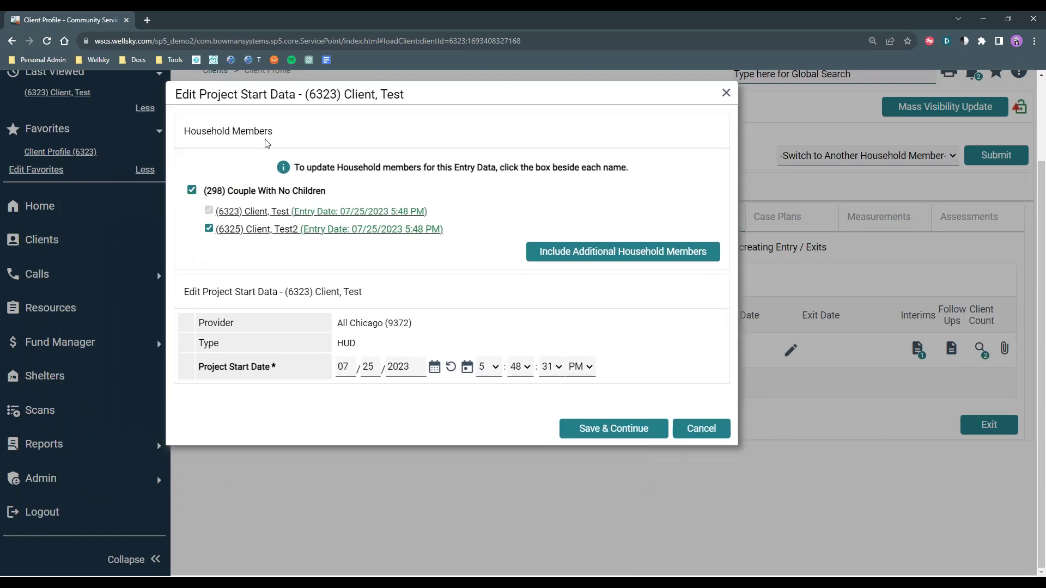
pyautogui.click(623, 430)
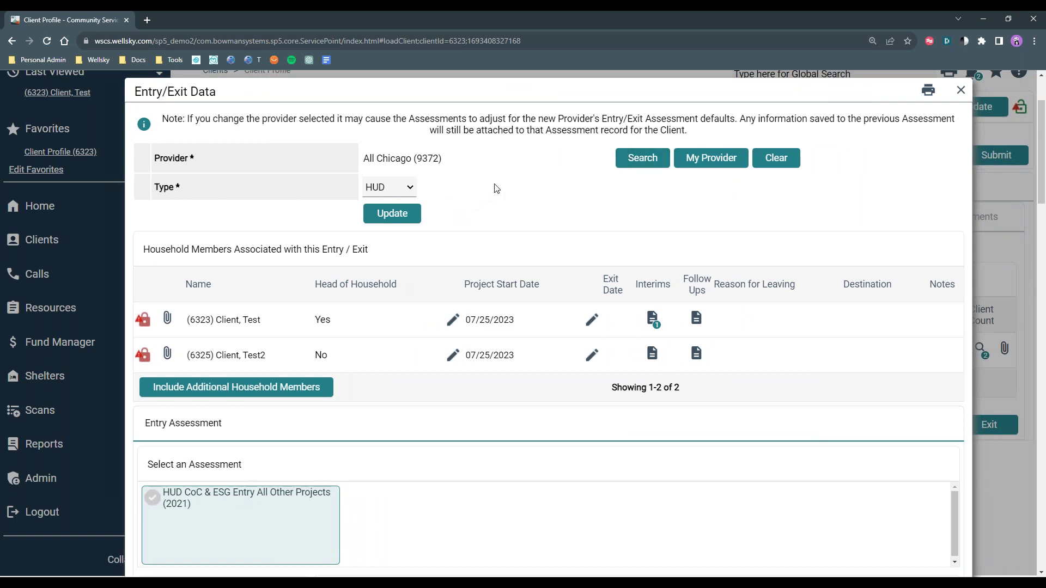
# Examine the HUD CoC & ESG Entry All Other Projects (2021) assessment, from household members and demographics to the Monthly Income section
pyautogui.scroll(-2, 506, 181)
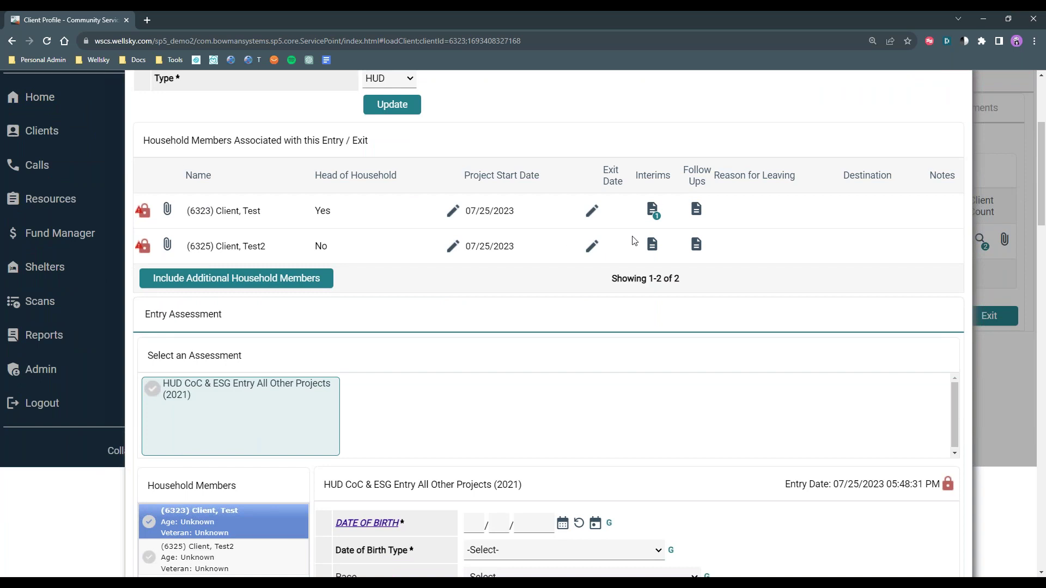
pyautogui.scroll(-3, 643, 281)
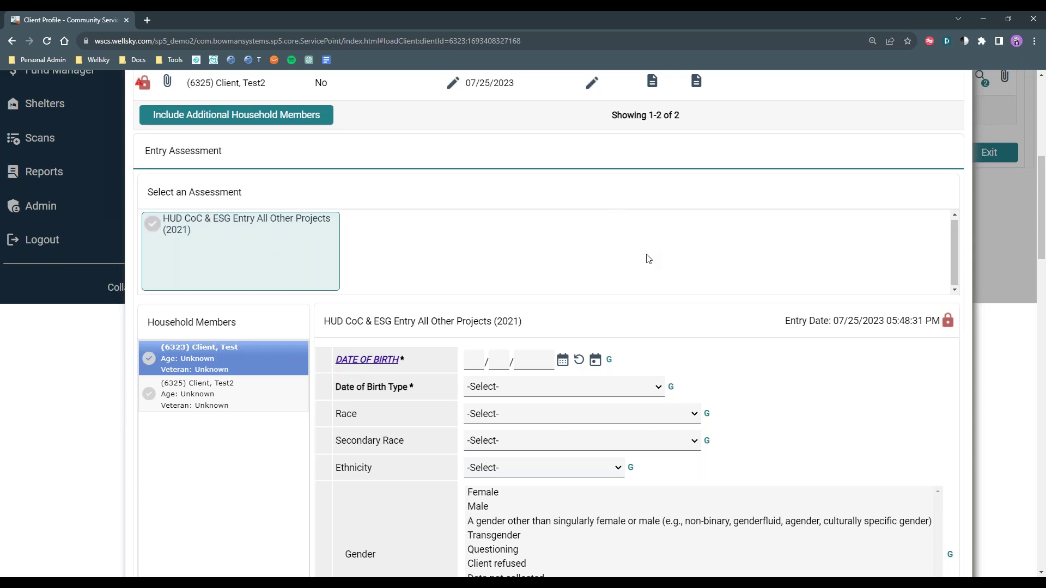
pyautogui.scroll(-2, 691, 362)
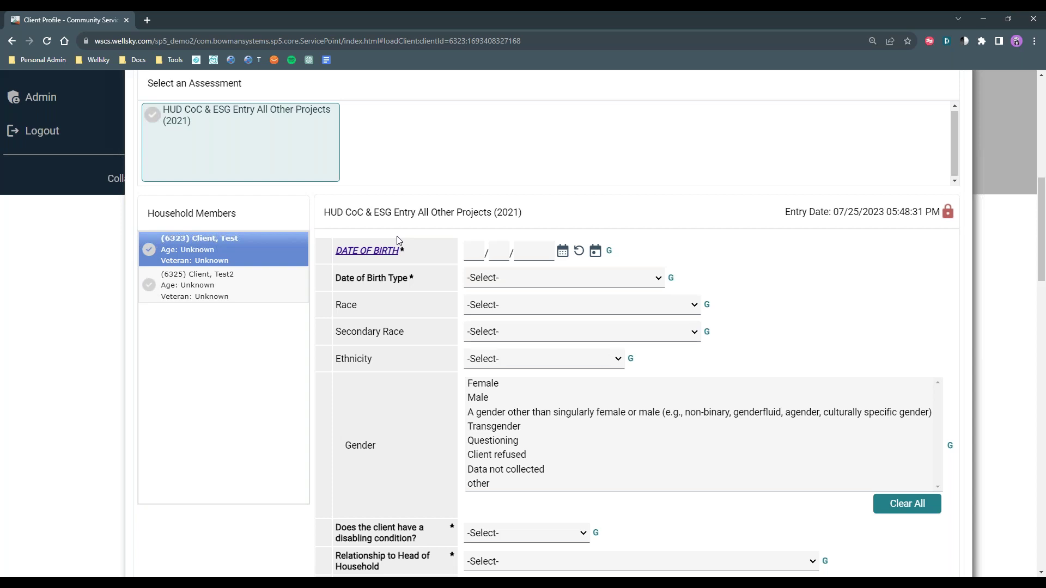
pyautogui.scroll(-2, 461, 343)
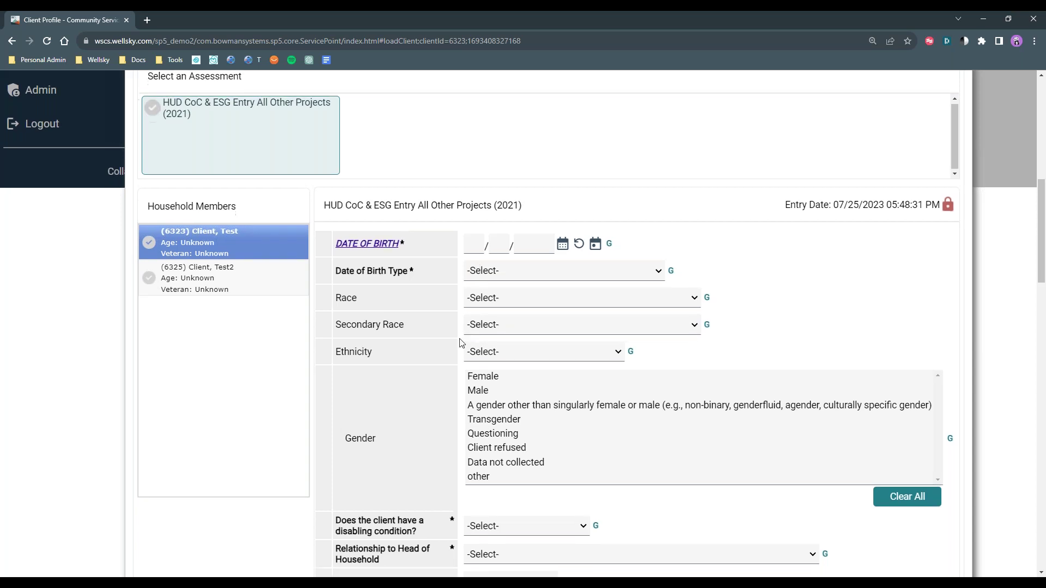
pyautogui.scroll(-4, 457, 345)
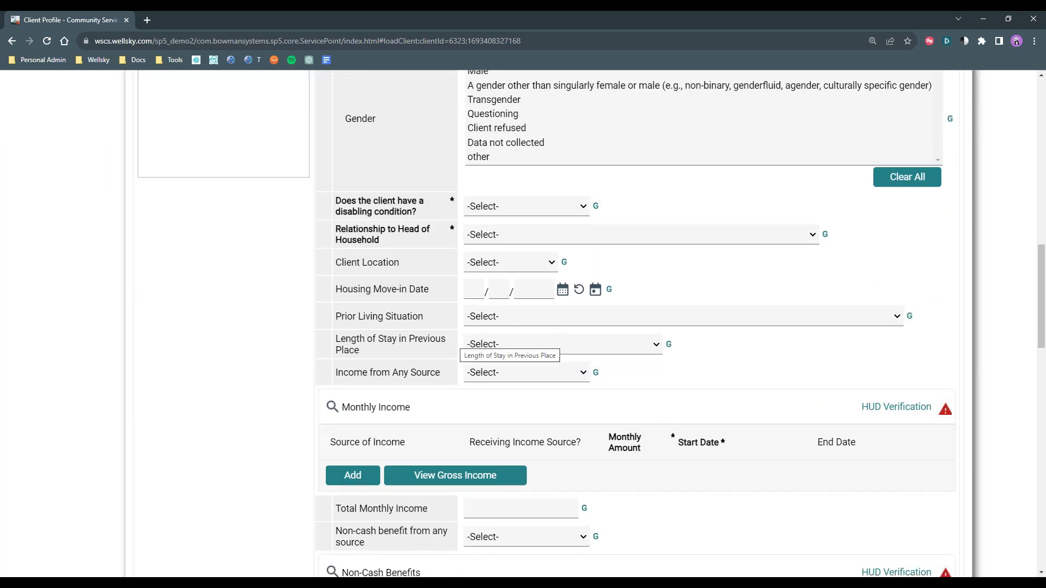
pyautogui.scroll(-2, 374, 319)
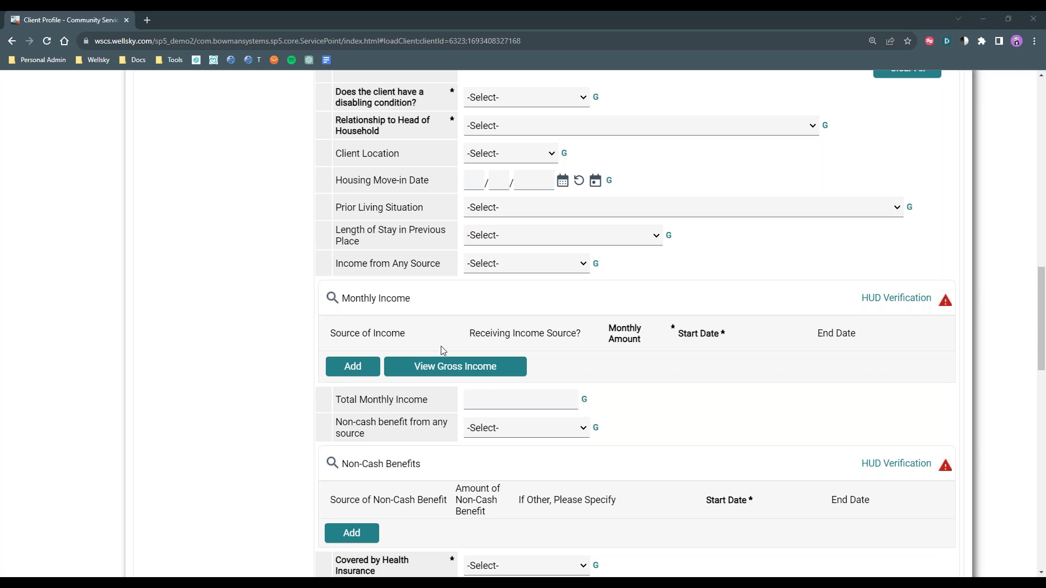
pyautogui.scroll(-1, 213, 358)
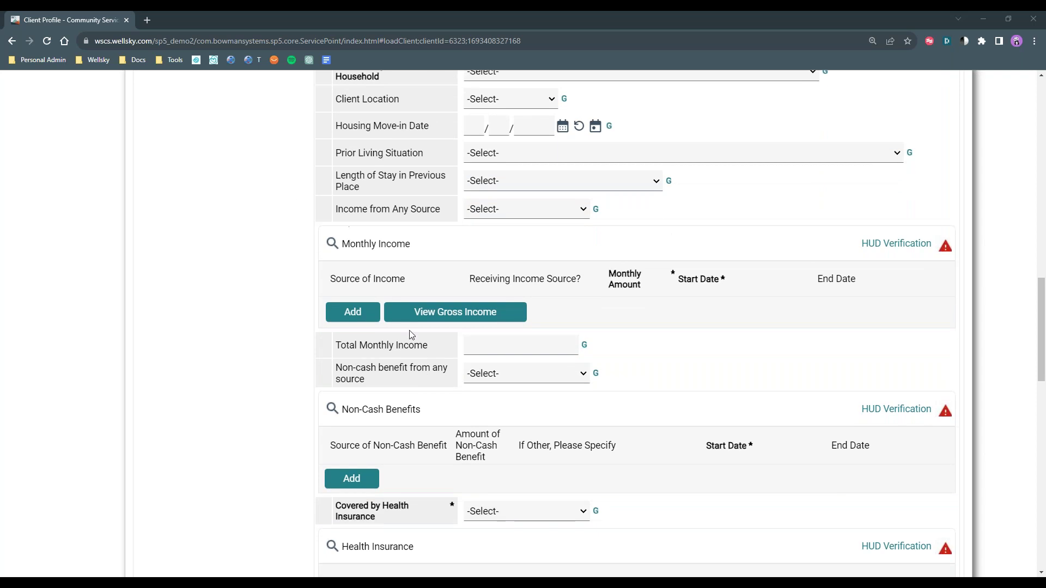
pyautogui.moveTo(412, 337)
pyautogui.moveTo(342, 243); pyautogui.dragTo(412, 245)
pyautogui.click(413, 245)
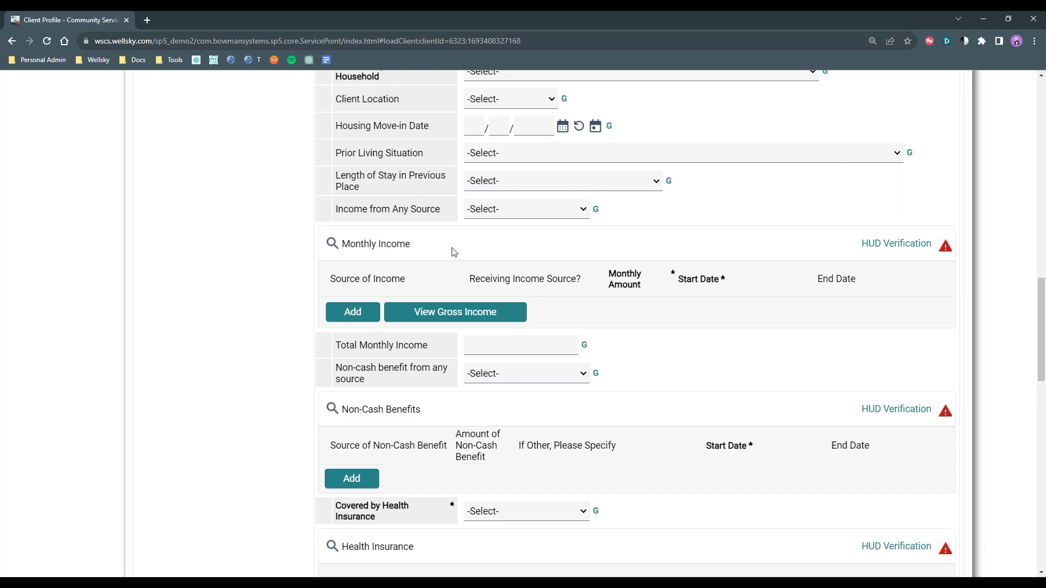
# Complete the Monthly Income HUD Verification with Earned Income (HUD) of 500 per month and No for all incomplete sources, and save it
pyautogui.click(913, 245)
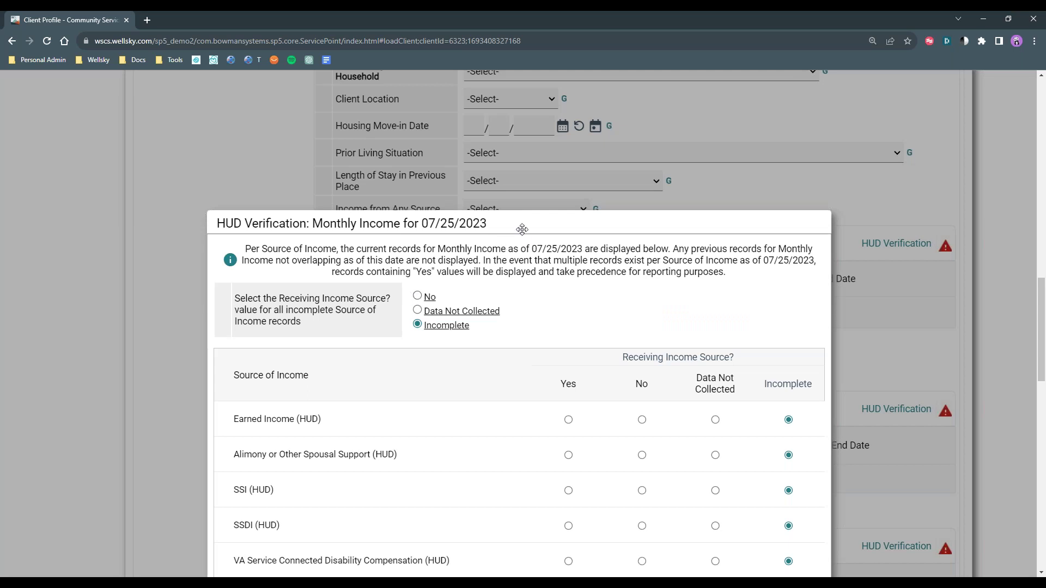
pyautogui.moveTo(523, 226); pyautogui.dragTo(527, 205)
pyautogui.moveTo(532, 117); pyautogui.dragTo(527, 65)
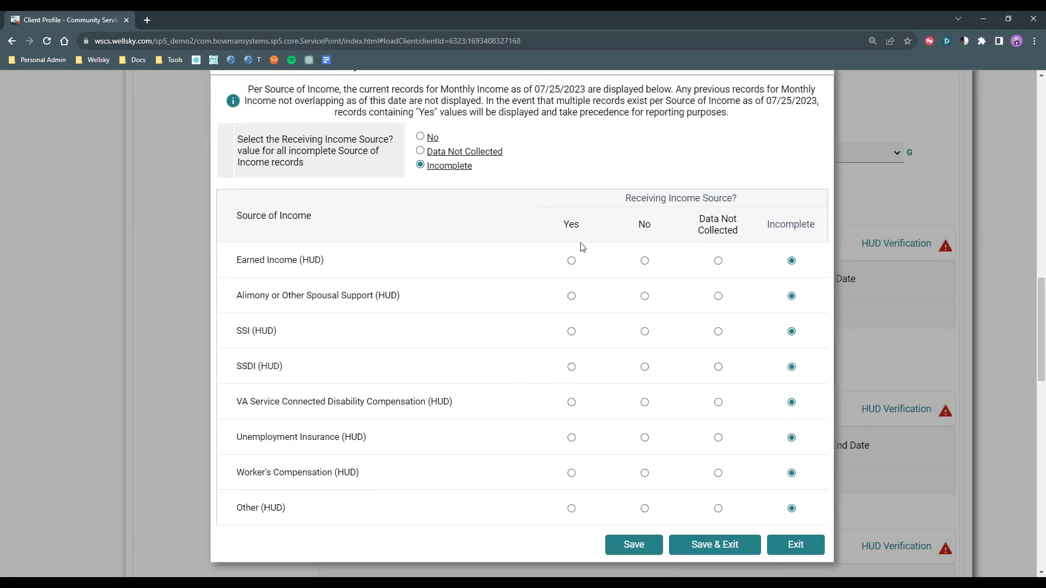
pyautogui.click(571, 261)
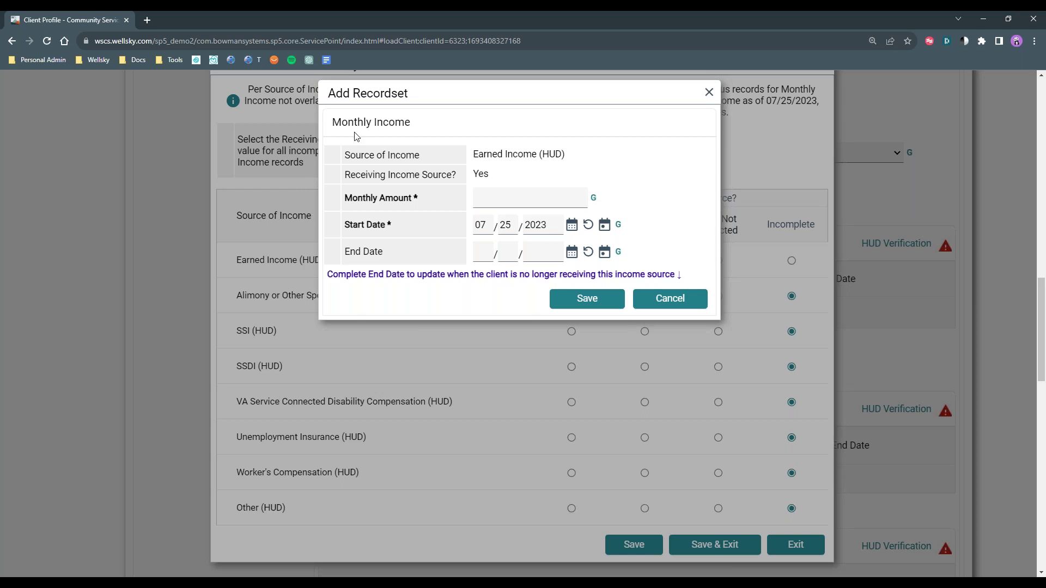
pyautogui.click(499, 203)
pyautogui.write('500')
pyautogui.press('Tab')
pyautogui.click(597, 297)
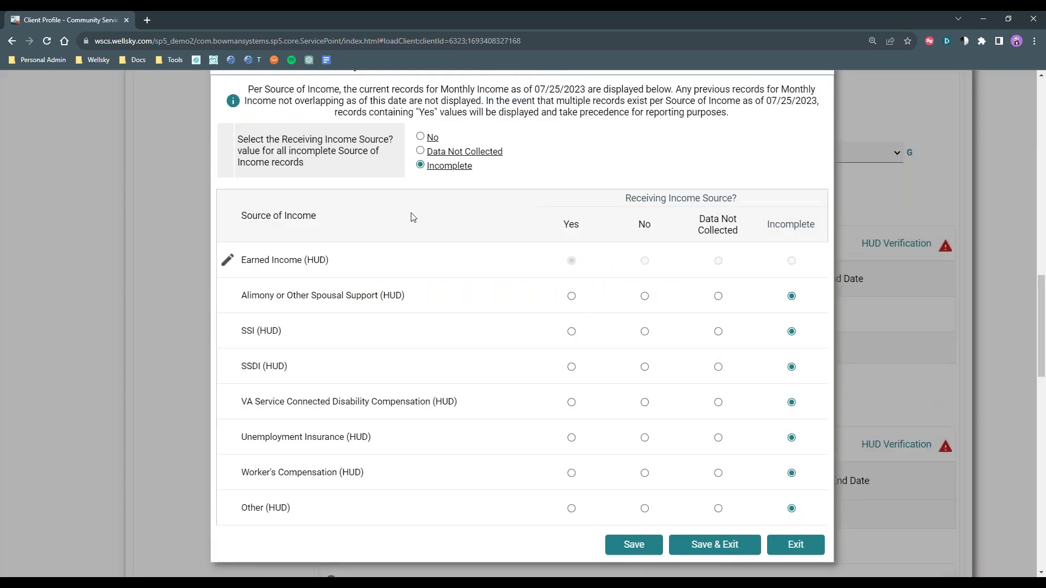
pyautogui.click(420, 136)
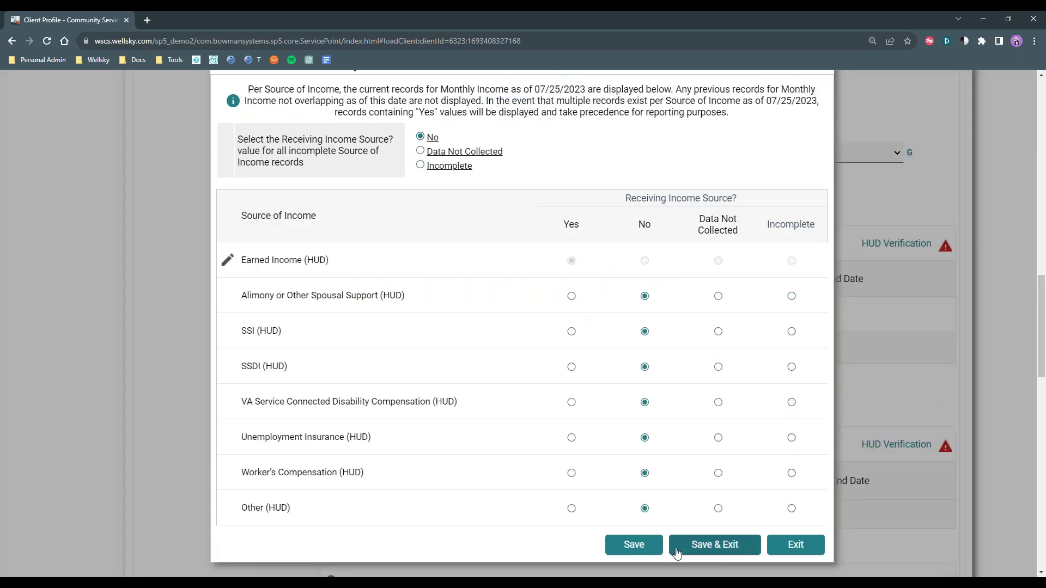
pyautogui.click(702, 545)
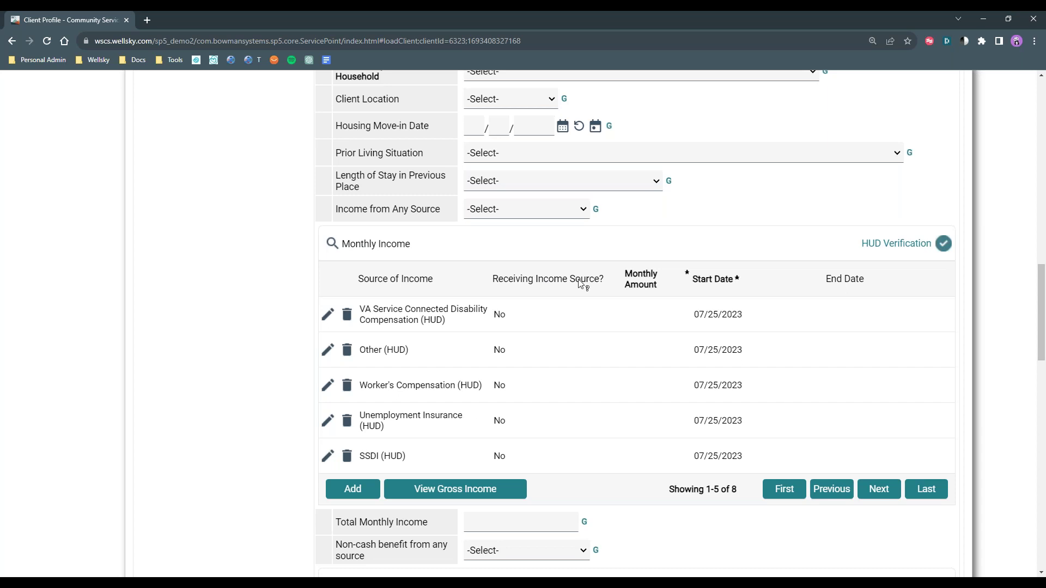
# Try to save and exit the entry assessment
pyautogui.scroll(-5, 585, 285)
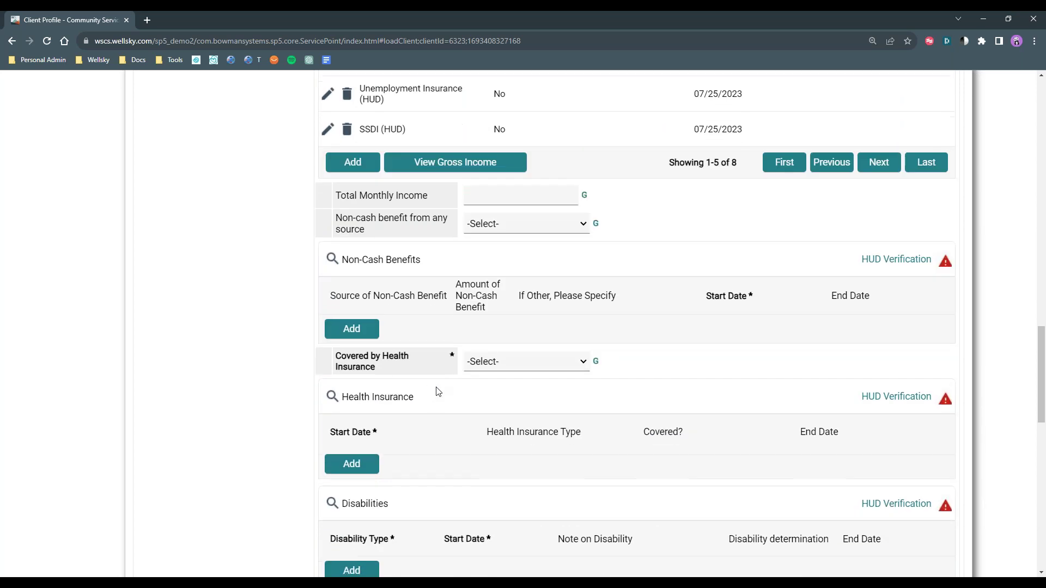
pyautogui.moveTo(1040, 410); pyautogui.dragTo(1042, 558)
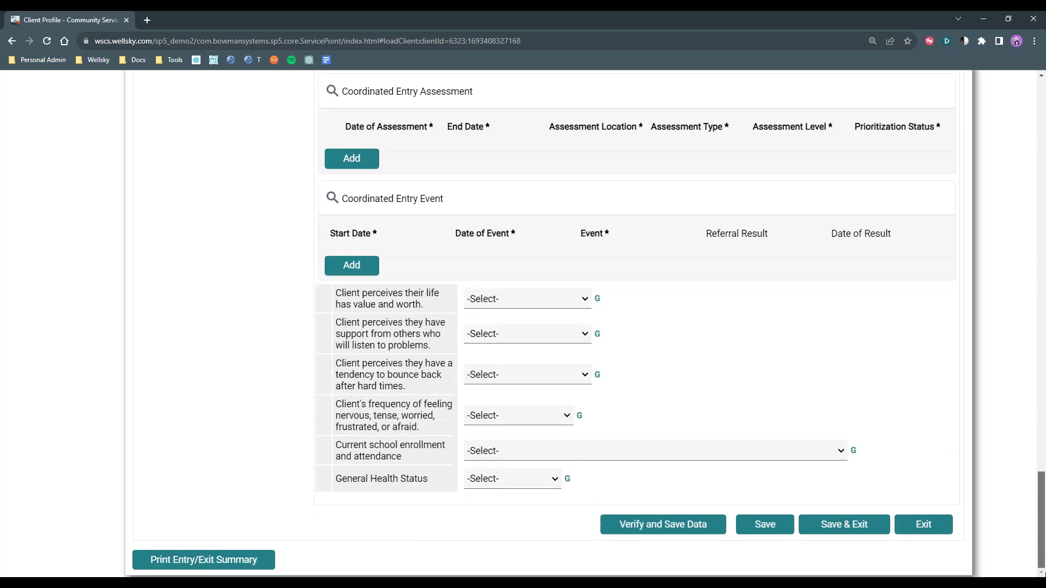
pyautogui.click(845, 532)
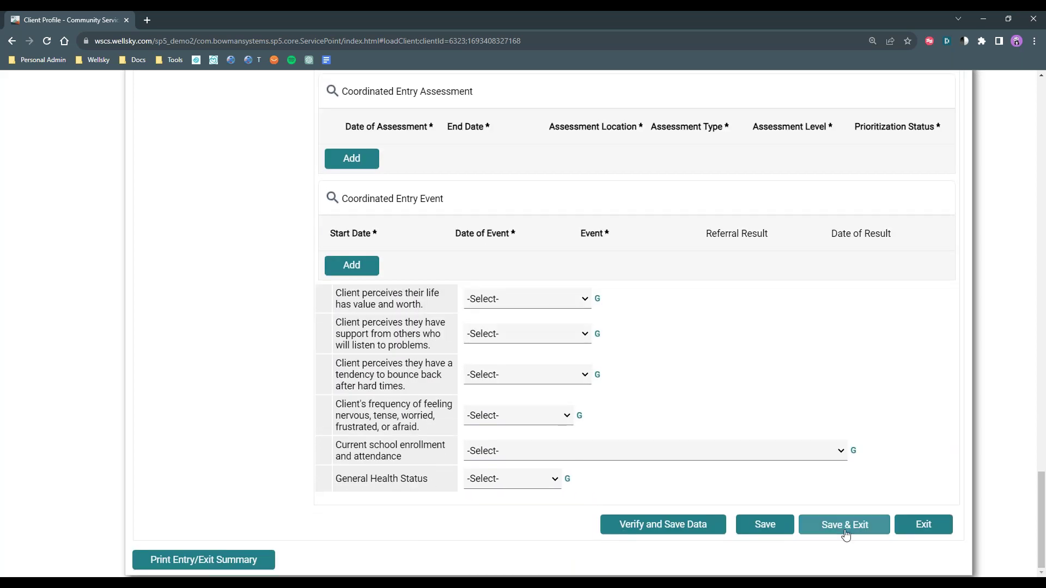
pyautogui.click(626, 384)
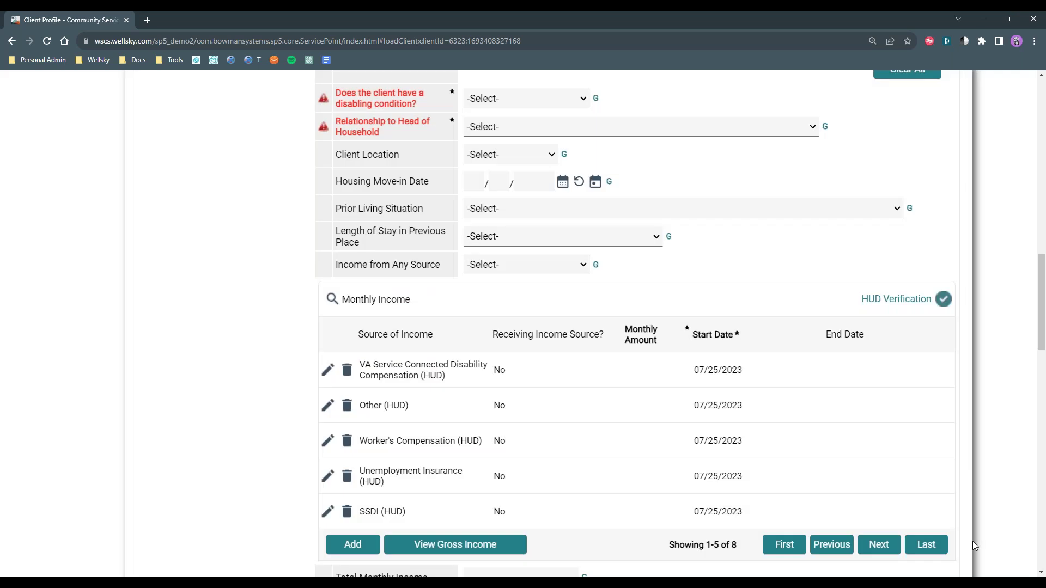
# Look over the assessment's required fields and exit the Entry/Exit data without saving
pyautogui.scroll(-5, 950, 498)
pyautogui.scroll(3, 948, 495)
pyautogui.scroll(5, 854, 397)
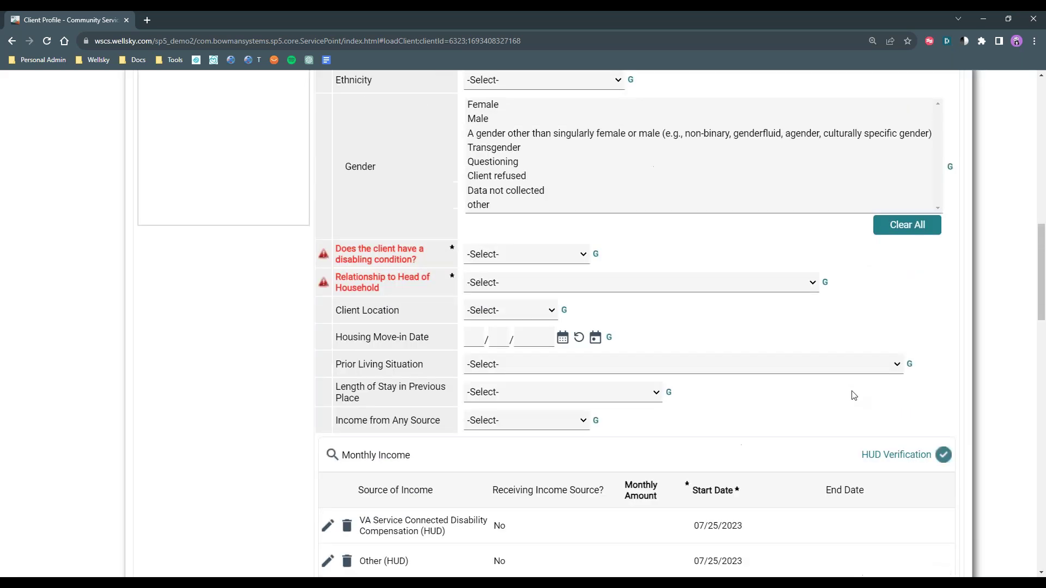
pyautogui.scroll(-12, 872, 425)
pyautogui.scroll(-10, 921, 510)
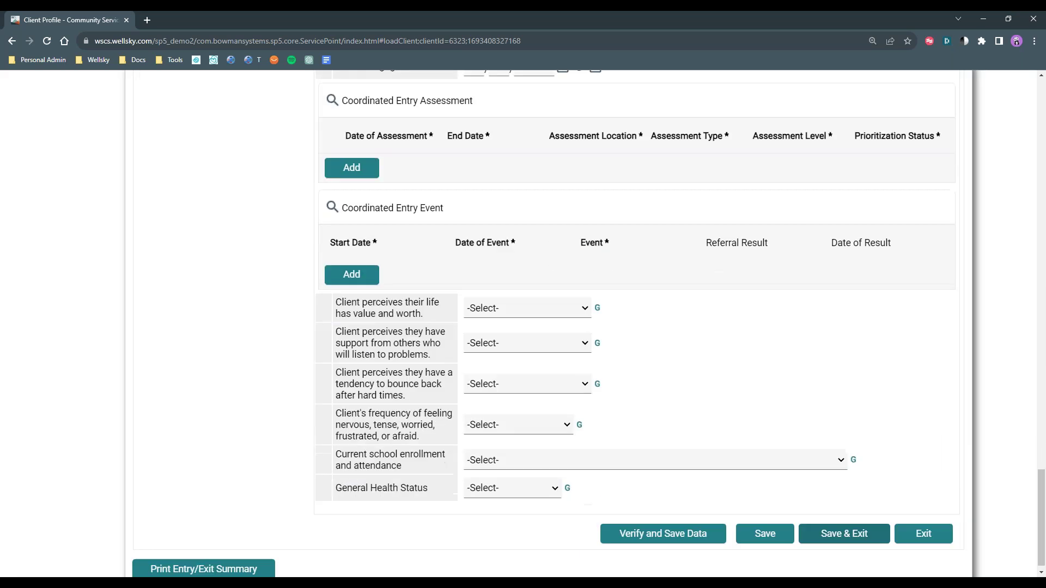
pyautogui.click(925, 524)
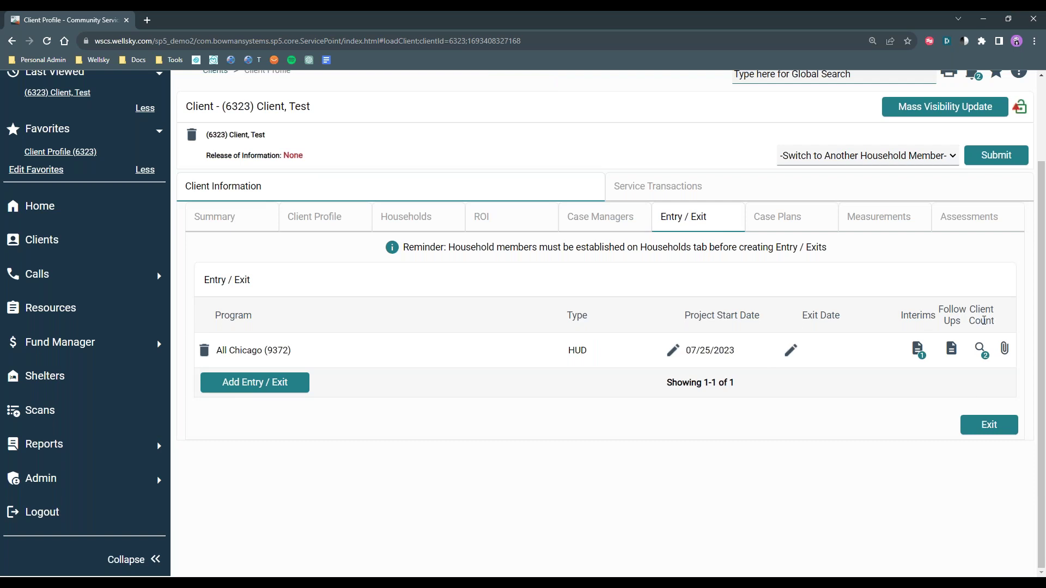
# View the client's entire service history and previous needs in Service Transactions, and return to the dashboard
pyautogui.click(650, 190)
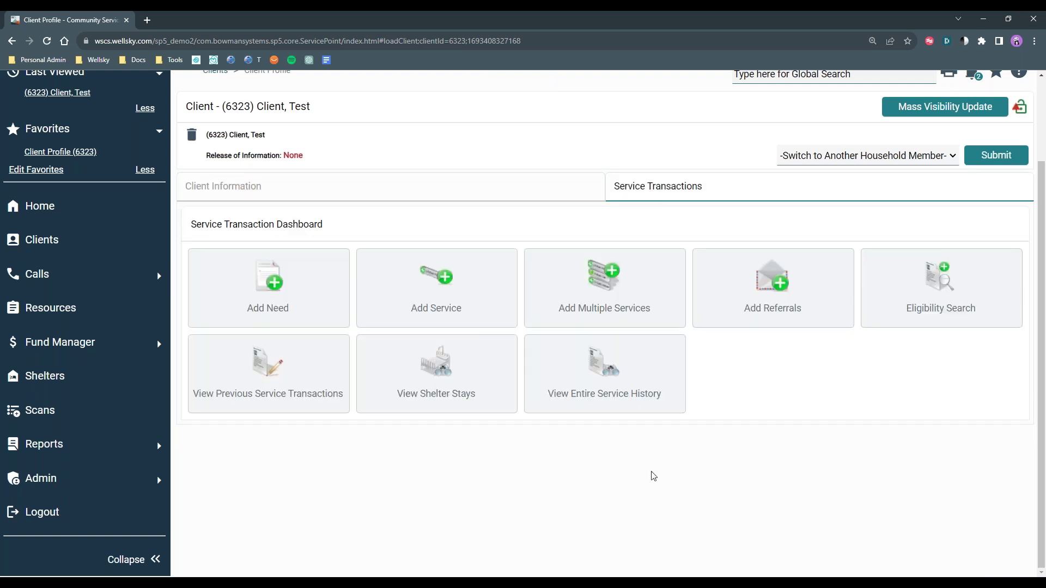
pyautogui.click(619, 387)
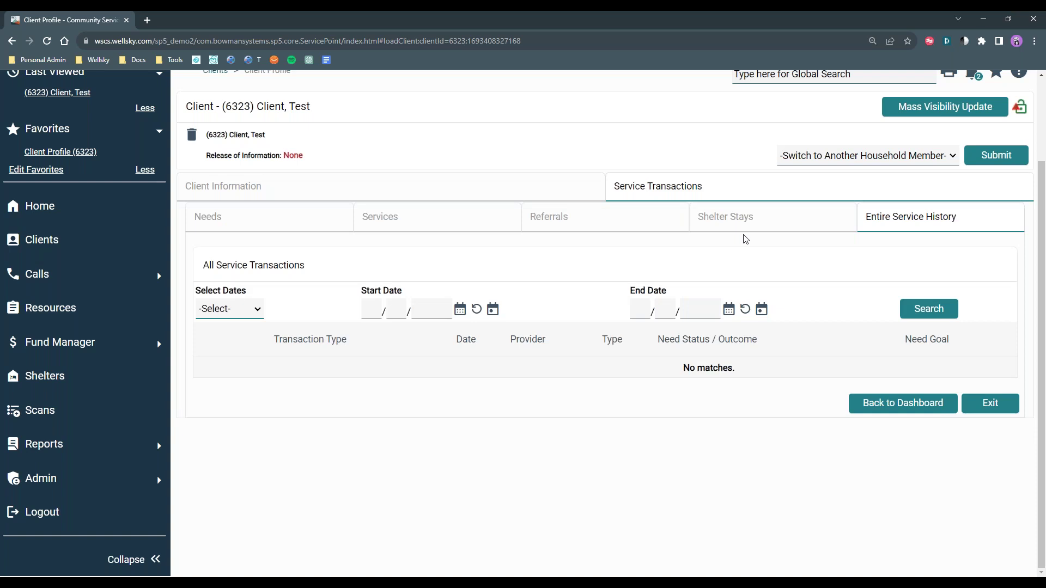
pyautogui.click(255, 229)
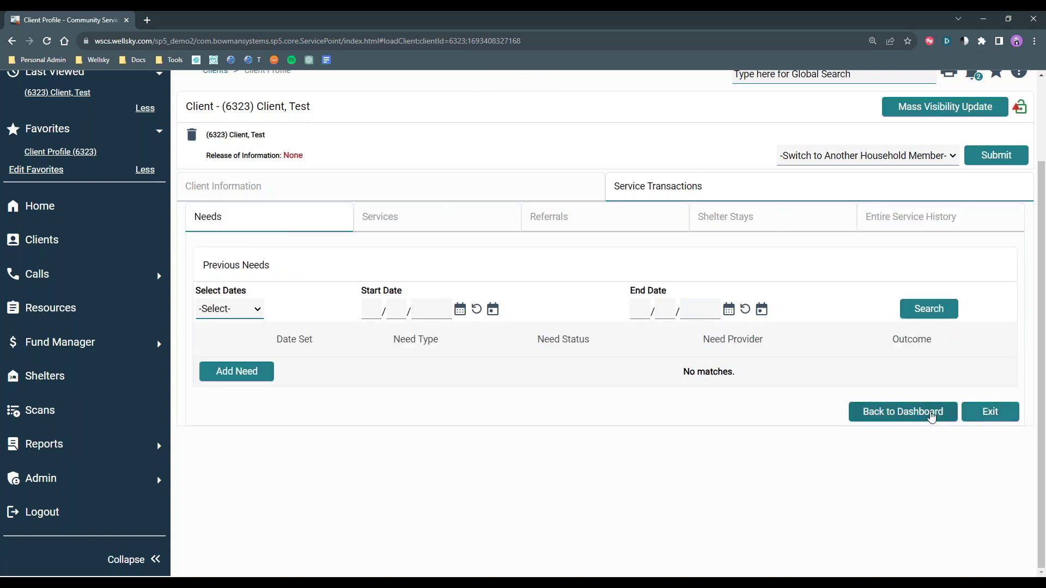
pyautogui.click(933, 412)
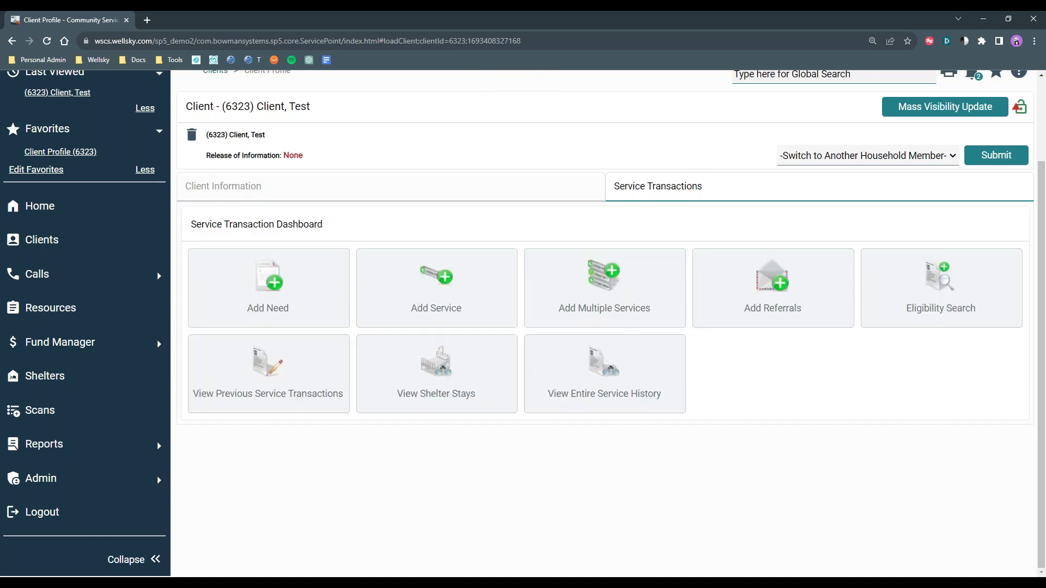
# Start a new service for the test client that includes the whole Couple With No Children household
pyautogui.click(460, 278)
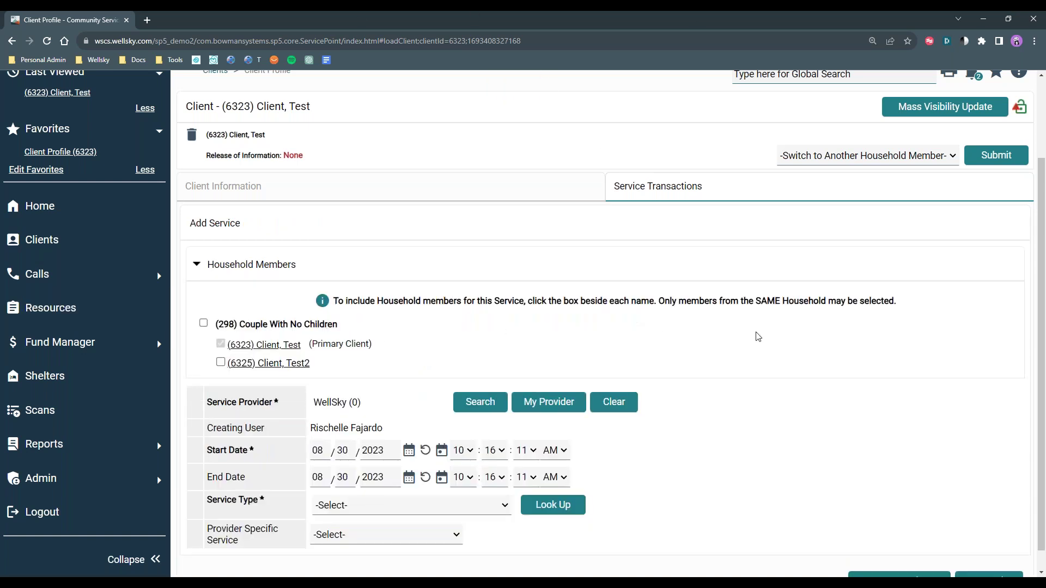
pyautogui.scroll(-1, 756, 336)
pyautogui.click(203, 301)
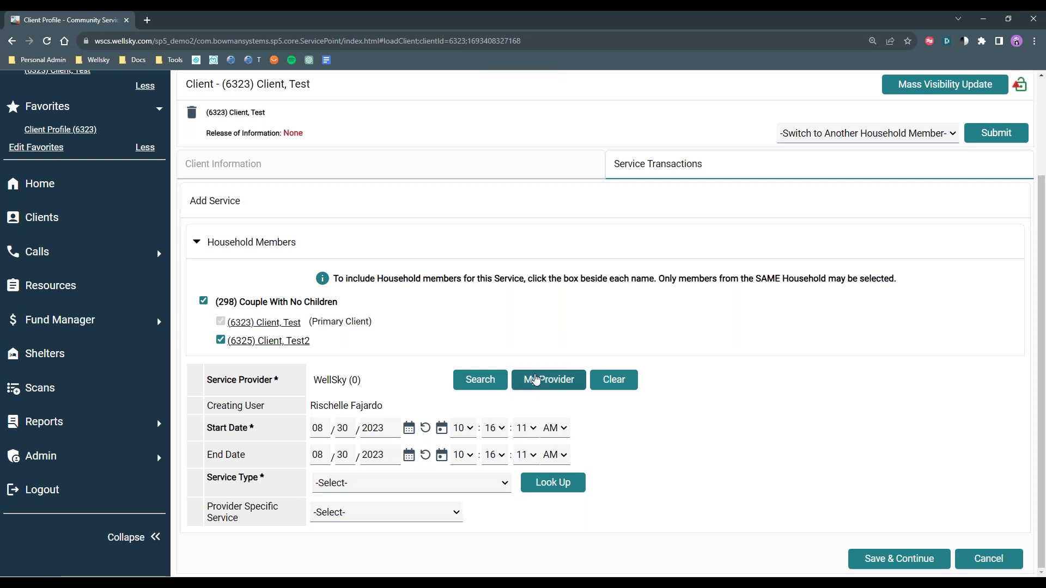
# Set the service type to Case/Care Management (PH-1000) and the provider specific service to HO:12 - Master Degree
pyautogui.click(475, 484)
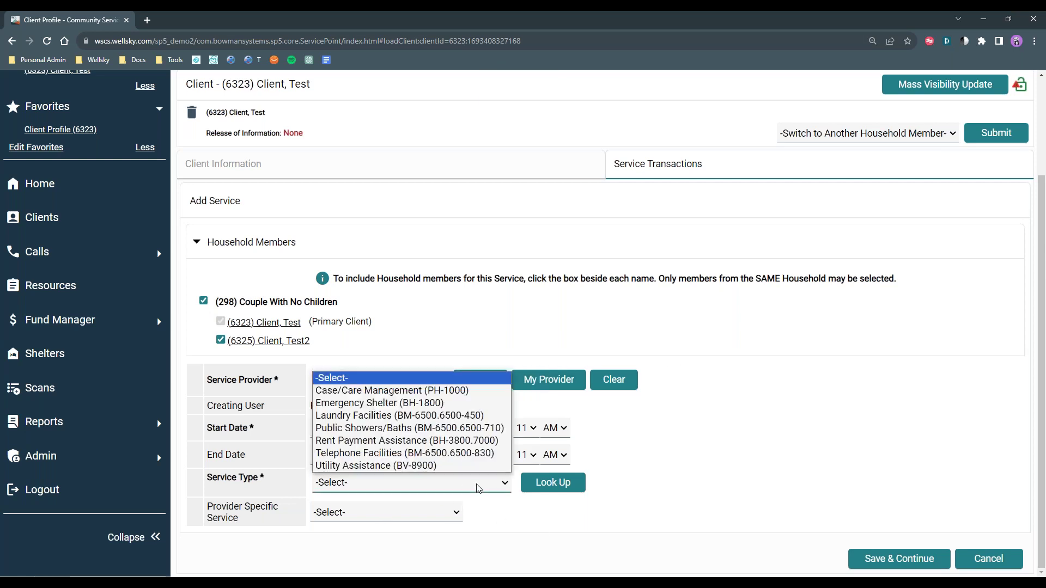
pyautogui.click(417, 392)
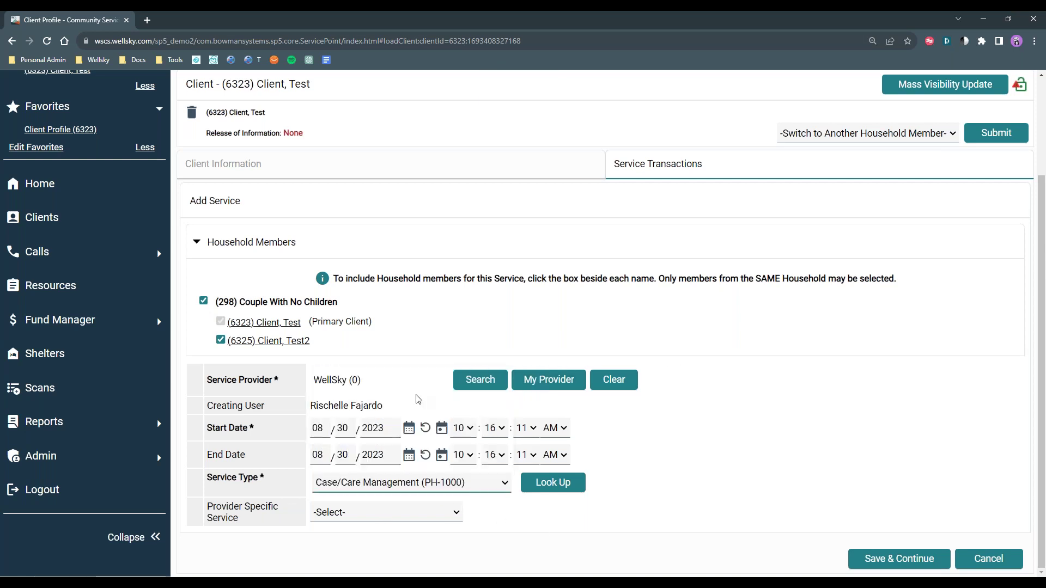
pyautogui.click(400, 515)
pyautogui.click(403, 458)
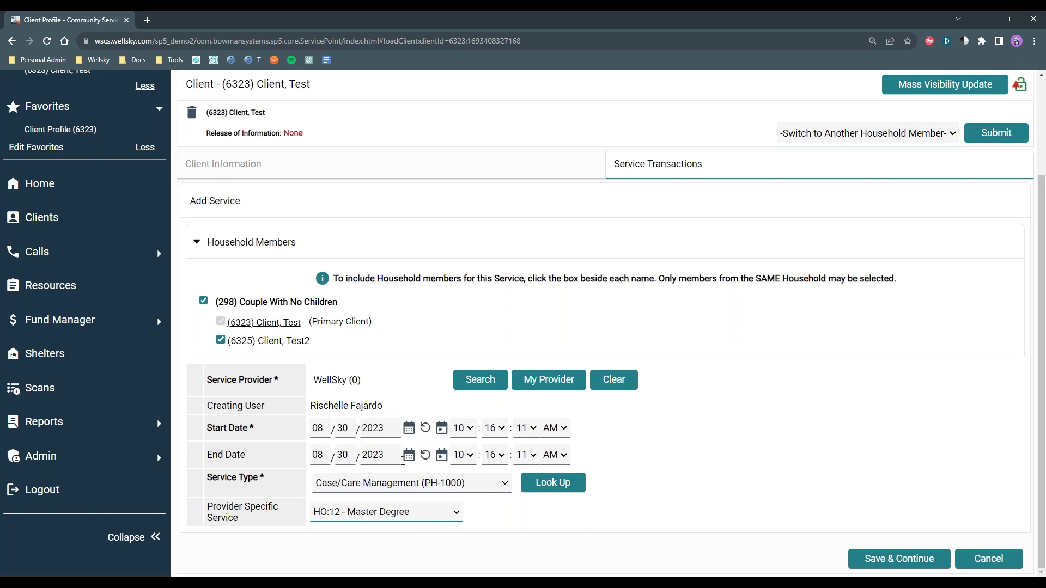
# Save the new service entry and look through its cost, Medicaid billing, commitment, documentation, follow-up and need sections
pyautogui.click(900, 566)
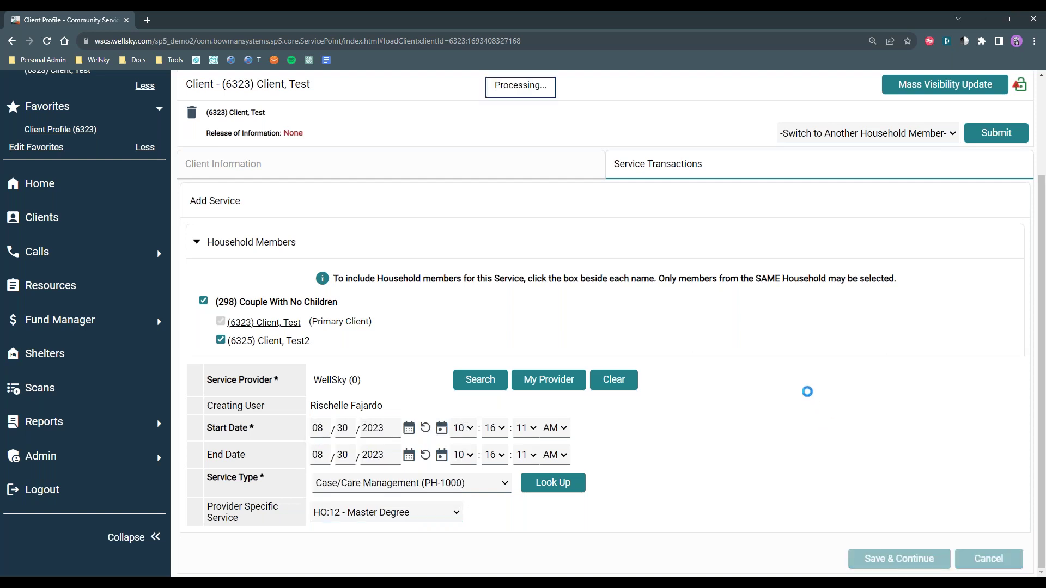
pyautogui.scroll(-4, 784, 380)
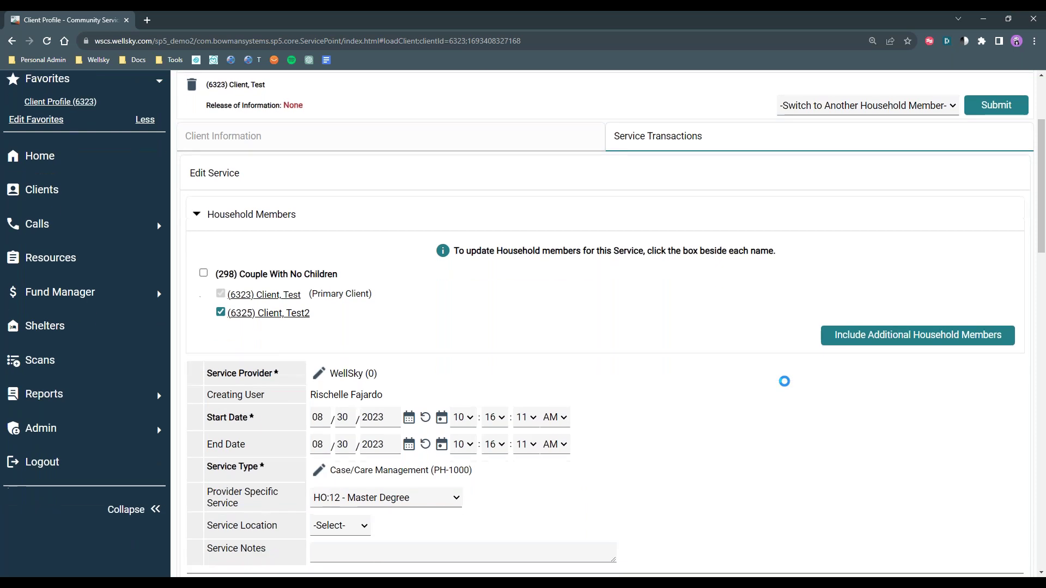
pyautogui.scroll(-3, 778, 384)
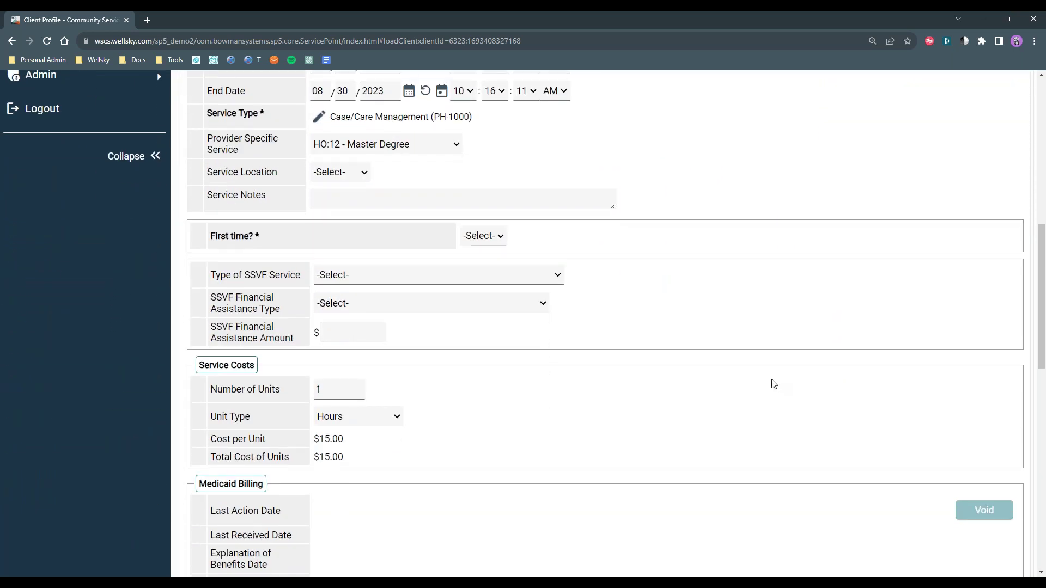
pyautogui.scroll(-3, 773, 385)
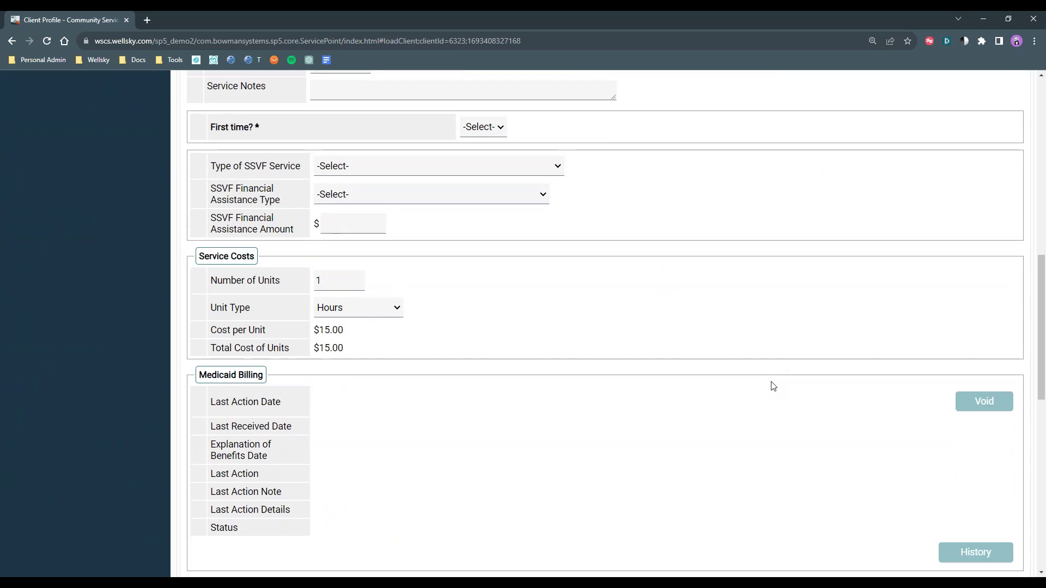
pyautogui.scroll(-4, 773, 386)
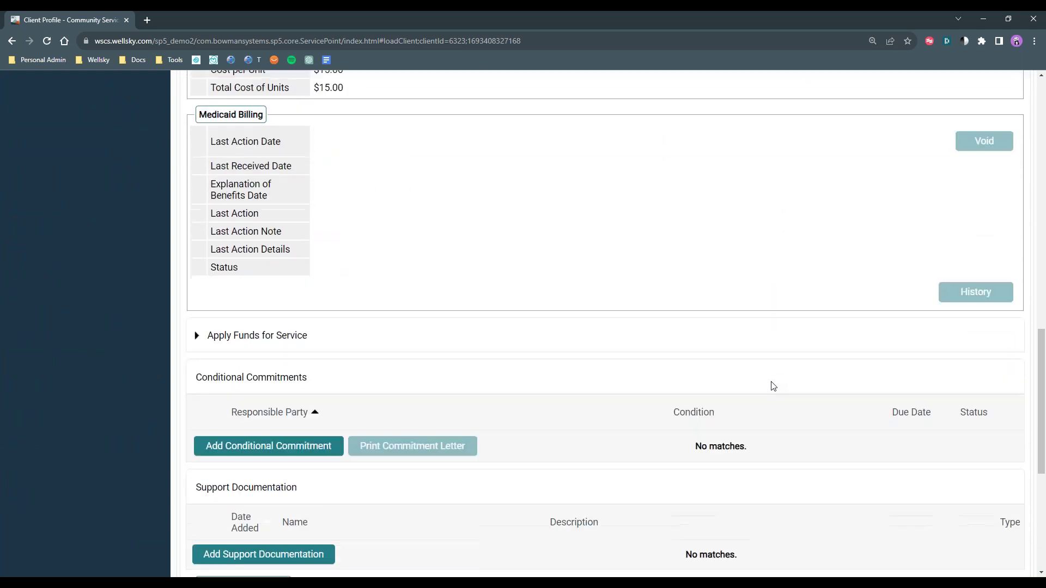
pyautogui.scroll(-5, 774, 386)
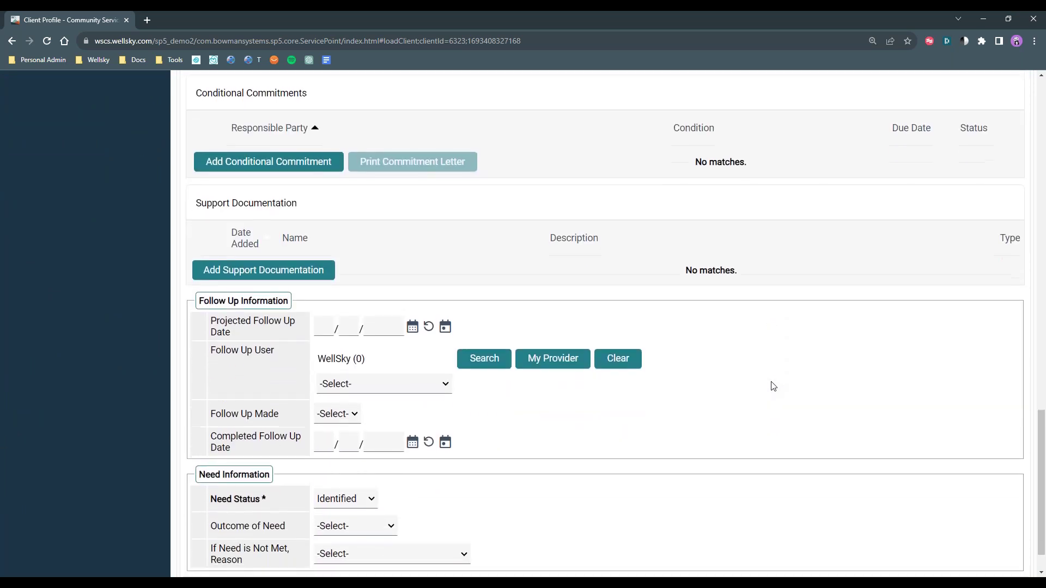
pyautogui.scroll(-1, 773, 386)
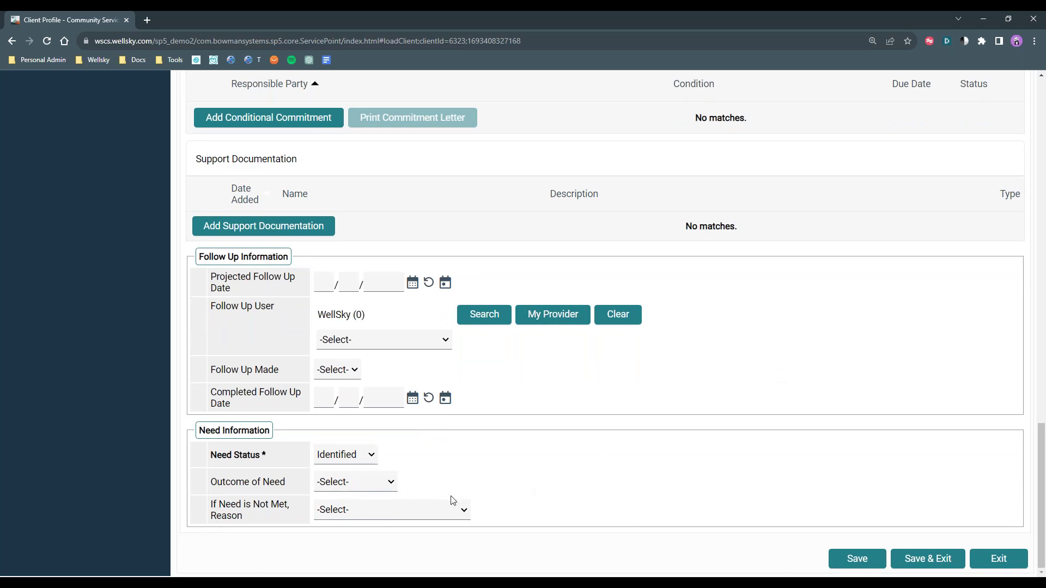
# Set the outcome of need to Fully Met, then save and exit the service
pyautogui.click(388, 482)
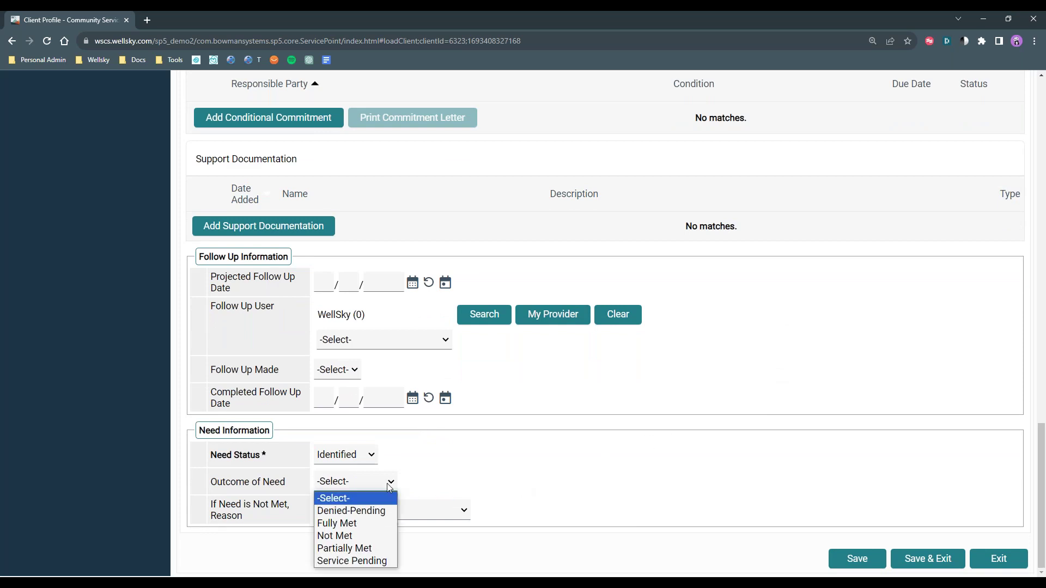
pyautogui.click(370, 523)
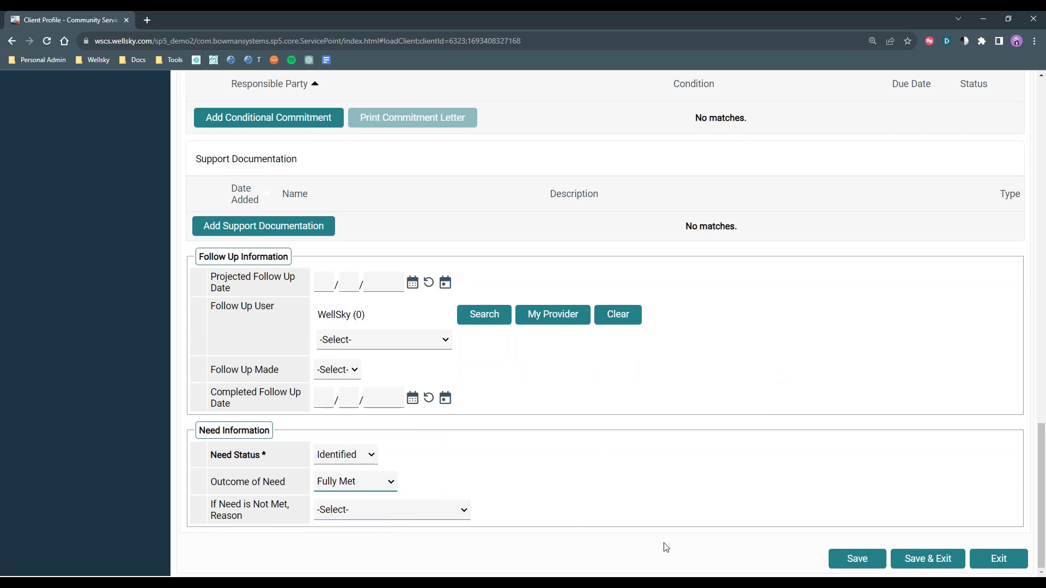
pyautogui.click(872, 567)
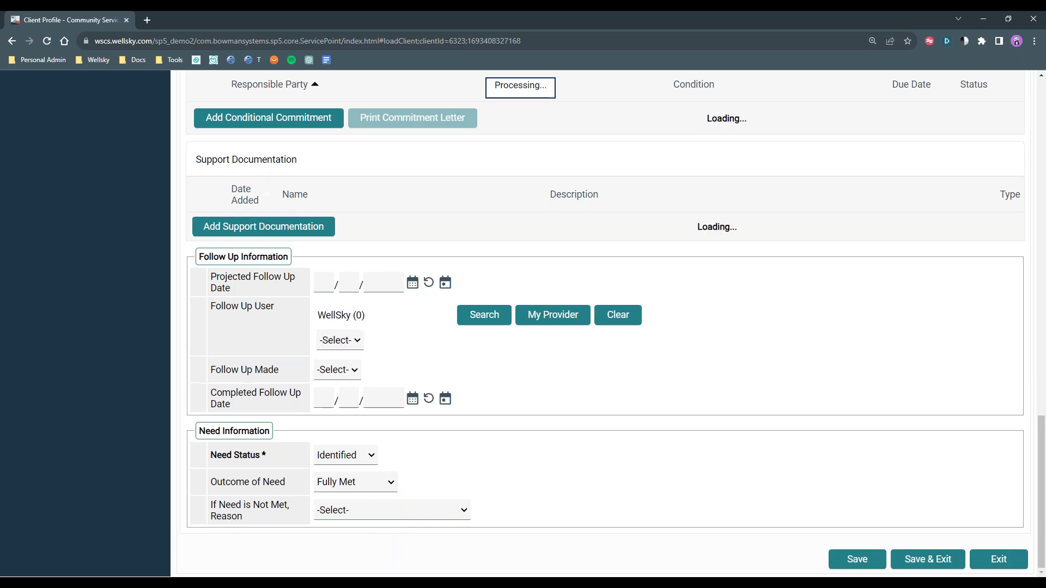
pyautogui.click(924, 564)
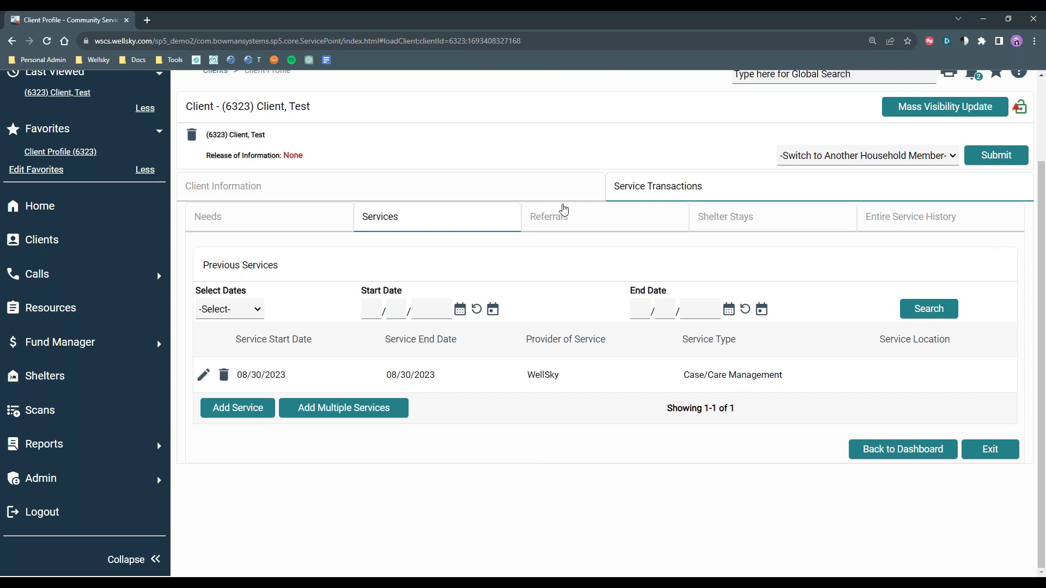
# View the client's entire service history, then exit the record and reopen the test client's profile
pyautogui.click(930, 230)
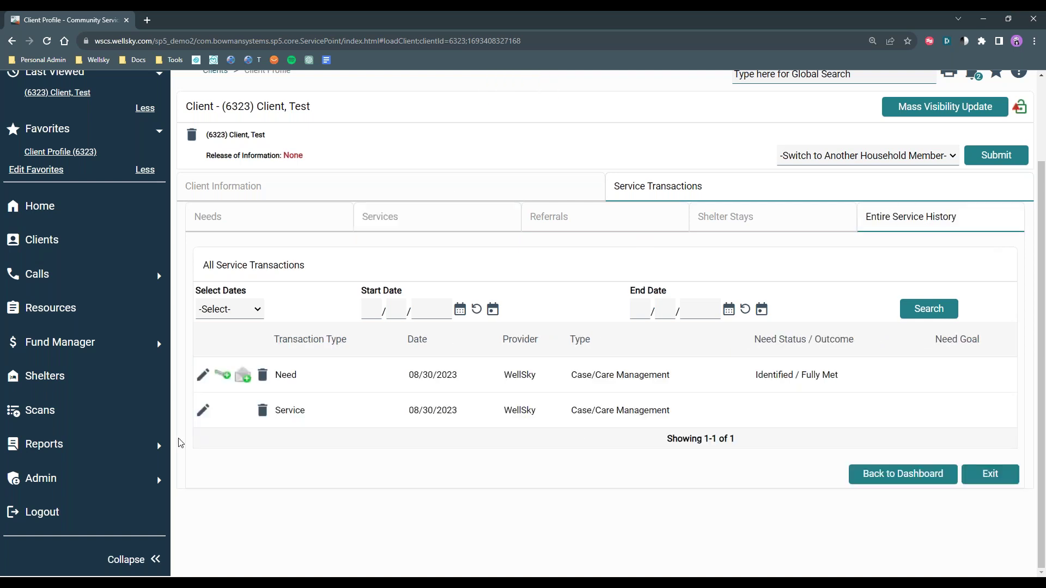
pyautogui.click(1003, 478)
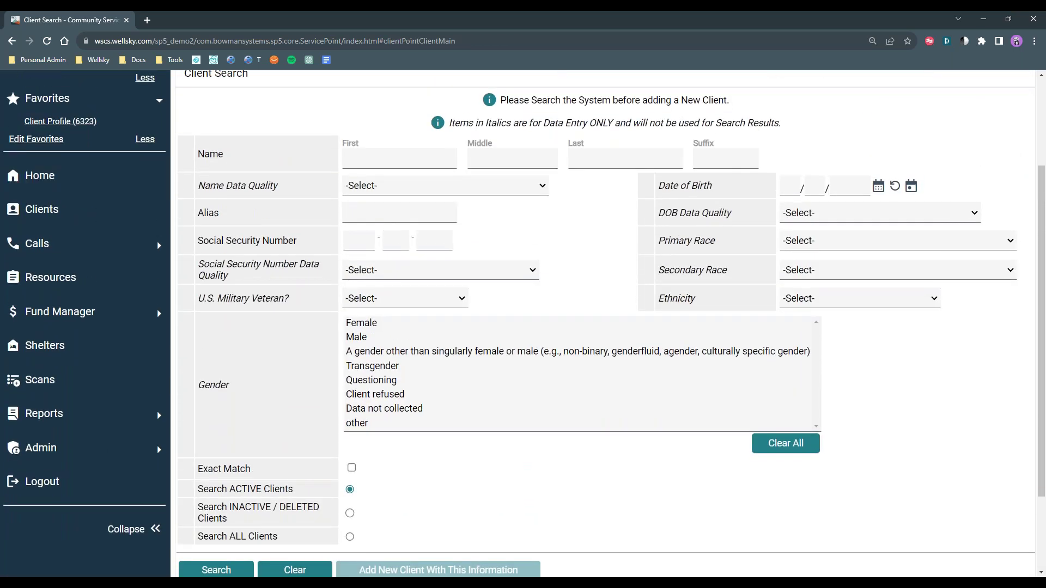
pyautogui.click(57, 122)
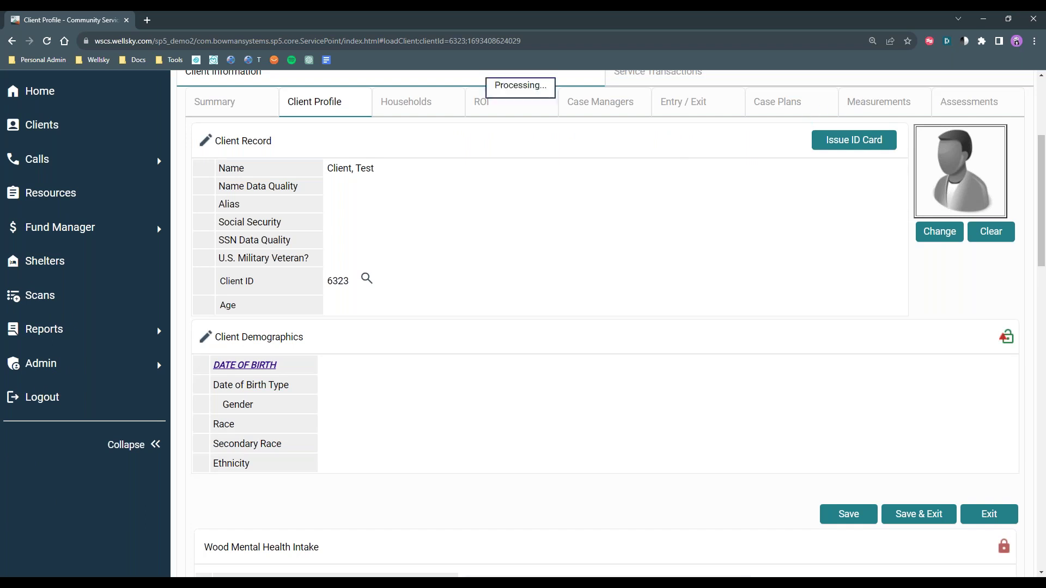
# In Case Plans, look over the new goal form and the file attachment upload form, closing both without saving
pyautogui.click(760, 161)
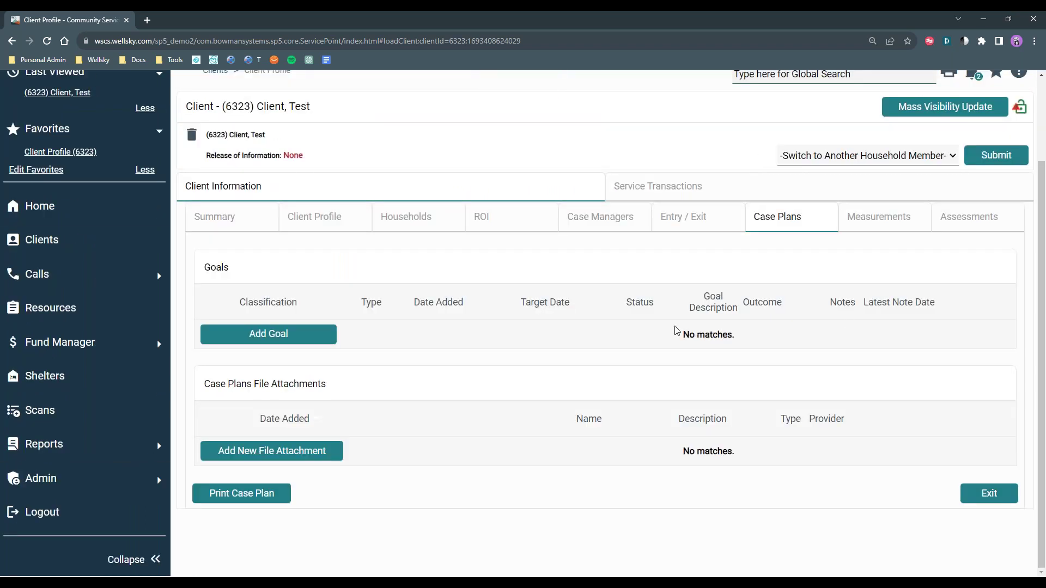
pyautogui.click(261, 335)
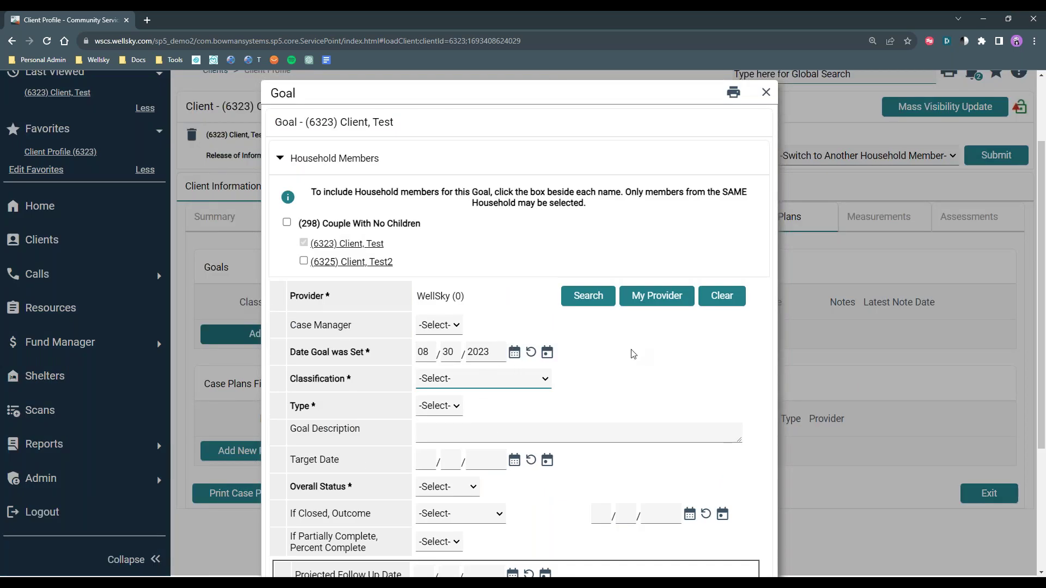
pyautogui.scroll(-1, 638, 354)
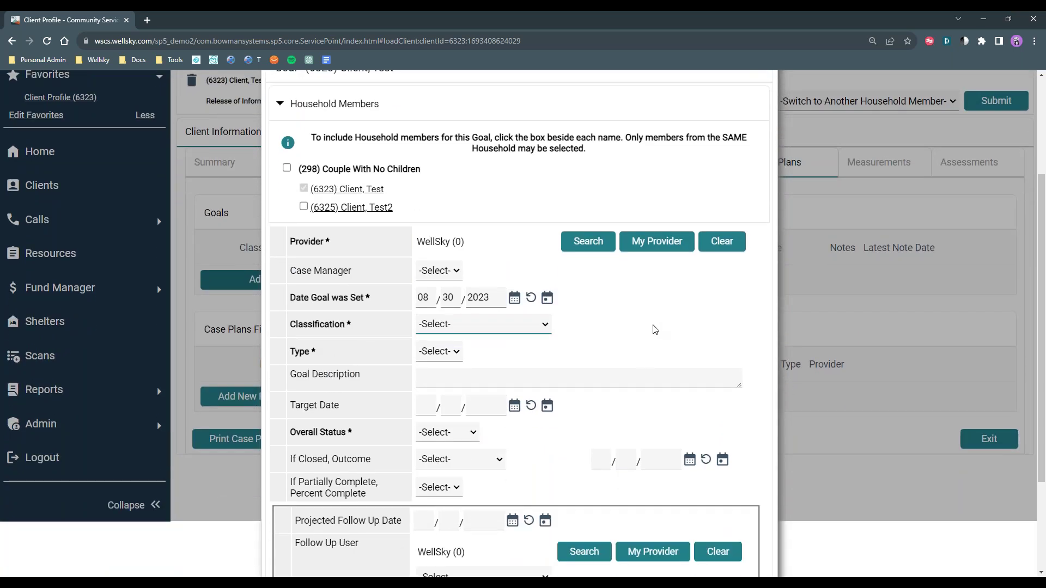
pyautogui.scroll(-2, 655, 330)
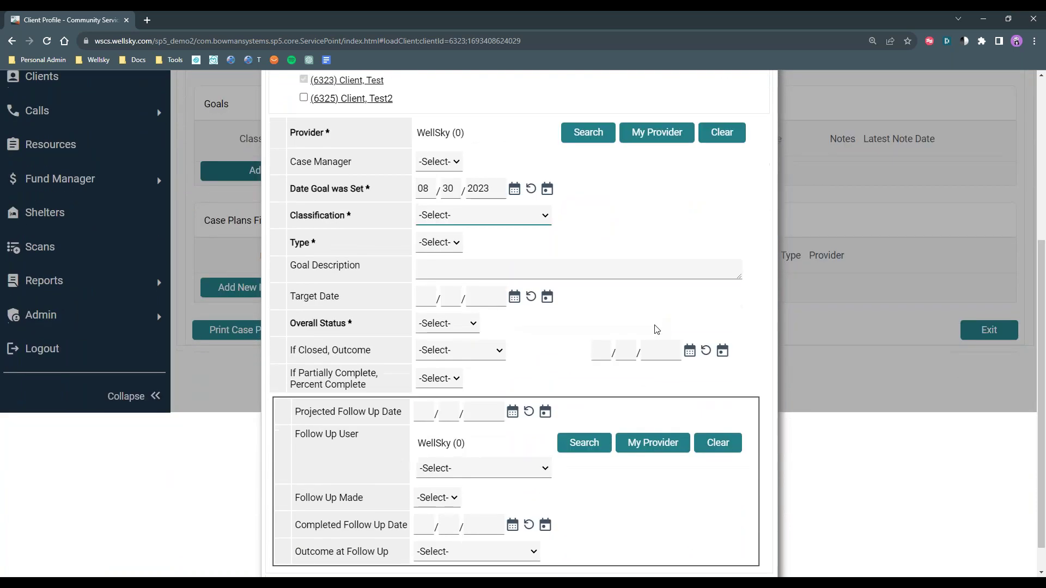
pyautogui.scroll(-1, 656, 331)
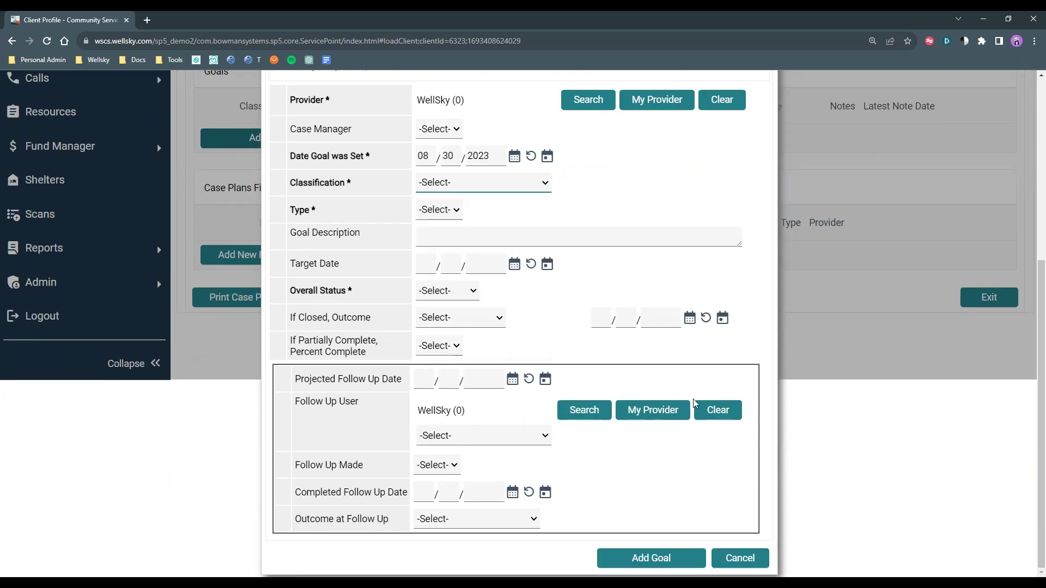
pyautogui.scroll(3, 770, 434)
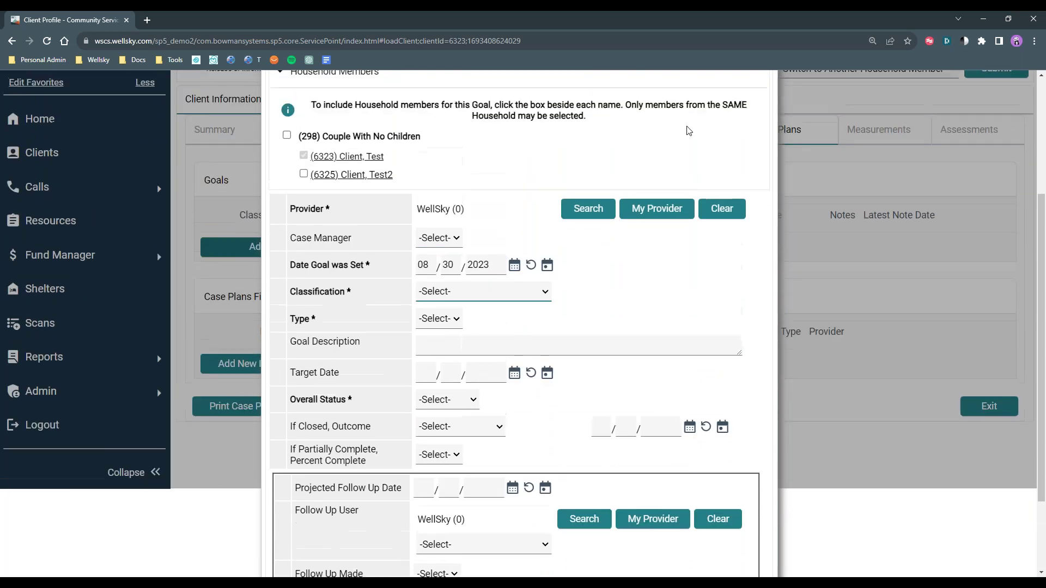
pyautogui.scroll(2, 744, 112)
pyautogui.click(769, 168)
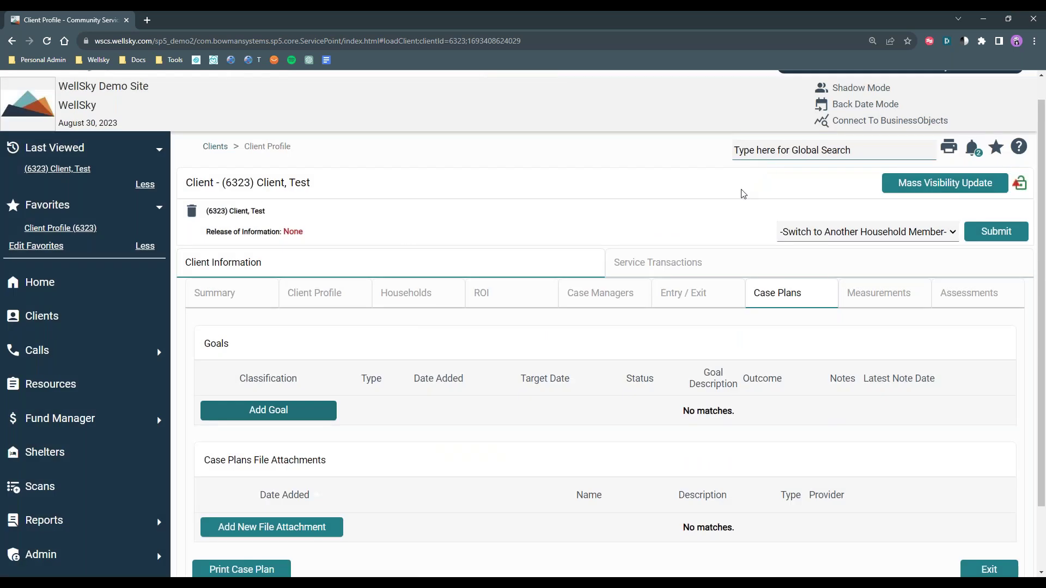
pyautogui.click(278, 532)
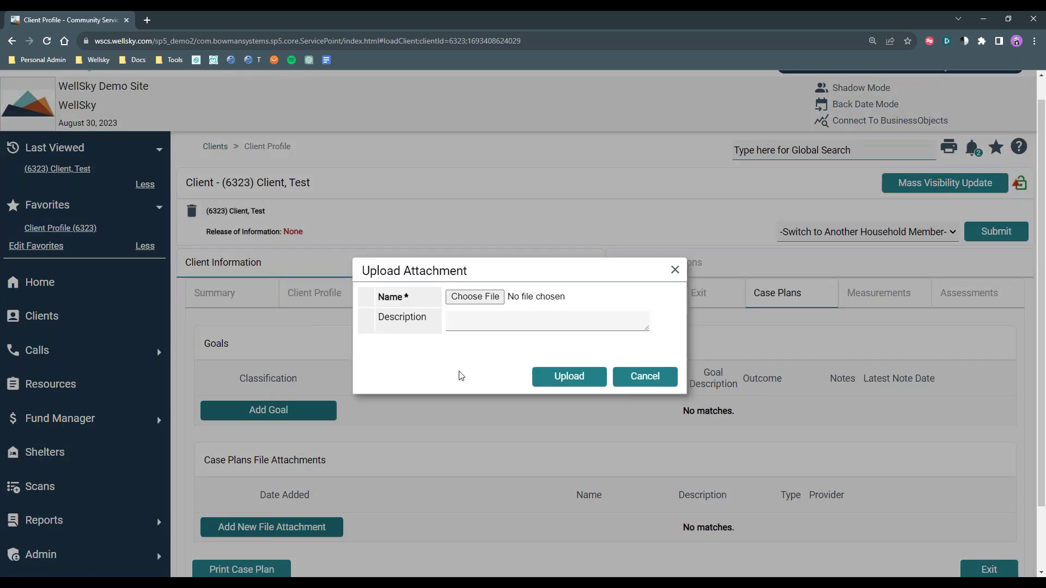
pyautogui.click(644, 376)
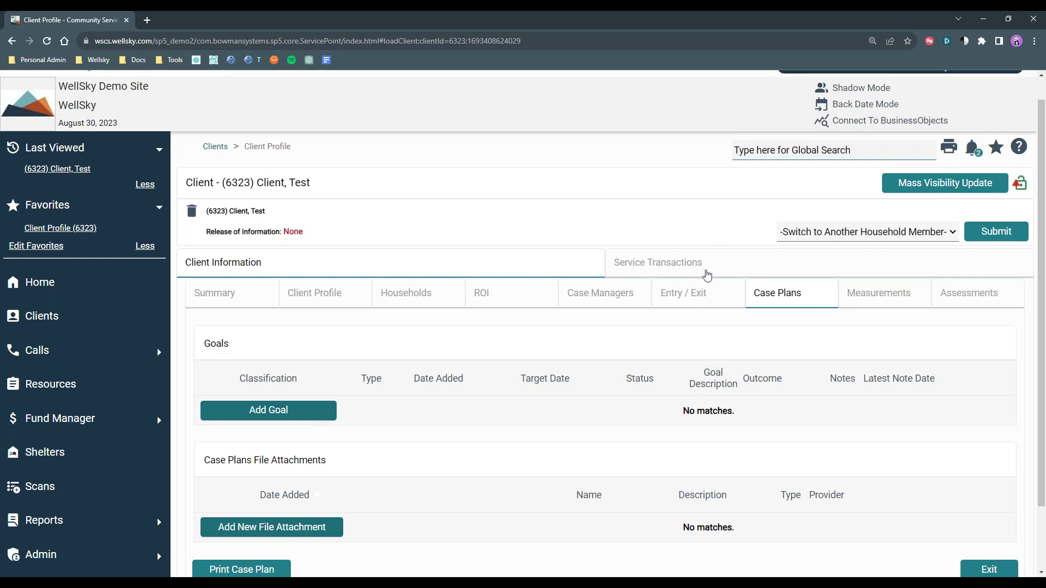
# Look through the client's Entry/Exit, Case Plans, Measurements and Assessments sections
pyautogui.click(684, 304)
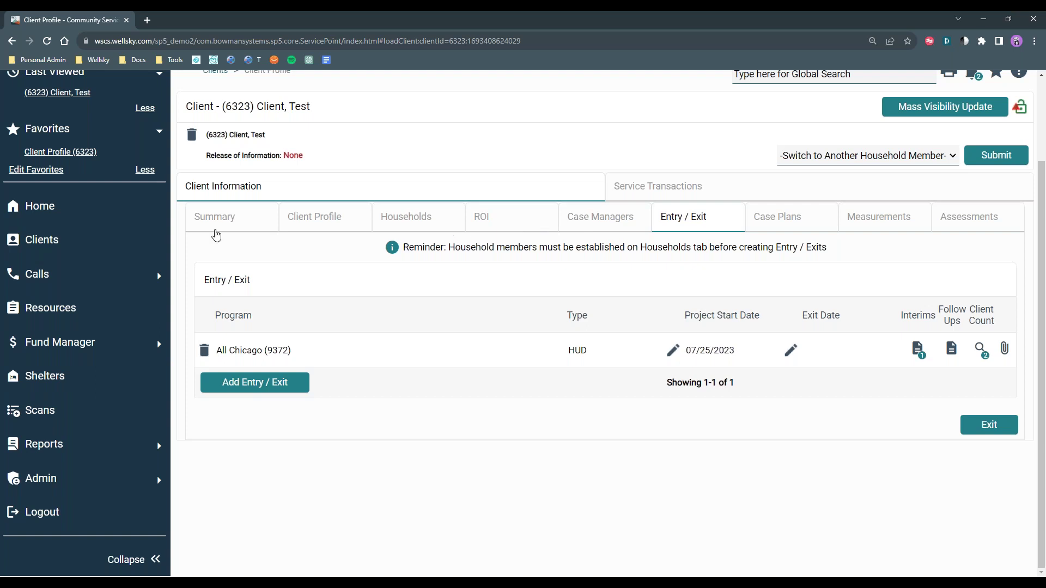
pyautogui.click(813, 220)
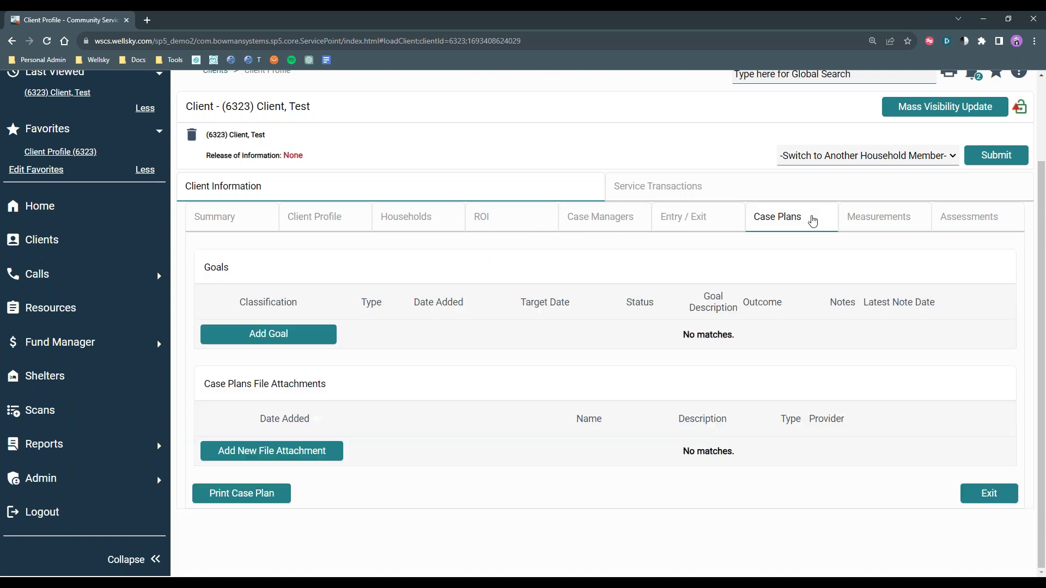
pyautogui.click(871, 220)
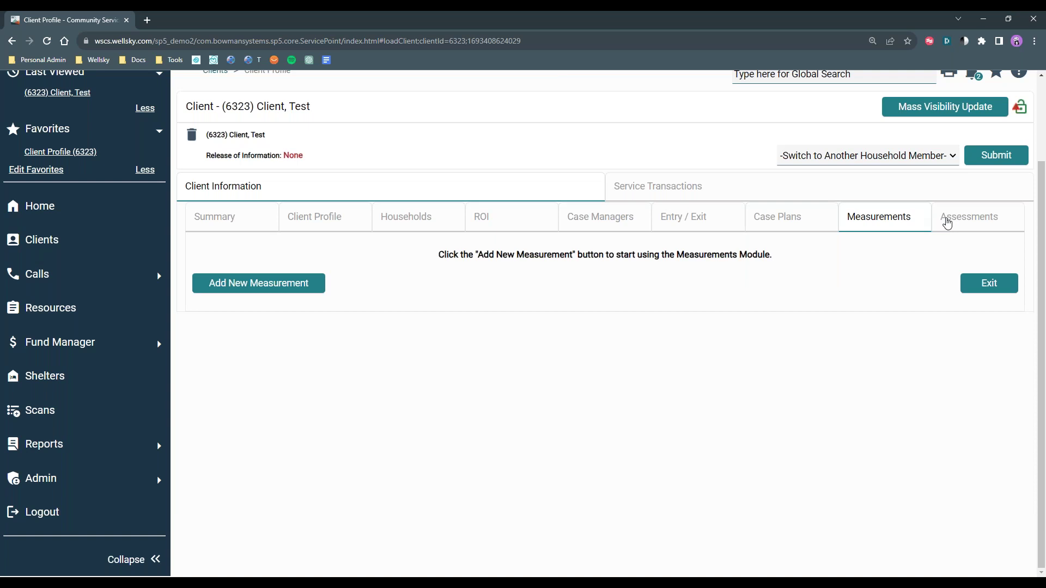
pyautogui.click(947, 222)
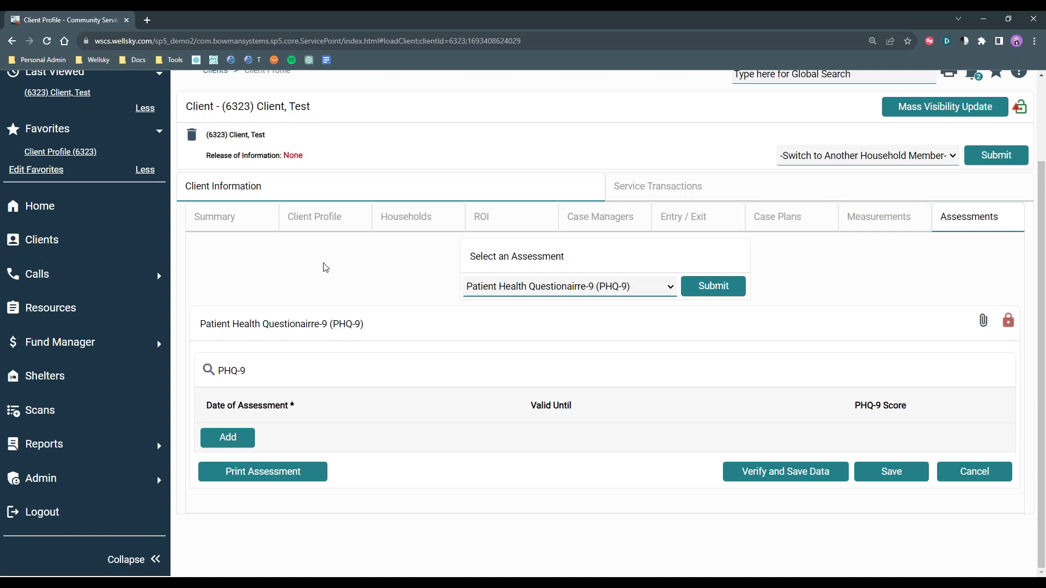
# Inspect the client record's visibility groups and exit without changing them
pyautogui.scroll(1, 963, 248)
pyautogui.scroll(2, 964, 252)
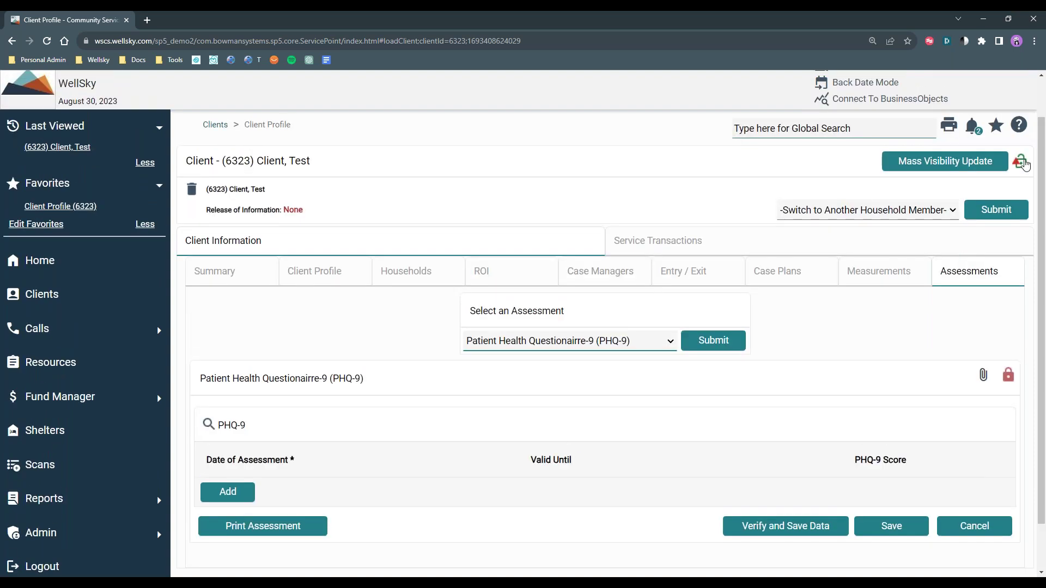
pyautogui.click(1019, 161)
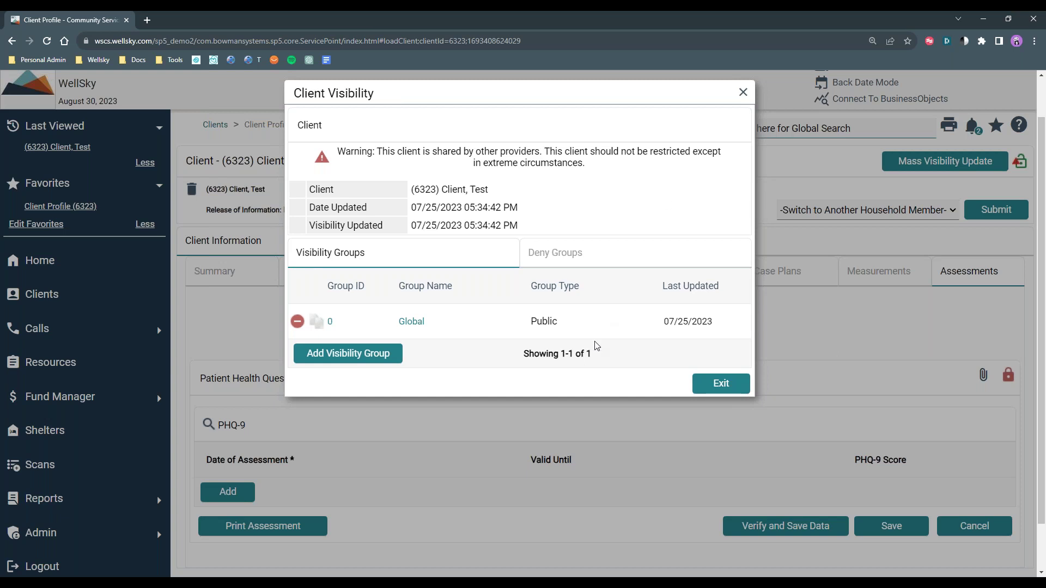
pyautogui.click(716, 384)
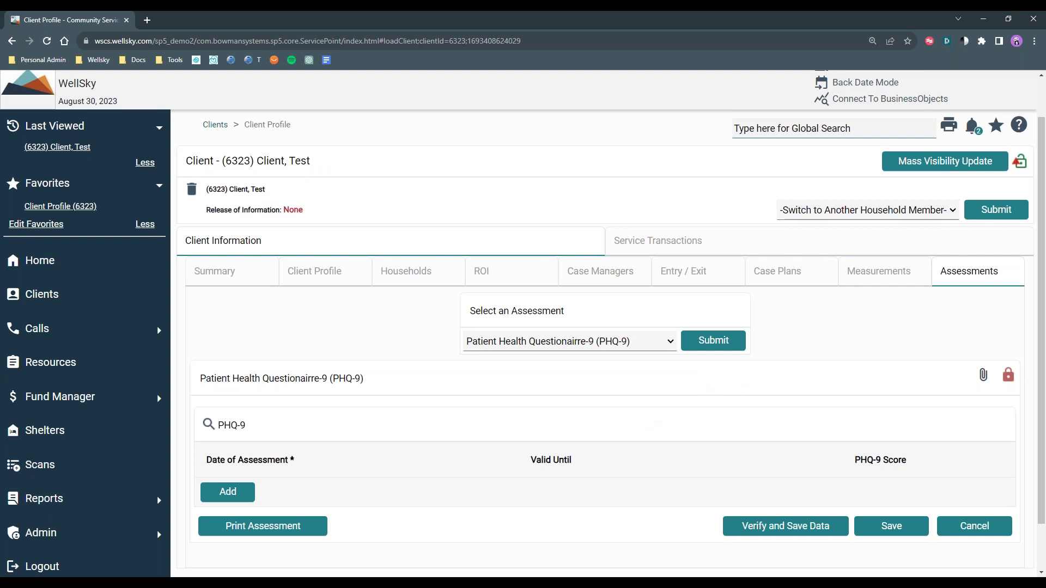
# Return to Case Plans and review the fields of a new goal again, closing it without adding the goal
pyautogui.click(779, 275)
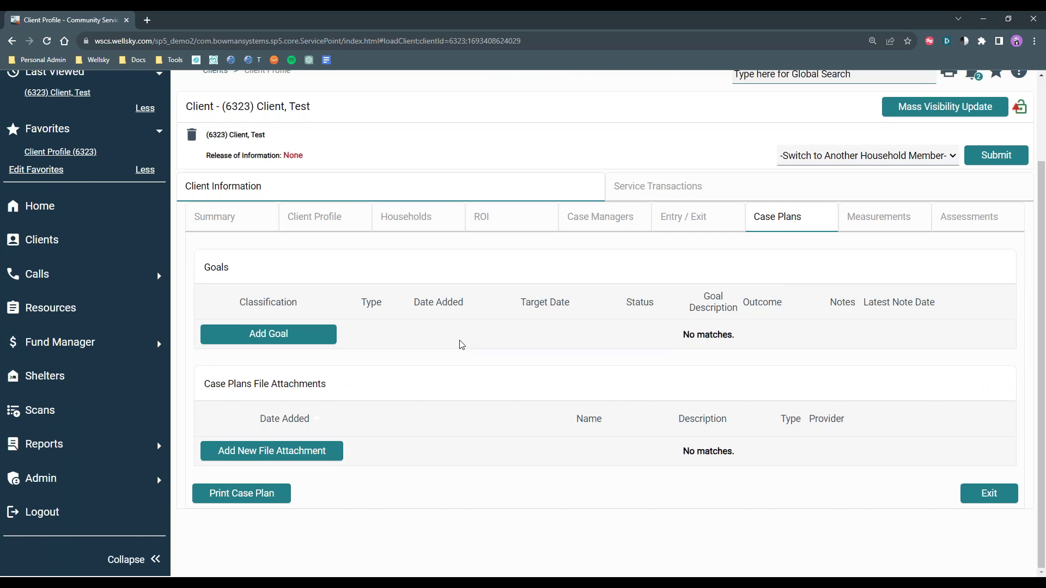
pyautogui.click(272, 334)
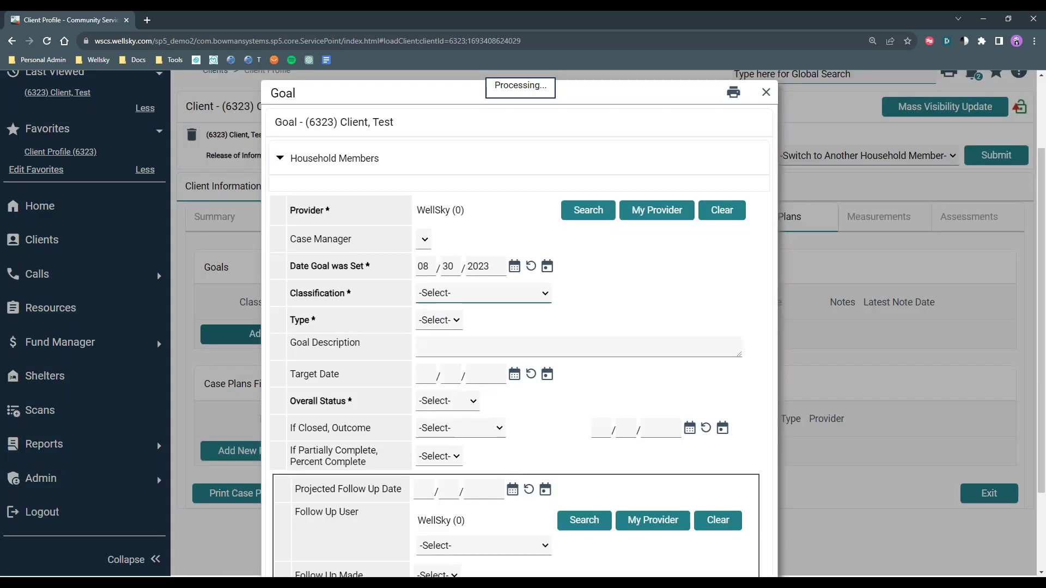
pyautogui.scroll(-4, 602, 361)
pyautogui.scroll(3, 721, 170)
pyautogui.scroll(2, 721, 170)
pyautogui.click(768, 91)
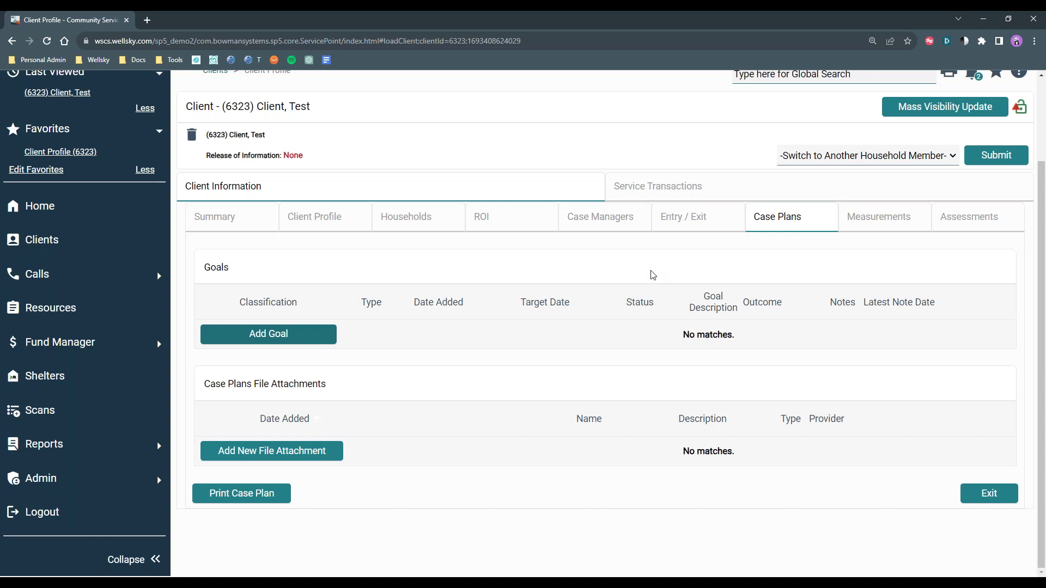
# View the client's Entry/Exit records and return to the Client Profile information
pyautogui.click(681, 227)
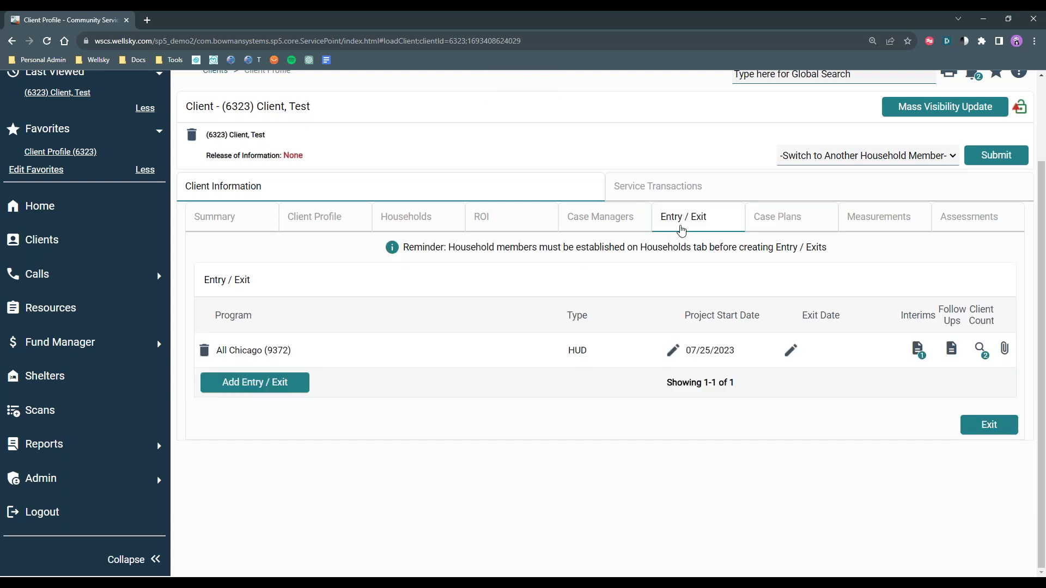
pyautogui.click(326, 224)
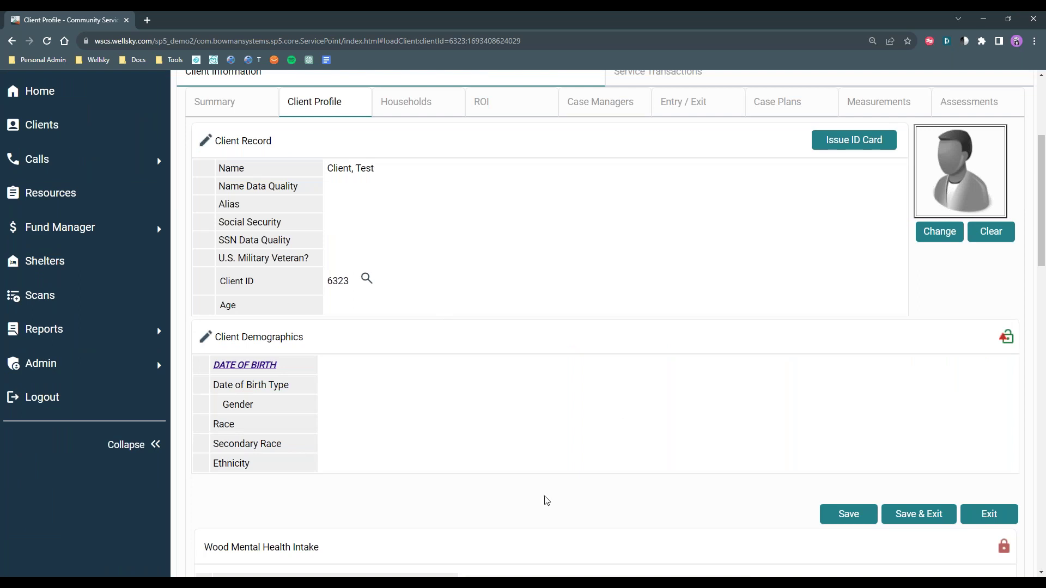
# Switch to the HMIS UI Change guide and look through the remaining ClientPoint comparisons, including the new Entry/Exit Data view
pyautogui.scroll(2, 460, 447)
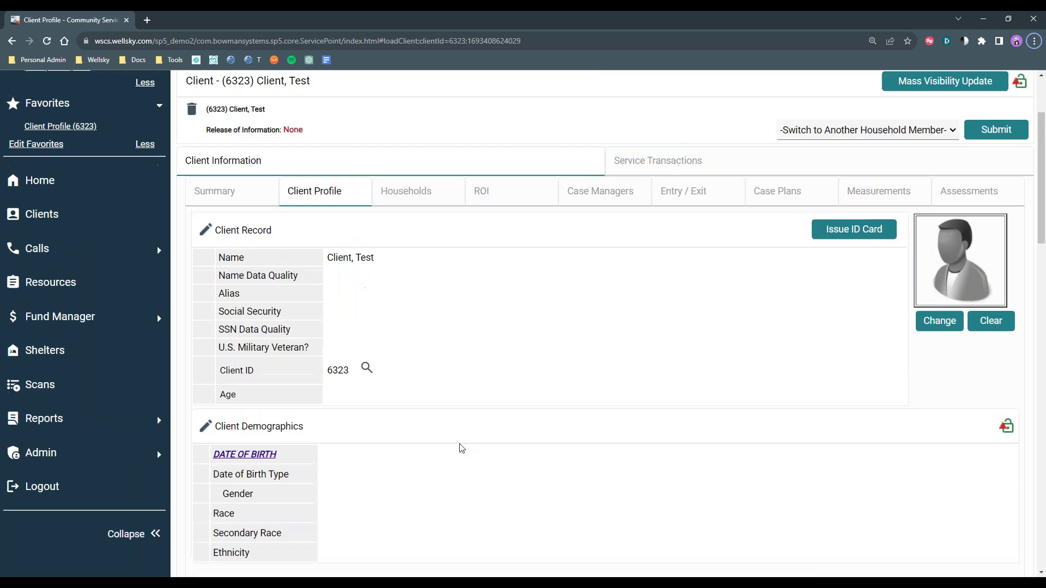
pyautogui.scroll(2, 567, 329)
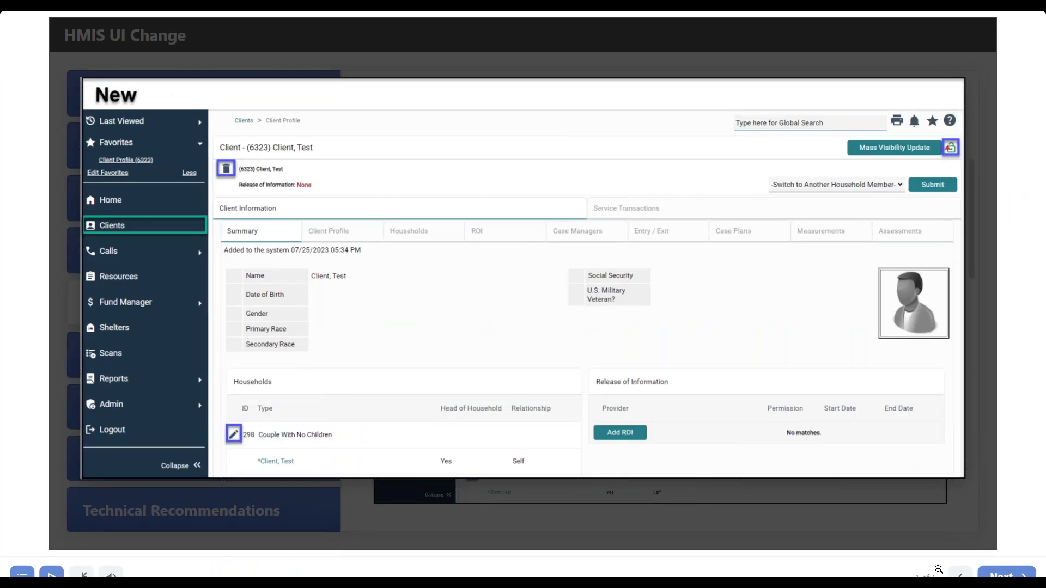
pyautogui.click(883, 519)
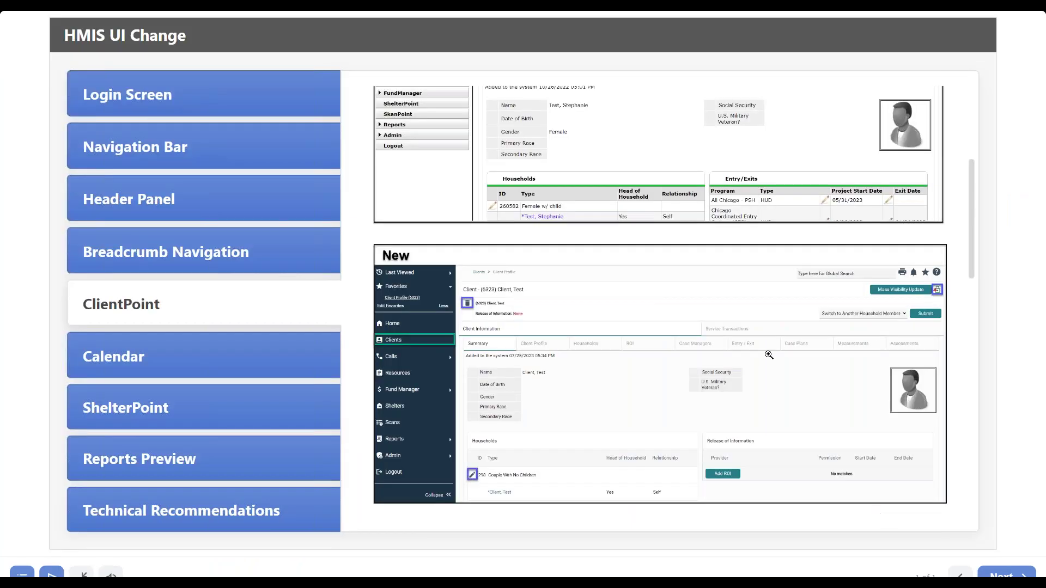
pyautogui.scroll(-4, 685, 295)
pyautogui.scroll(-10, 685, 296)
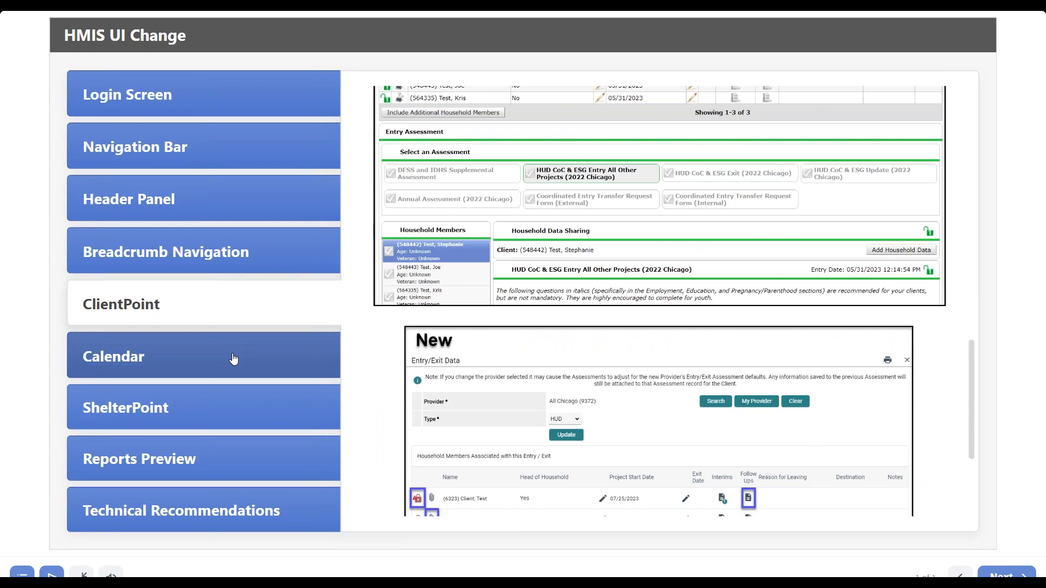
# View the guide's Calendar section with its comparison of the current and new calendar enlarged, and close the enlarged image
pyautogui.click(234, 359)
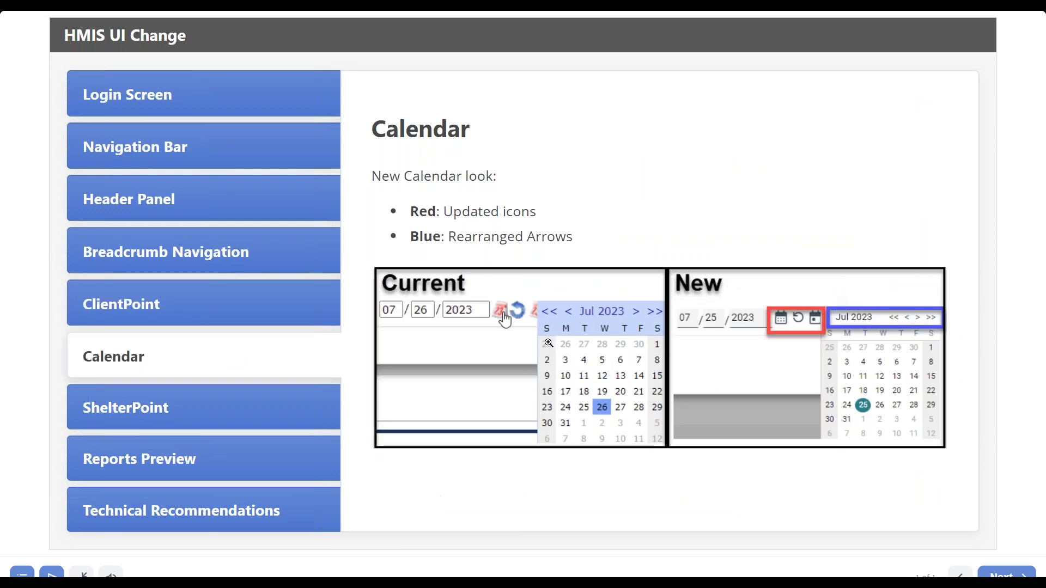
pyautogui.click(543, 339)
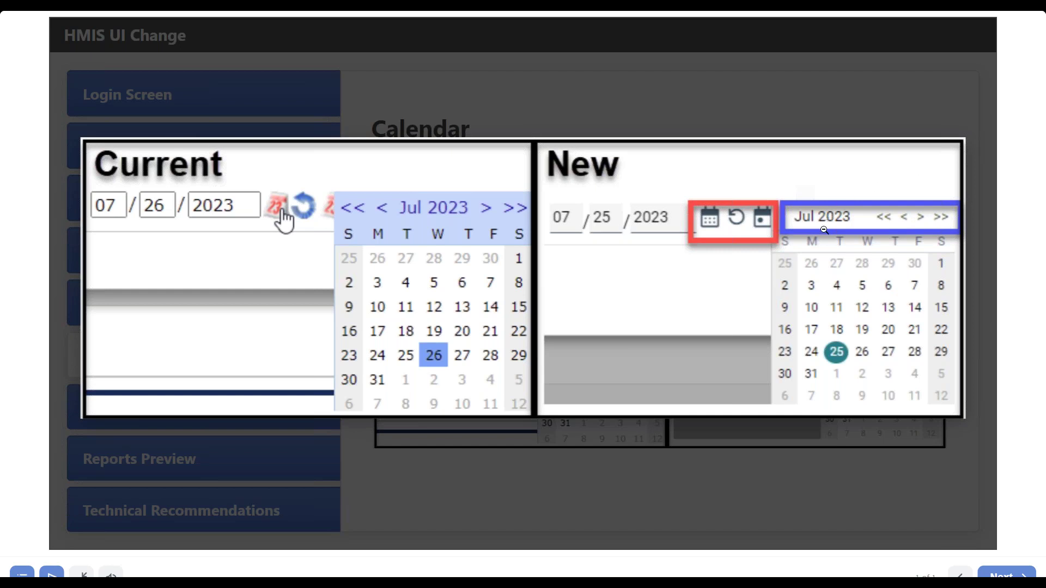
pyautogui.click(643, 473)
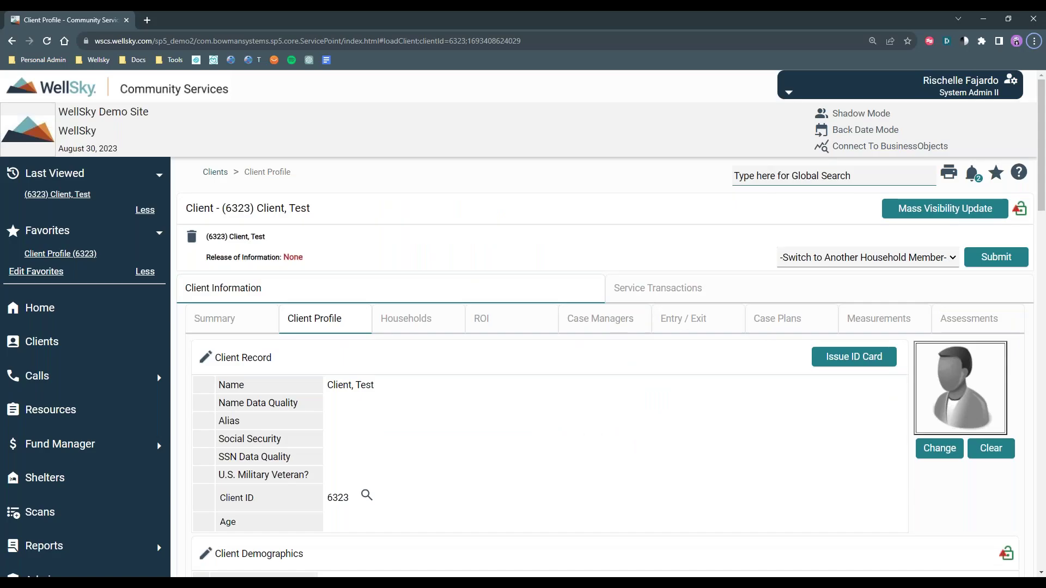
# Return to Community Services, open the client's Entry / Exit records and collapse the navigation sidebar
pyautogui.scroll(-3, 687, 244)
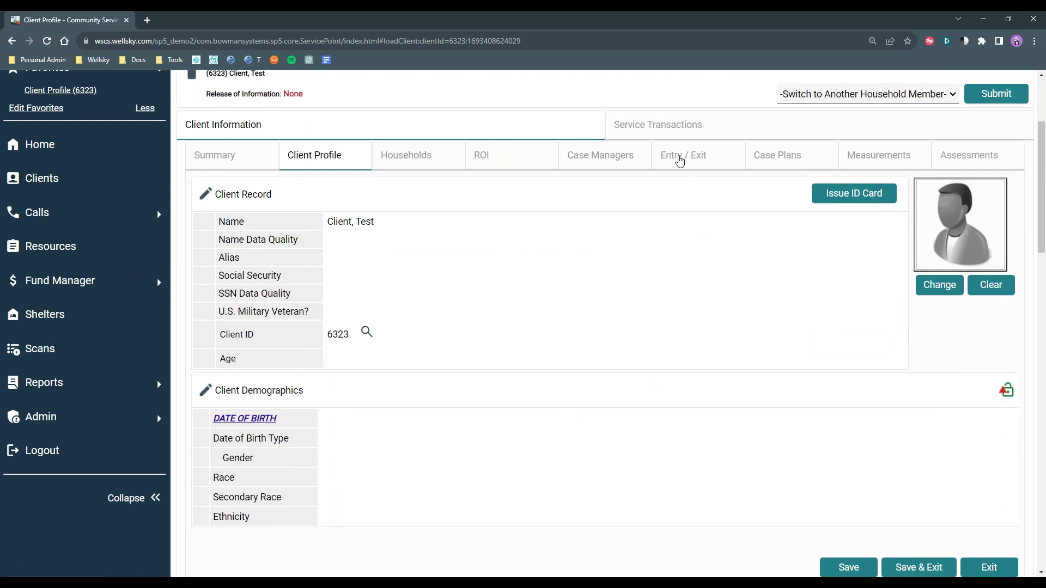
pyautogui.click(678, 160)
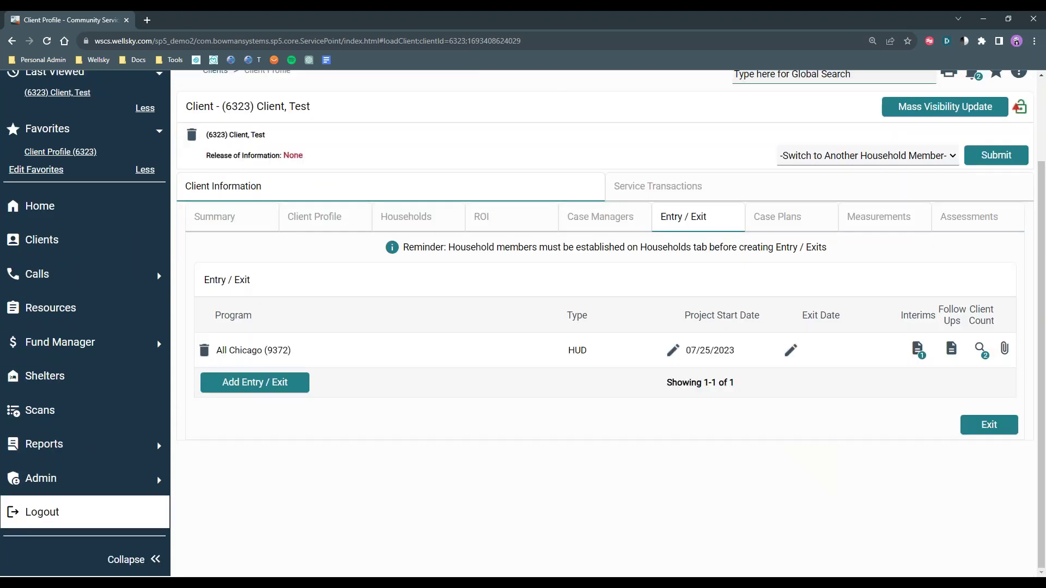
pyautogui.click(156, 560)
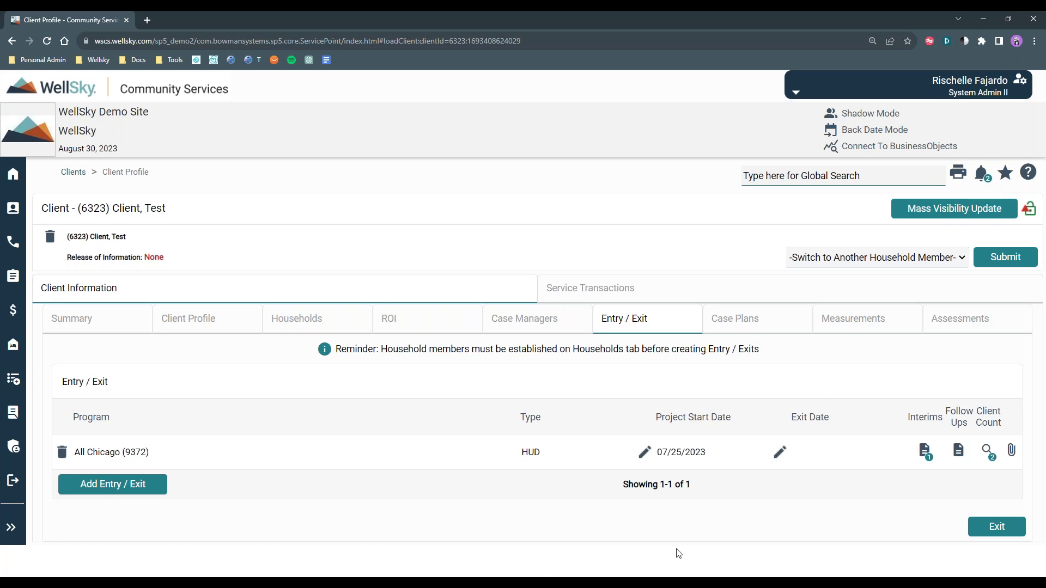
# View the calendar for the All Chicago entry's Project Start Date and continue to its Entry/Exit Data without changing the date
pyautogui.click(645, 452)
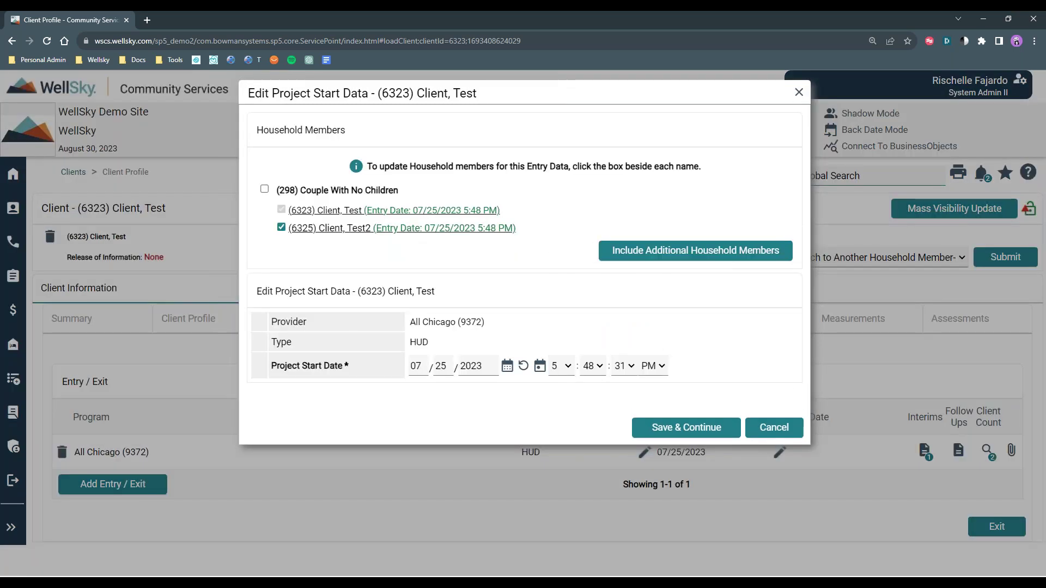
pyautogui.click(507, 367)
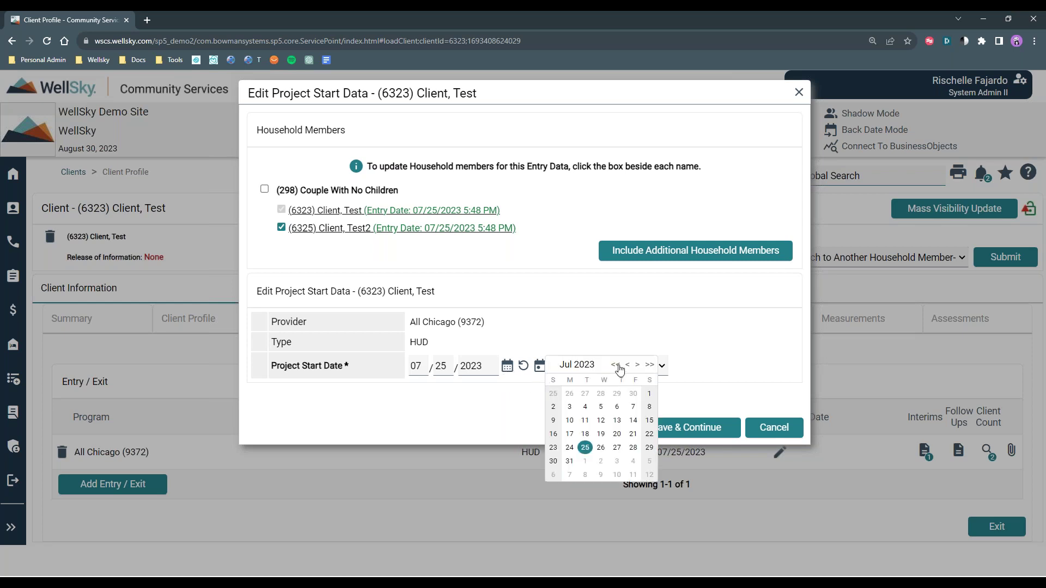
pyautogui.click(497, 416)
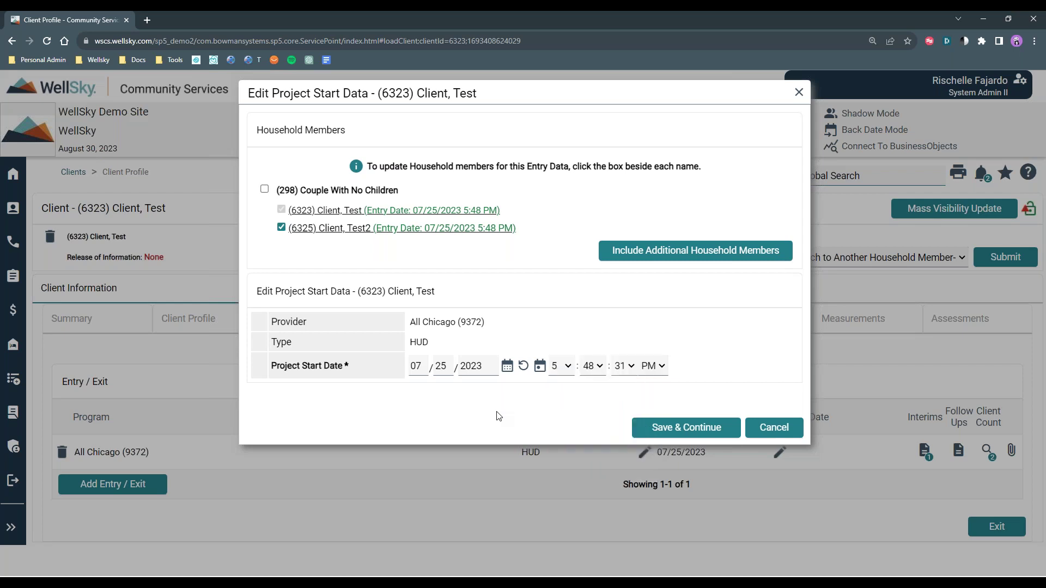
pyautogui.click(698, 431)
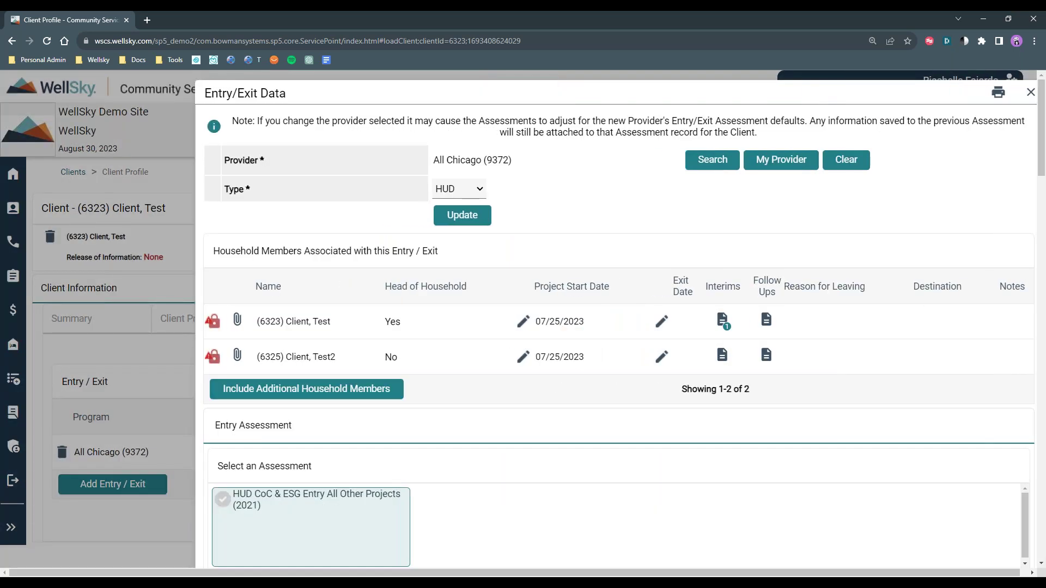
# Review the household members and the HUD CoC & ESG Entry All Other Projects (2021) assessment fields, and close the Entry/Exit Data
pyautogui.moveTo(871, 93); pyautogui.dragTo(778, 86)
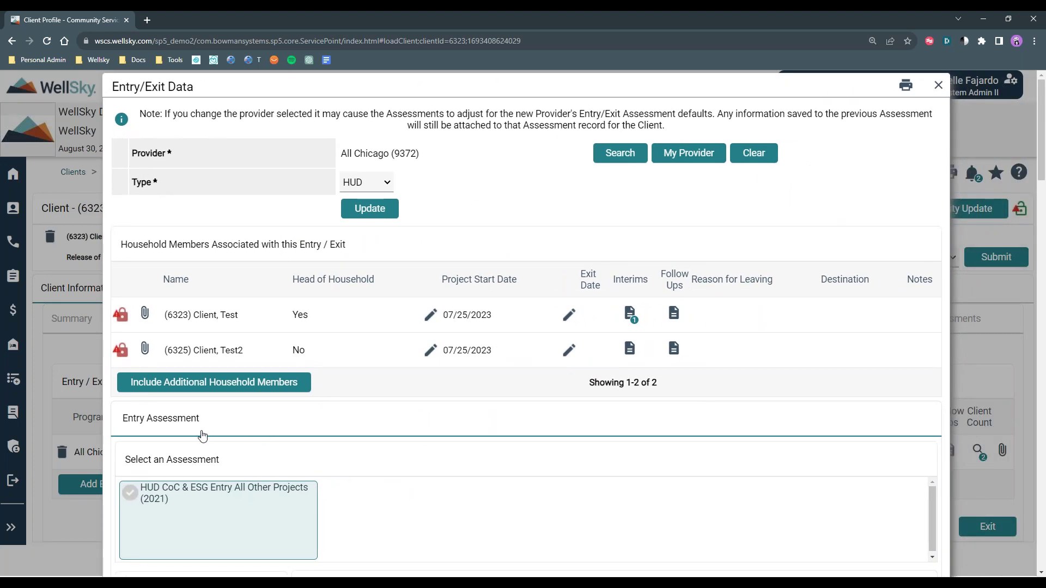
pyautogui.scroll(-3, 199, 354)
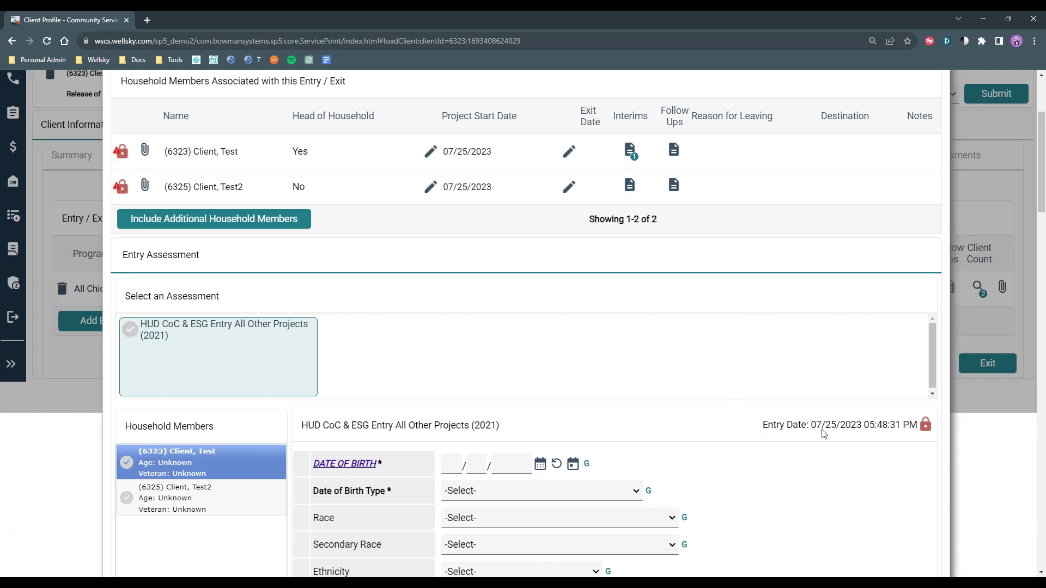
pyautogui.scroll(-5, 823, 434)
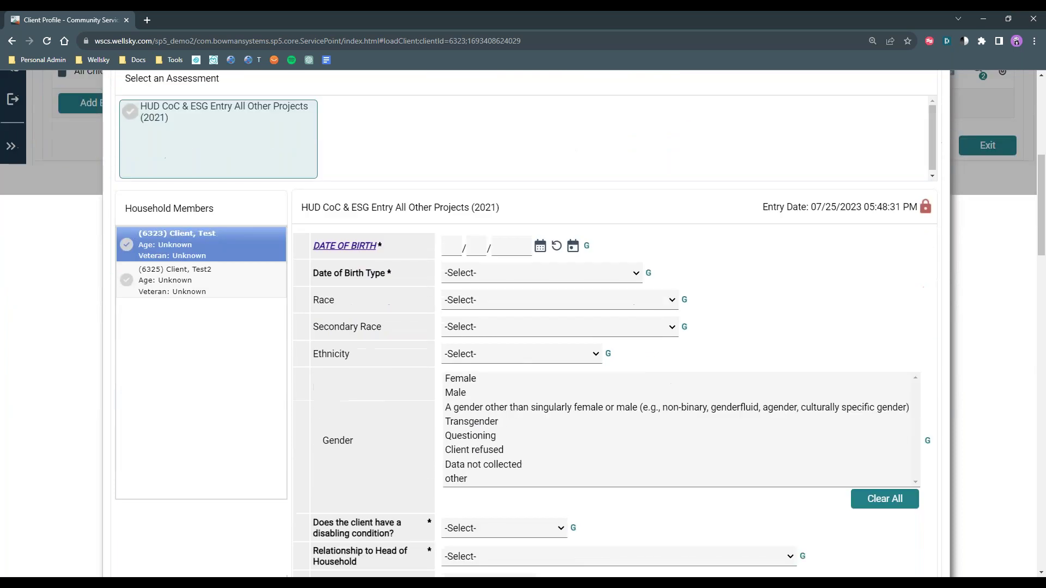
pyautogui.scroll(-1, 525, 324)
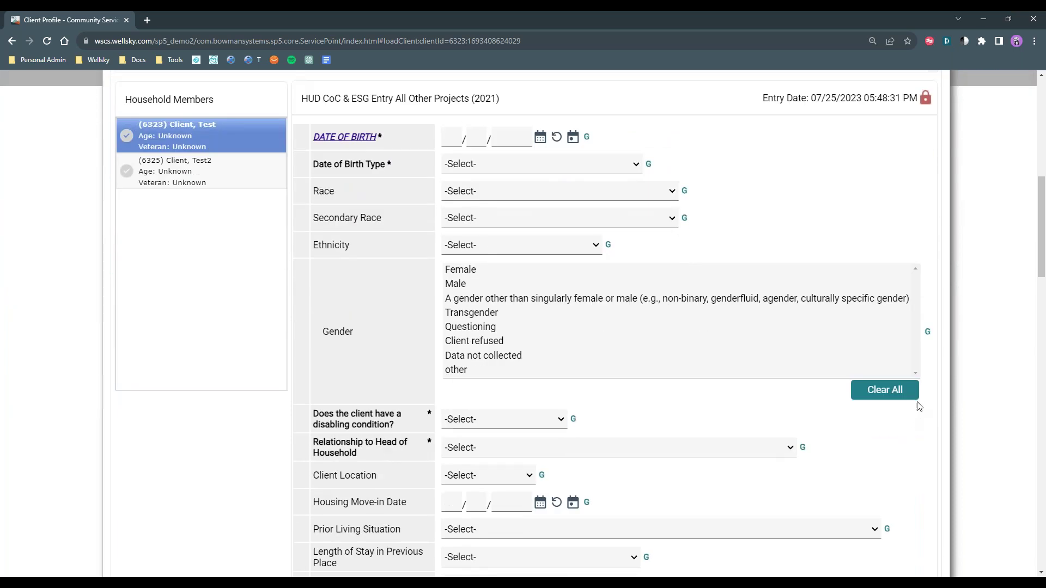
pyautogui.scroll(5, 752, 349)
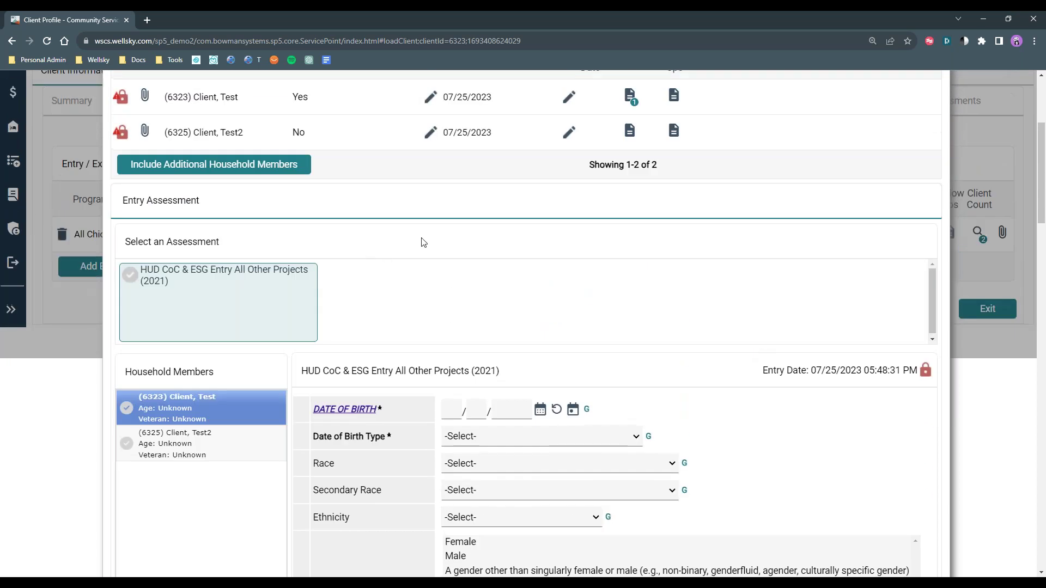
pyautogui.scroll(4, 423, 242)
pyautogui.click(938, 84)
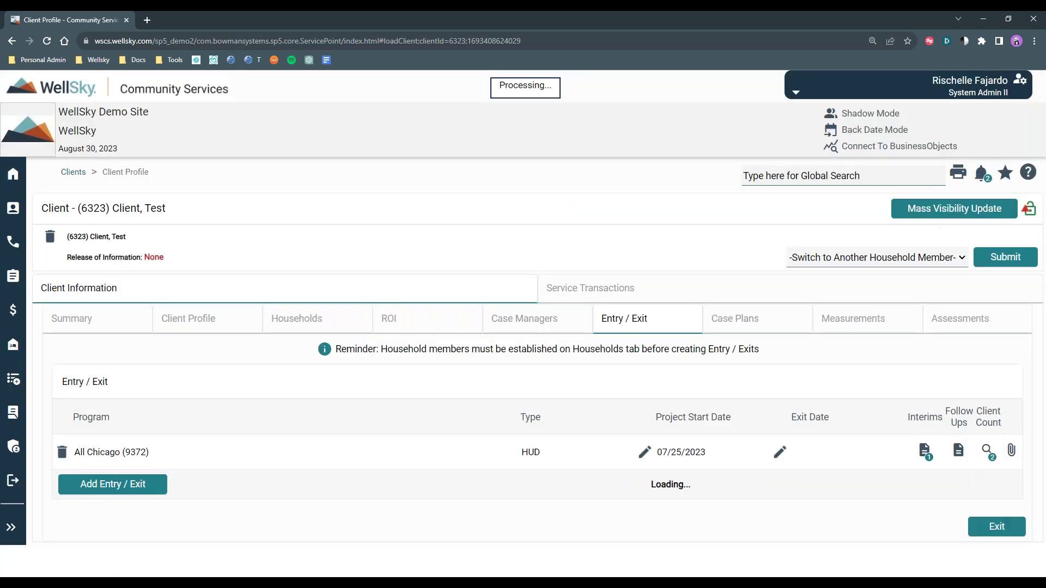
# Add an interim review of type Annual Assessment to the All Chicago entry and continue to its assessment
pyautogui.click(926, 455)
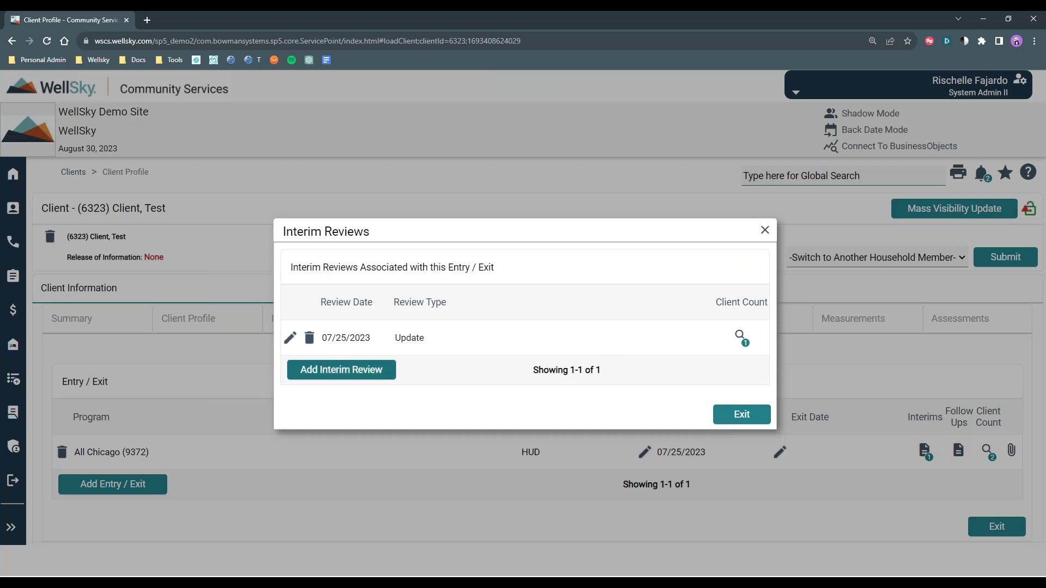
pyautogui.click(369, 374)
pyautogui.click(445, 341)
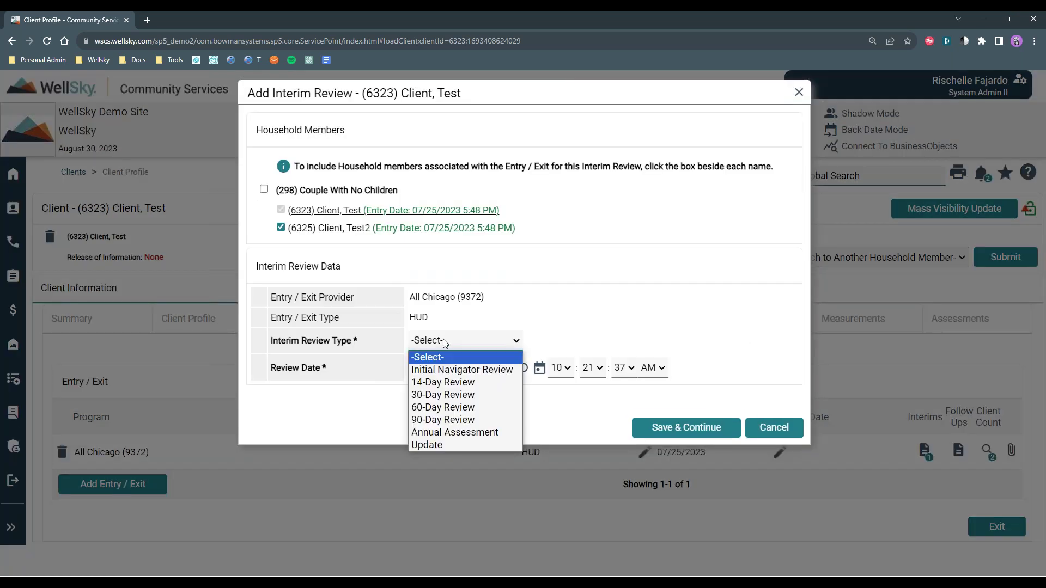
pyautogui.click(454, 432)
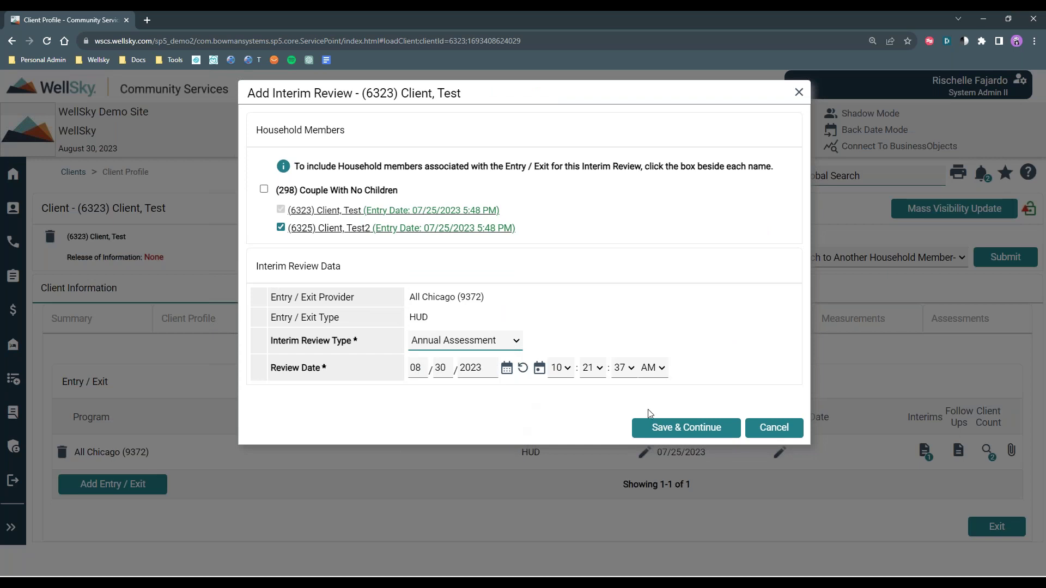
pyautogui.click(679, 428)
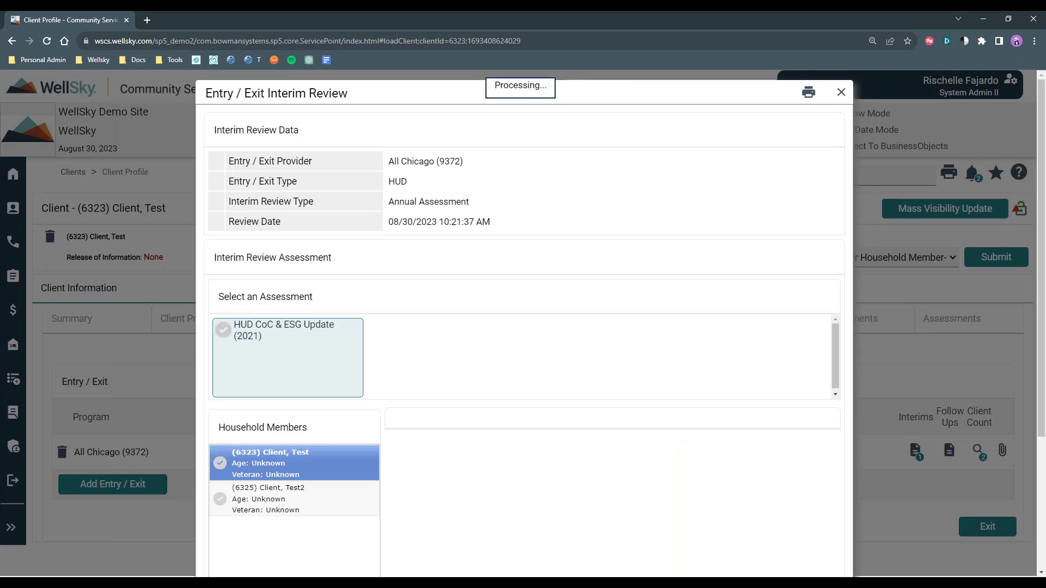
# Examine the HUD CoC & ESG Update (2021) assessment, from income, benefits, insurance and disabilities to the Coordinated Entry sections
pyautogui.moveTo(610, 96); pyautogui.dragTo(570, 90)
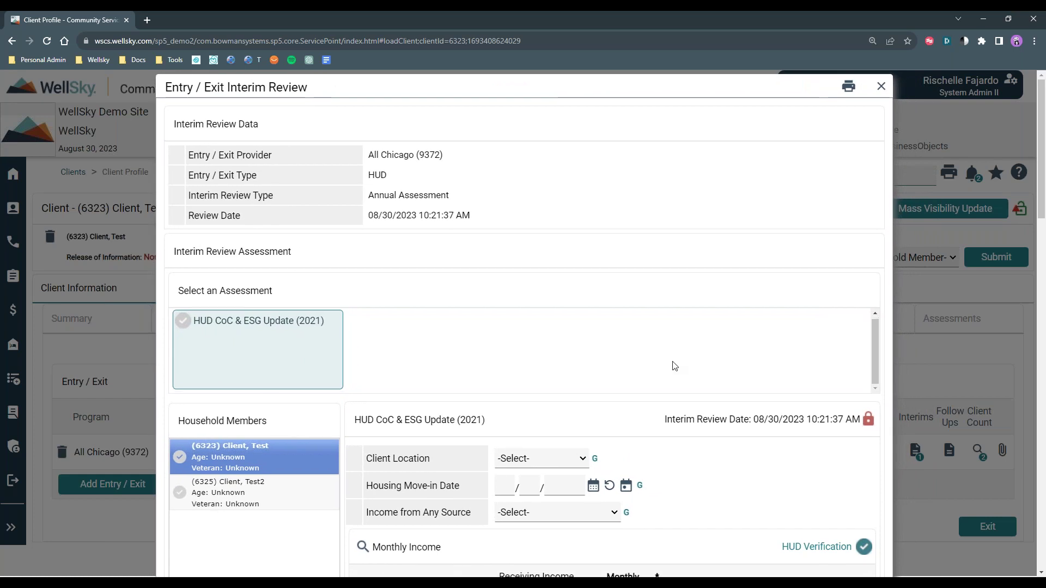
pyautogui.scroll(-3, 676, 367)
pyautogui.scroll(-4, 690, 393)
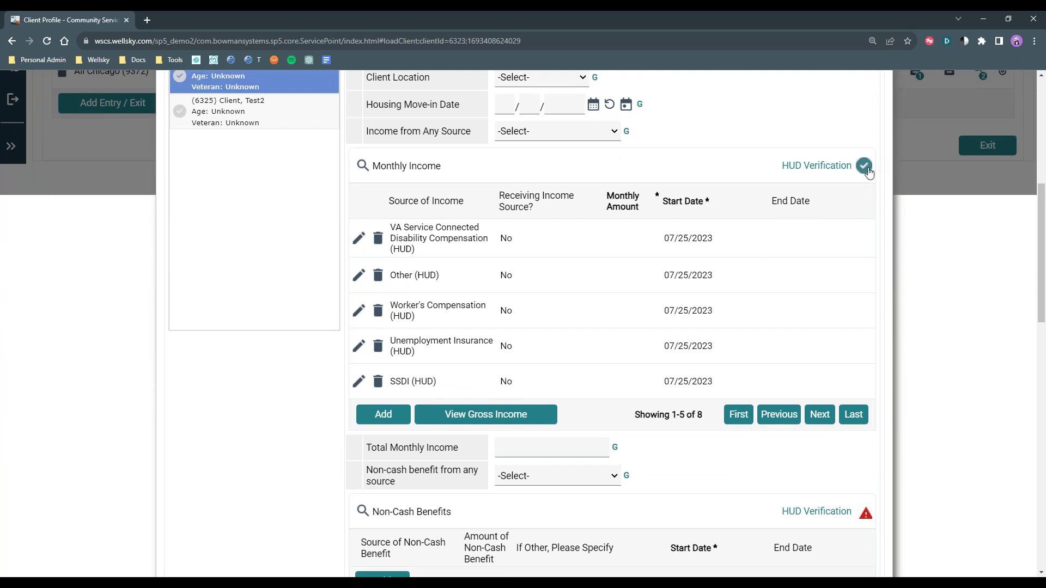
pyautogui.scroll(-2, 815, 471)
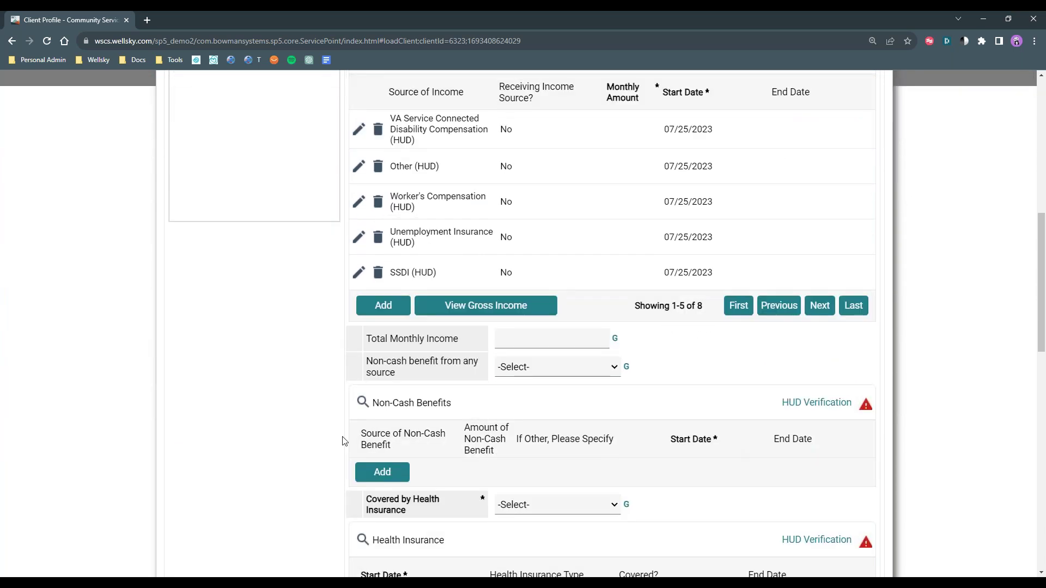
pyautogui.scroll(-2, 659, 449)
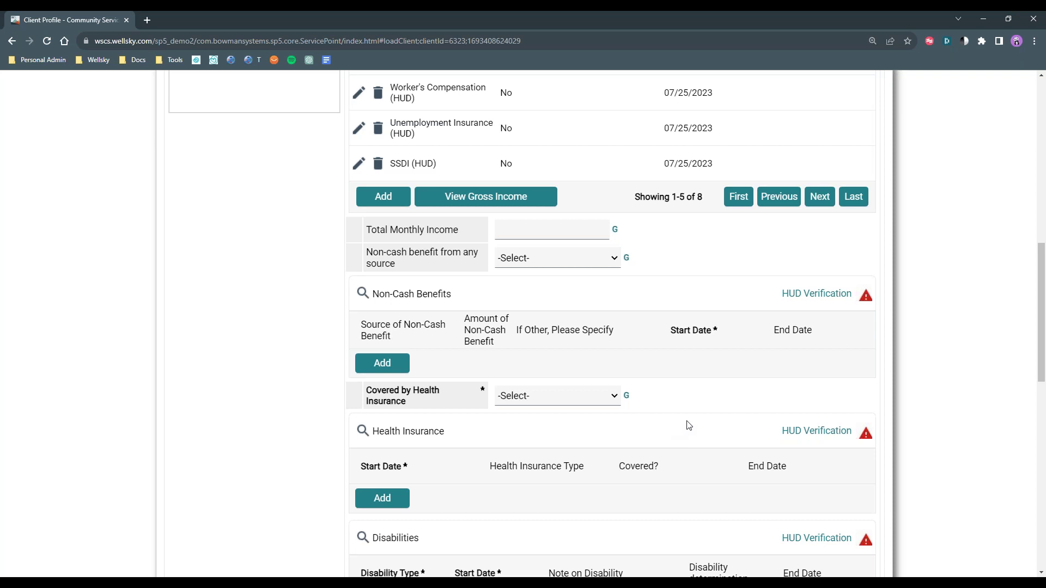
pyautogui.scroll(-4, 688, 425)
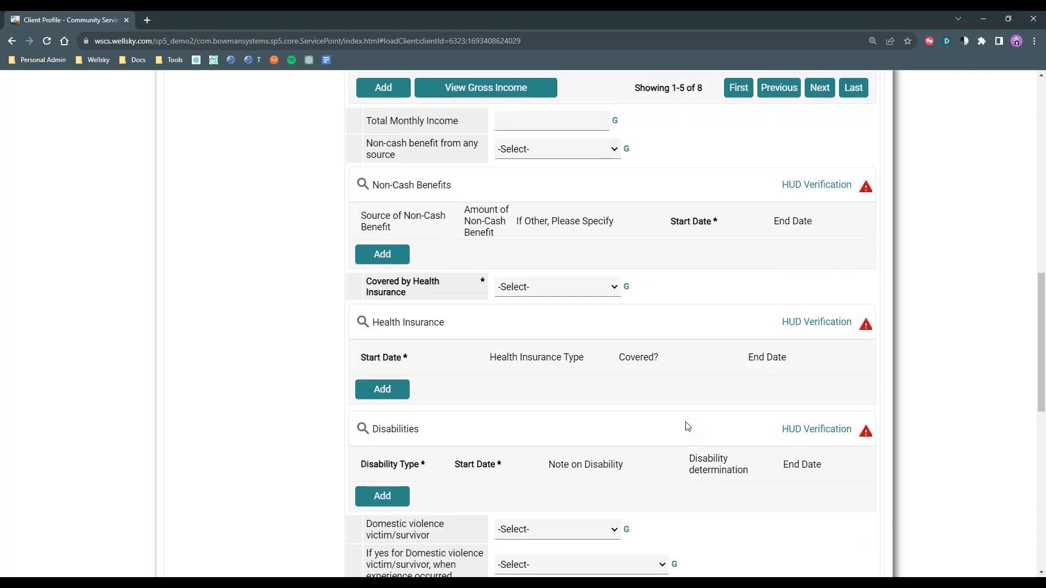
pyautogui.scroll(-4, 690, 424)
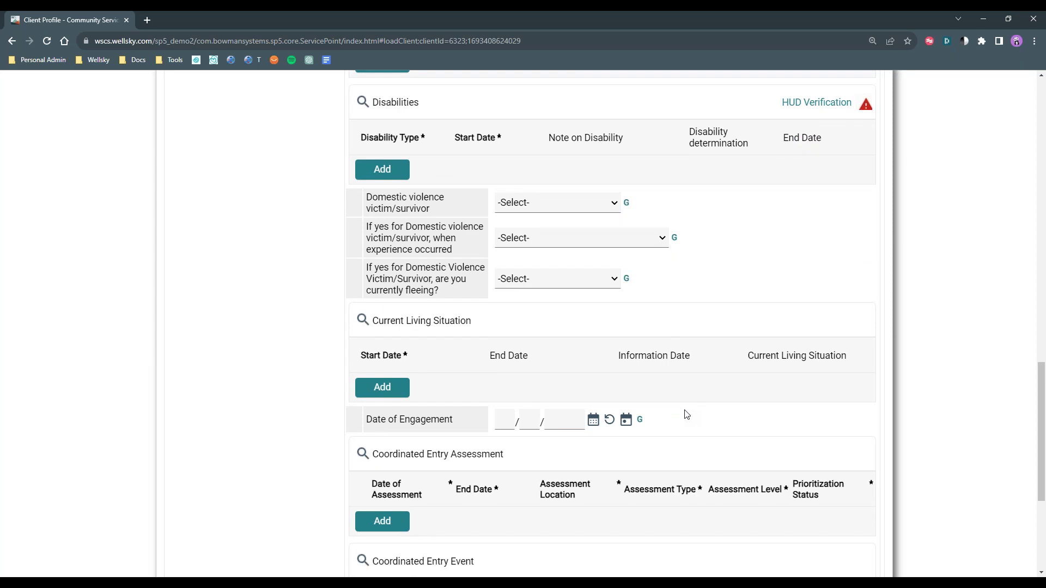
pyautogui.scroll(-4, 689, 425)
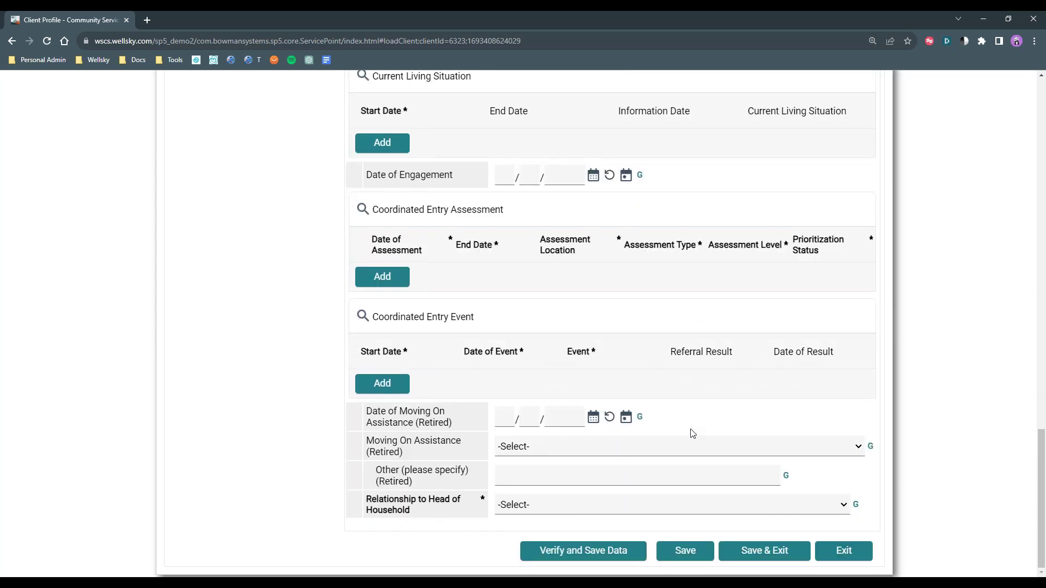
# Try to save and exit the interim review assessment, and leave both it and the Interim Reviews list without filling in answers
pyautogui.click(758, 558)
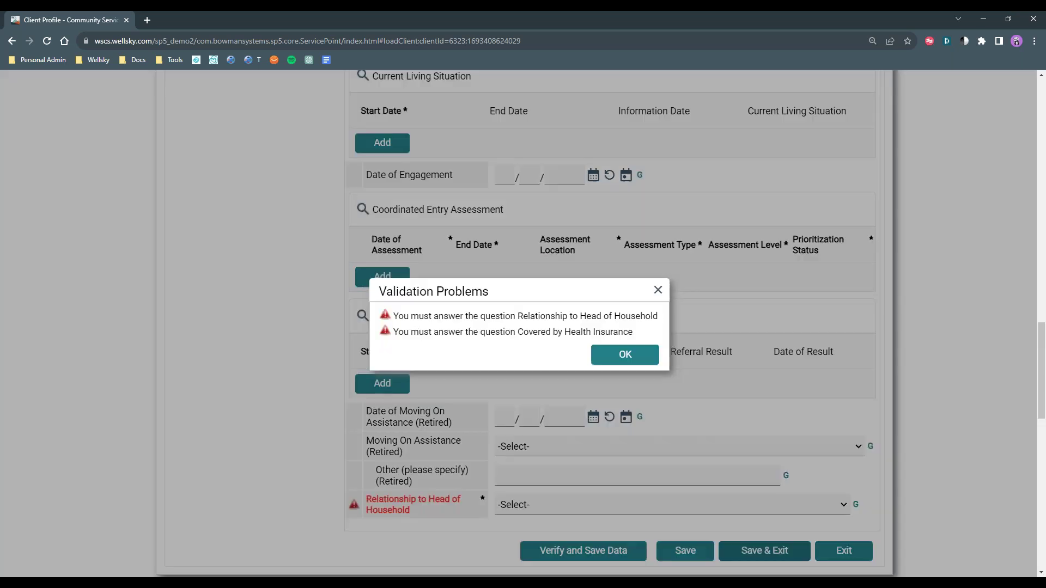
pyautogui.click(644, 352)
pyautogui.click(844, 551)
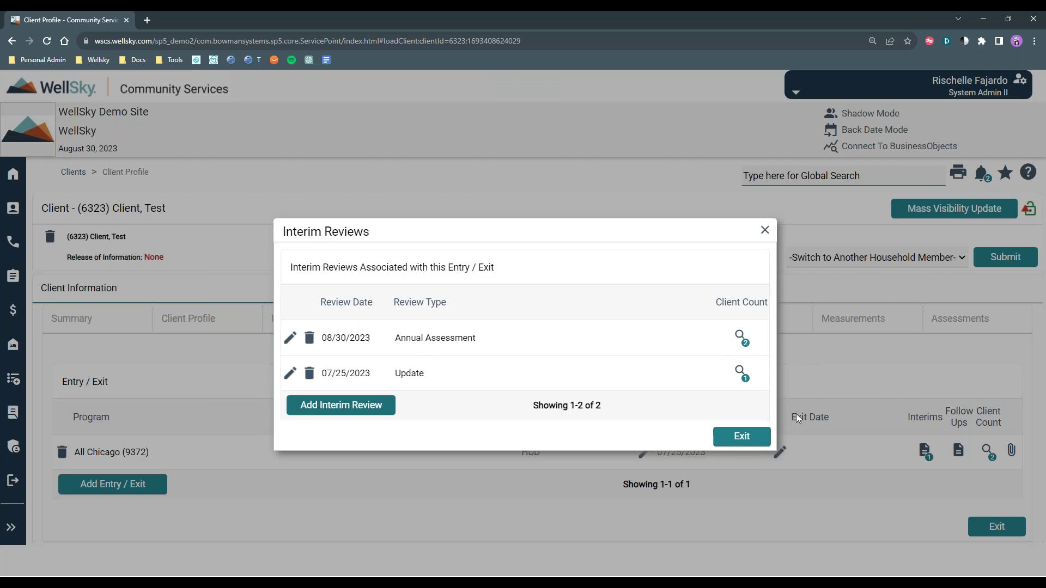
pyautogui.click(741, 443)
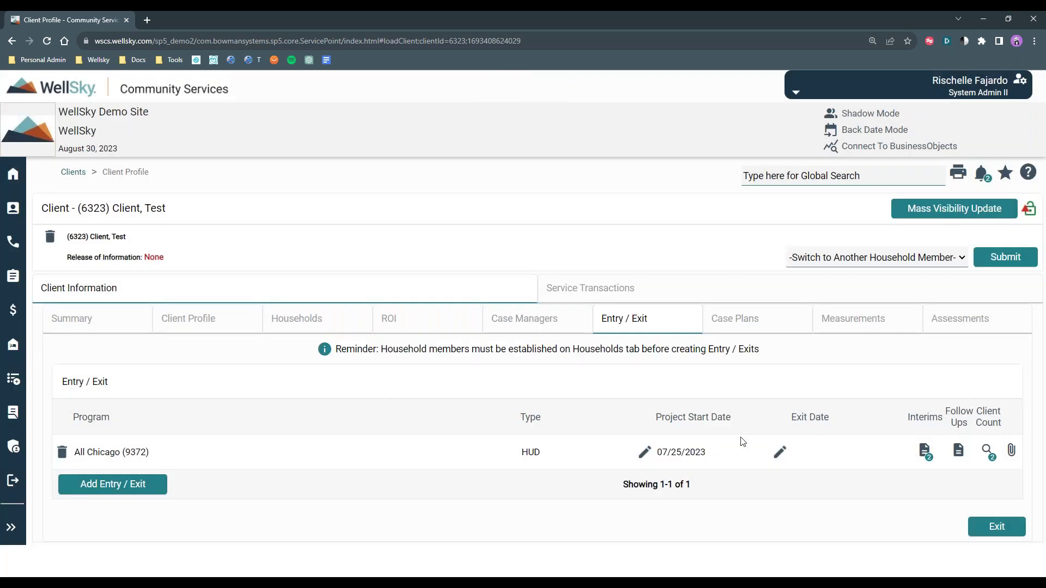
# Exit the whole Couple With No Children household from All Chicago, with reason Completed program and destination Staying or living with family, temporary tenure (HUD)
pyautogui.click(780, 459)
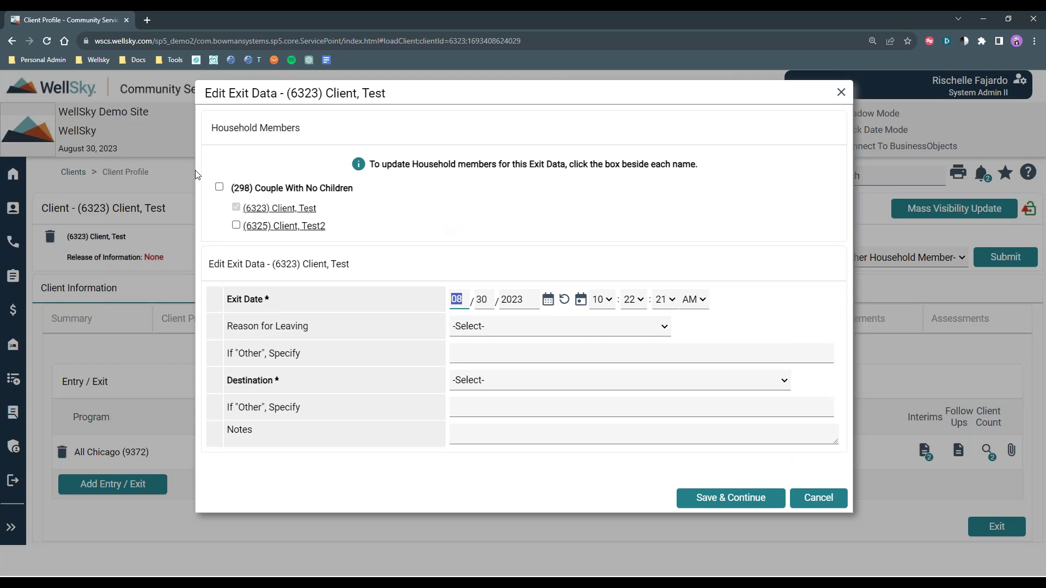
pyautogui.click(219, 187)
pyautogui.click(549, 327)
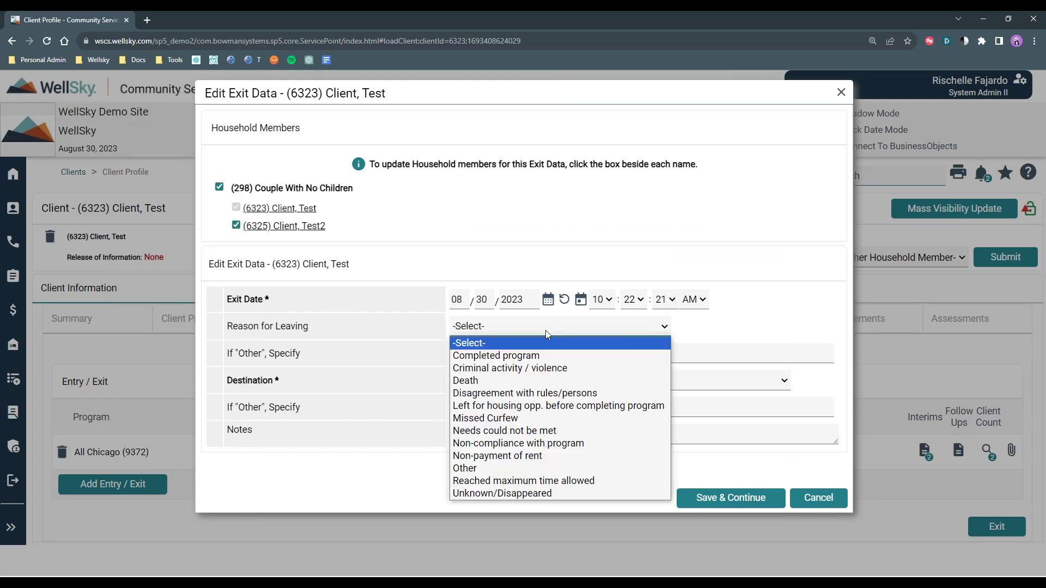
pyautogui.click(544, 355)
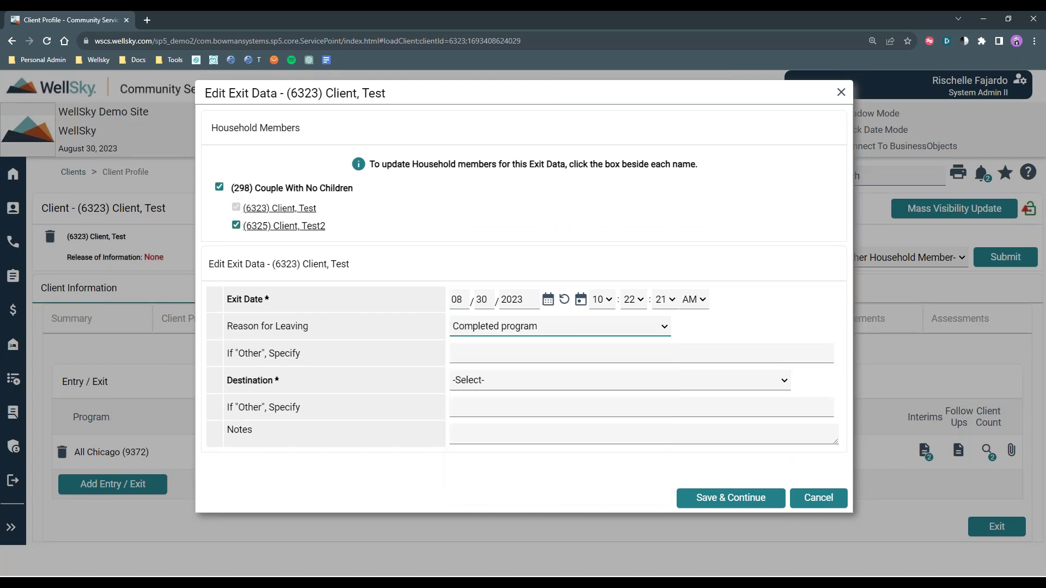
pyautogui.click(532, 381)
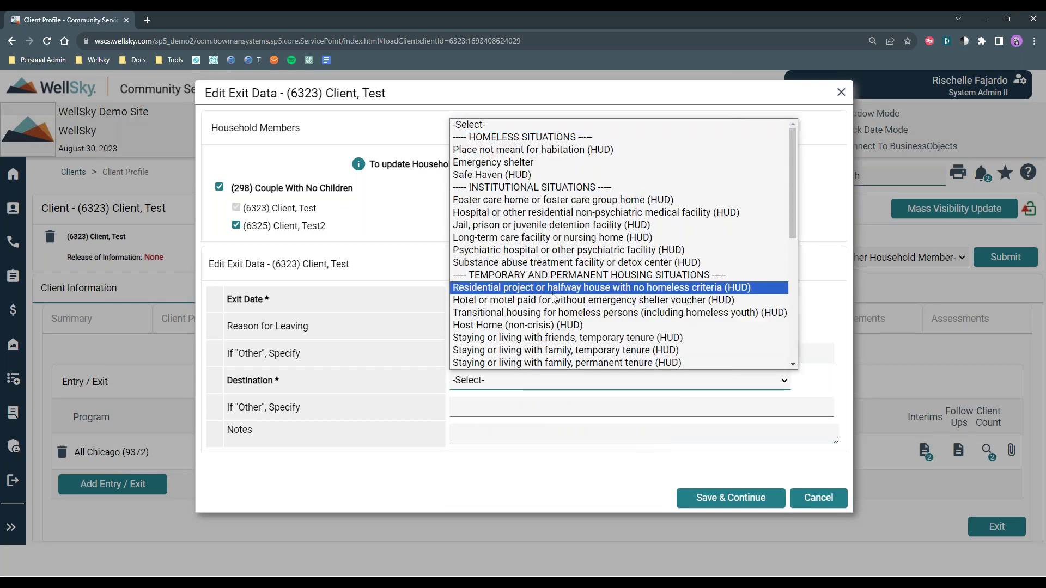
pyautogui.scroll(-5, 553, 297)
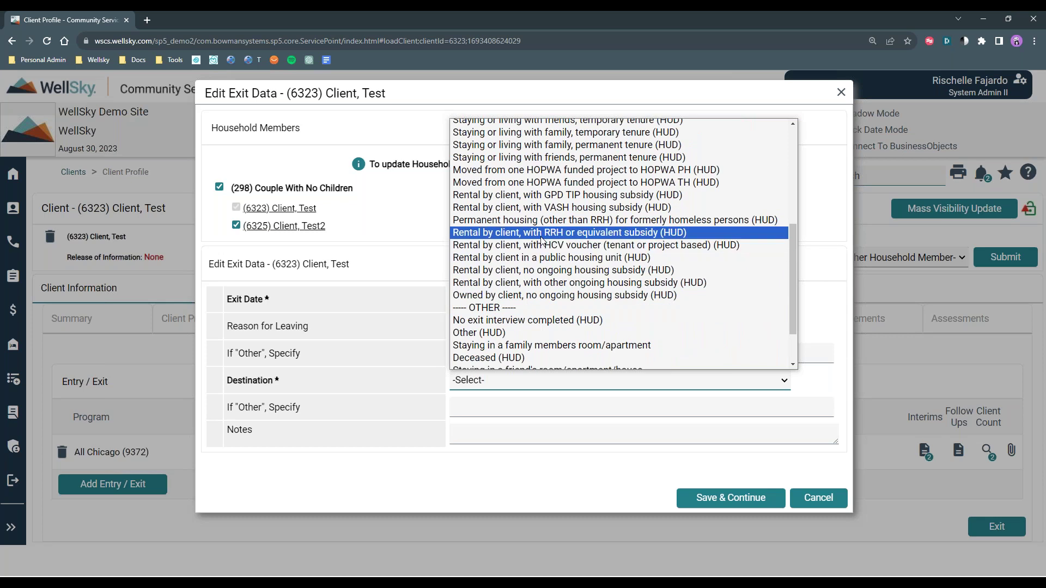
pyautogui.scroll(4, 542, 240)
pyautogui.click(542, 240)
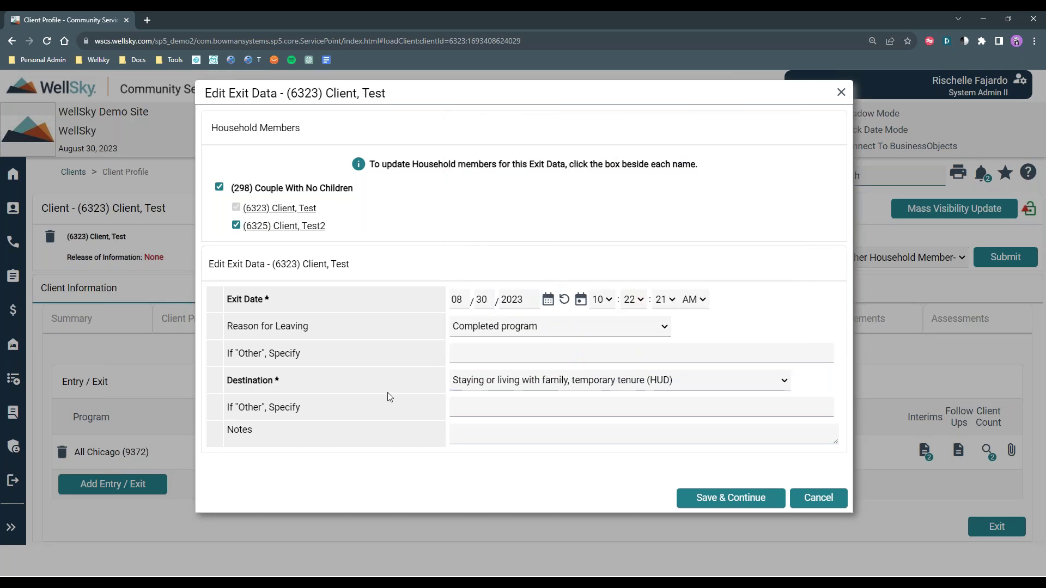
pyautogui.click(738, 502)
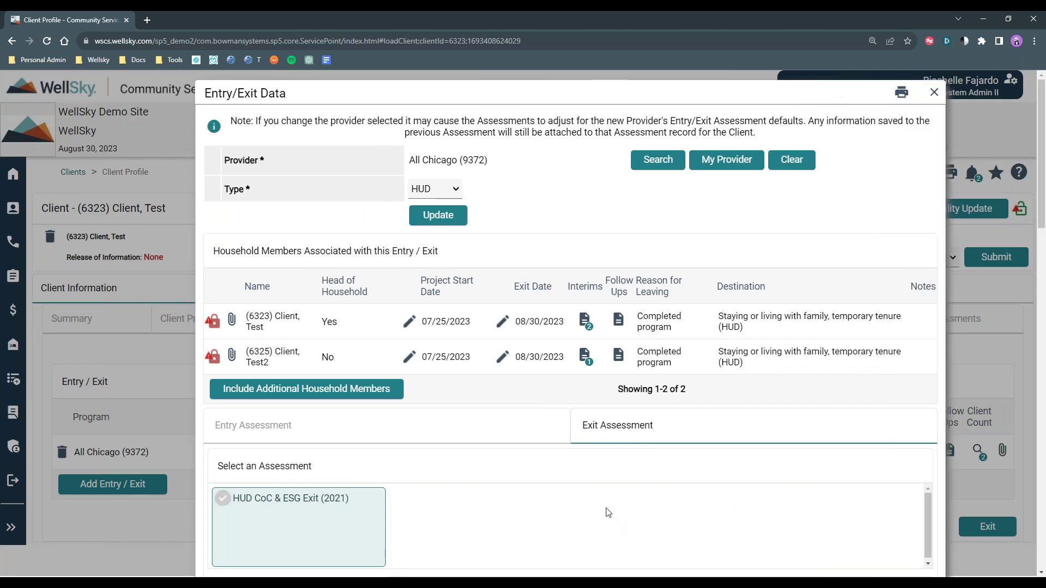
# Review the HUD CoC & ESG Exit (2021) assessment, from income and benefits to housing and general health status, and exit without filling it in
pyautogui.scroll(-3, 602, 502)
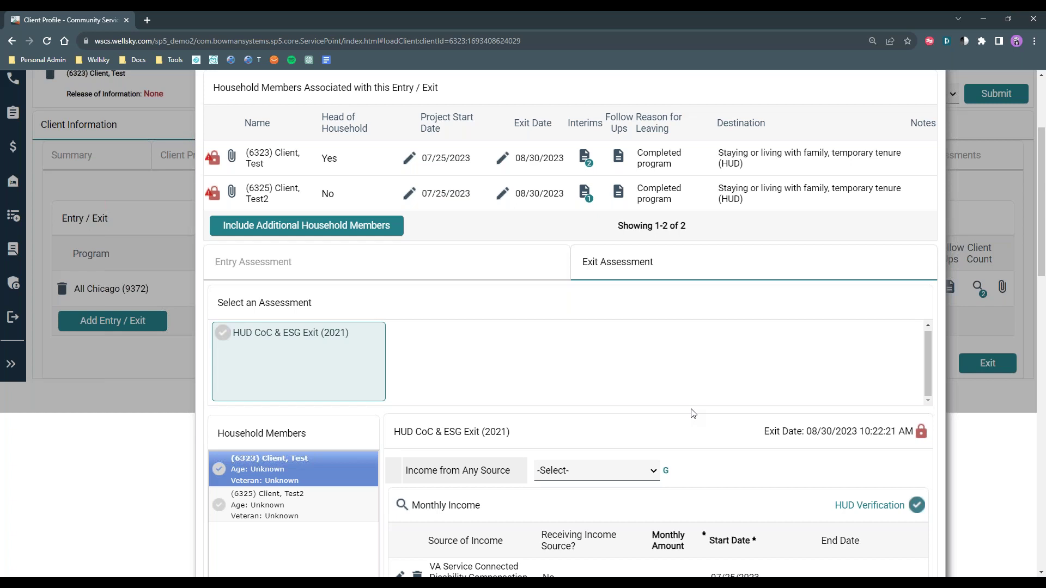
pyautogui.scroll(-3, 693, 414)
pyautogui.scroll(-2, 693, 413)
pyautogui.scroll(-7, 693, 414)
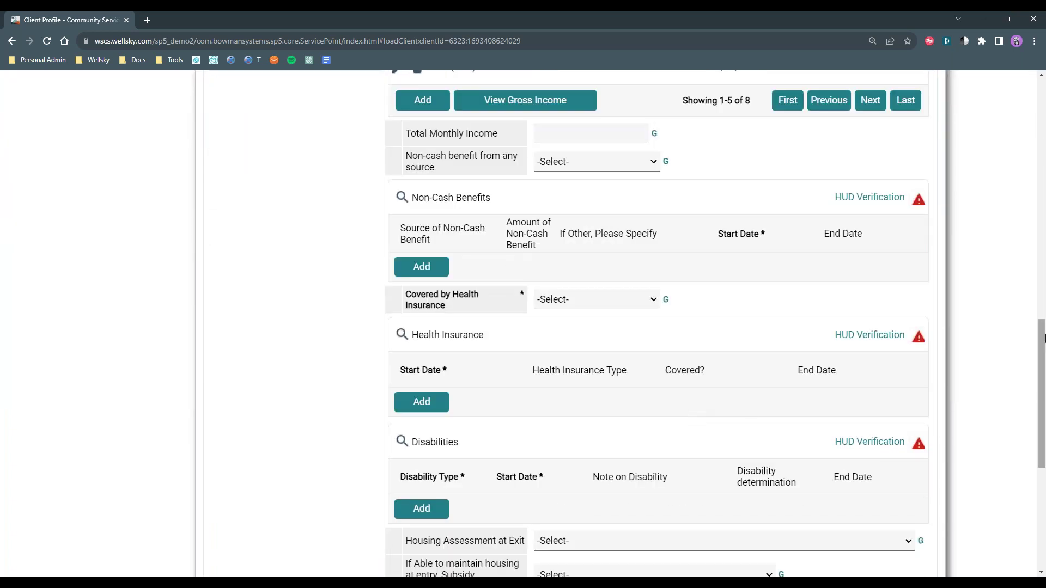
pyautogui.scroll(-2, 1041, 502)
pyautogui.scroll(-4, 1041, 502)
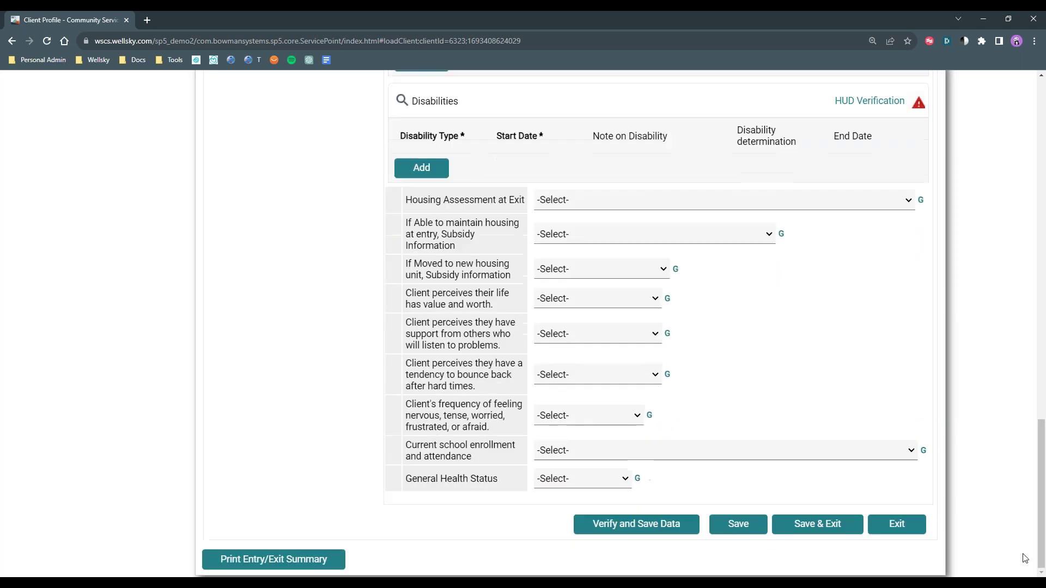
pyautogui.click(894, 525)
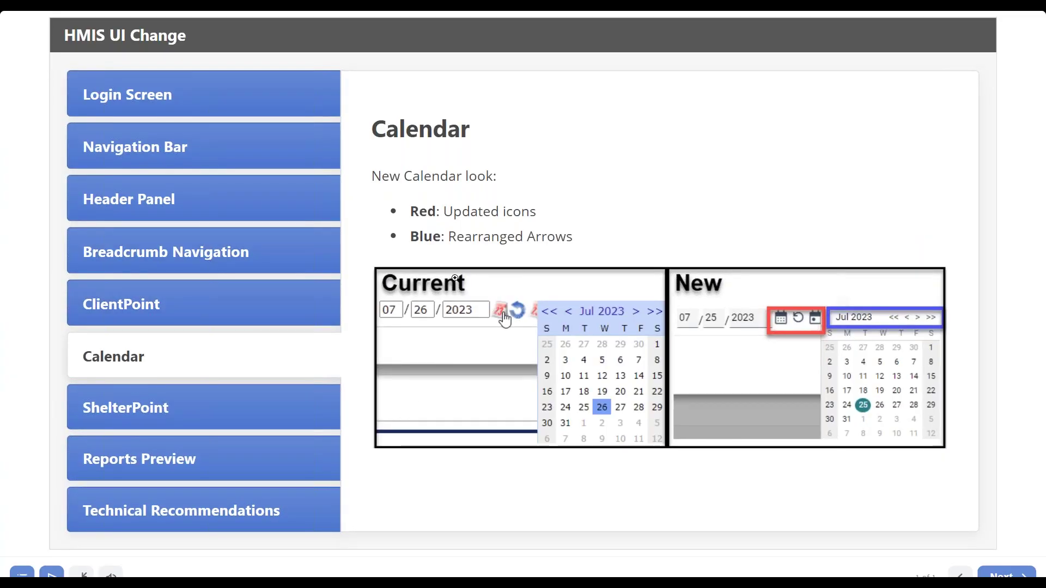
# Advance the HMIS UI Change course to ShelterPoint and enlarge its screenshots to compare the current and new looks
pyautogui.click(996, 575)
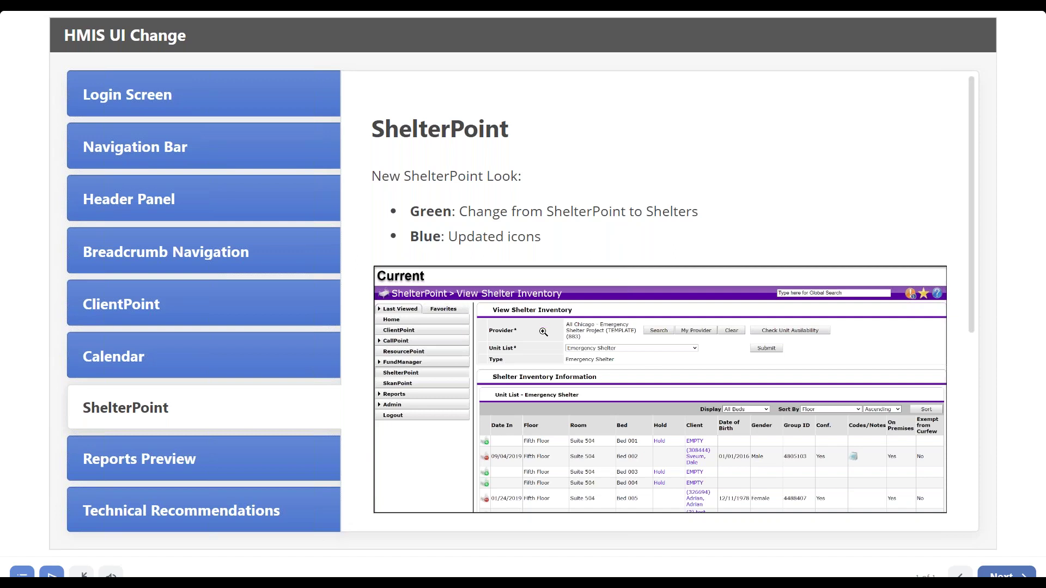
pyautogui.click(502, 327)
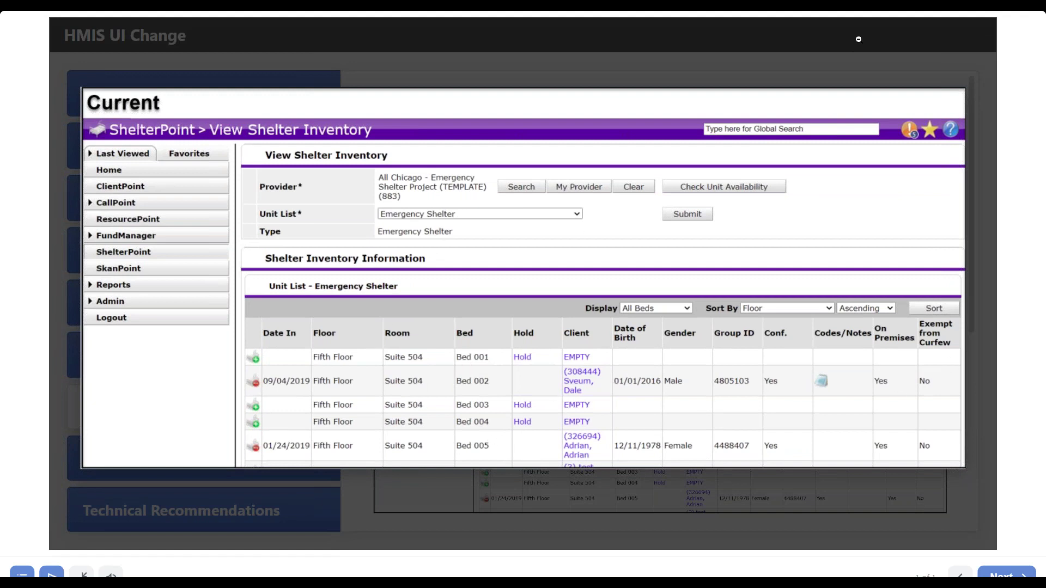
pyautogui.click(982, 439)
pyautogui.scroll(-5, 678, 330)
pyautogui.click(656, 339)
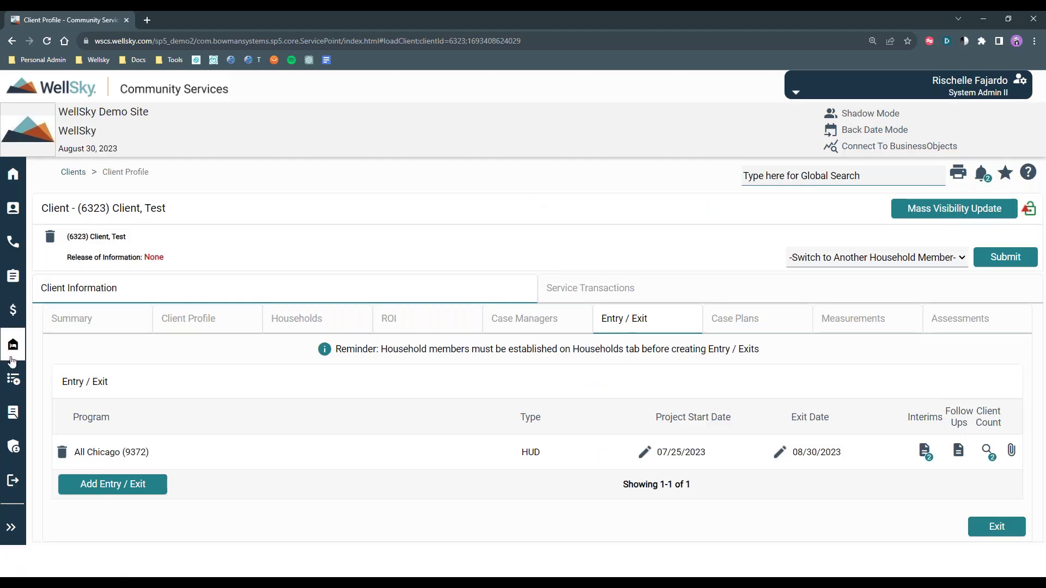
# Switch back to WellSky Community Services, open Shelters and load the Day Shelter unit list's dashboard with the navigation bar collapsed
pyautogui.click(11, 528)
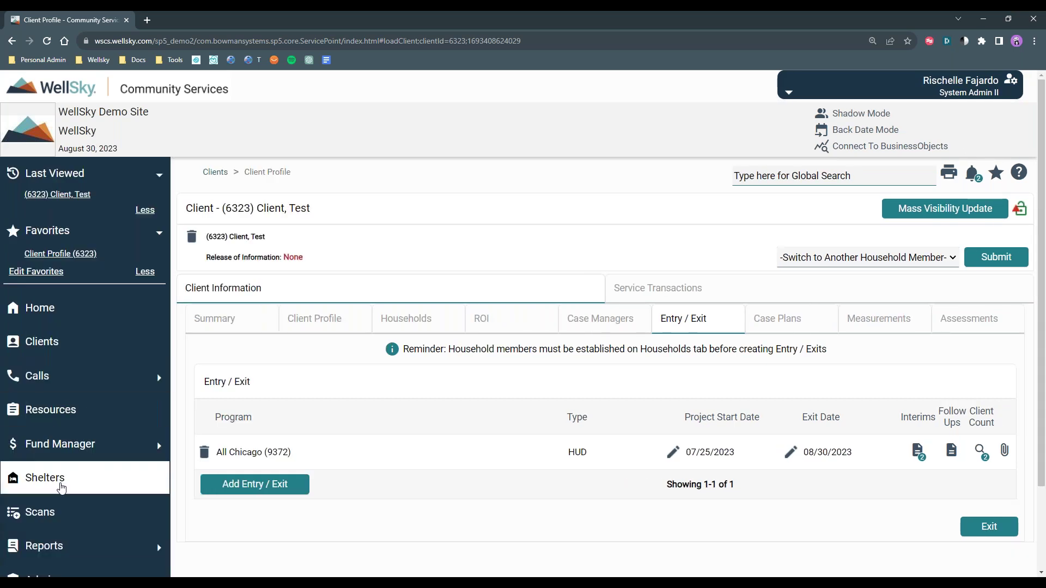
pyautogui.scroll(-1, 61, 487)
pyautogui.click(75, 423)
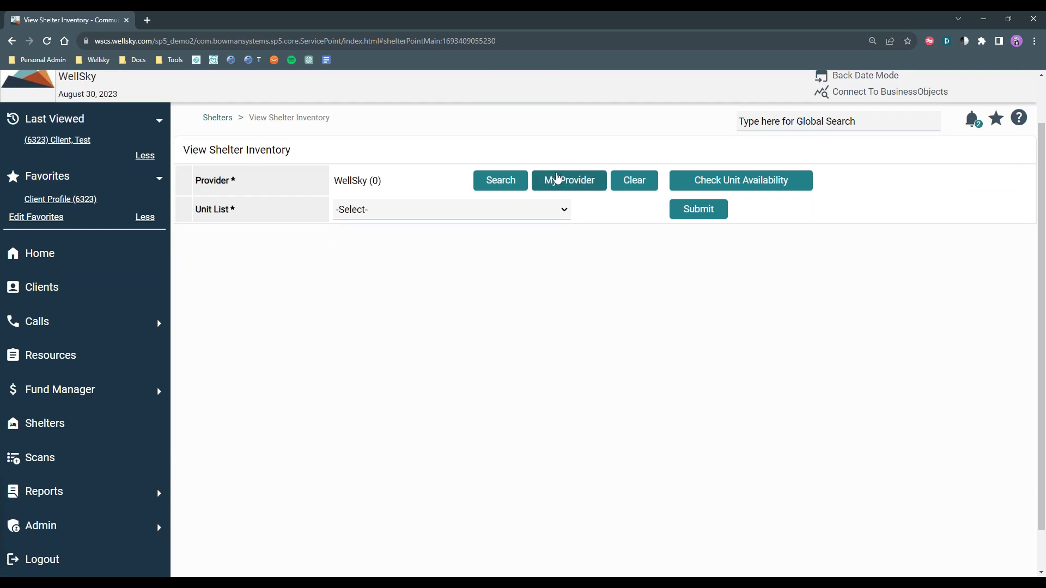
pyautogui.click(549, 211)
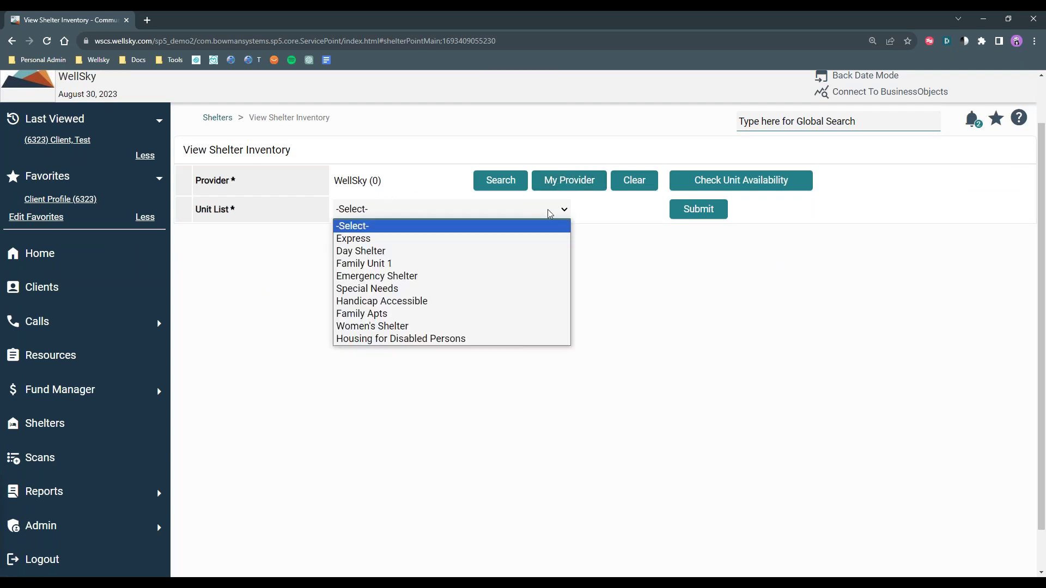
pyautogui.click(468, 252)
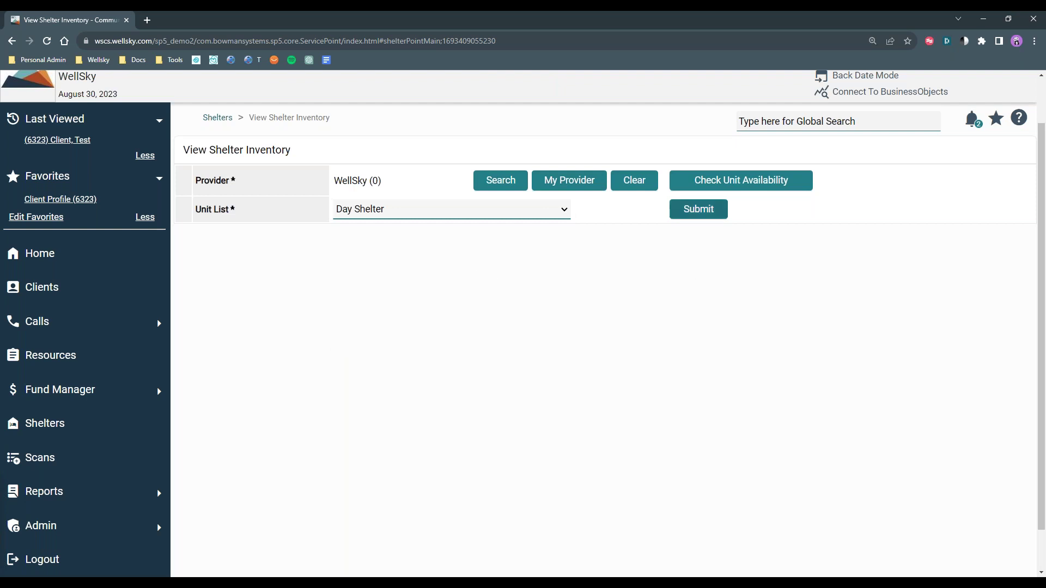
pyautogui.click(713, 212)
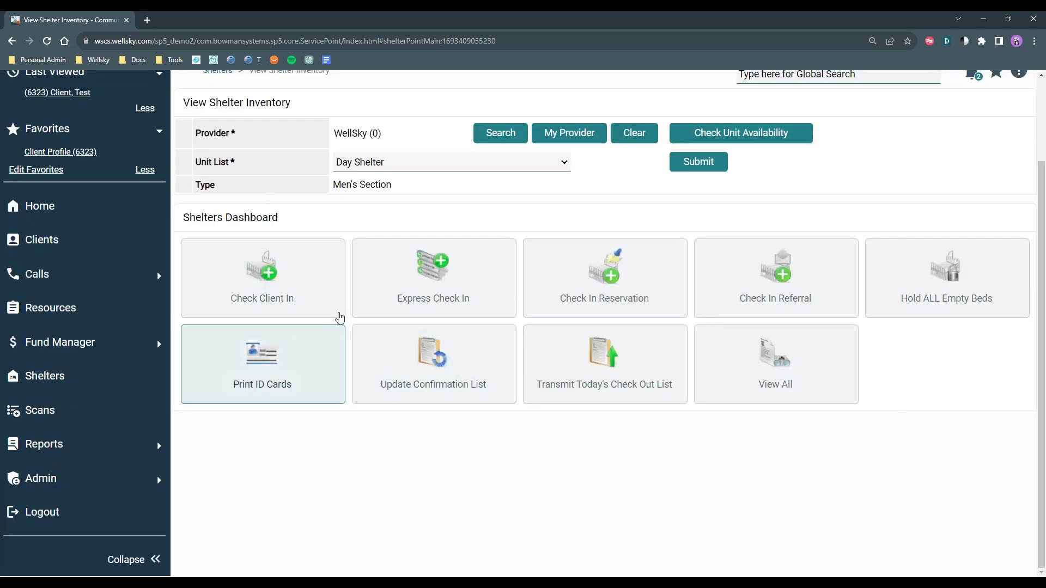
pyautogui.click(155, 559)
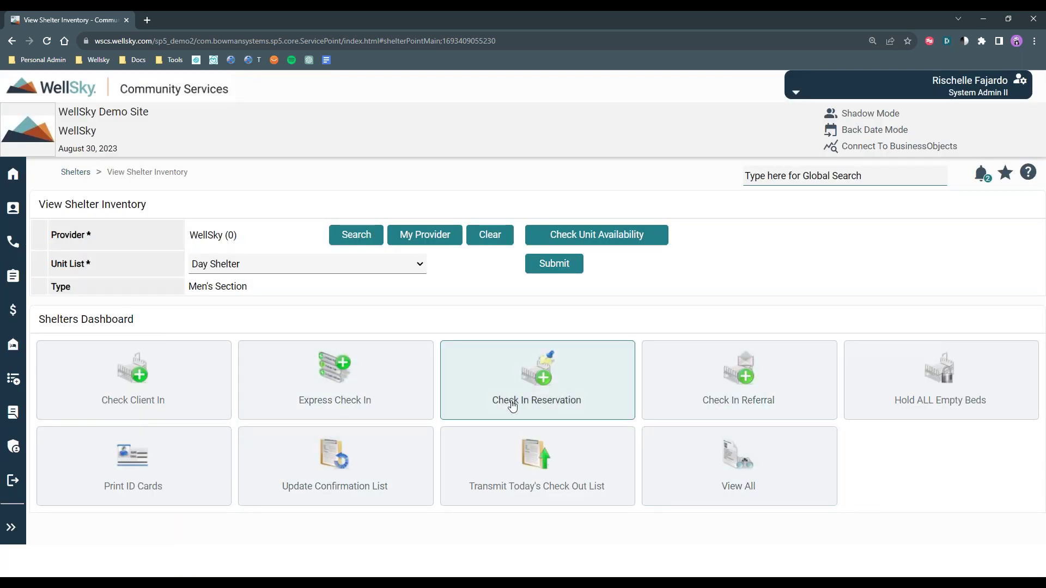
# Open Check Client In for the Day Shelter and examine its shelter inventory and the actions below the unit list
pyautogui.click(141, 406)
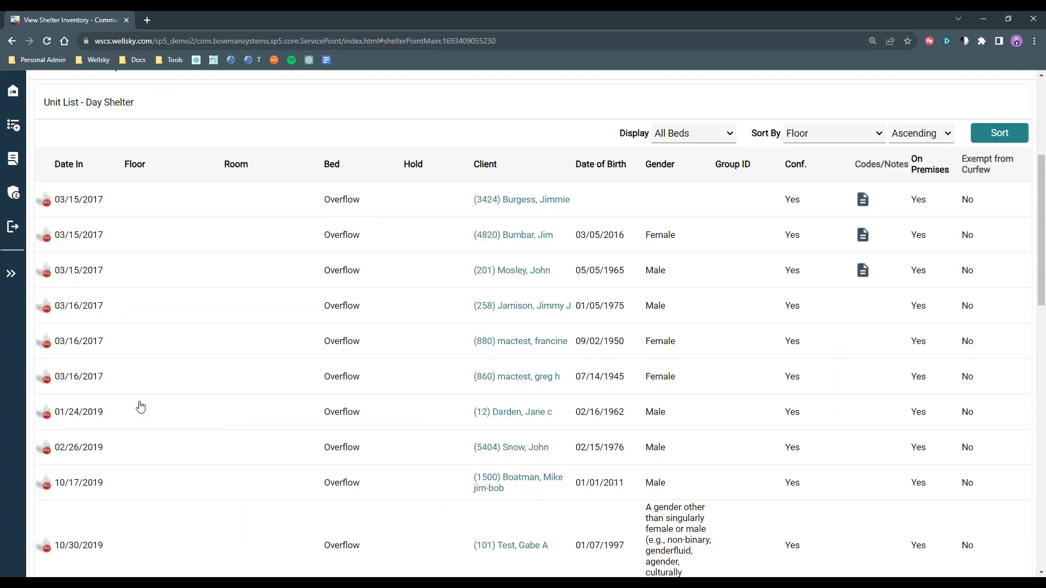
pyautogui.scroll(2, 191, 379)
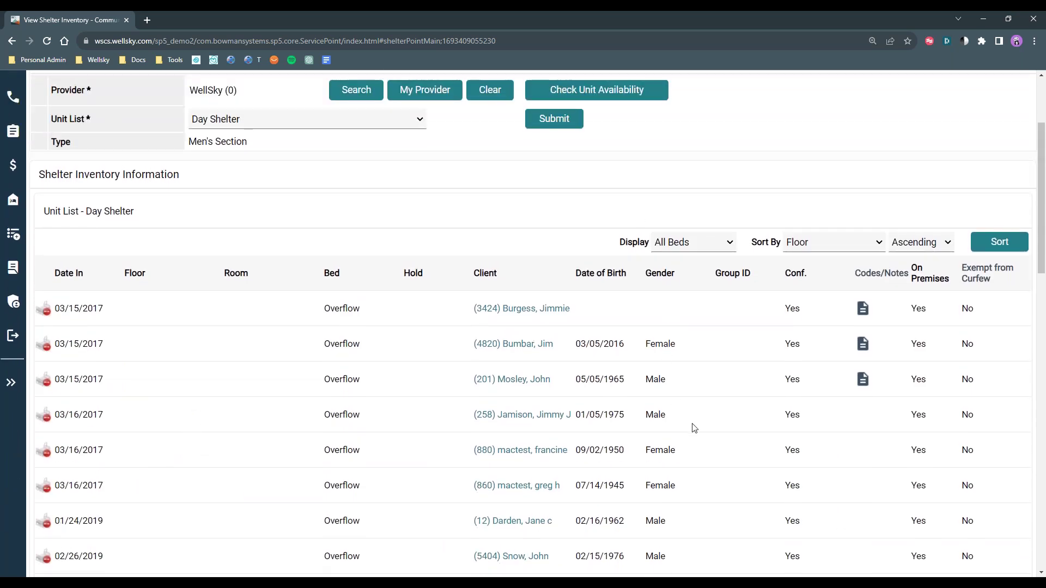
pyautogui.scroll(1, 695, 450)
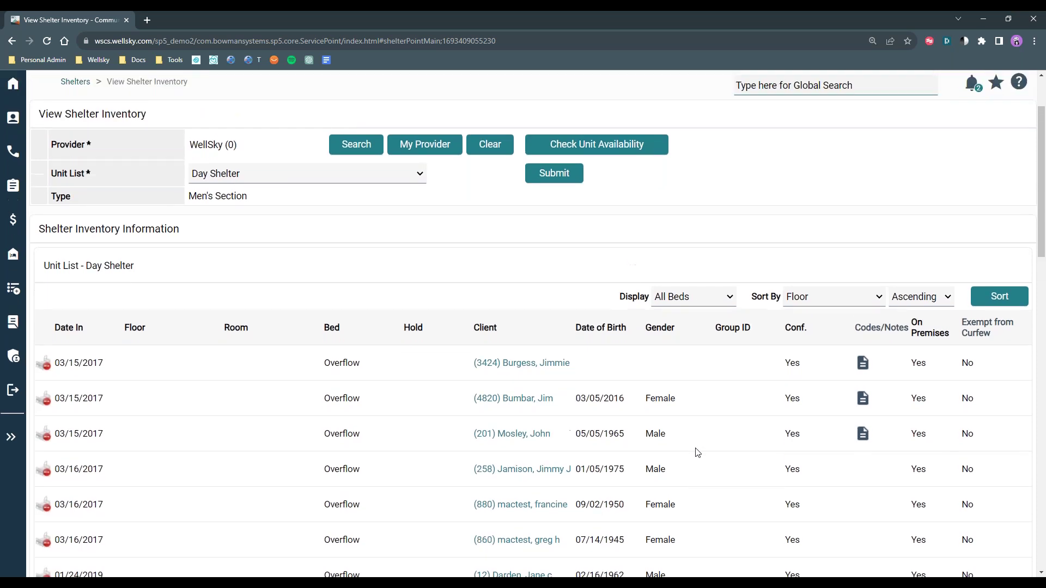
pyautogui.scroll(-2, 696, 476)
pyautogui.scroll(-1, 698, 478)
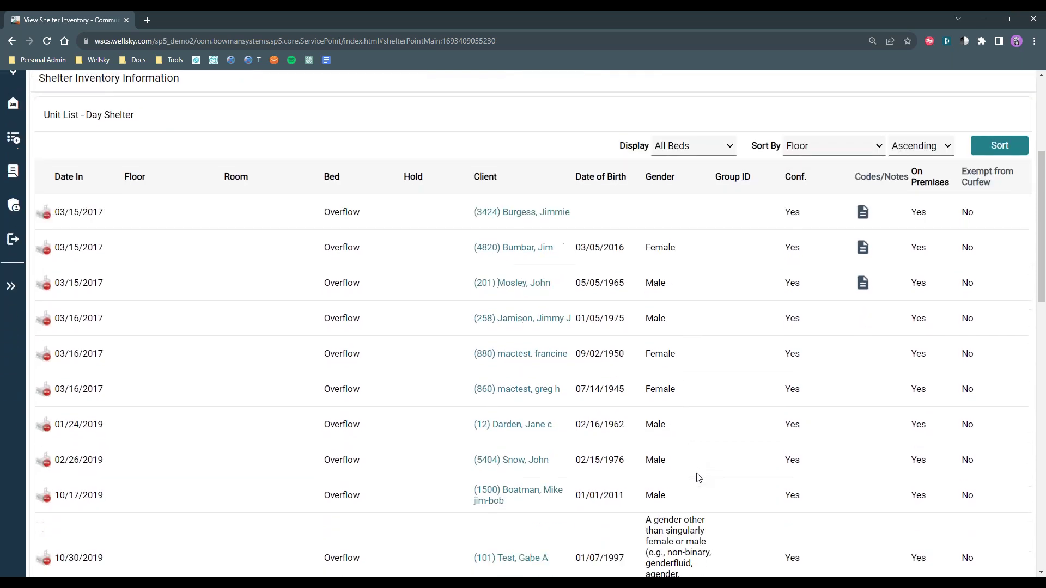
pyautogui.scroll(-3, 699, 478)
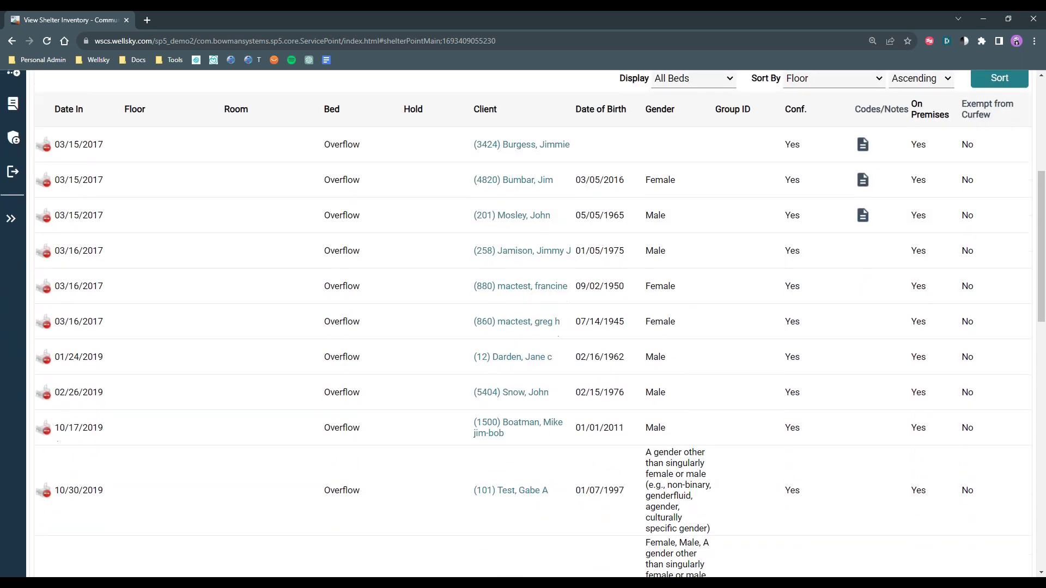
pyautogui.scroll(-1, 535, 325)
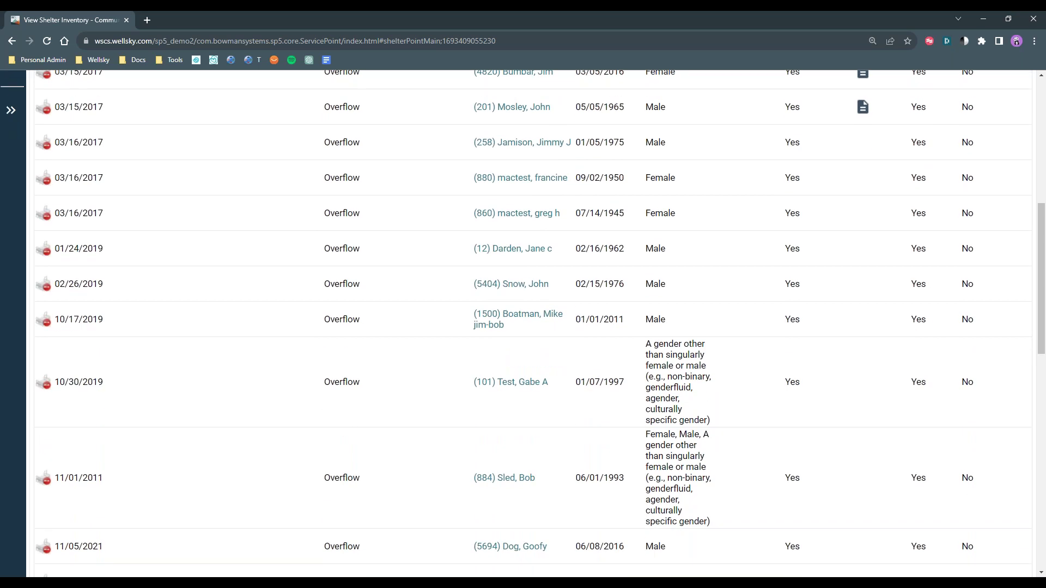
pyautogui.scroll(-2, 535, 324)
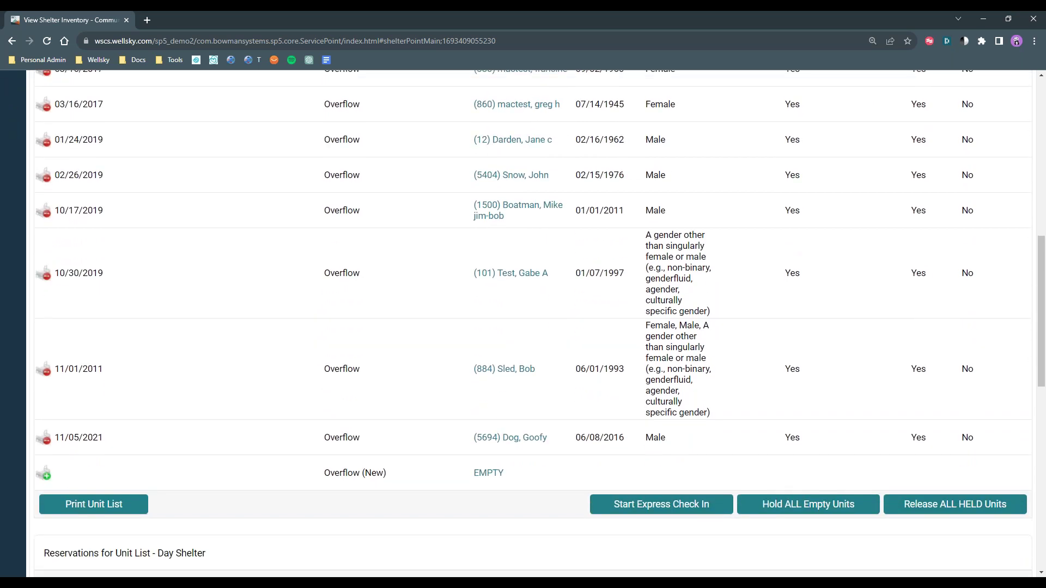
# Start an express check-in for the Day Shelter and review its unit entry, entry data and client search fields with the navigation bar expanded
pyautogui.click(695, 505)
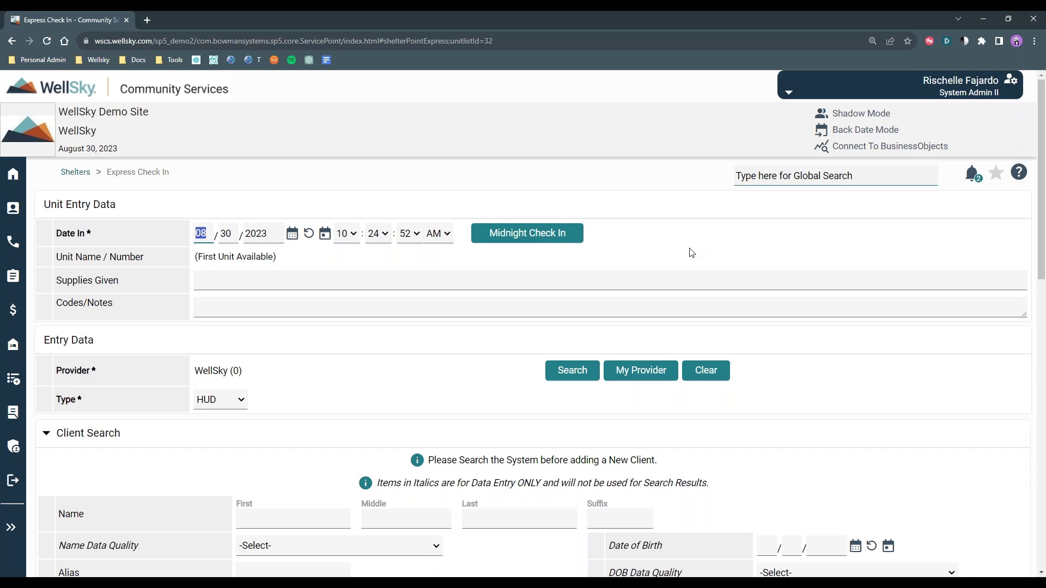
pyautogui.scroll(-2, 681, 381)
pyautogui.scroll(2, 47, 229)
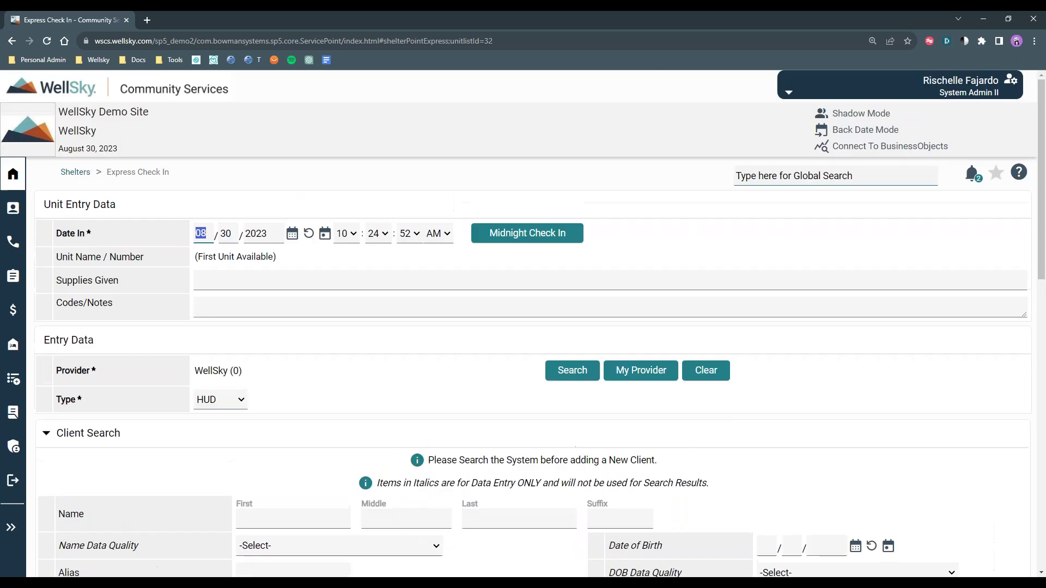
pyautogui.click(11, 527)
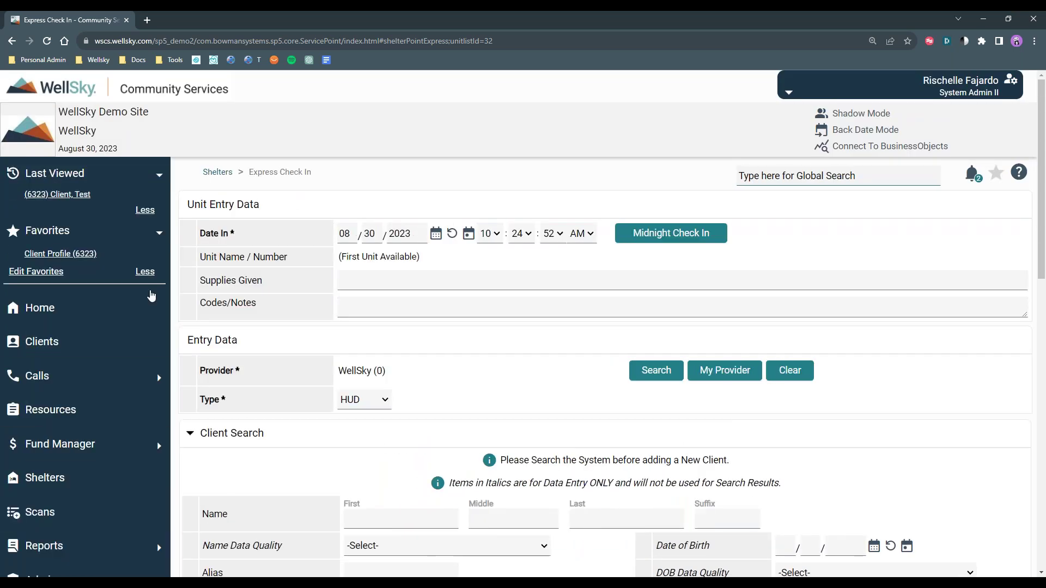
pyautogui.scroll(-2, 564, 388)
pyautogui.scroll(-1, 565, 388)
pyautogui.scroll(1, 564, 388)
pyautogui.scroll(-2, 564, 388)
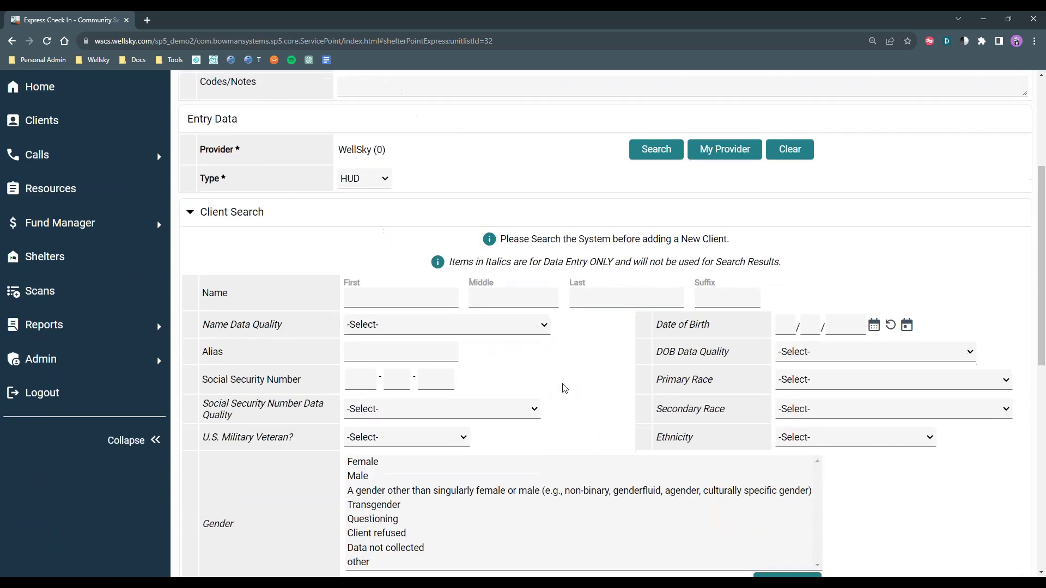
# Add the test client to the check-in list by client ID, continuing past the first-stay alert
pyautogui.scroll(-4, 565, 388)
pyautogui.click(328, 530)
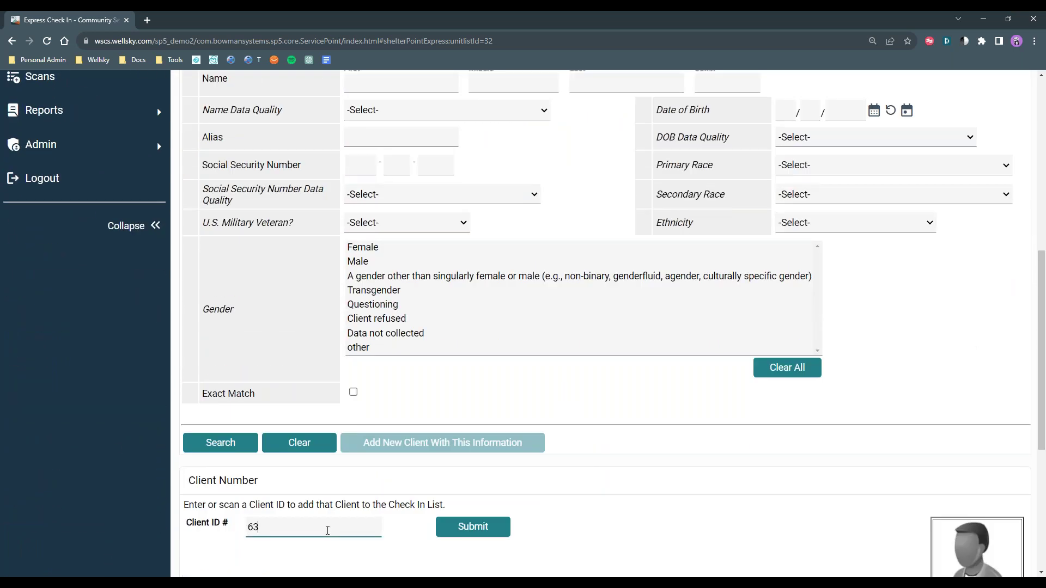
pyautogui.click(452, 527)
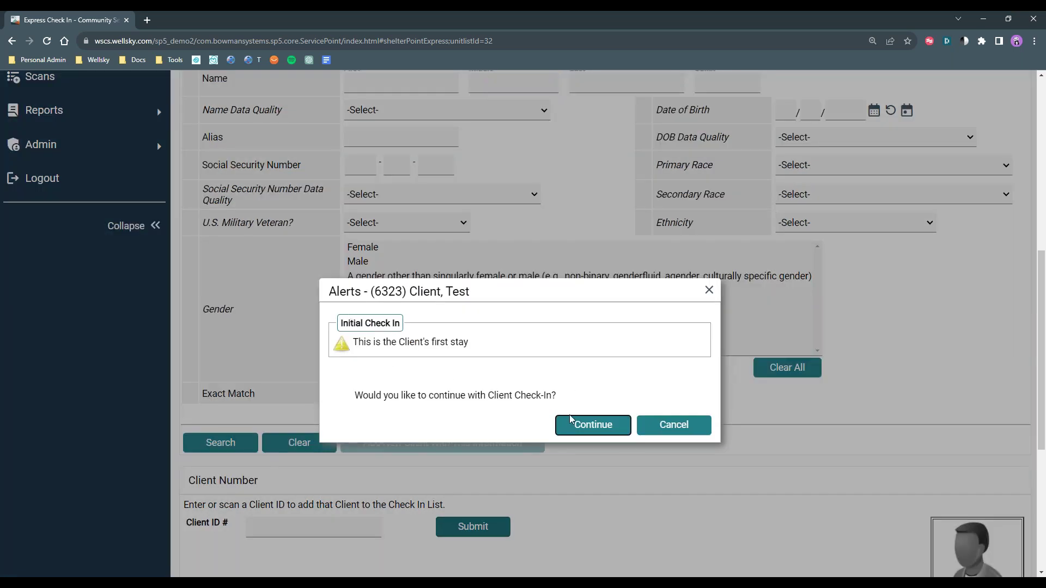
pyautogui.click(599, 430)
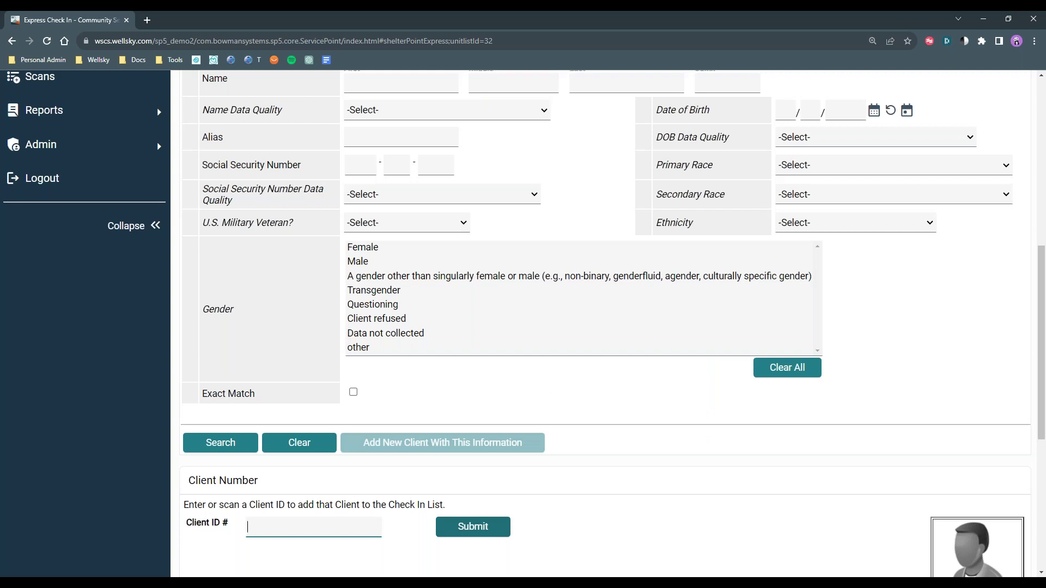
pyautogui.scroll(8, 599, 431)
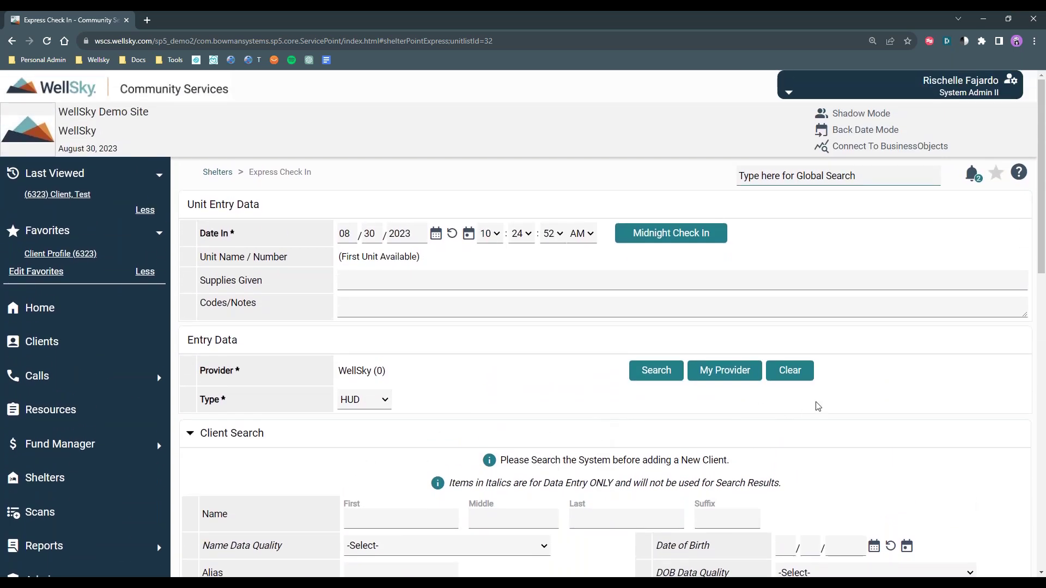
# Exit the express check-in and review the Day Shelter unit list for the test client's new overflow entry
pyautogui.scroll(-8, 861, 427)
pyautogui.scroll(-1, 863, 434)
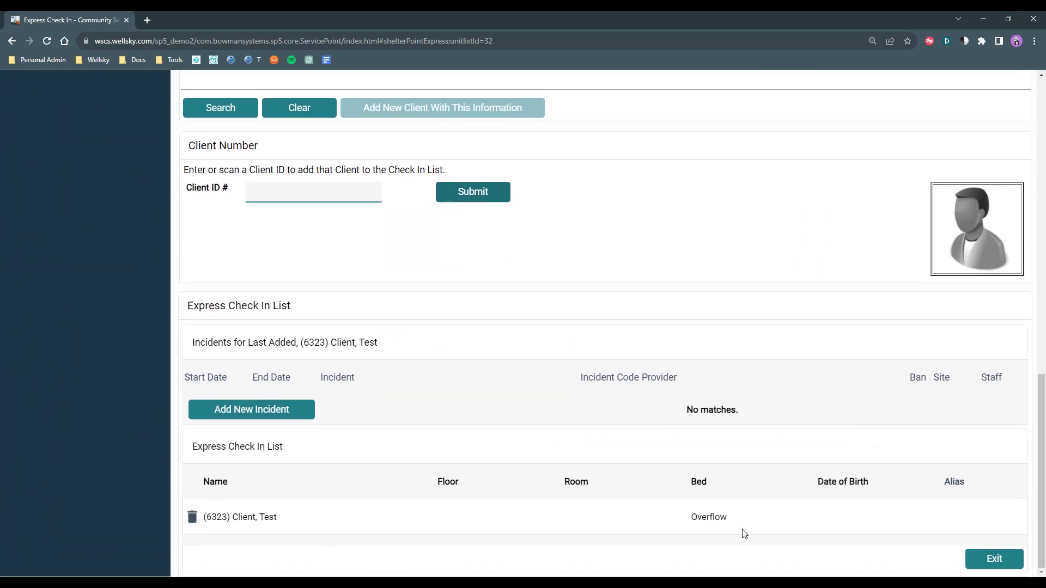
pyautogui.click(991, 562)
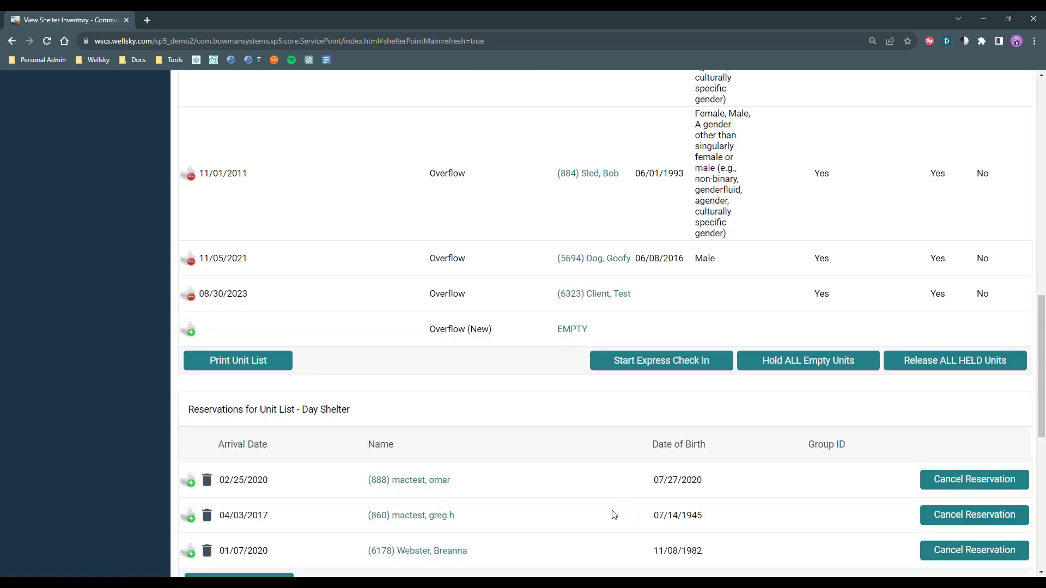
pyautogui.scroll(3, 614, 515)
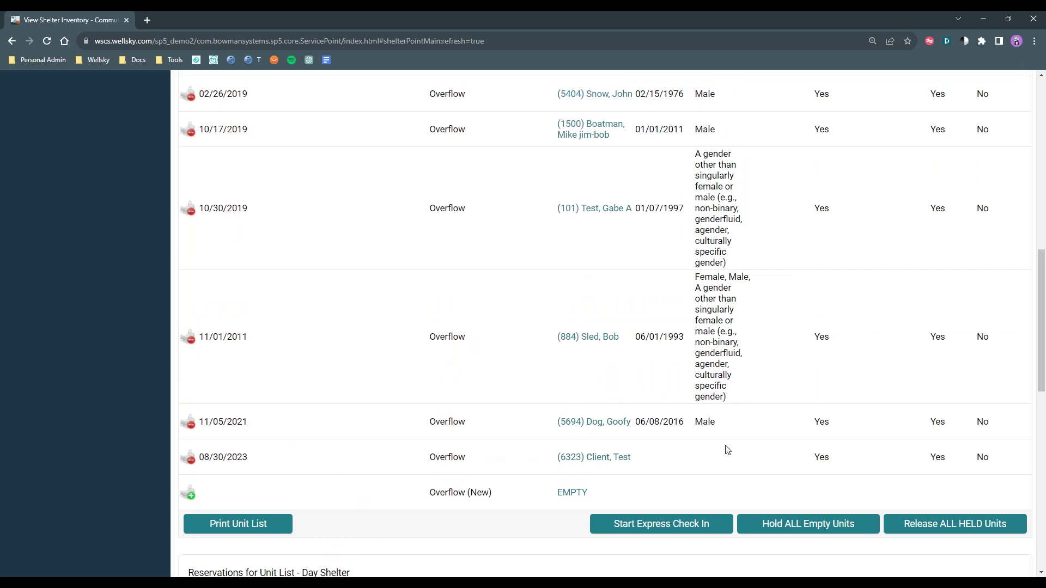
pyautogui.scroll(1, 790, 450)
pyautogui.scroll(3, 790, 450)
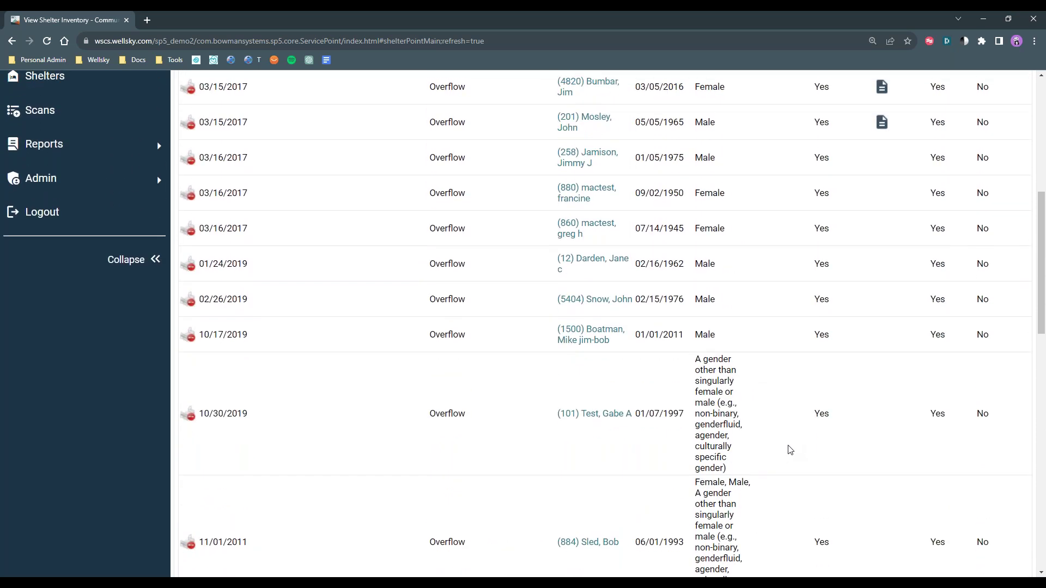
pyautogui.scroll(-5, 790, 449)
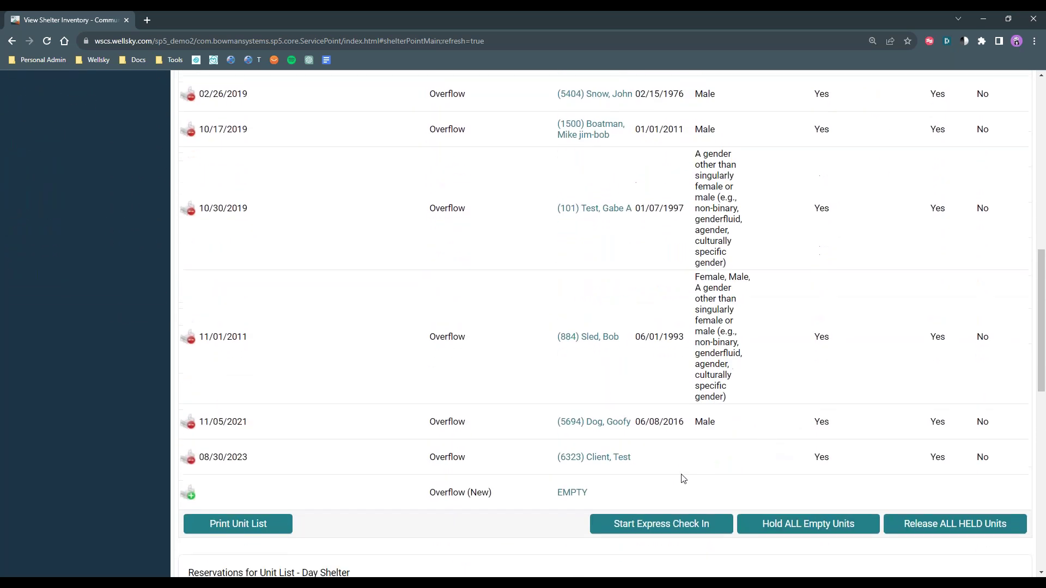
# Open the test client's check-out from the Day Shelter unit list and examine its unit exit data, HUD exit assessment and incidents
pyautogui.click(190, 462)
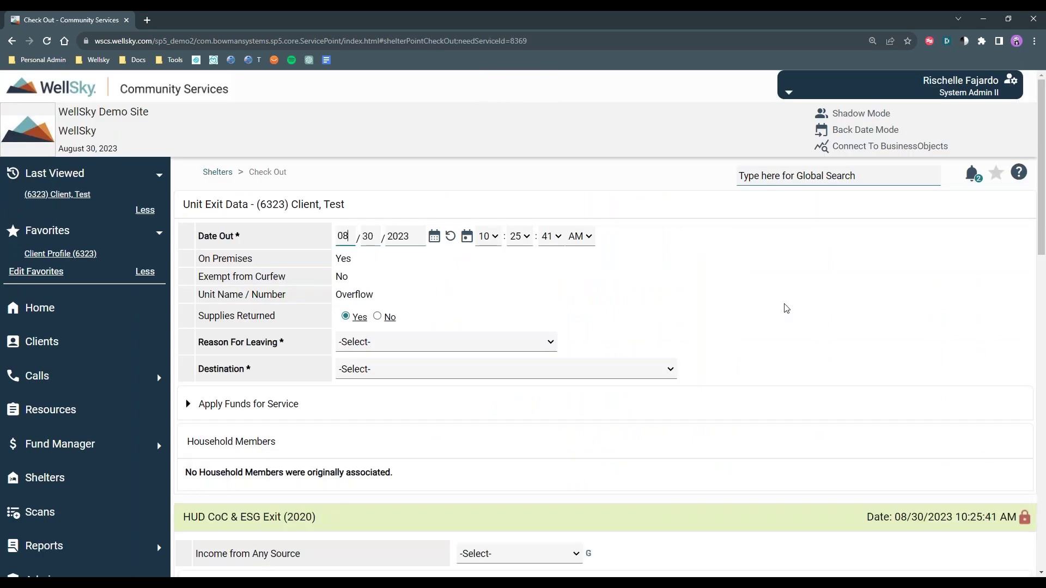
pyautogui.scroll(-2, 783, 311)
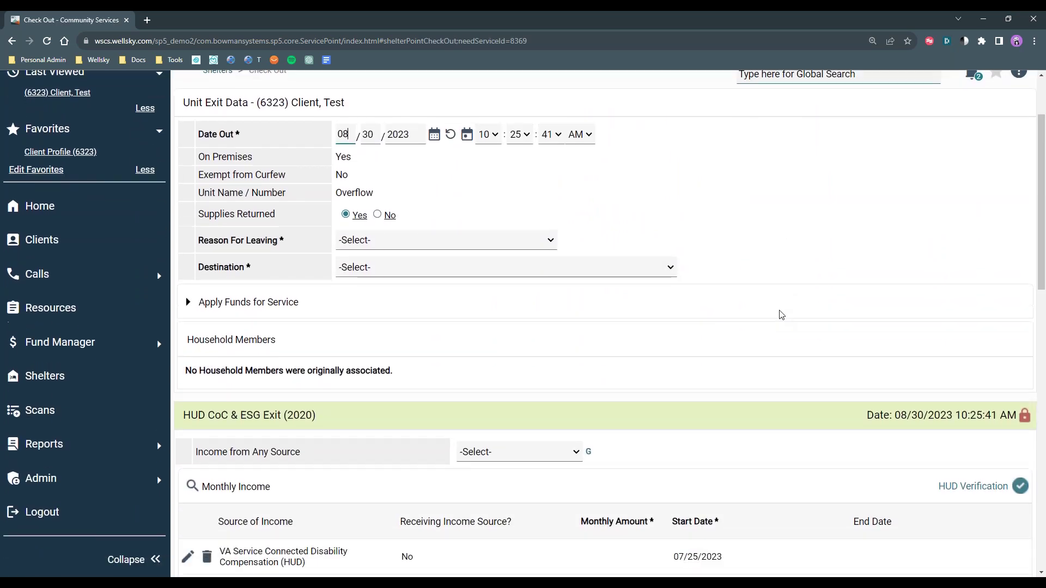
pyautogui.scroll(-2, 783, 315)
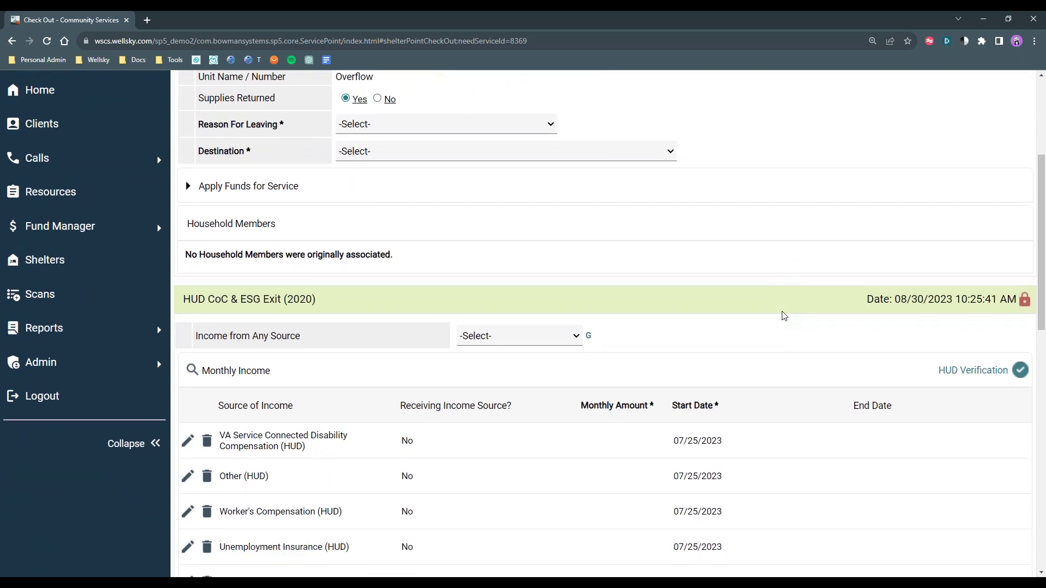
pyautogui.scroll(-6, 783, 315)
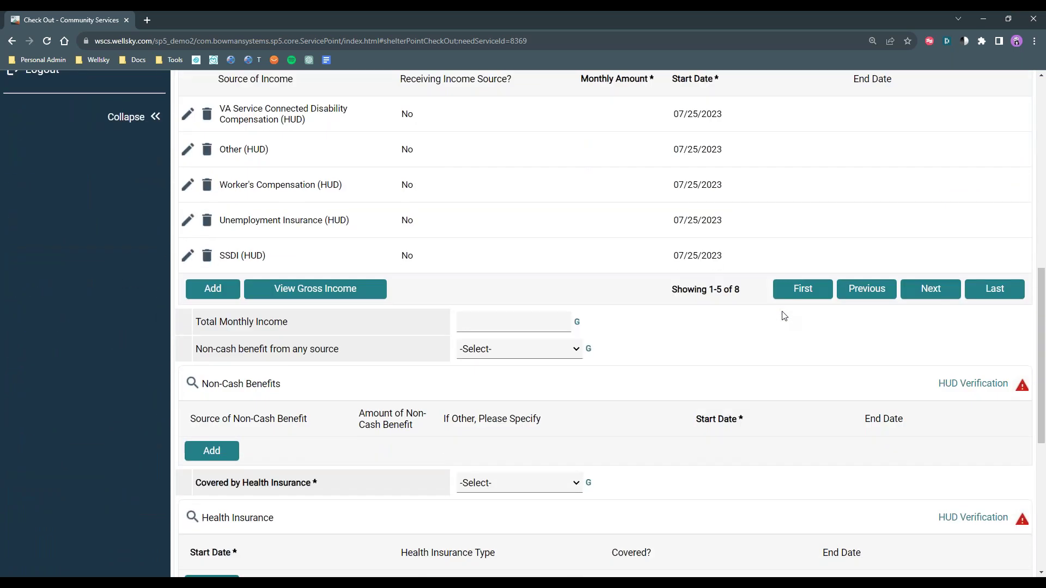
pyautogui.scroll(-7, 783, 315)
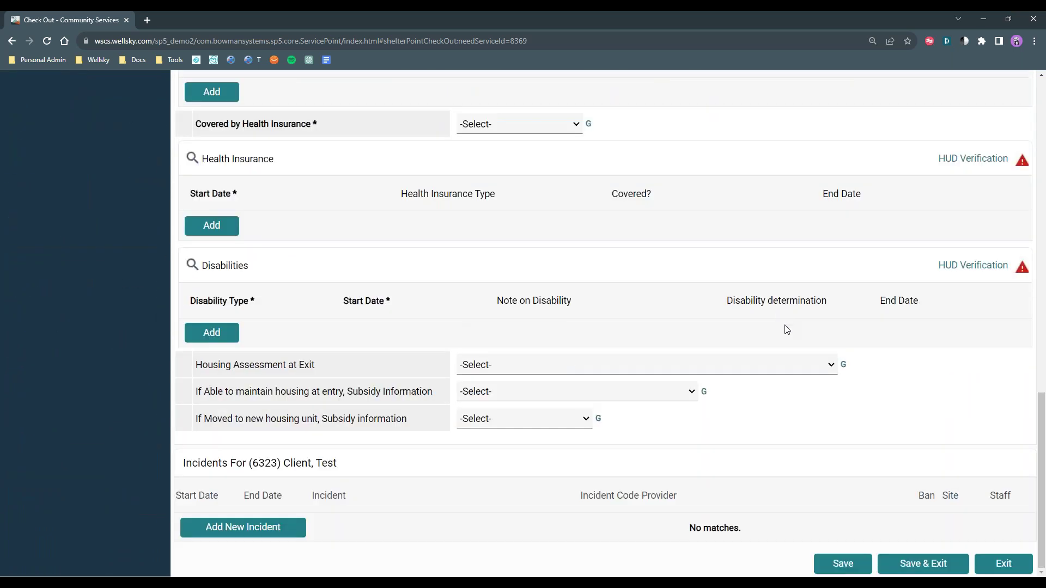
# Try to save the check-out, then set Reason For Leaving to Completed program and Destination to Staying or living with friends, temporary tenure (HUD)
pyautogui.click(925, 565)
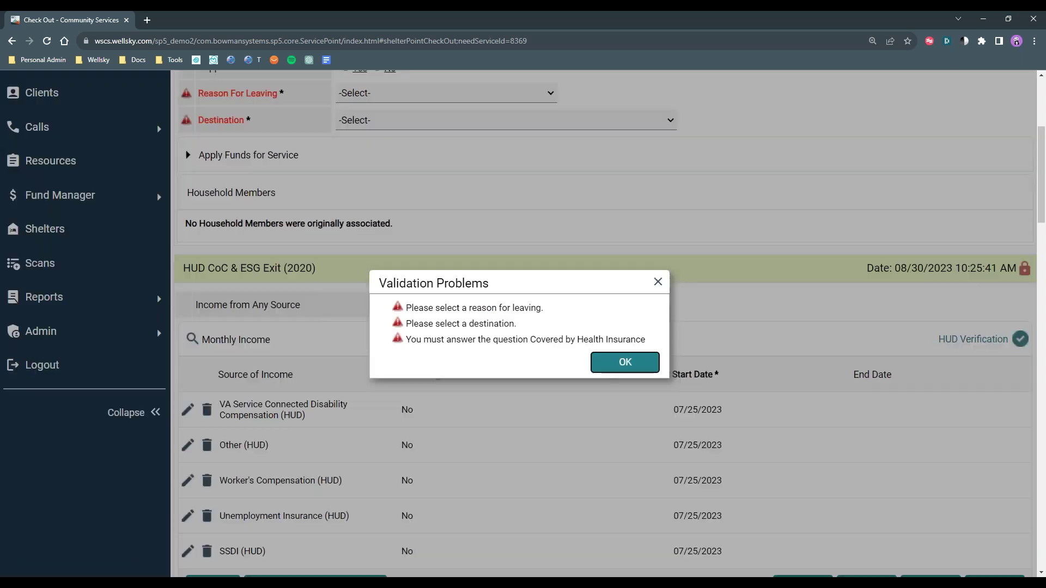
pyautogui.click(620, 364)
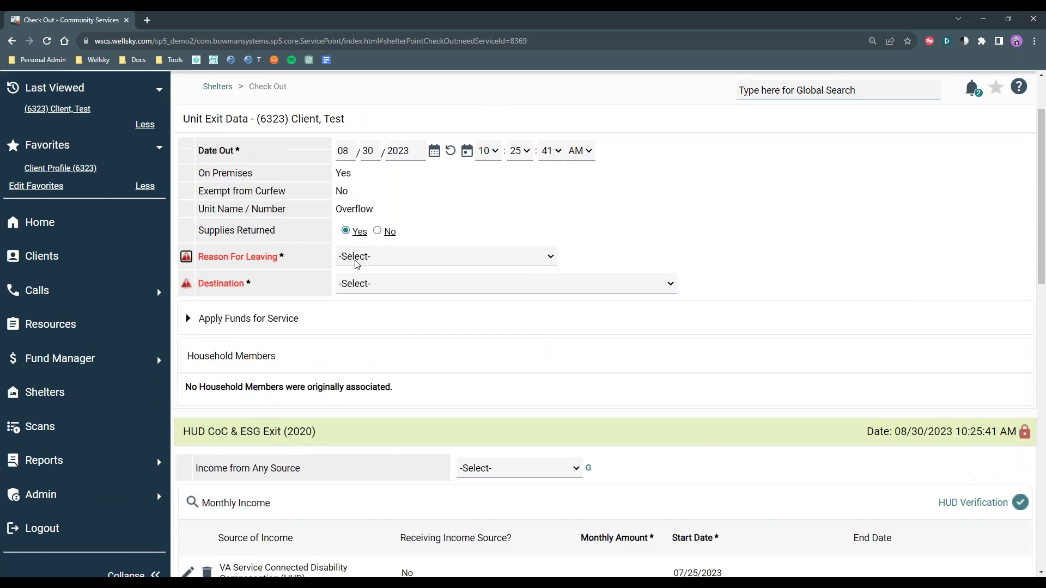
pyautogui.click(356, 264)
pyautogui.click(360, 275)
pyautogui.click(375, 252)
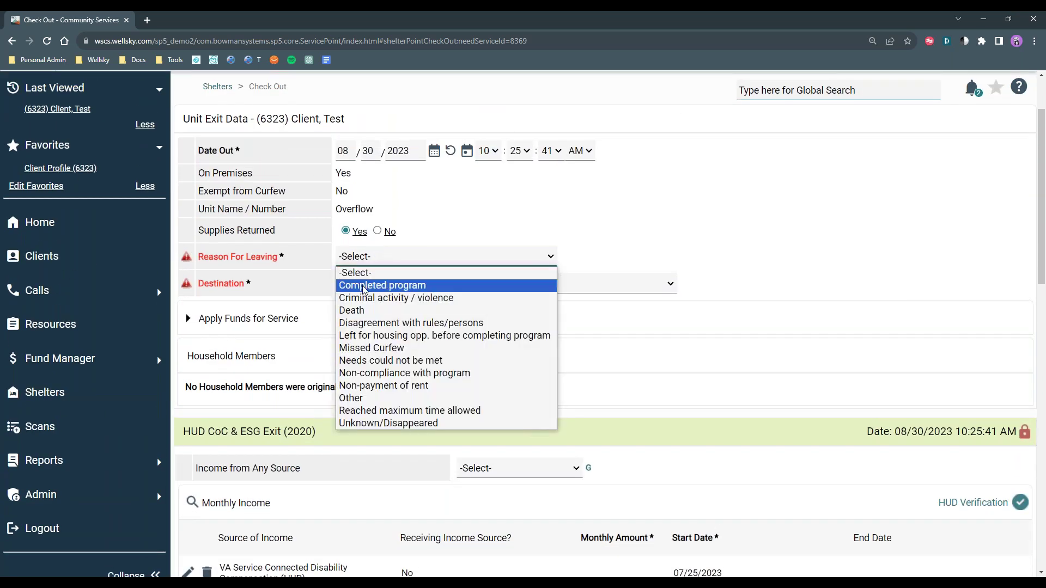
pyautogui.click(364, 287)
pyautogui.click(374, 282)
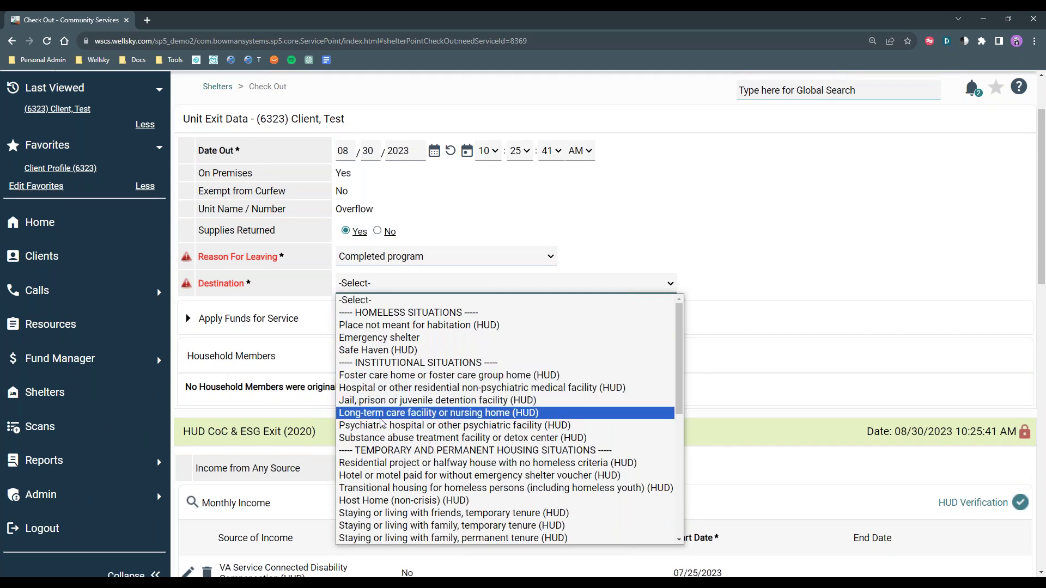
pyautogui.click(430, 513)
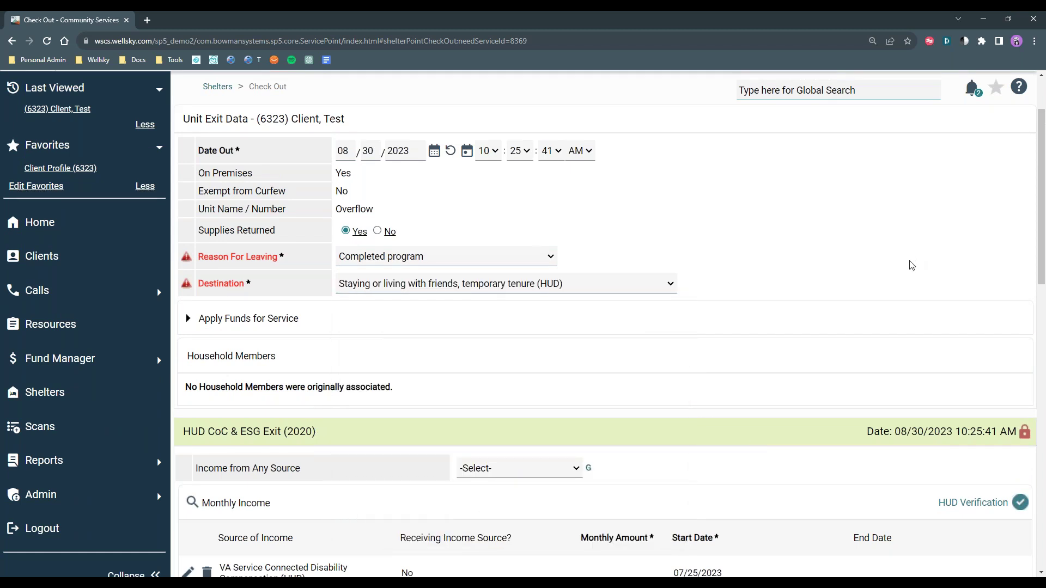
# Try to save the check-out again, dismiss the validation dialog and exit the form without saving
pyautogui.scroll(-12, 920, 300)
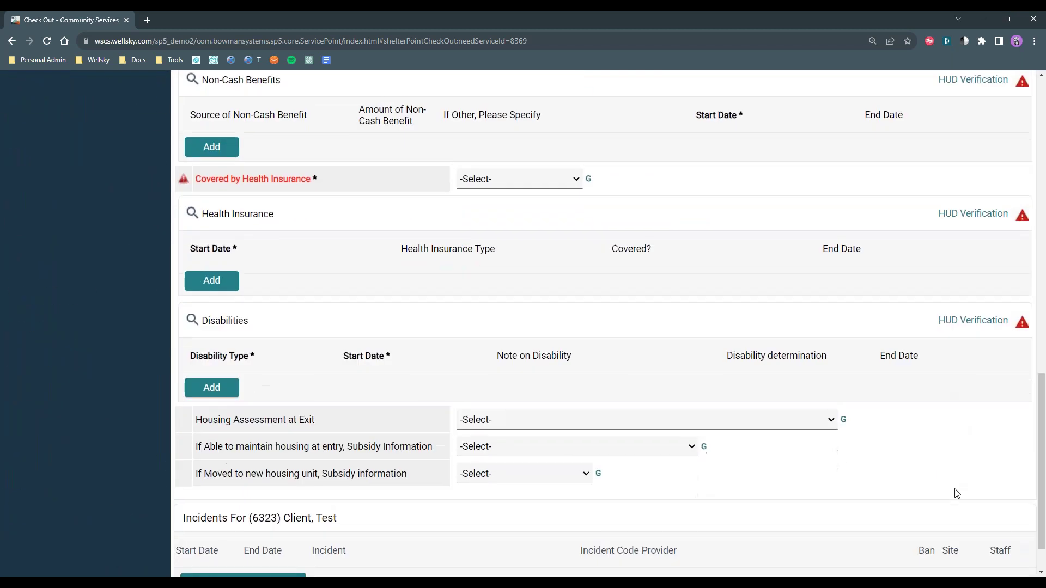
pyautogui.scroll(-1, 957, 493)
pyautogui.click(926, 566)
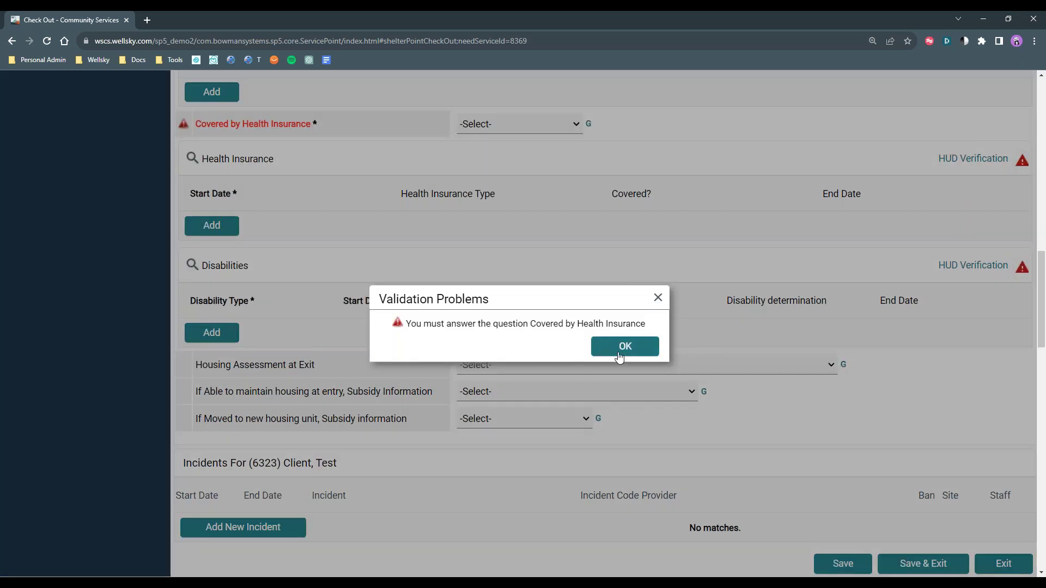
pyautogui.click(620, 355)
pyautogui.click(1003, 564)
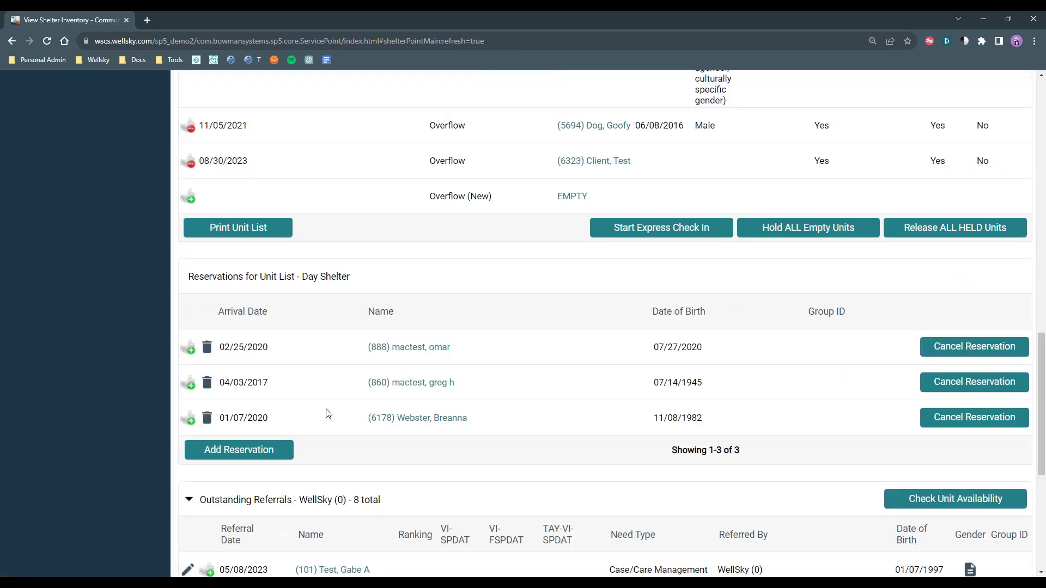
# Review the Day Shelter inventory from its reservations back up to the provider and unit list settings
pyautogui.scroll(3, 587, 433)
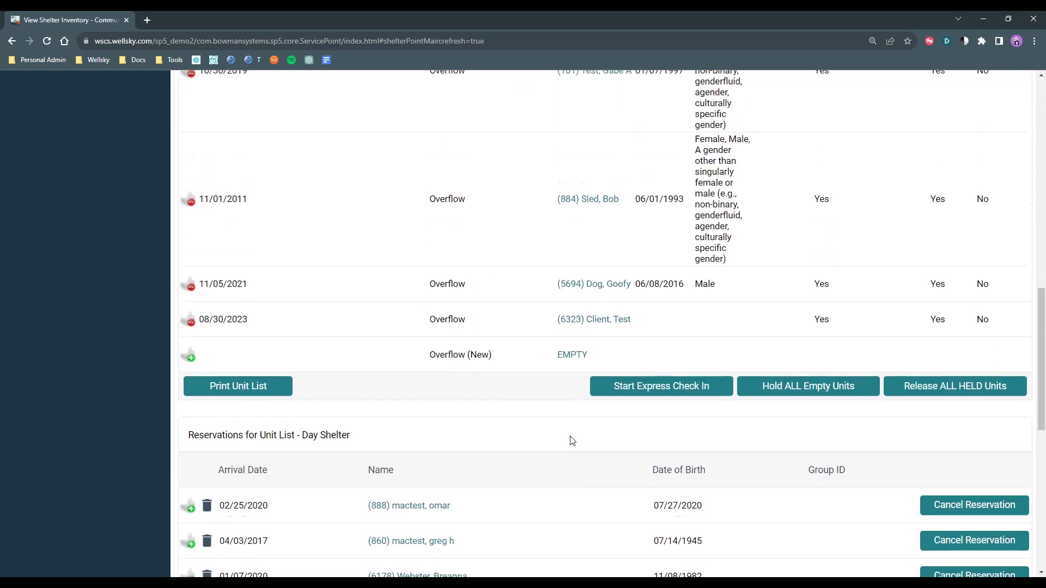
pyautogui.scroll(2, 572, 440)
pyautogui.scroll(1, 364, 482)
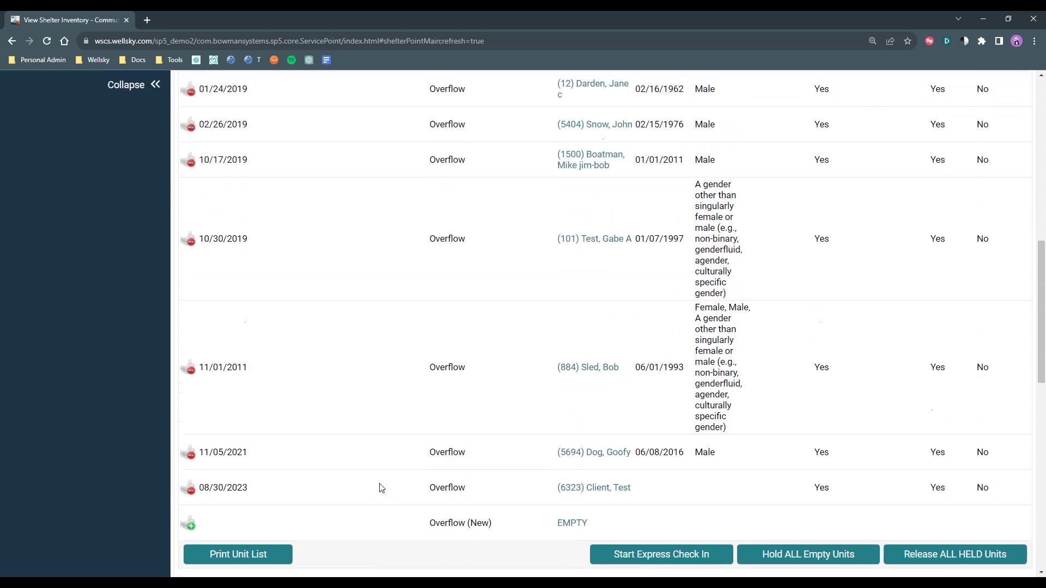
pyautogui.scroll(8, 381, 488)
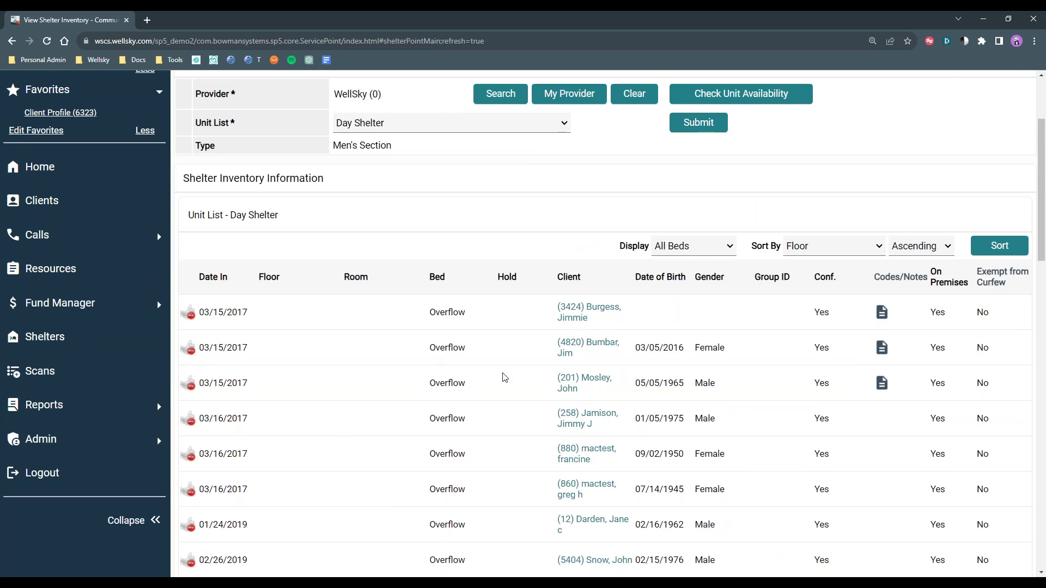
pyautogui.scroll(2, 544, 360)
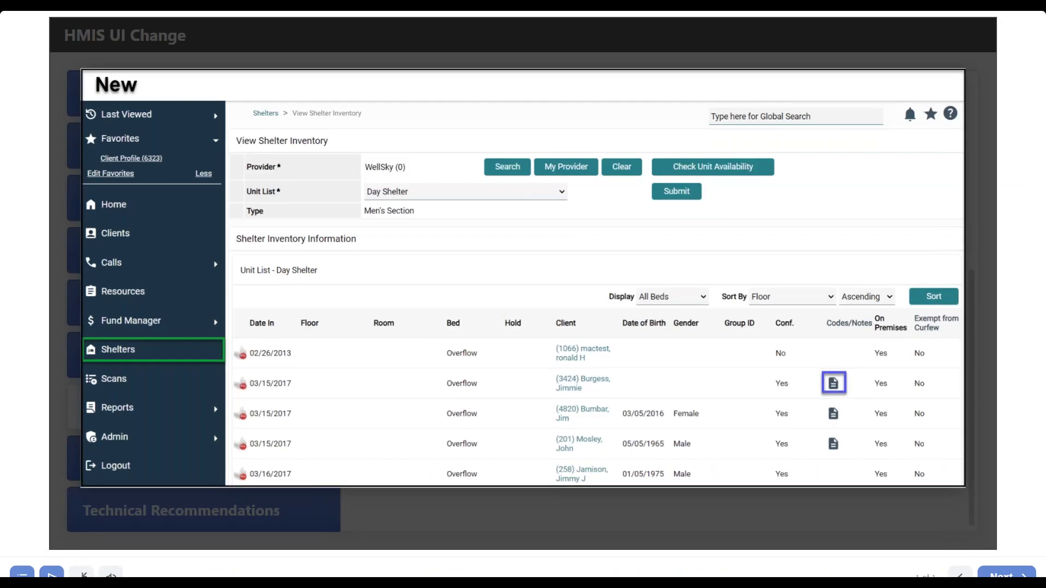
# Switch to the HMIS UI Change course, close the enlarged ShelterPoint image and view the Reports Preview comparison of current and new screens
pyautogui.click(640, 495)
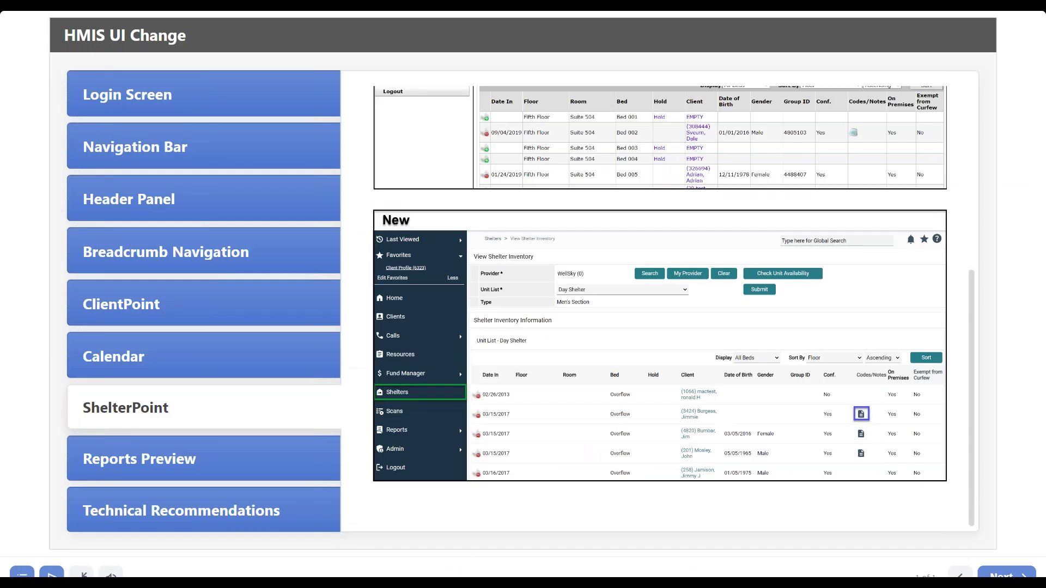
pyautogui.click(257, 469)
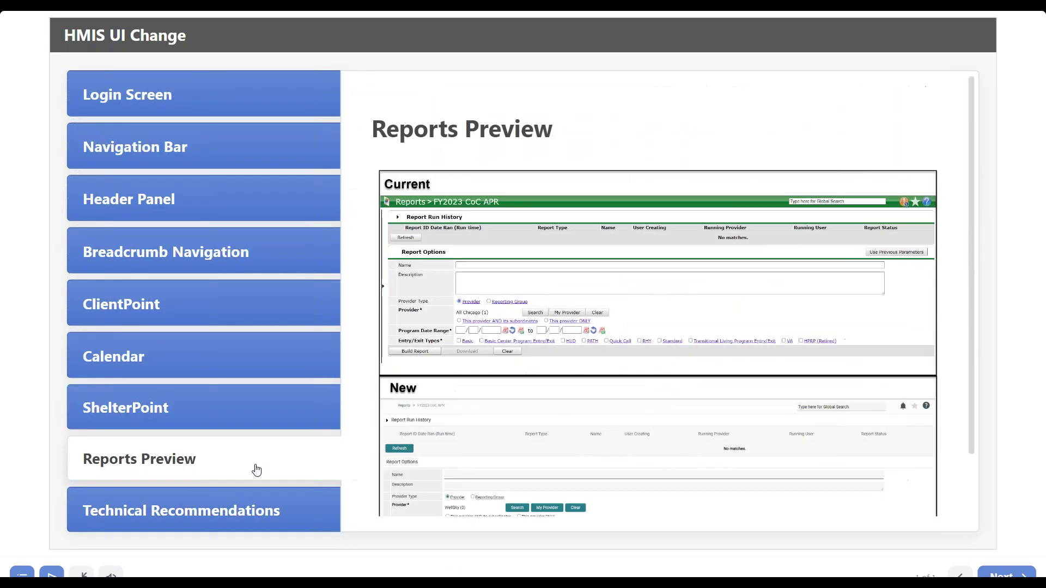
pyautogui.click(632, 270)
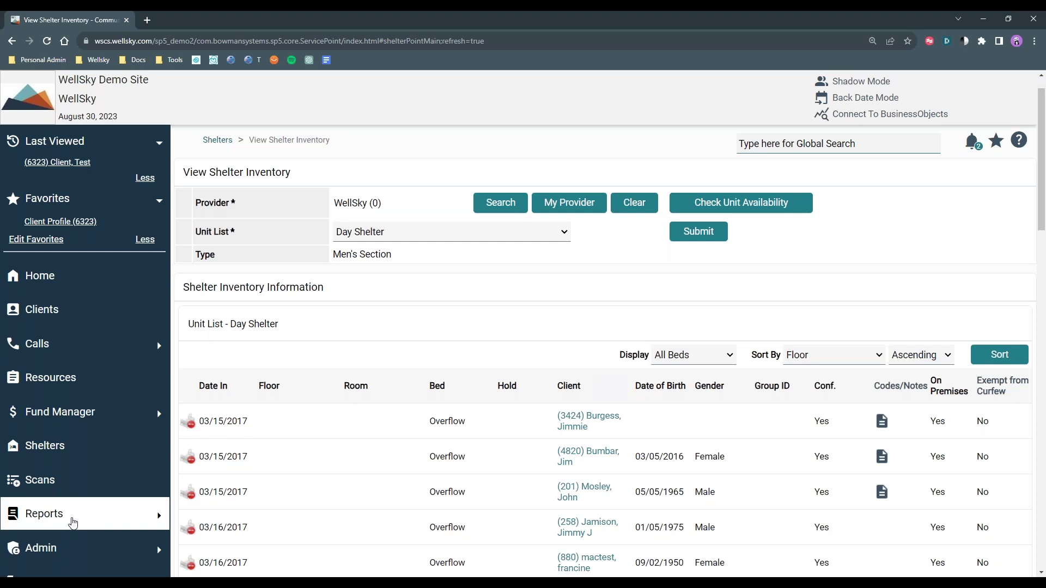
# Switch back to WellSky Community Services, open the Report Dashboard and open the FY2023 CoC APR provider report
pyautogui.click(73, 523)
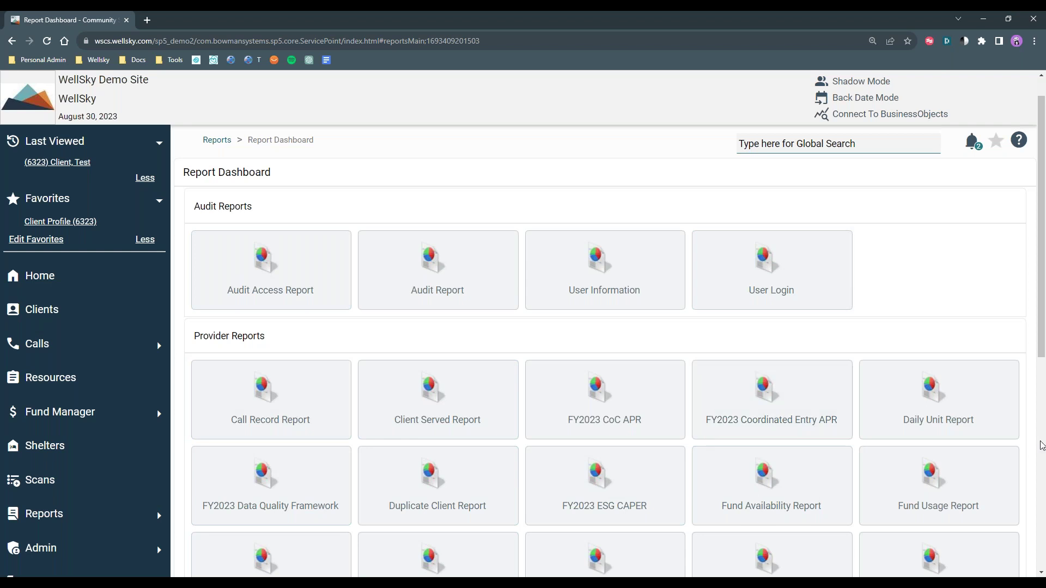
pyautogui.scroll(-2, 653, 369)
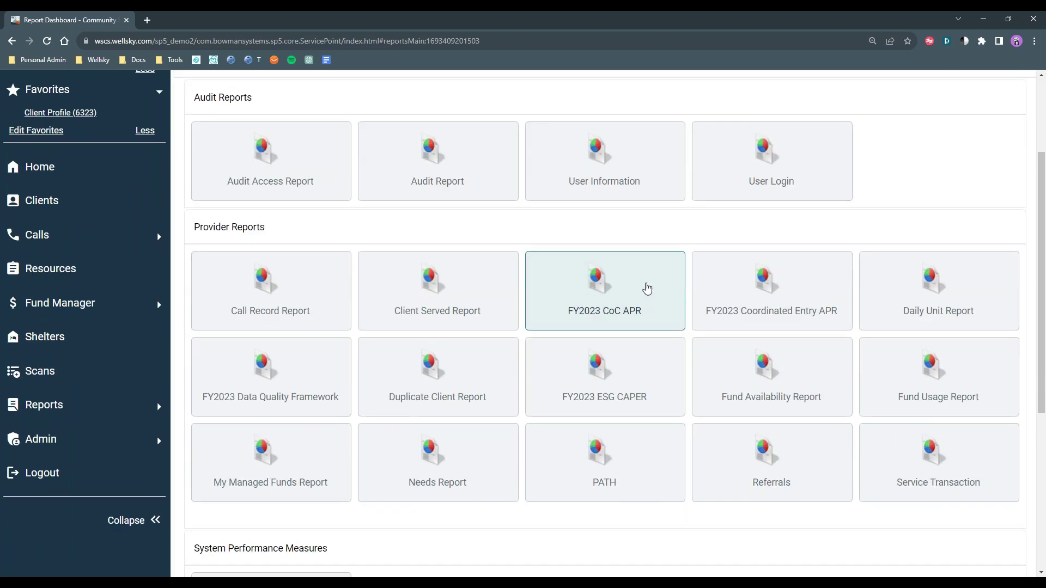
pyautogui.click(647, 289)
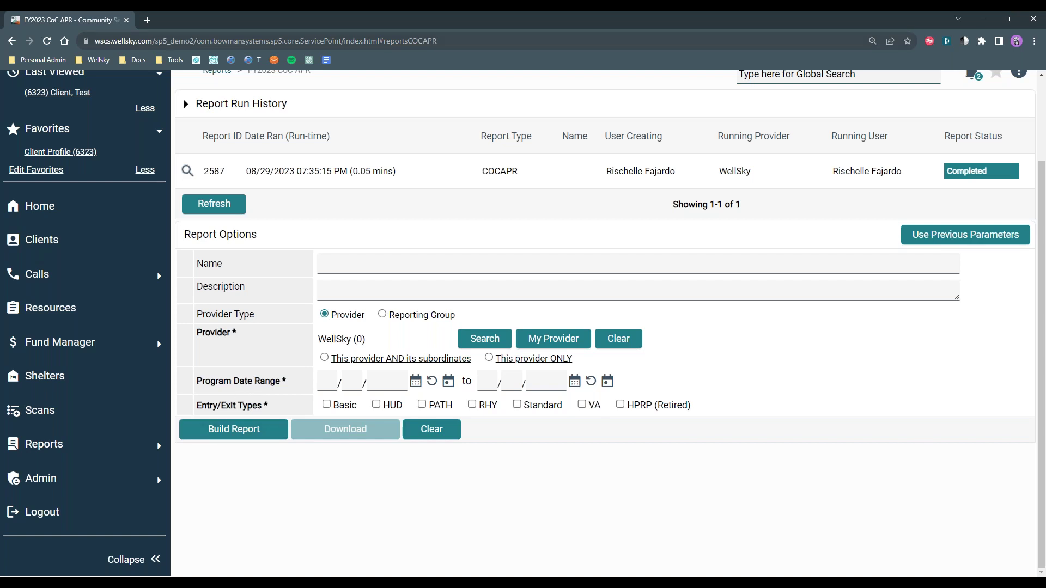
# Load the 08/29/2023 CoC APR run's parameters, then build a new report for All Chicago and its subordinates with the HUD entry/exit type
pyautogui.click(188, 172)
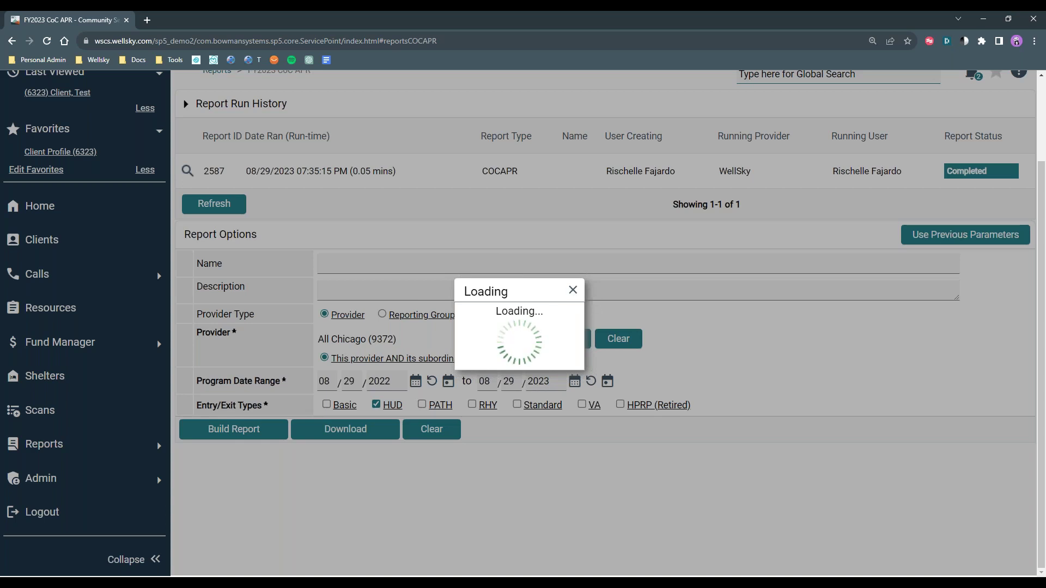
pyautogui.click(572, 290)
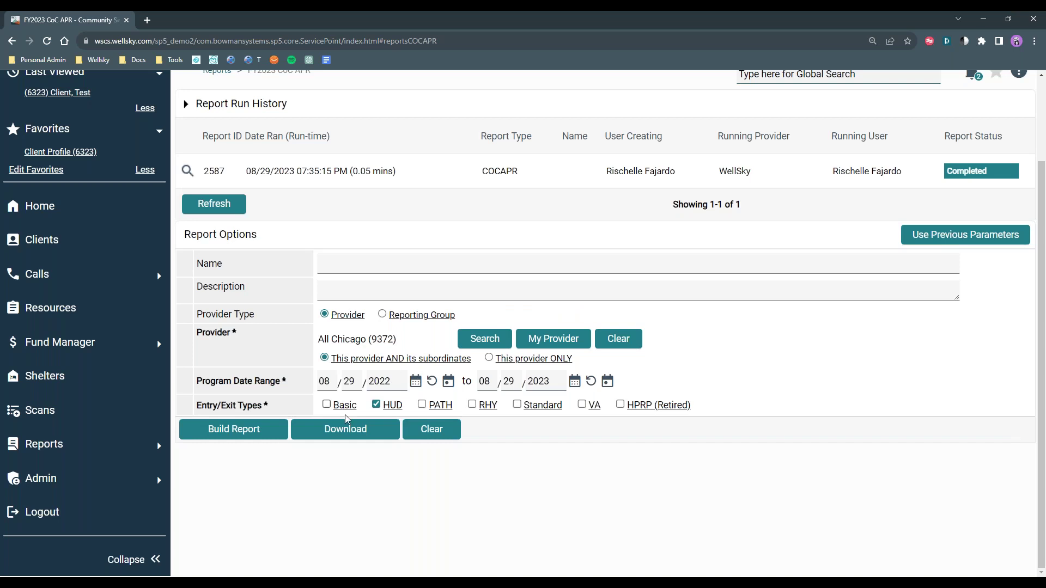
pyautogui.click(235, 434)
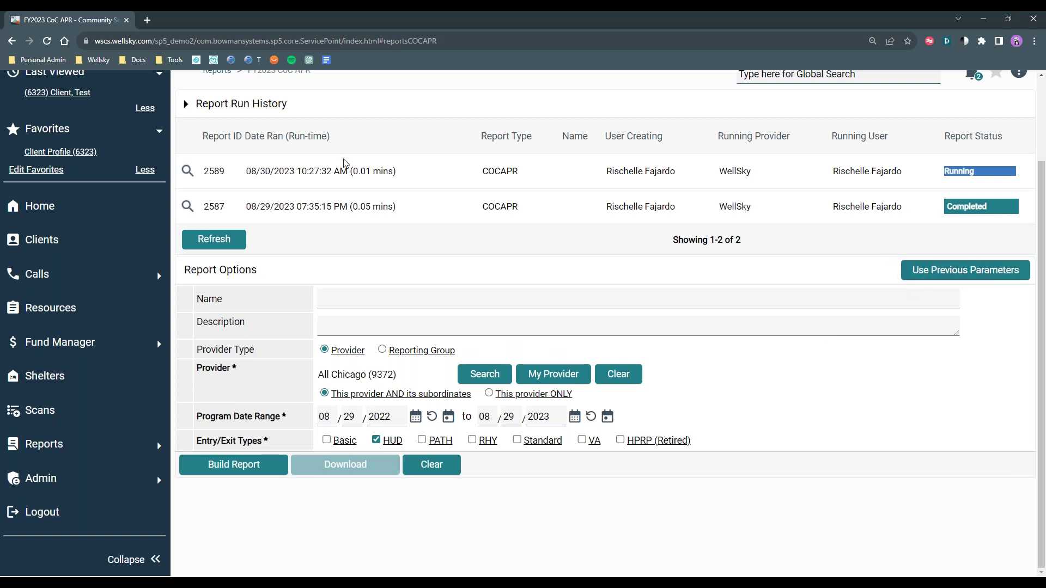
# Open the 08/30/2023 CoC APR run's results and review Project Identifiers in HMIS and the Report Validations Table with the navigation bar collapsed
pyautogui.click(187, 171)
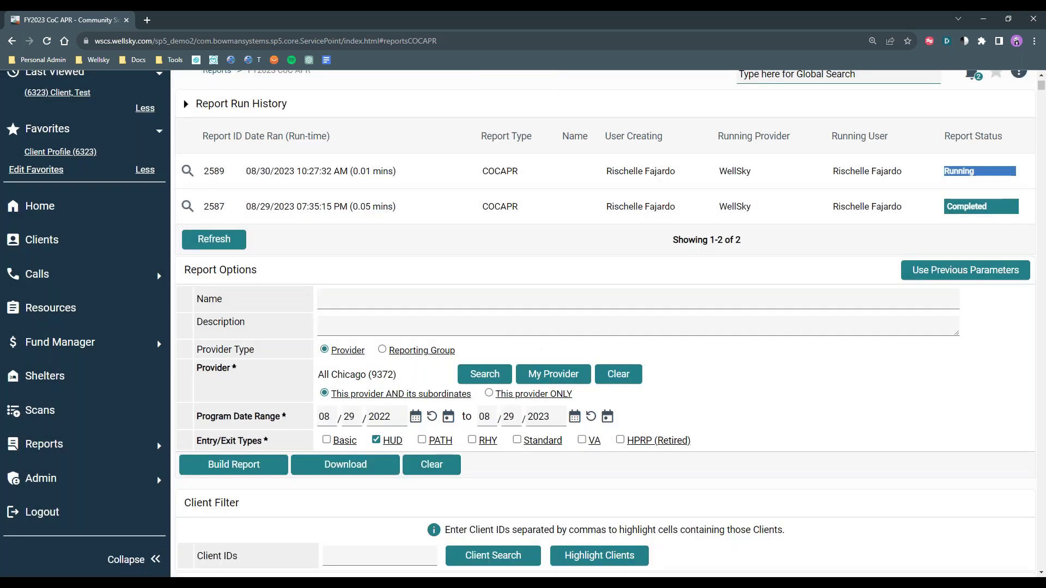
pyautogui.scroll(-8, 812, 353)
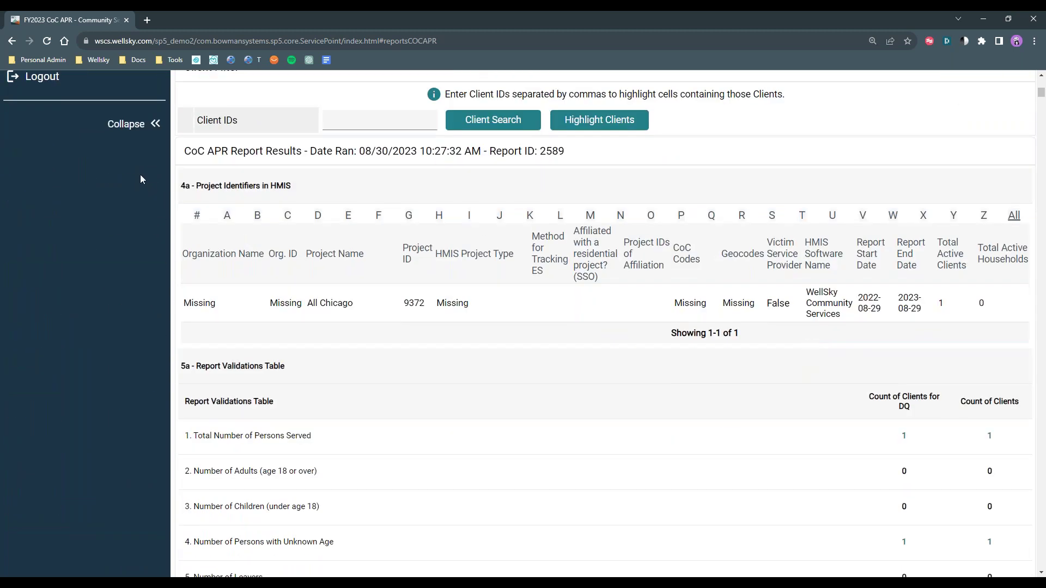
pyautogui.click(155, 125)
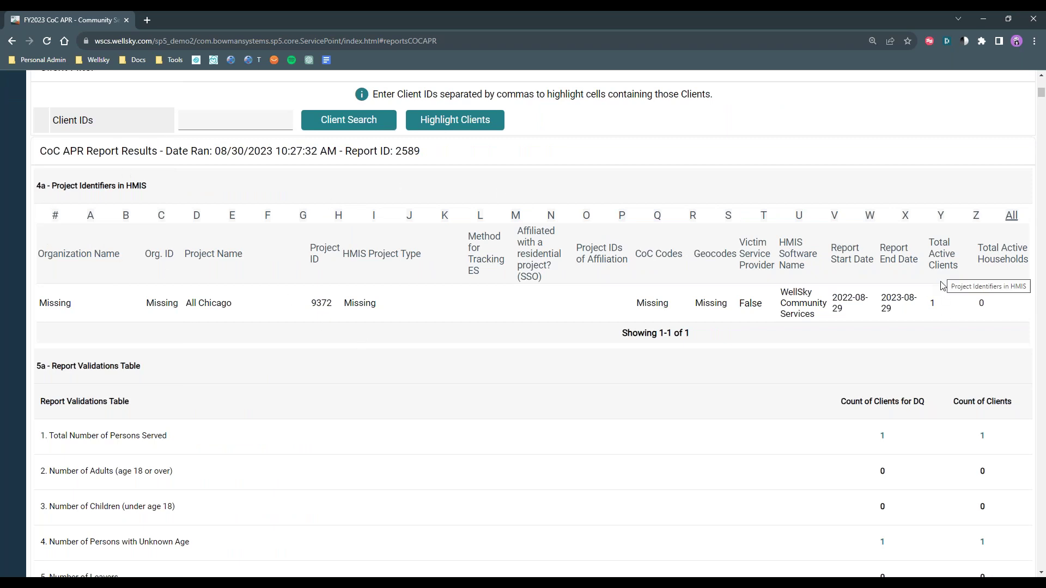
pyautogui.scroll(-4, 355, 227)
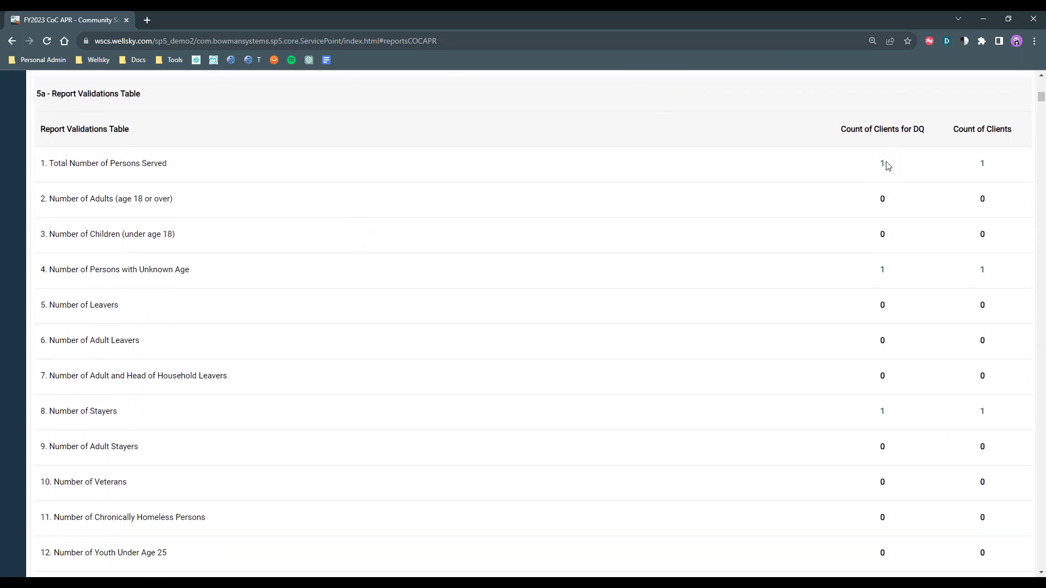
# View the clients counted for DQ under Total Number of Persons Served, then review the rest of the Report Validations Table
pyautogui.click(883, 164)
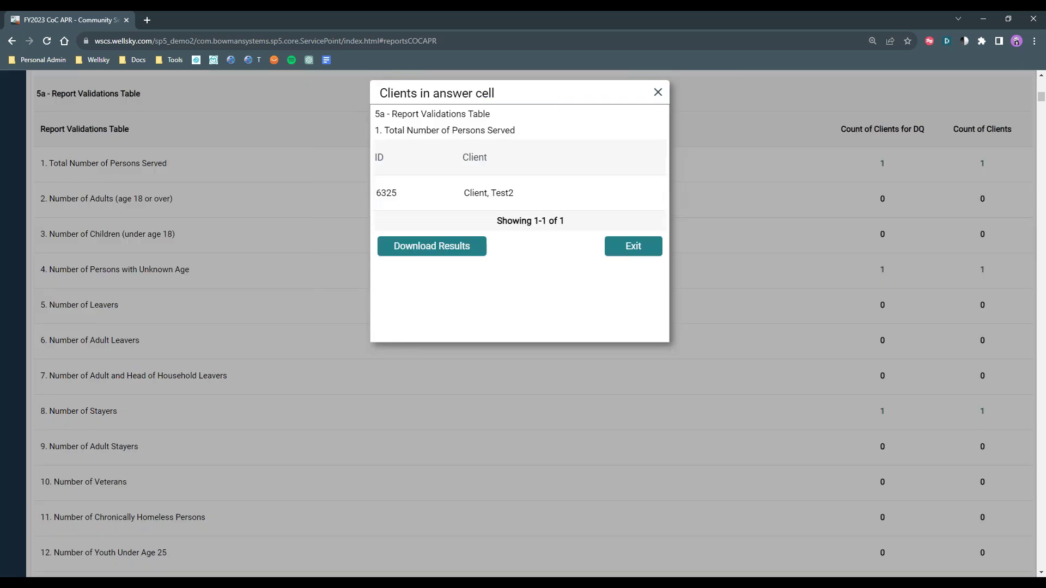
pyautogui.click(658, 94)
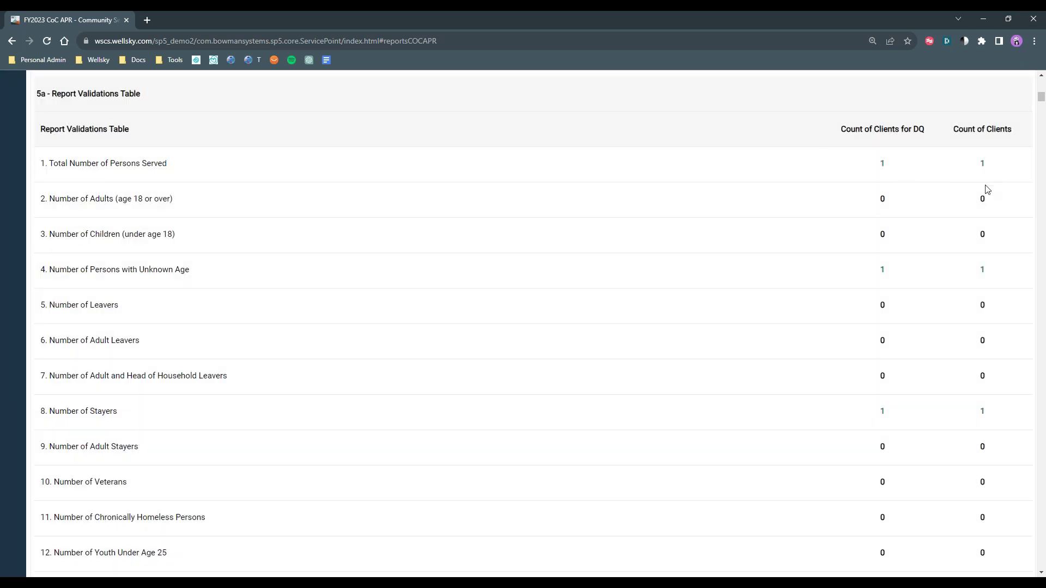
pyautogui.scroll(-2, 960, 234)
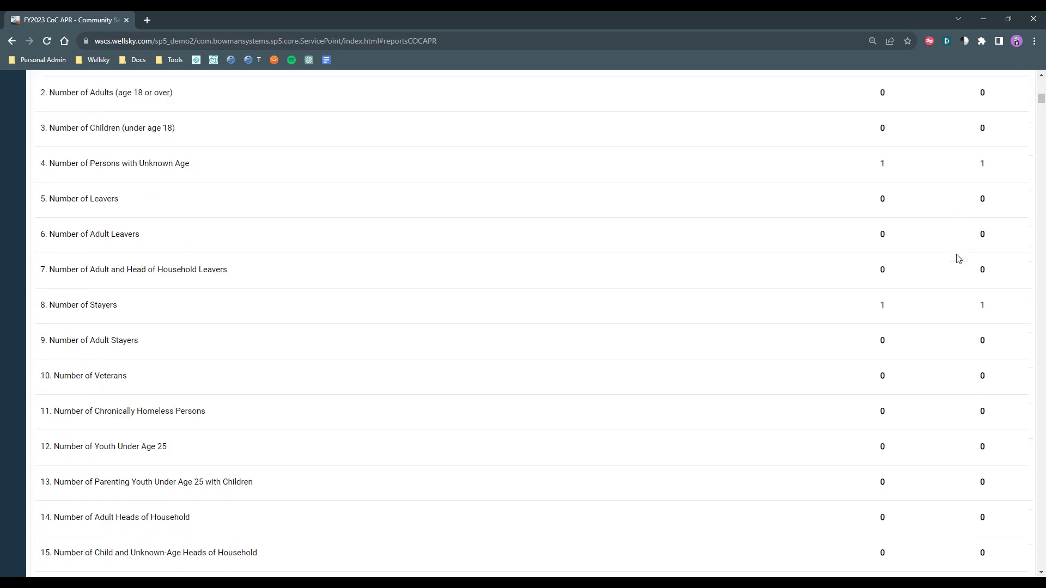
pyautogui.scroll(-2, 955, 261)
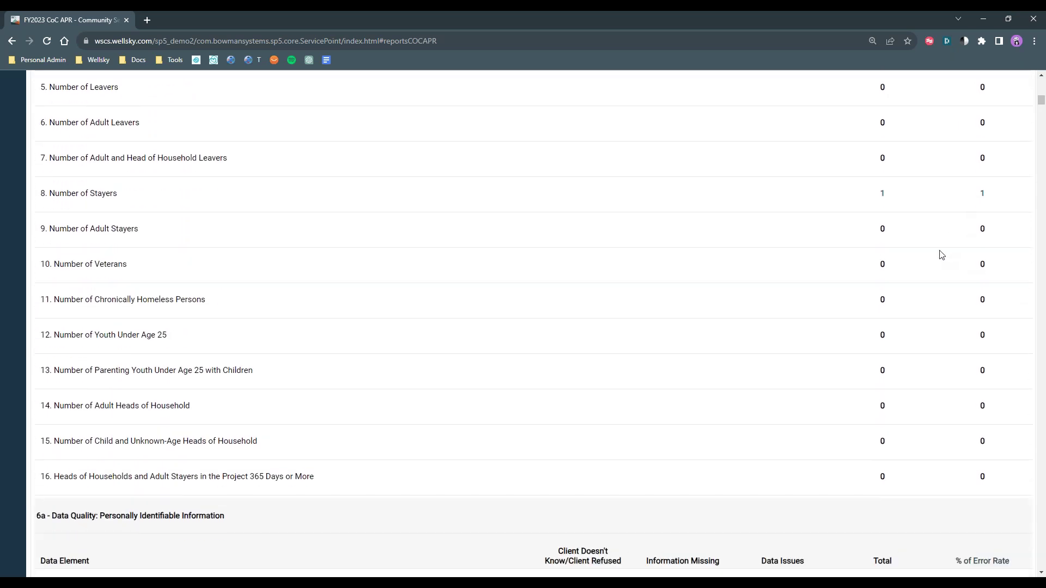
pyautogui.scroll(-1, 941, 255)
# Examine the report's Data Quality tables 6a to 6f, from Personally Identifiable Information to Inactive Records
pyautogui.scroll(-4, 931, 264)
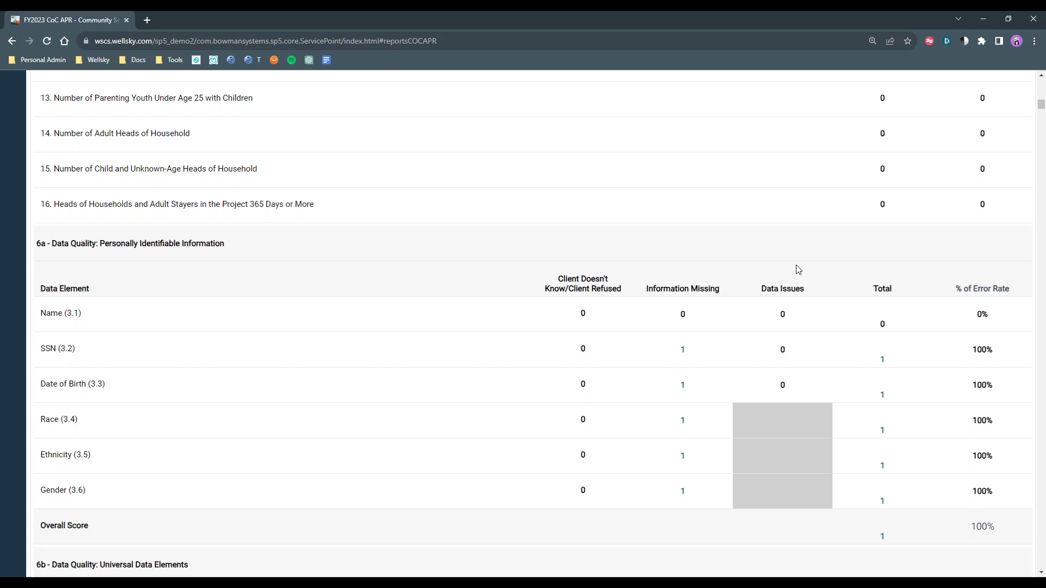
pyautogui.scroll(-3, 798, 270)
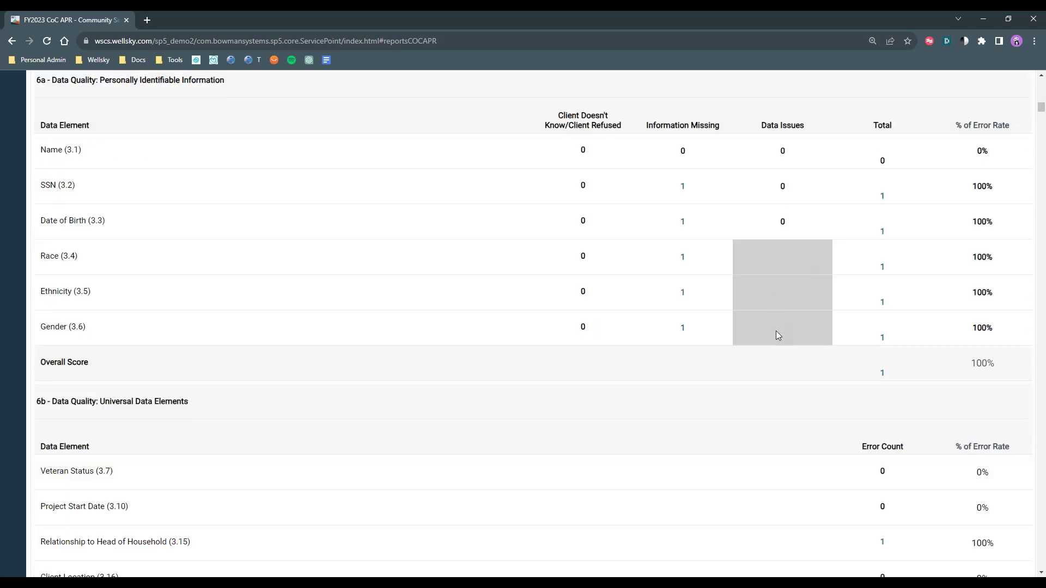
pyautogui.scroll(-2, 703, 360)
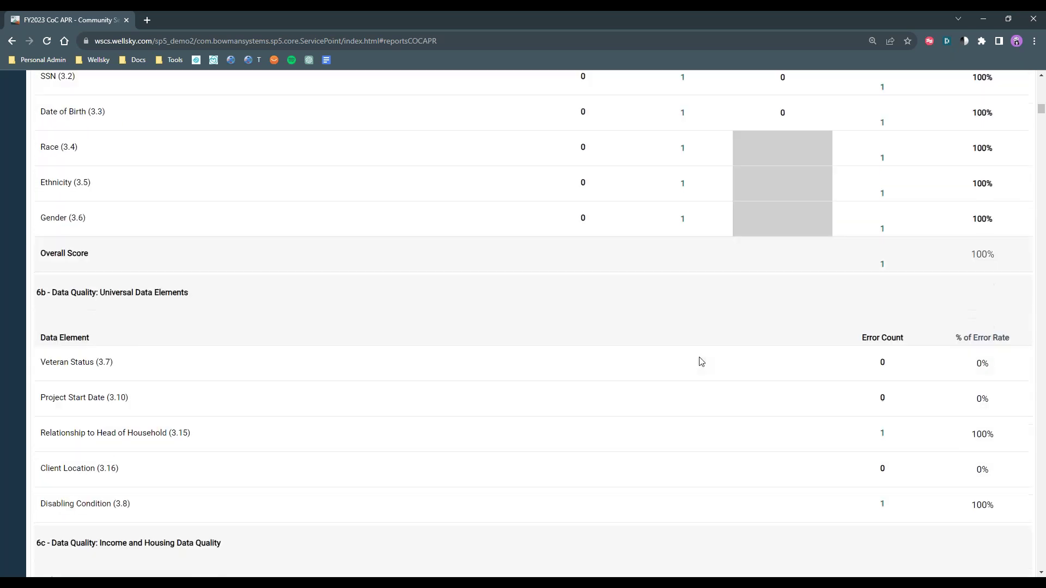
pyautogui.scroll(-1, 701, 362)
pyautogui.scroll(-2, 701, 362)
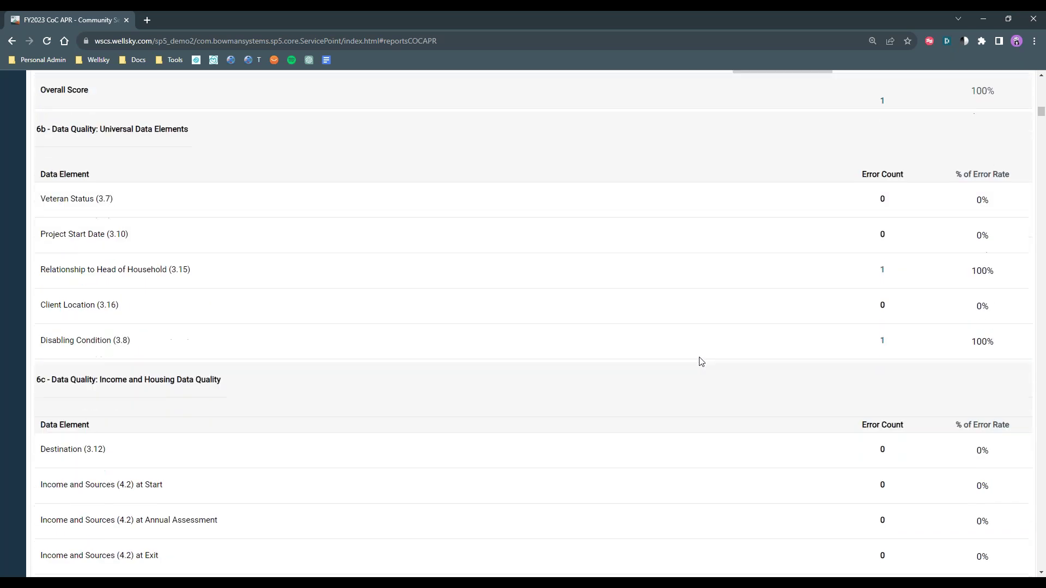
pyautogui.scroll(-1, 702, 362)
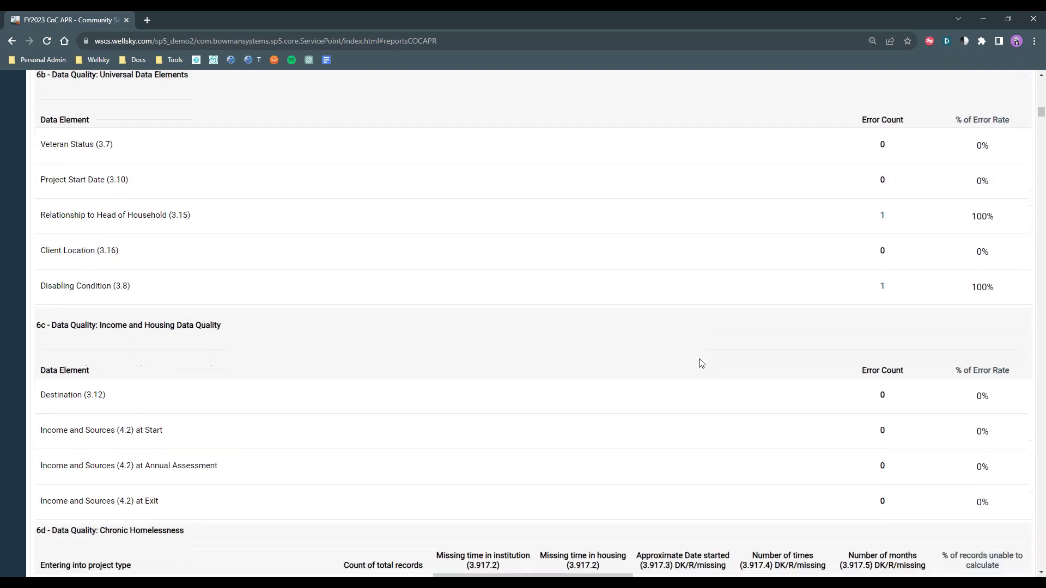
pyautogui.scroll(-2, 702, 363)
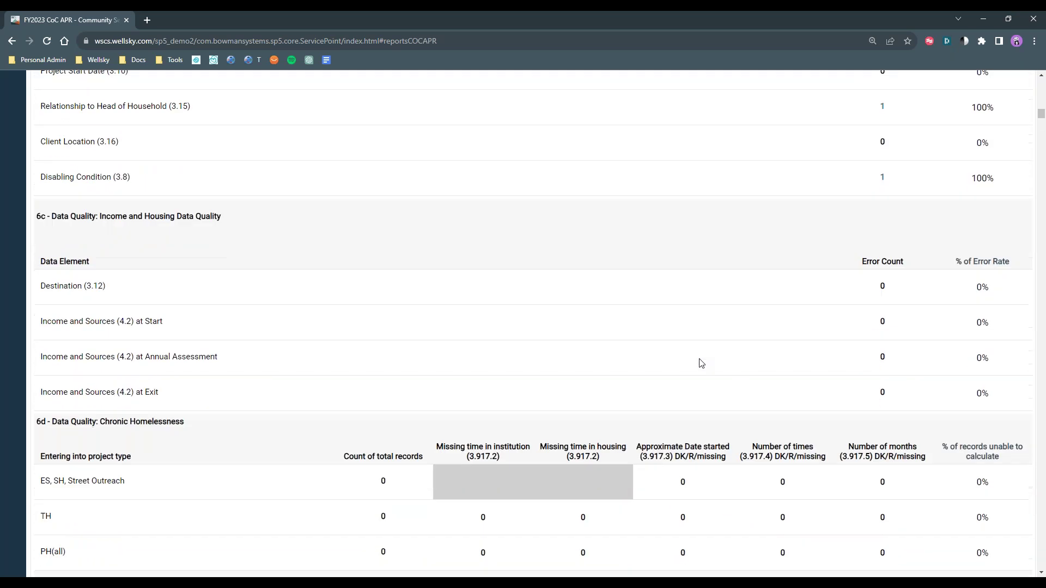
pyautogui.scroll(-4, 702, 363)
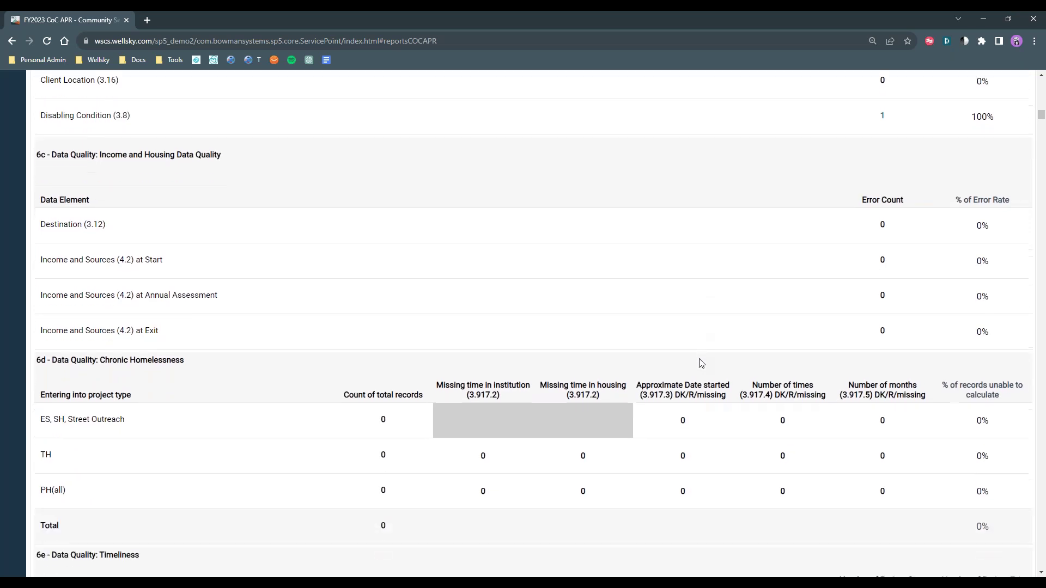
pyautogui.scroll(-9, 702, 363)
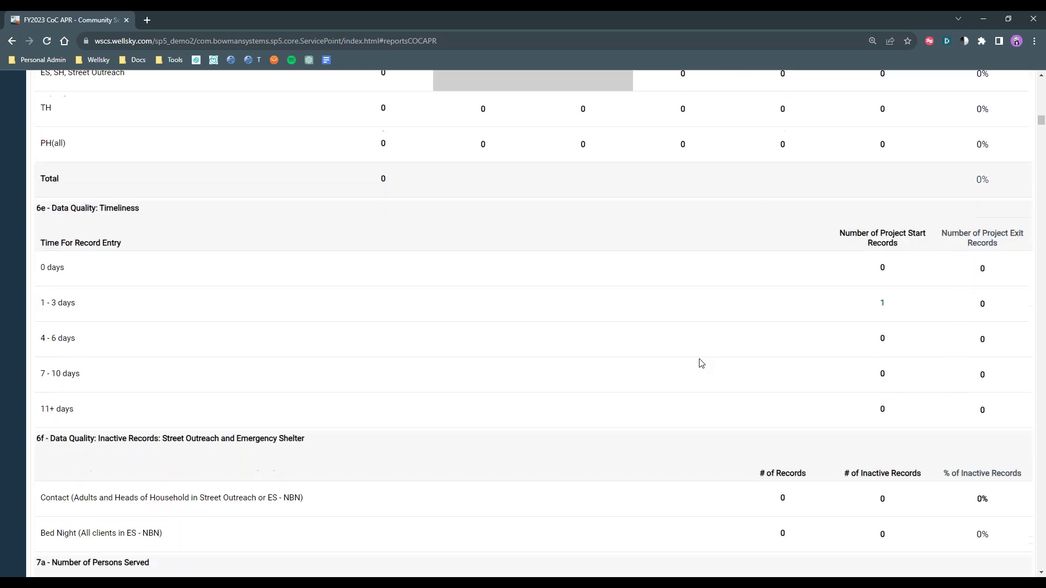
# Examine the report's tables 7a to 12a, covering persons and households served, contacts, engagement, gender, age and race
pyautogui.scroll(-3, 701, 363)
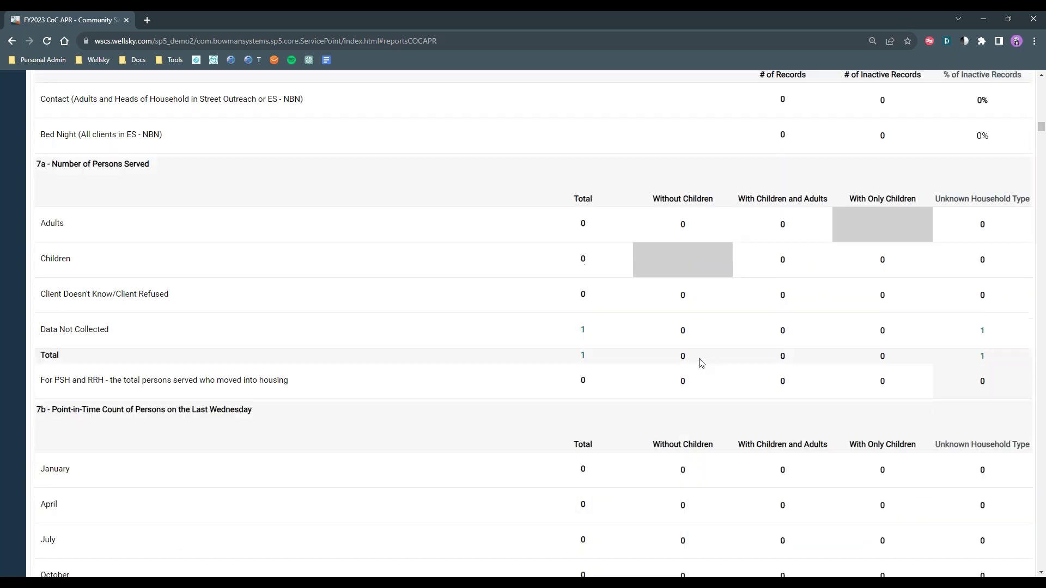
pyautogui.scroll(-7, 702, 364)
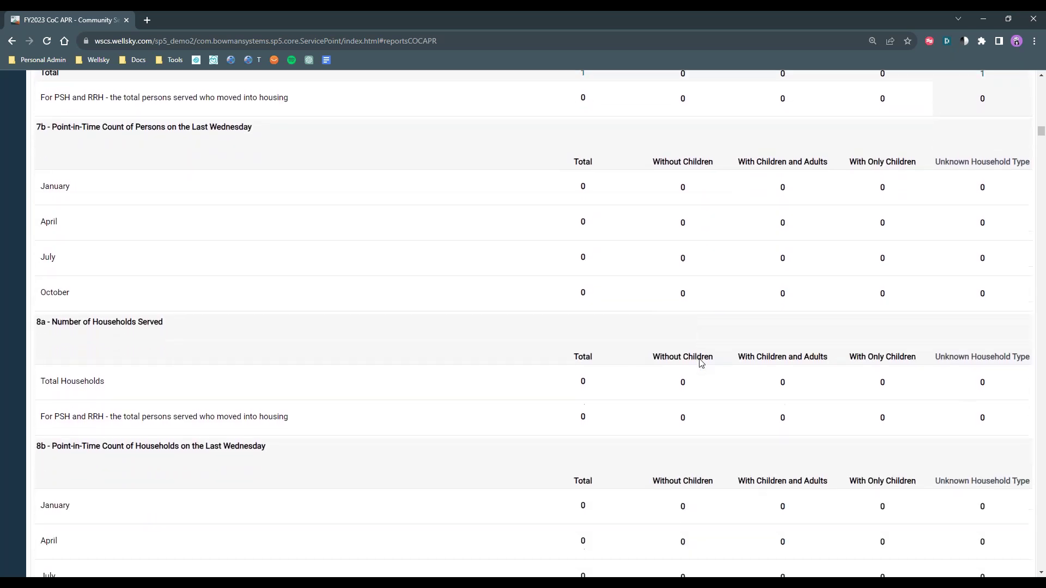
pyautogui.scroll(-1, 702, 364)
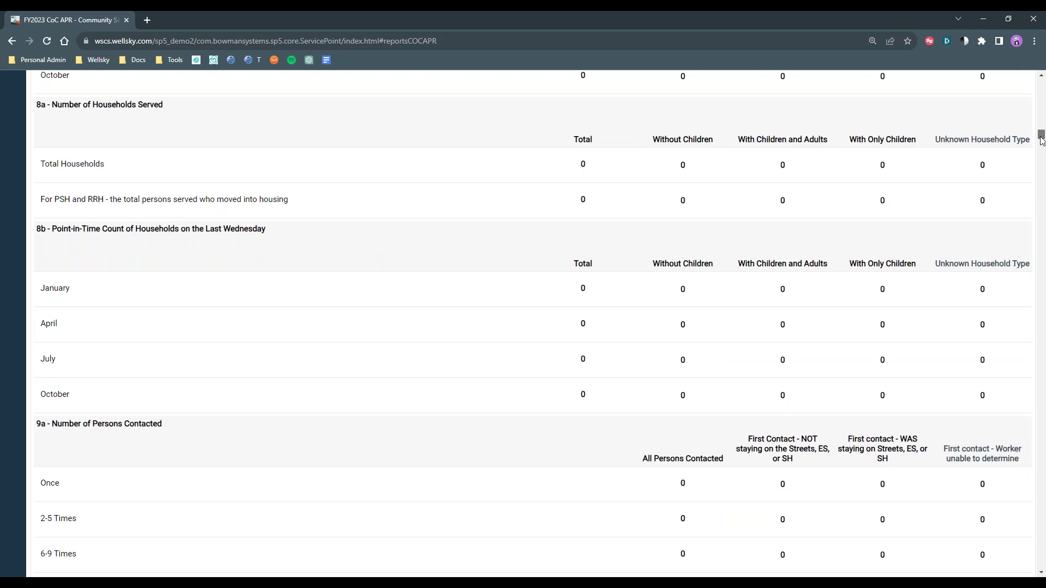
pyautogui.moveTo(1041, 141); pyautogui.dragTo(1041, 145)
pyautogui.scroll(-5, 909, 376)
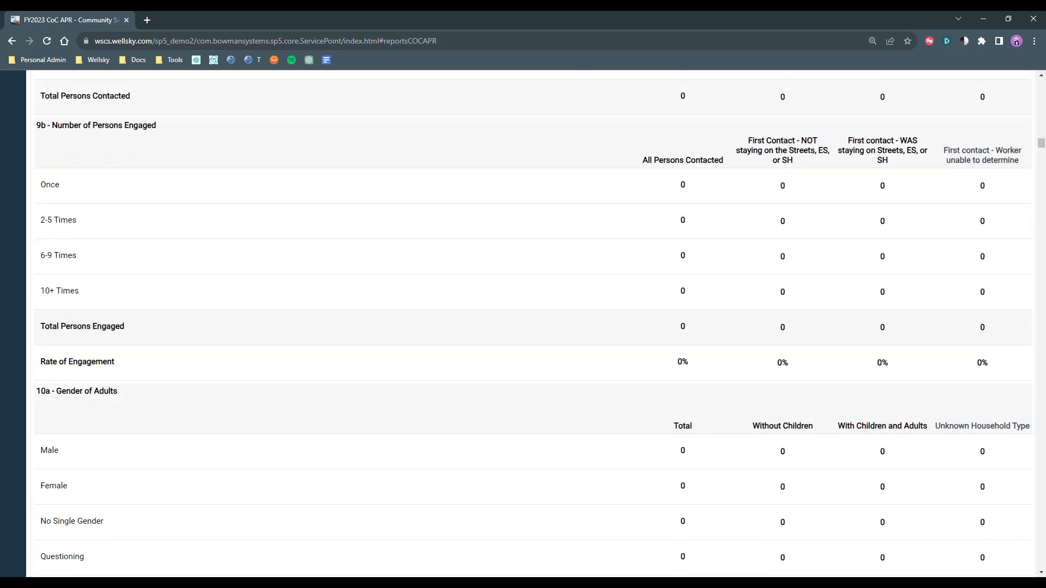
pyautogui.scroll(-3, 908, 375)
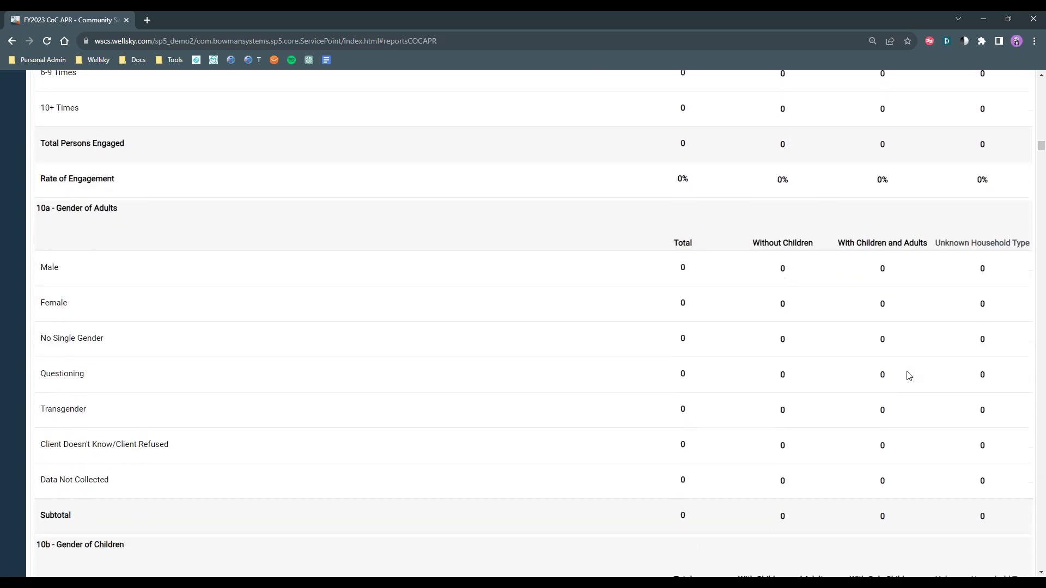
pyautogui.scroll(-5, 909, 376)
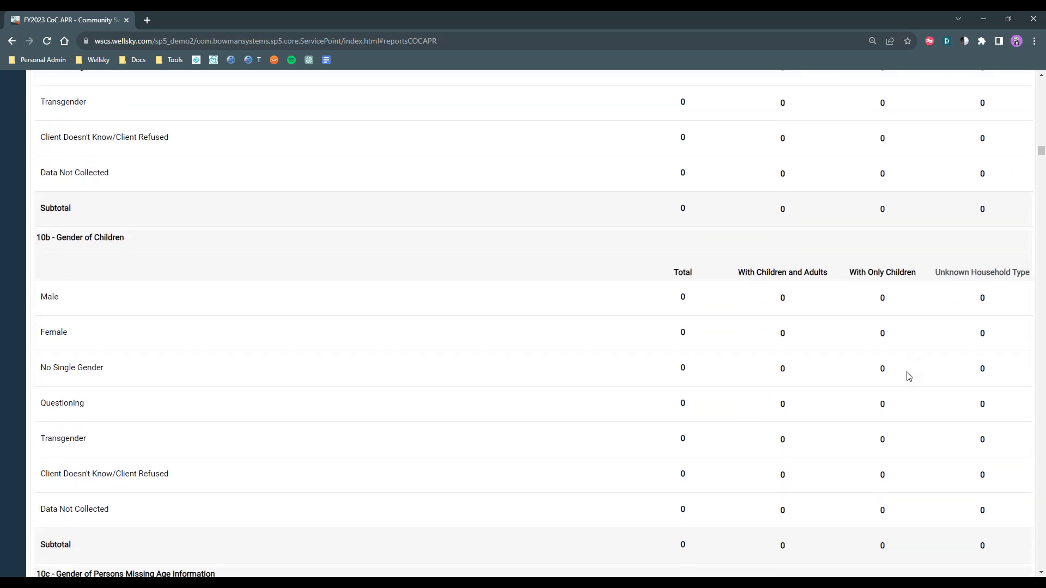
pyautogui.scroll(-7, 908, 376)
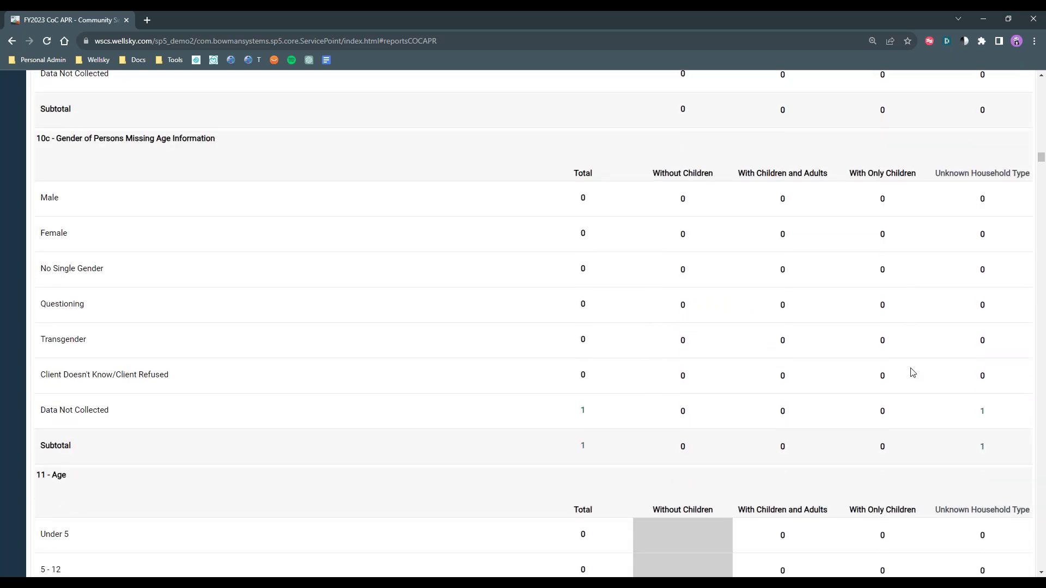
pyautogui.scroll(-1, 911, 374)
pyautogui.scroll(-4, 912, 372)
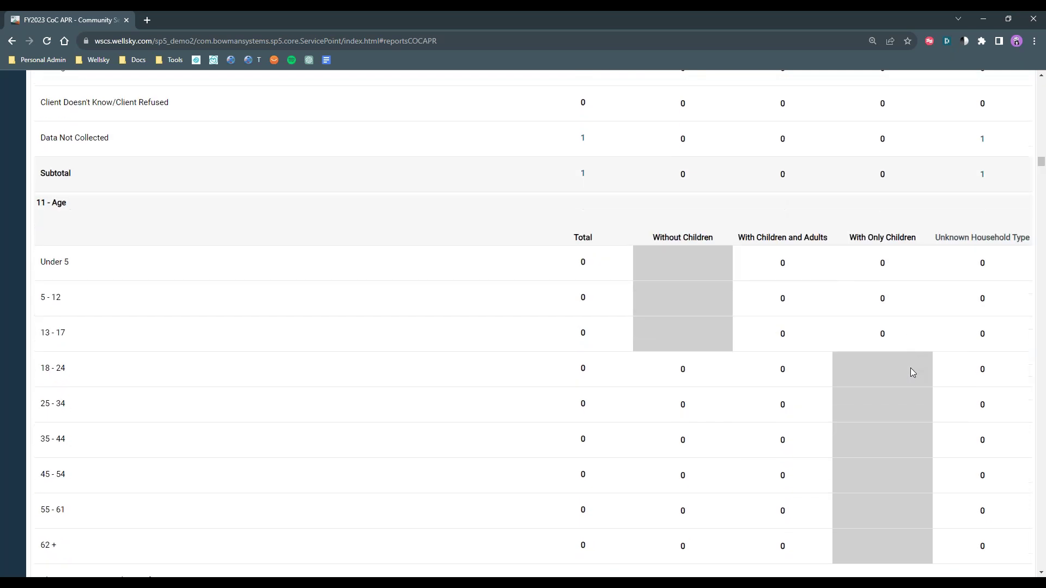
pyautogui.scroll(-4, 913, 372)
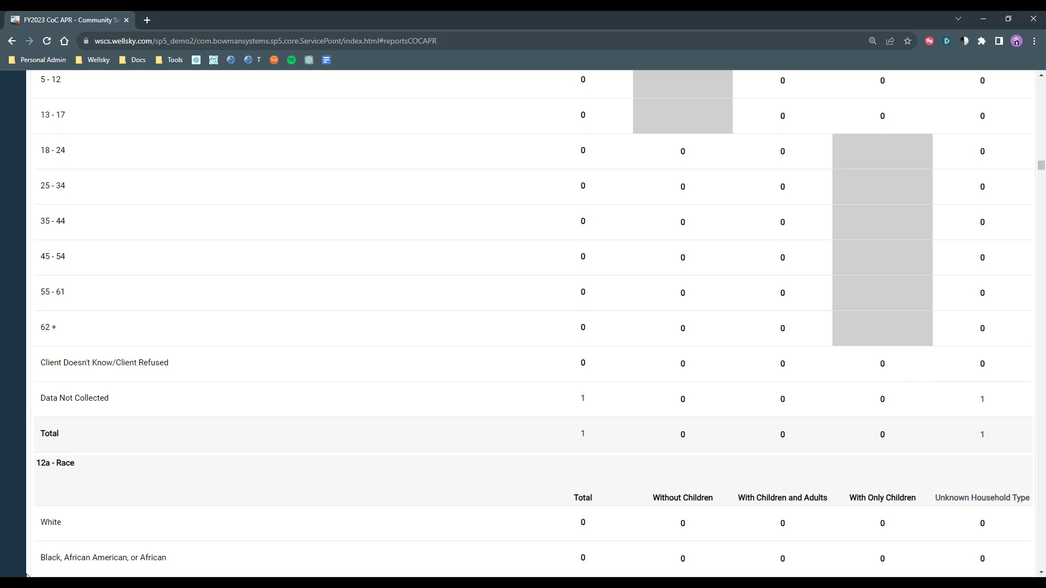
# Leave the CoC APR report for the Home Page Dashboard and expand the navigation bar
pyautogui.scroll(10, 261, 312)
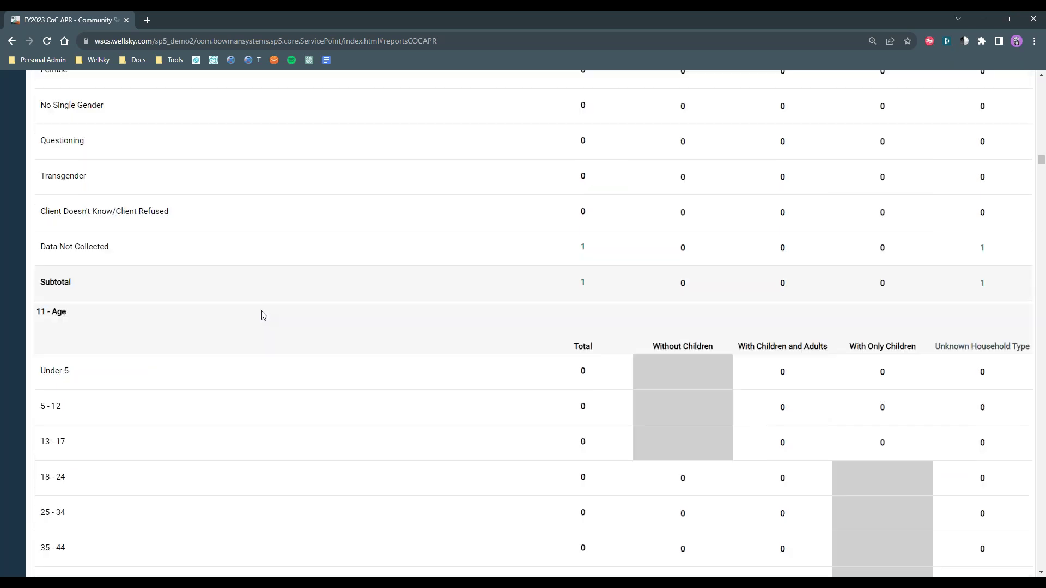
pyautogui.scroll(15, 292, 323)
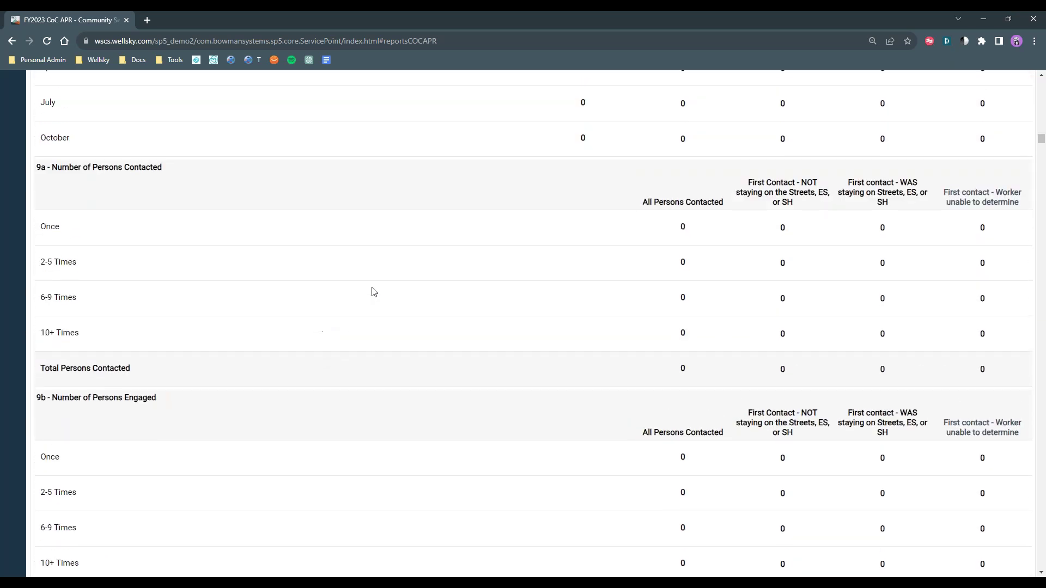
pyautogui.moveTo(1042, 140); pyautogui.dragTo(1040, 81)
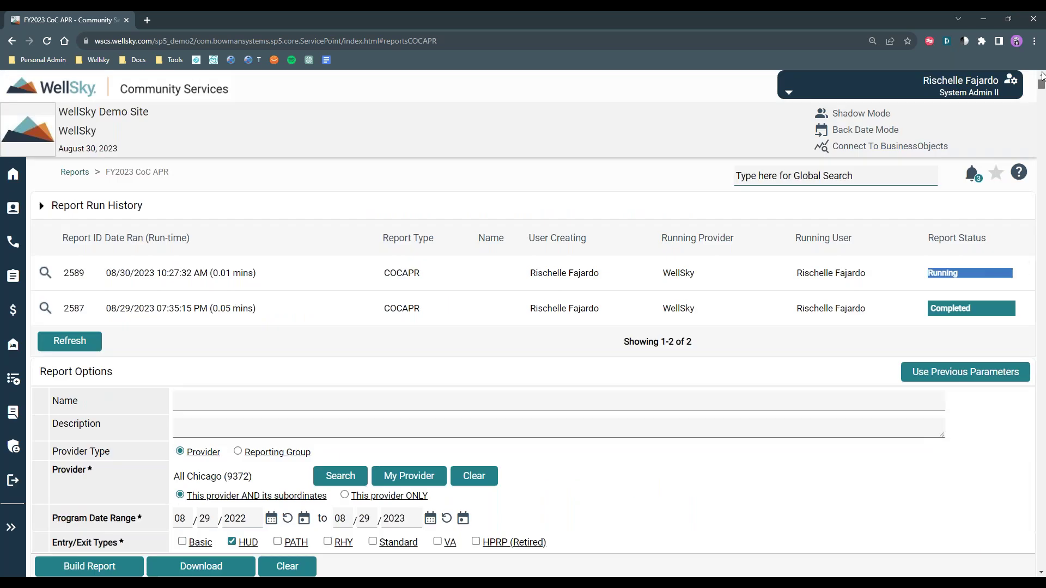
pyautogui.click(18, 181)
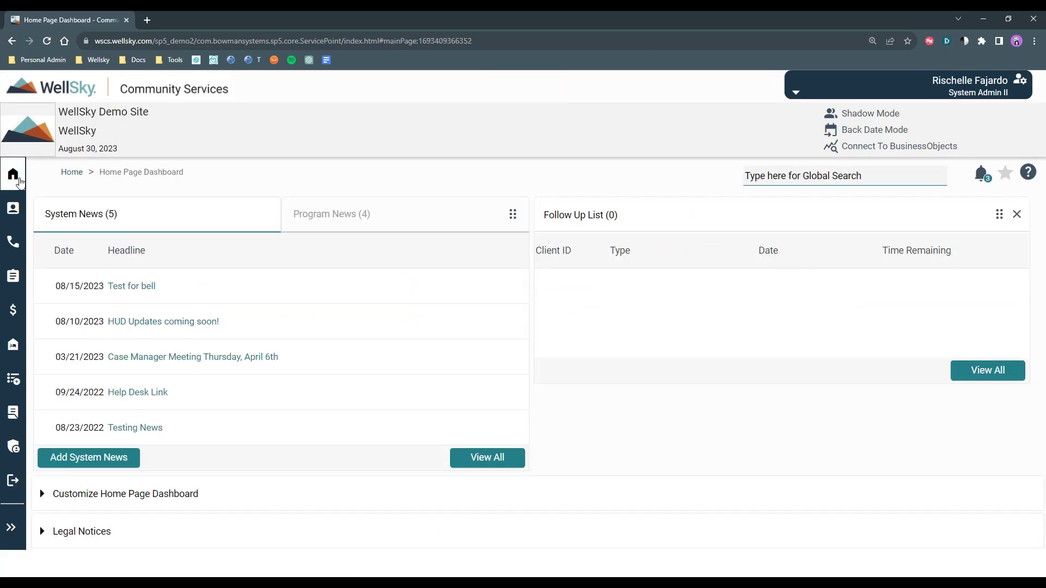
pyautogui.click(10, 527)
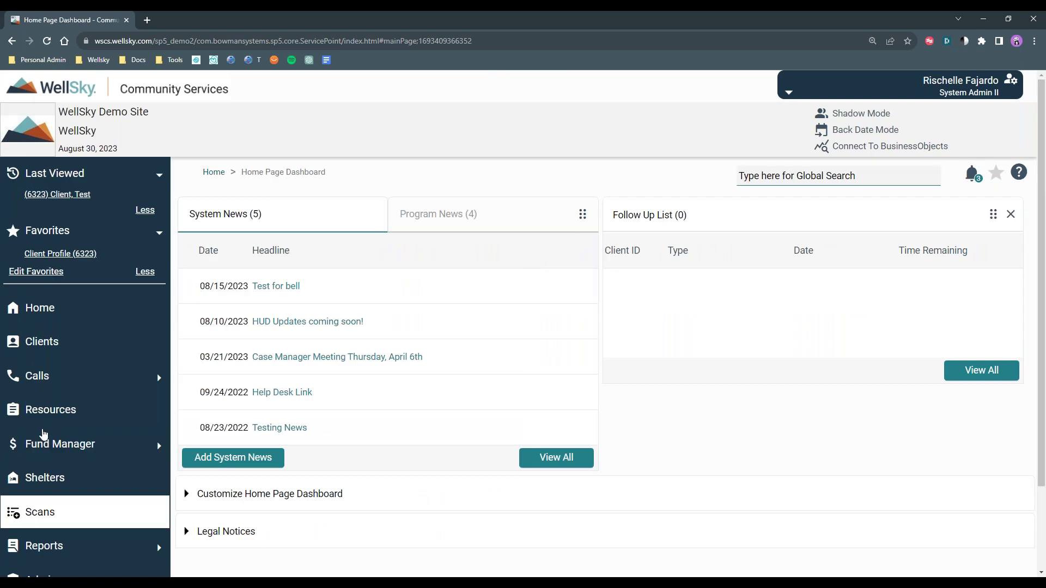
# Open the last viewed client's profile and start a new service from the Service Transaction Dashboard
pyautogui.click(64, 195)
pyautogui.scroll(-4, 688, 303)
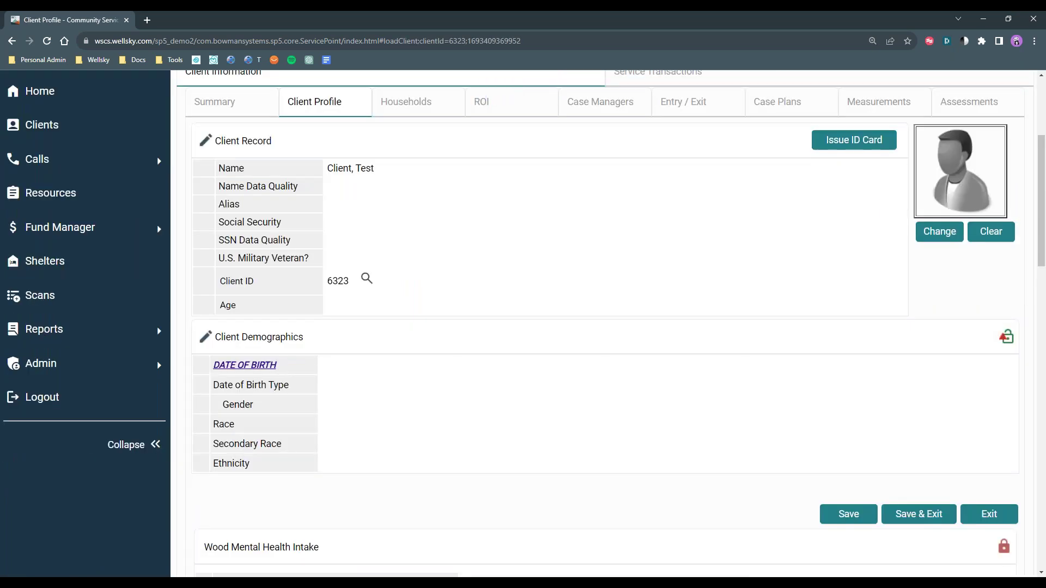
pyautogui.scroll(3, 563, 442)
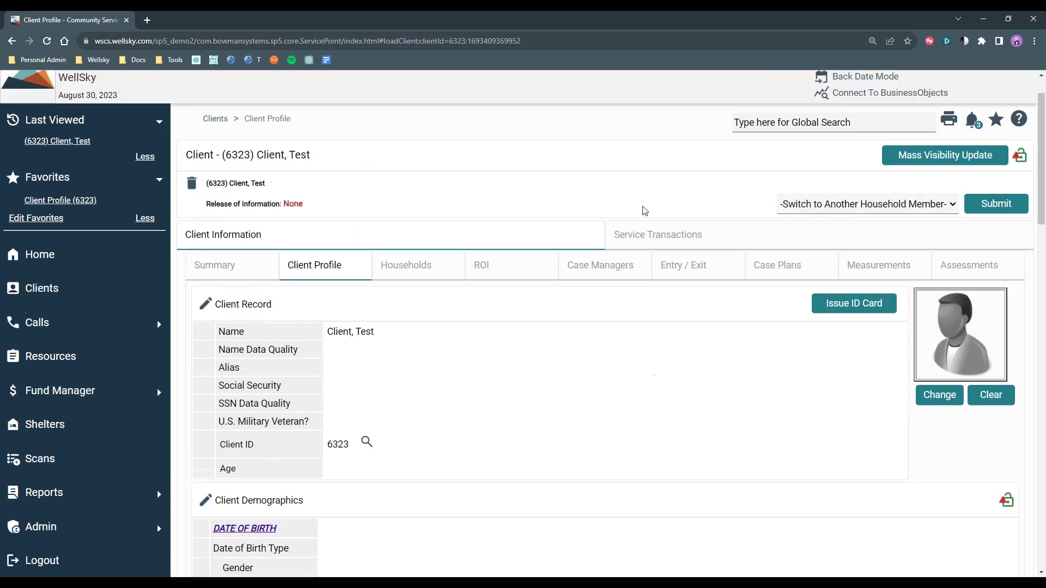
pyautogui.click(655, 235)
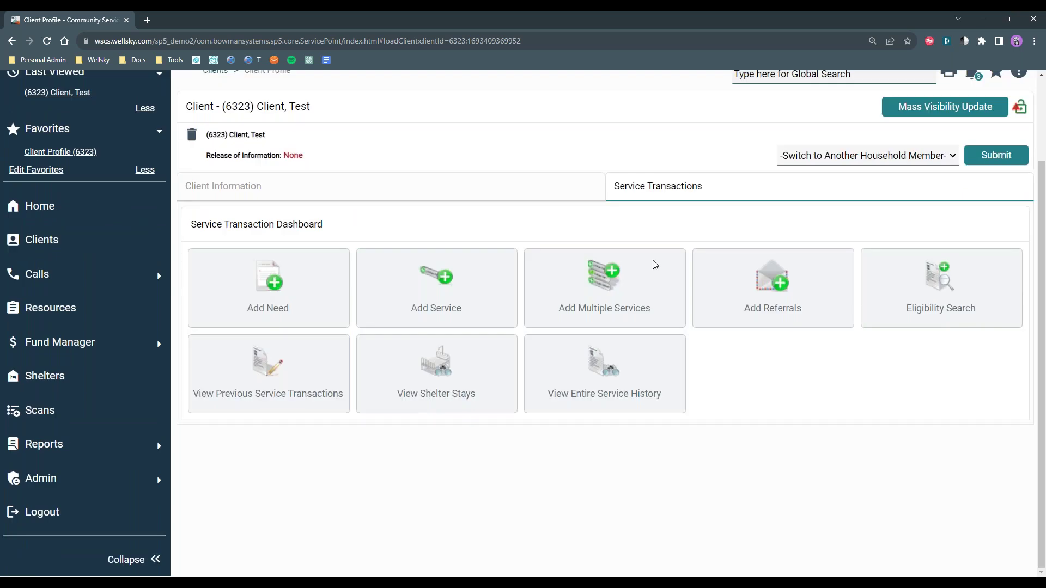
pyautogui.click(446, 298)
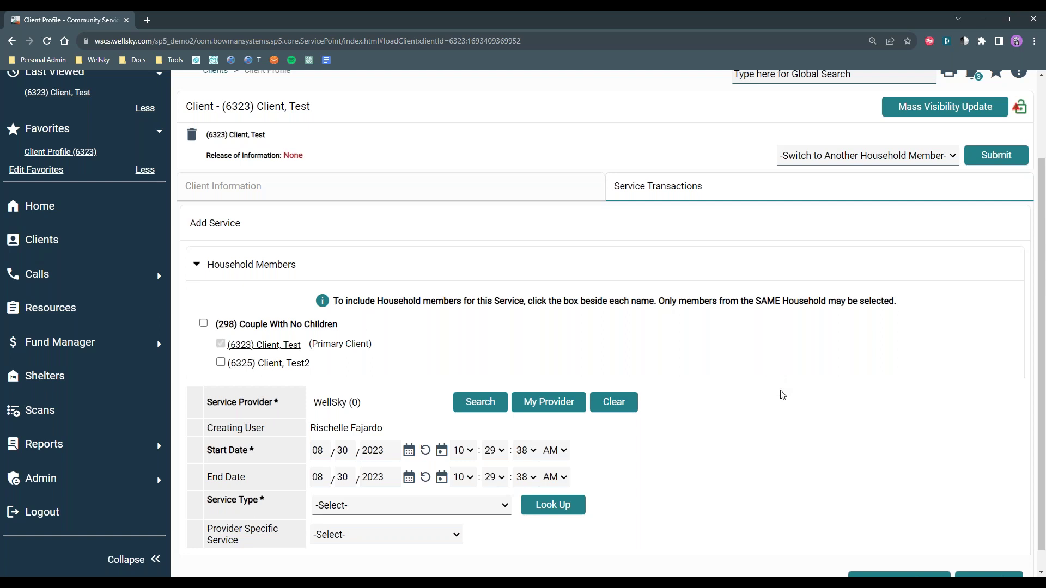
# Review the Service Type and Provider Specific Service choices in the Add Service form without selecting any
pyautogui.scroll(-1, 779, 425)
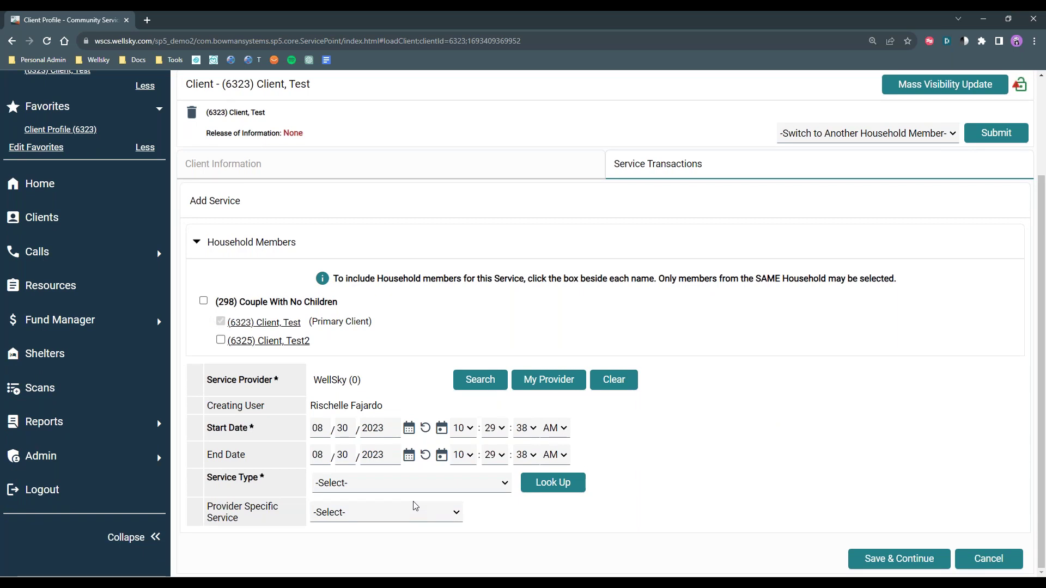
pyautogui.click(426, 487)
pyautogui.click(423, 514)
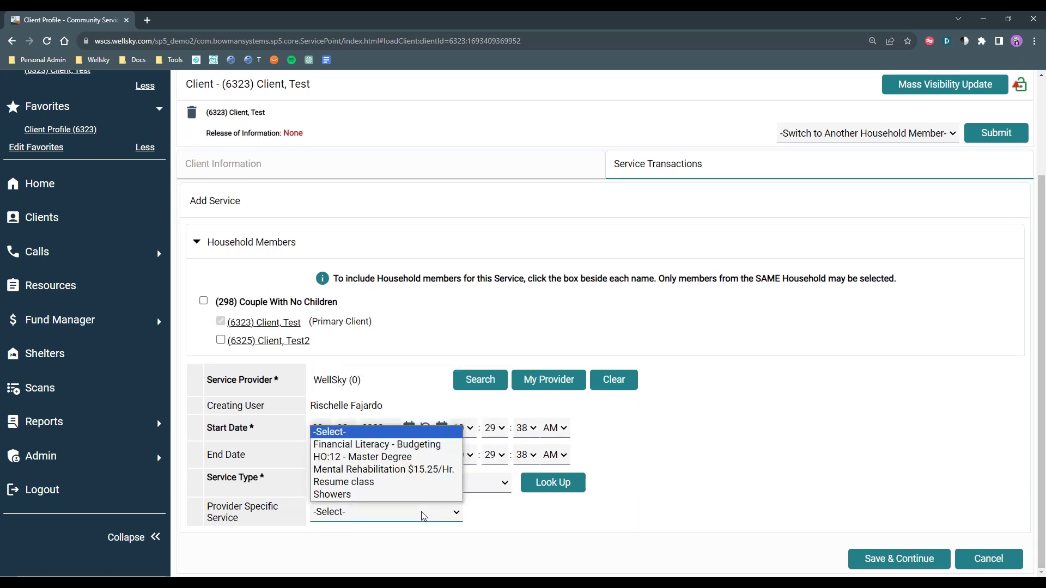
pyautogui.click(810, 479)
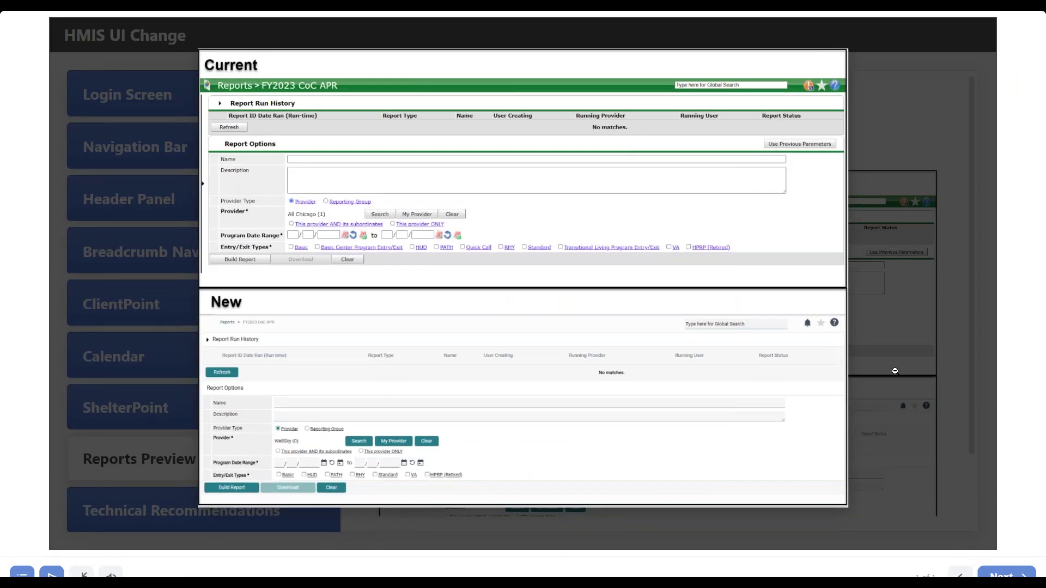
# Switch to the HMIS UI Change course, close the enlarged Reports Preview image and view the Technical Recommendations
pyautogui.click(935, 435)
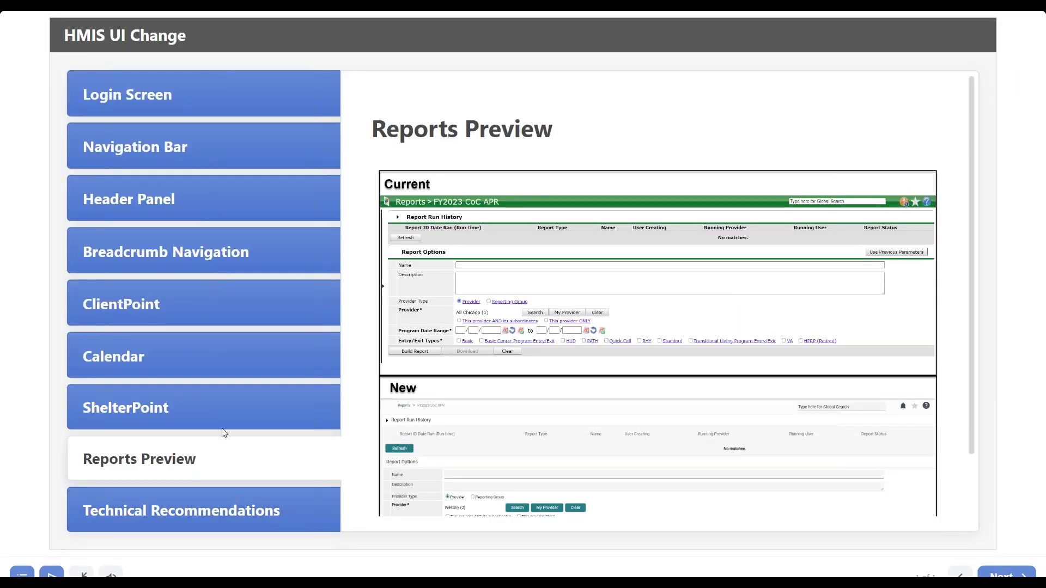
pyautogui.click(225, 523)
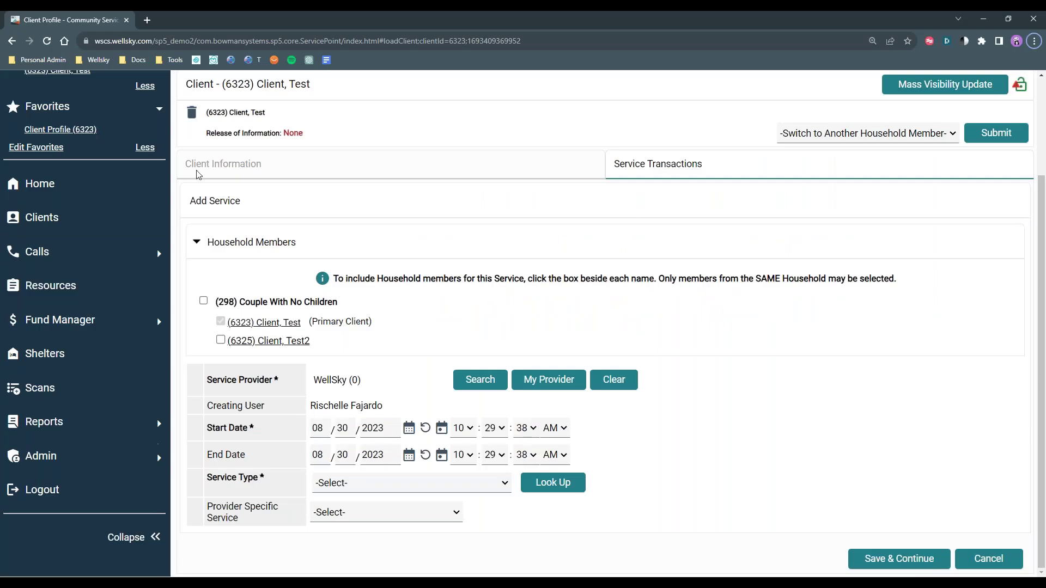
# Discard the unfinished service by reopening the favorited Client Profile, and look through its Wood Mental Health Intake section
pyautogui.click(30, 129)
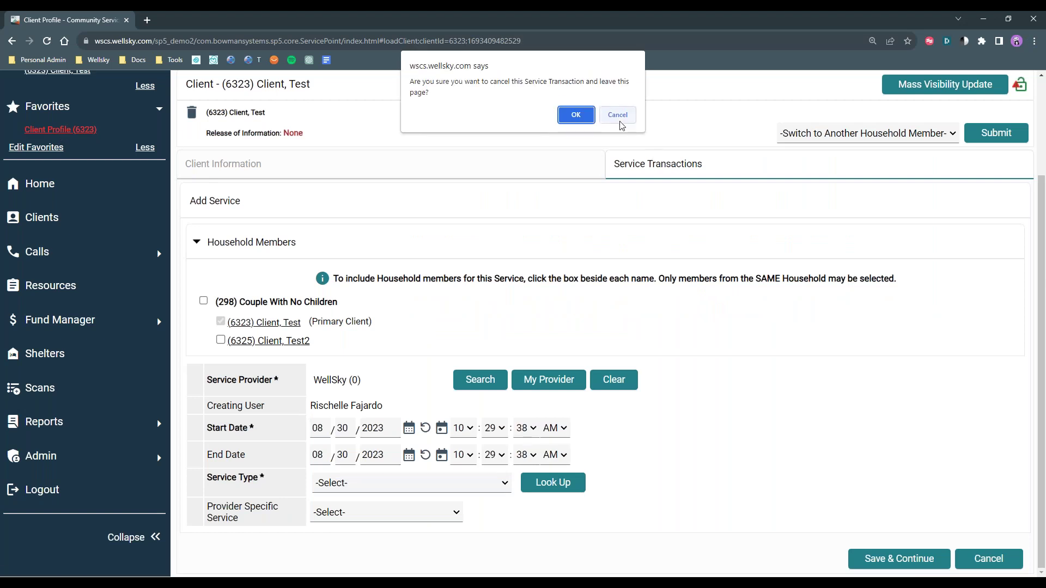
pyautogui.click(576, 115)
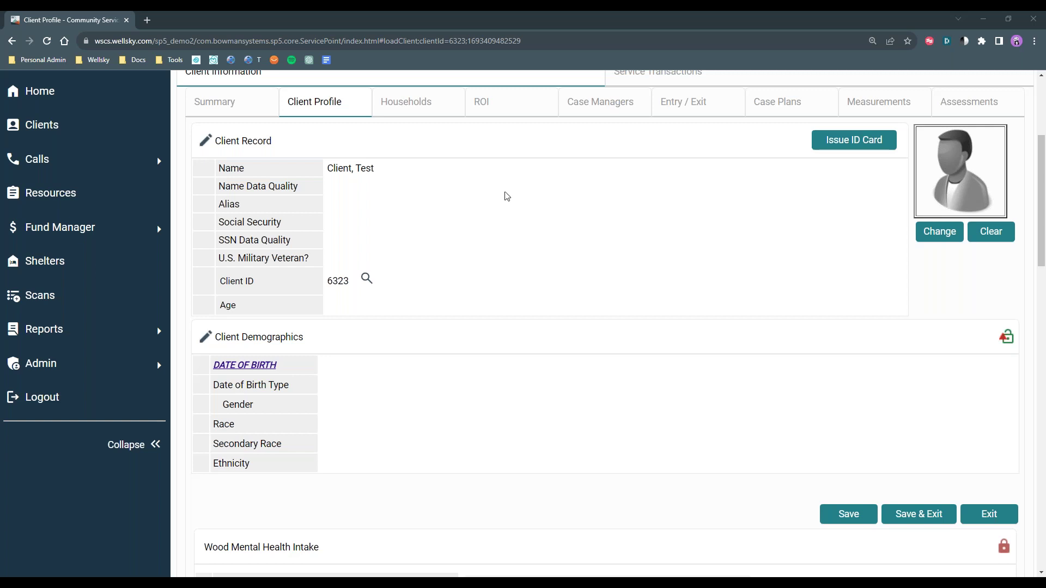
pyautogui.scroll(-7, 553, 275)
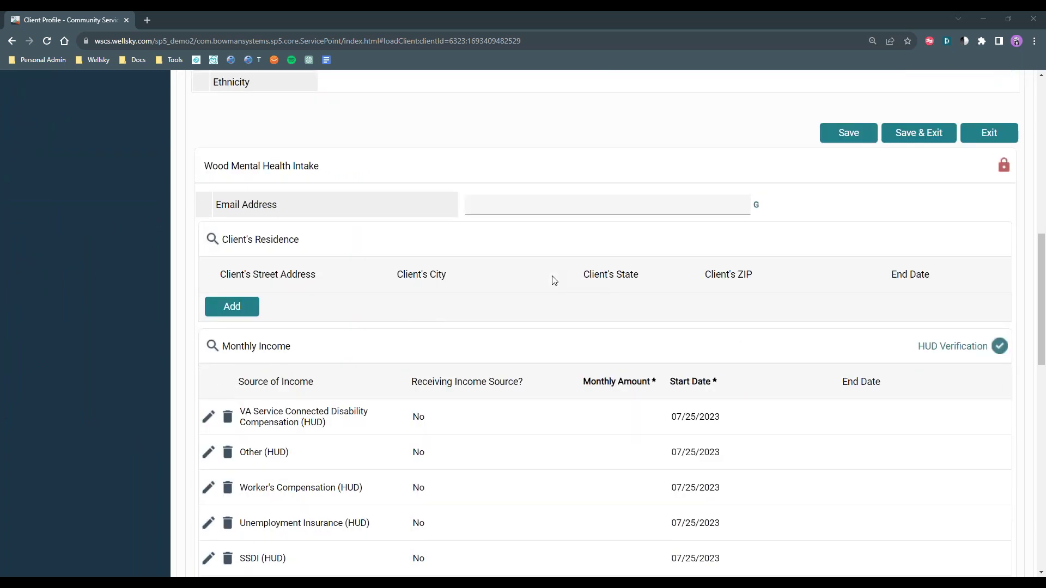
pyautogui.scroll(-2, 553, 280)
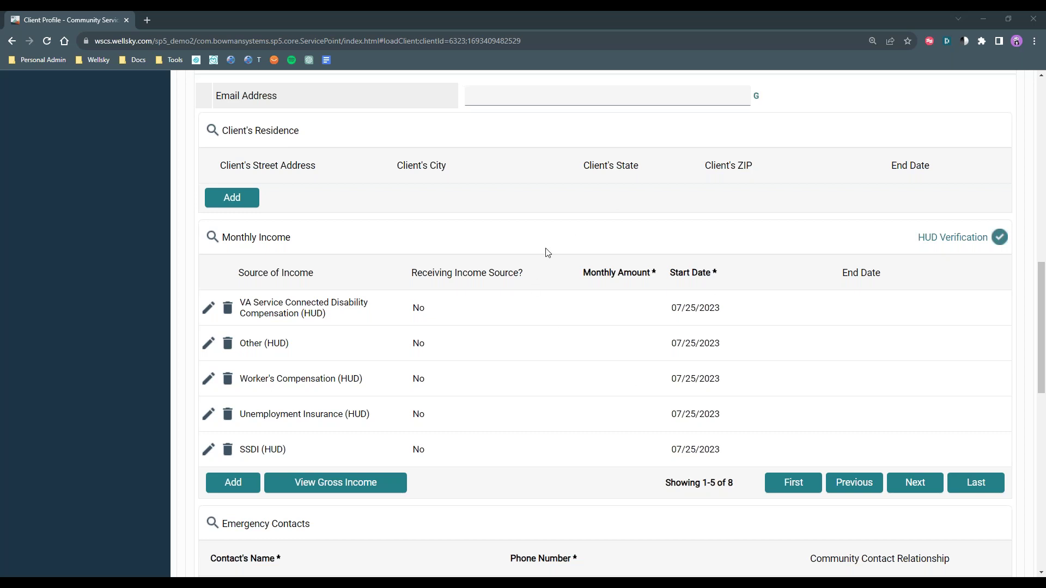
pyautogui.scroll(3, 545, 251)
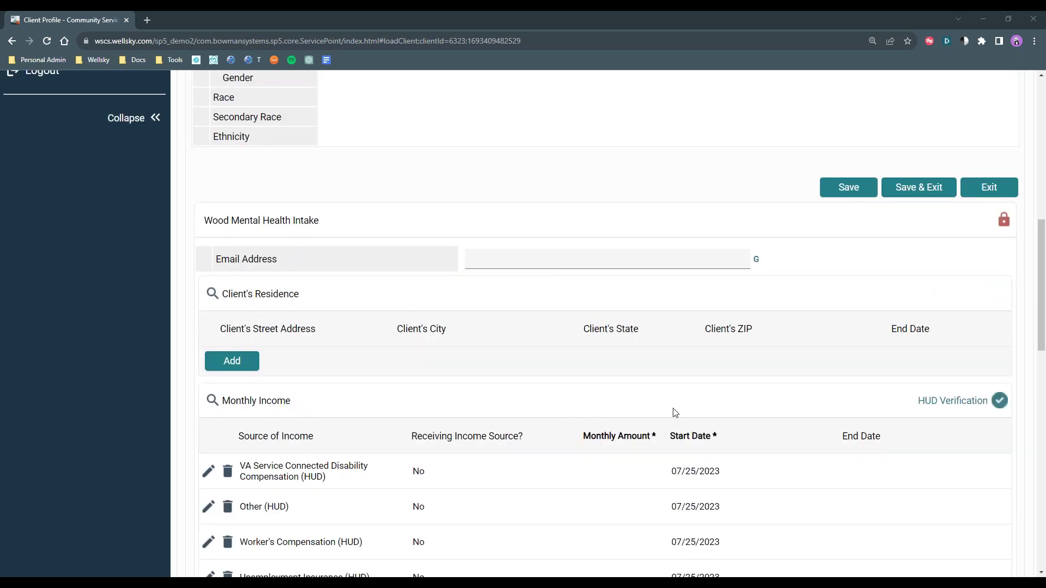
pyautogui.scroll(10, 724, 348)
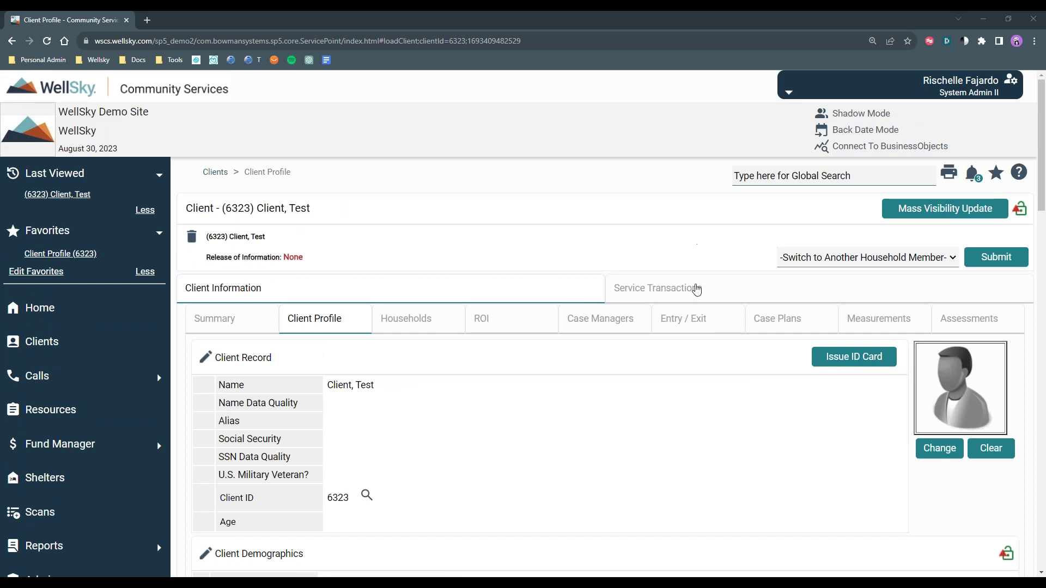
# View the client's entire service history under Service Transactions, and start a new referral from the Previous Referrals list
pyautogui.click(692, 294)
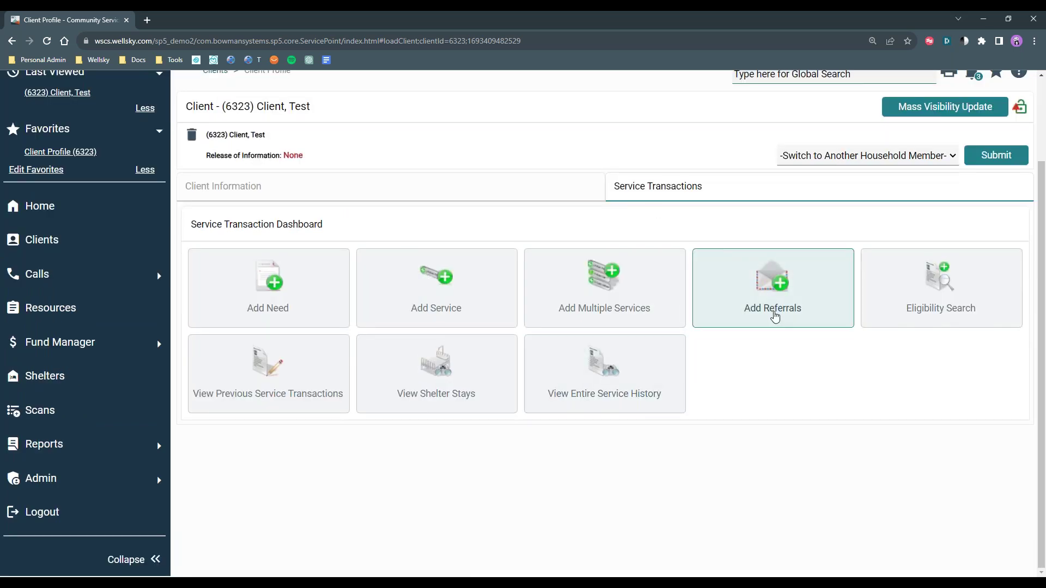
pyautogui.click(602, 363)
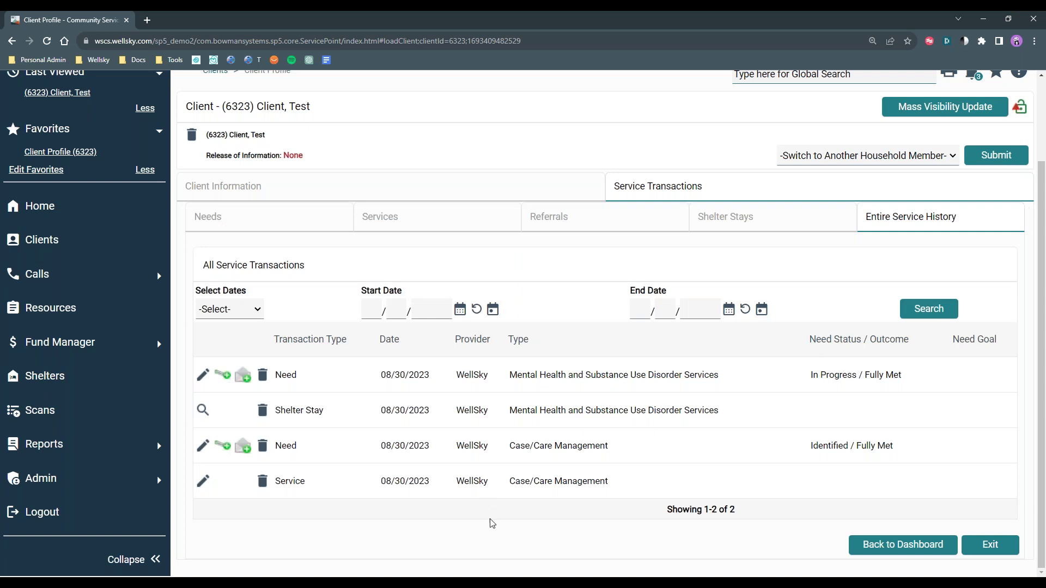
pyautogui.click(537, 217)
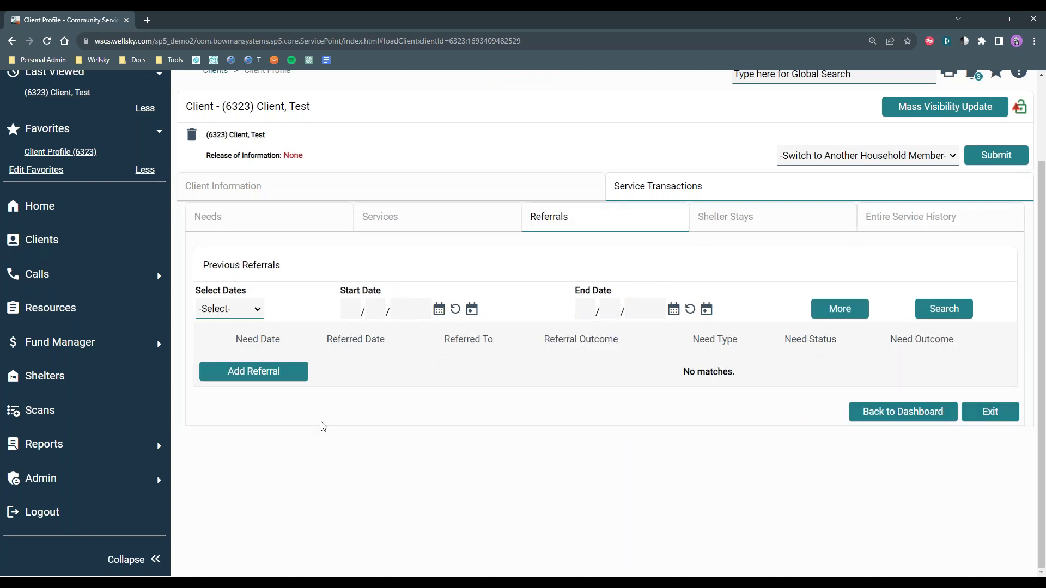
pyautogui.click(285, 375)
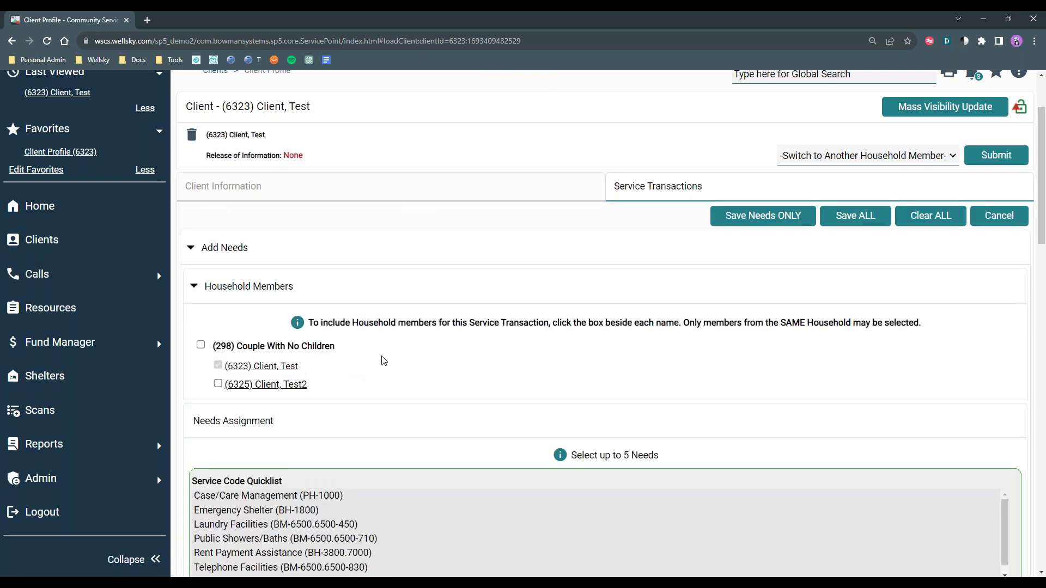
# Include the whole Couple With No Children household in the referral and add Laundry Facilities (BM-6500.6500-450) as its need
pyautogui.click(201, 346)
pyautogui.scroll(-2, 467, 355)
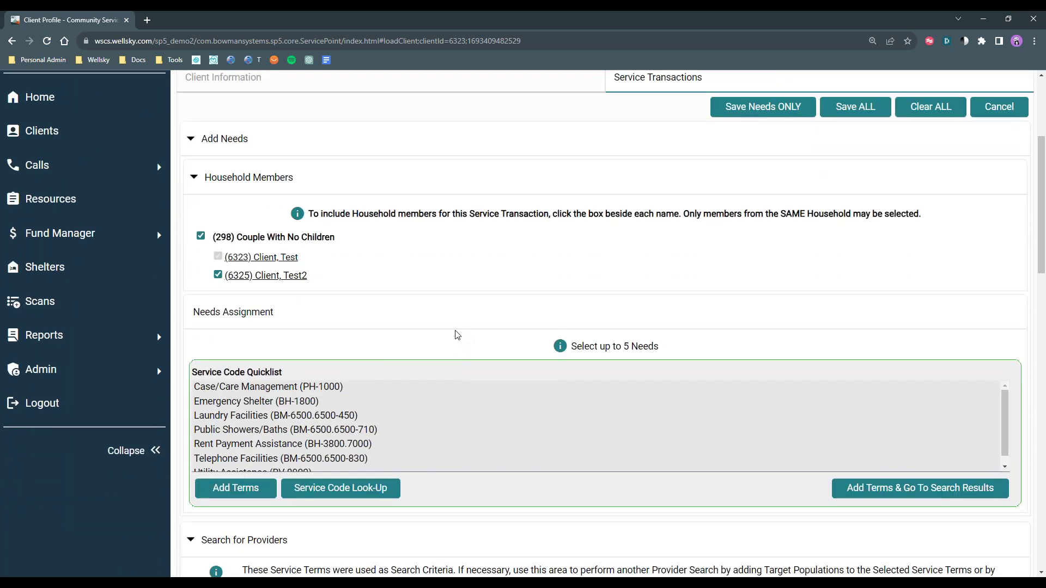
pyautogui.scroll(-1, 354, 344)
pyautogui.click(260, 351)
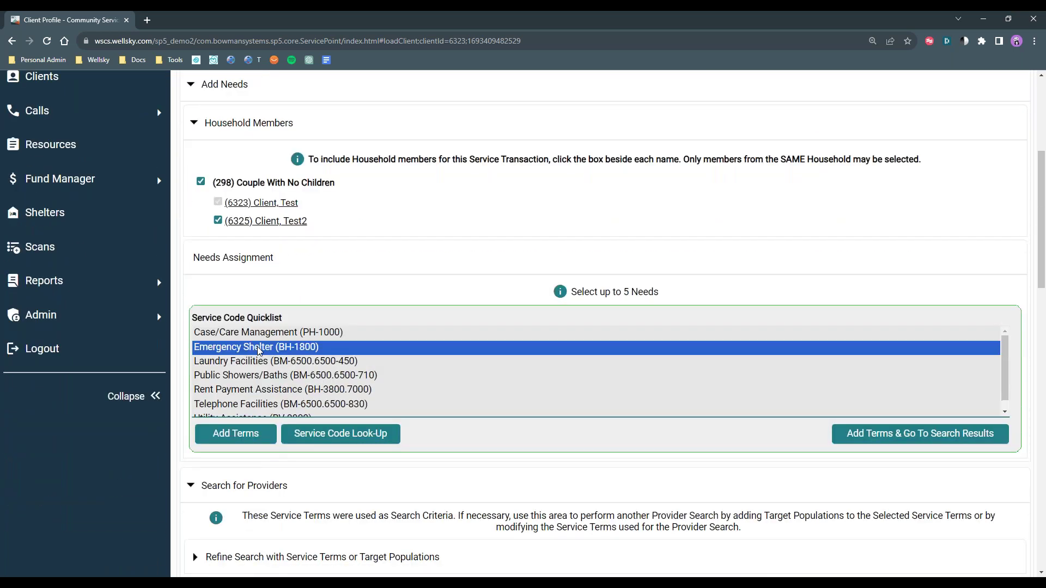
pyautogui.click(322, 364)
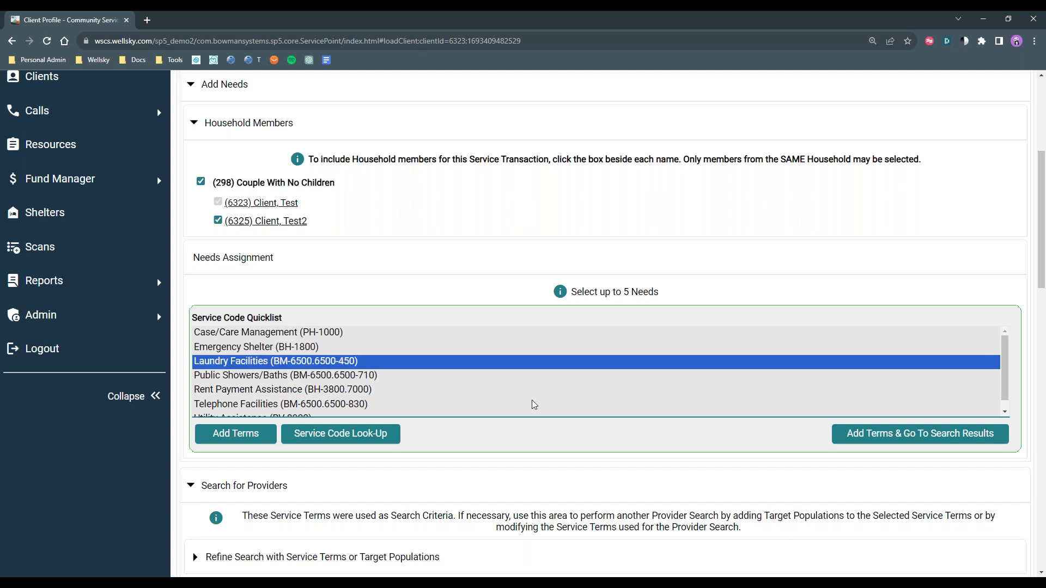
pyautogui.click(256, 443)
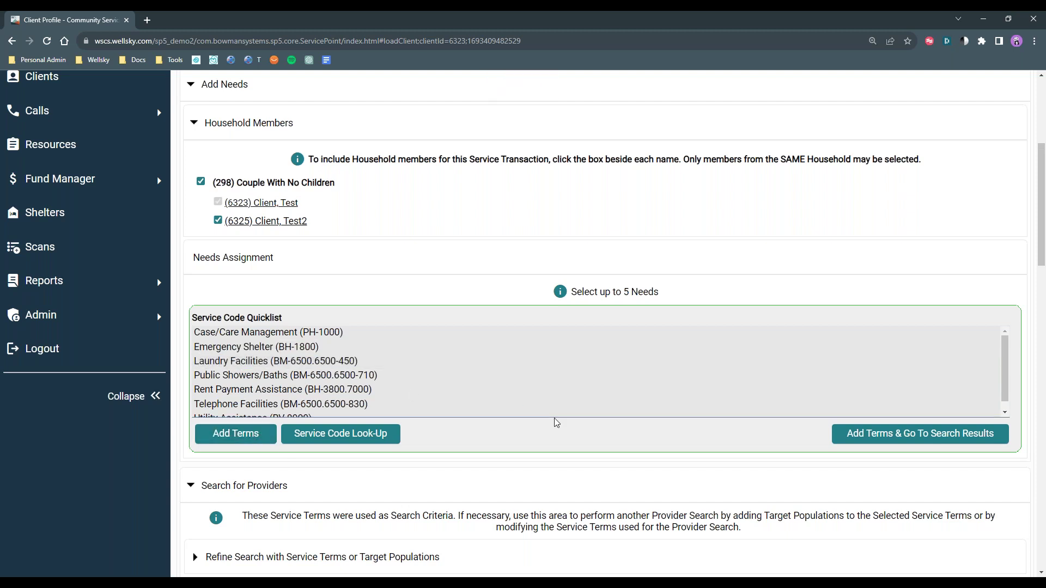
# Add Young Adult Shelter (YAS) from the provider search results to the referral's selected providers
pyautogui.scroll(-1, 553, 409)
pyautogui.scroll(-3, 565, 434)
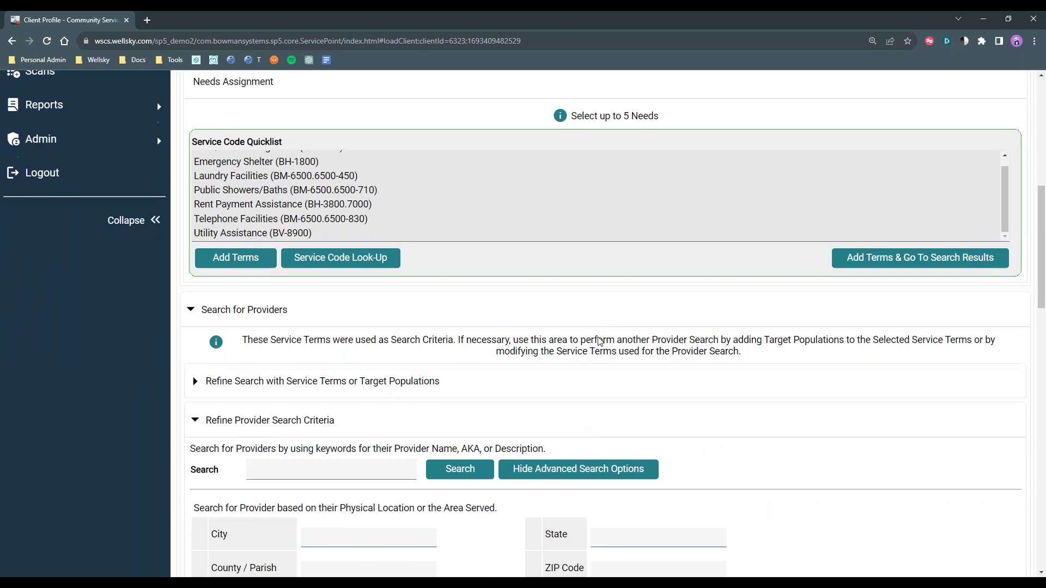
pyautogui.scroll(-2, 599, 342)
pyautogui.scroll(-3, 600, 342)
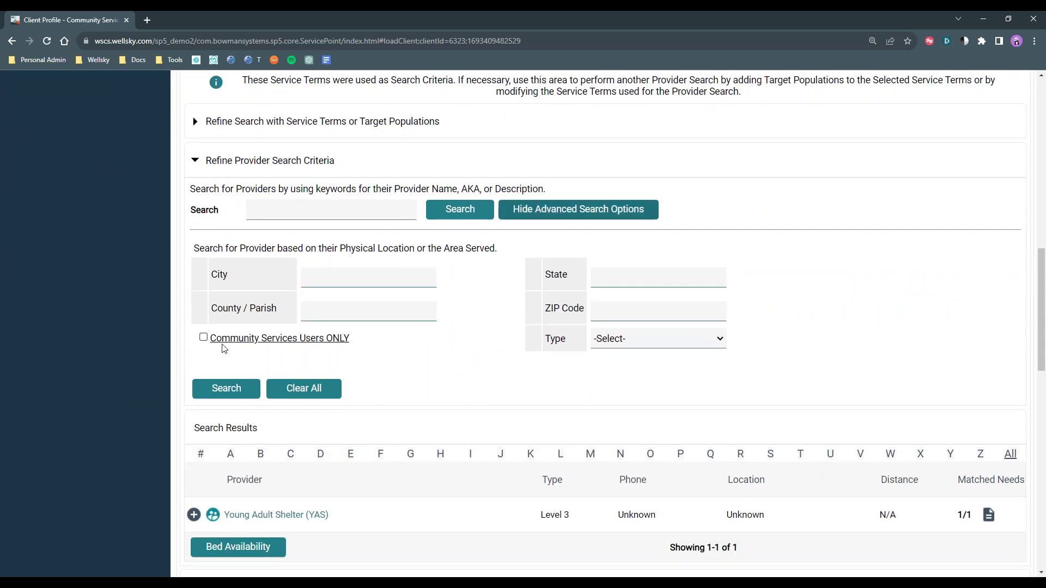
pyautogui.click(194, 515)
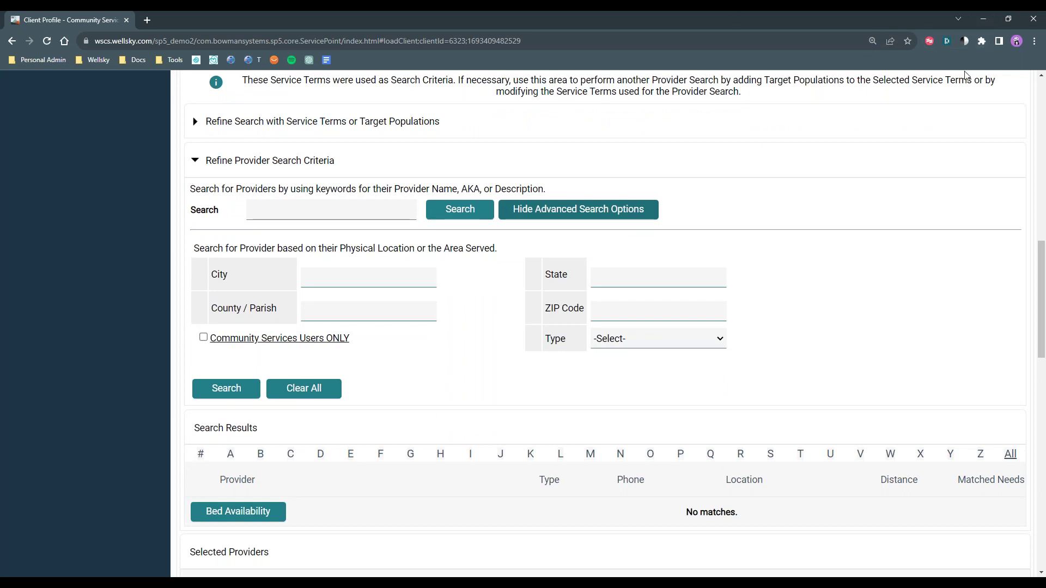
# Enable the High Contrast browser extension and return to the beginning of the Add Needs form
pyautogui.click(965, 42)
pyautogui.click(925, 124)
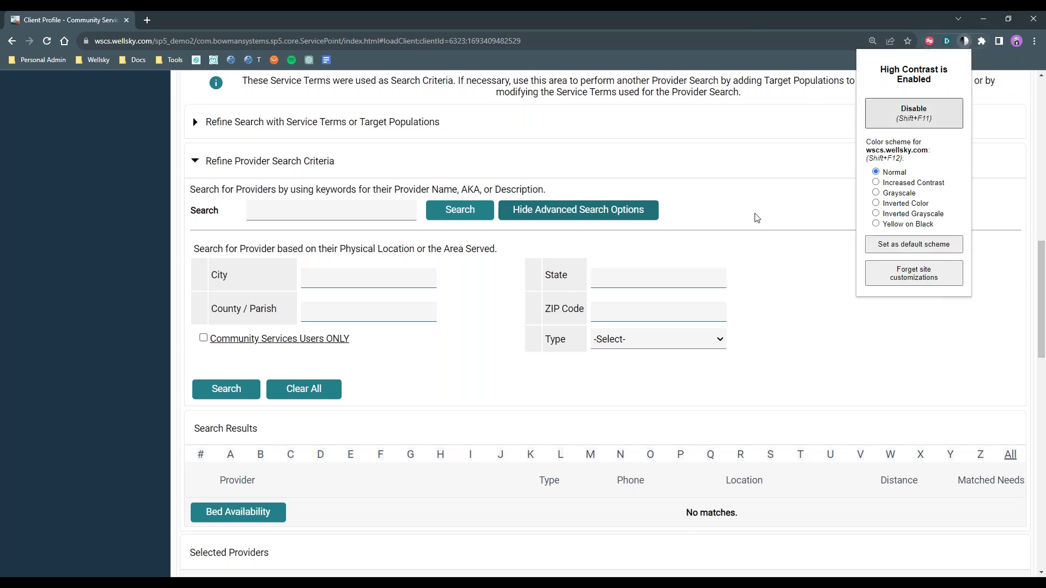
pyautogui.scroll(5, 755, 217)
pyautogui.scroll(5, 756, 220)
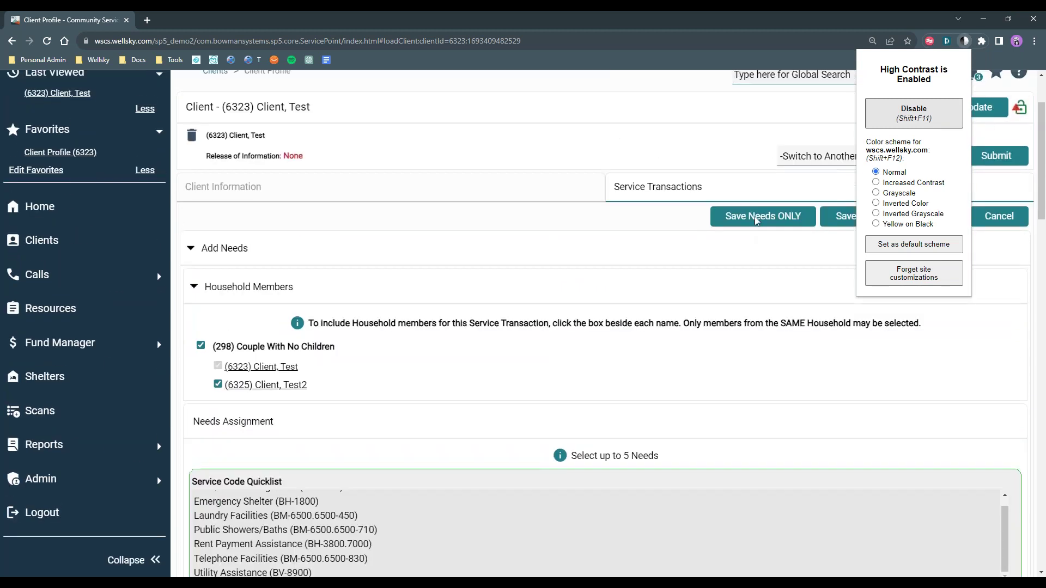
# Preview the referral form in the Increased Contrast, Grayscale and Inverted Color schemes
pyautogui.click(876, 183)
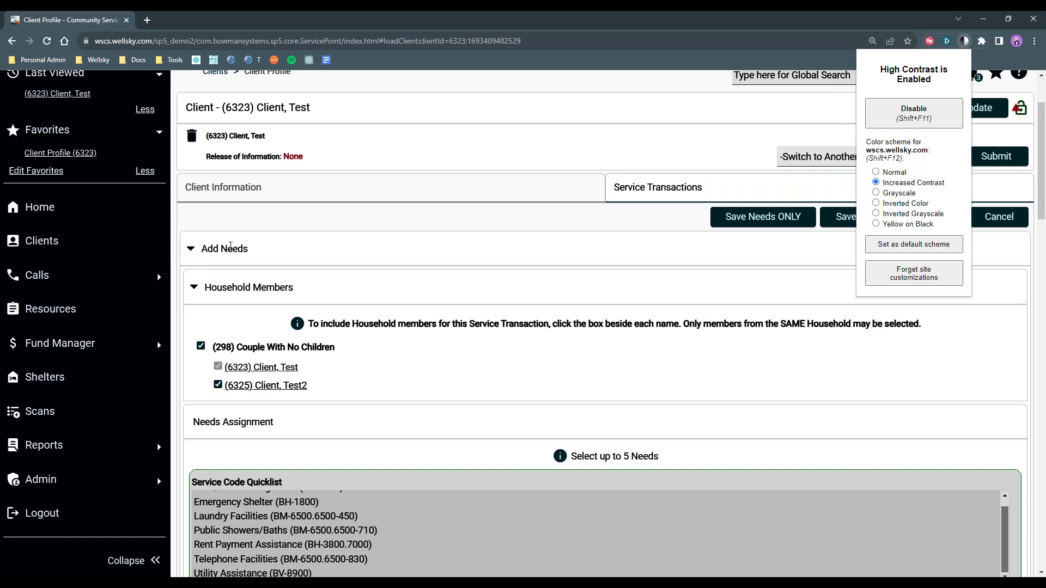
pyautogui.click(876, 194)
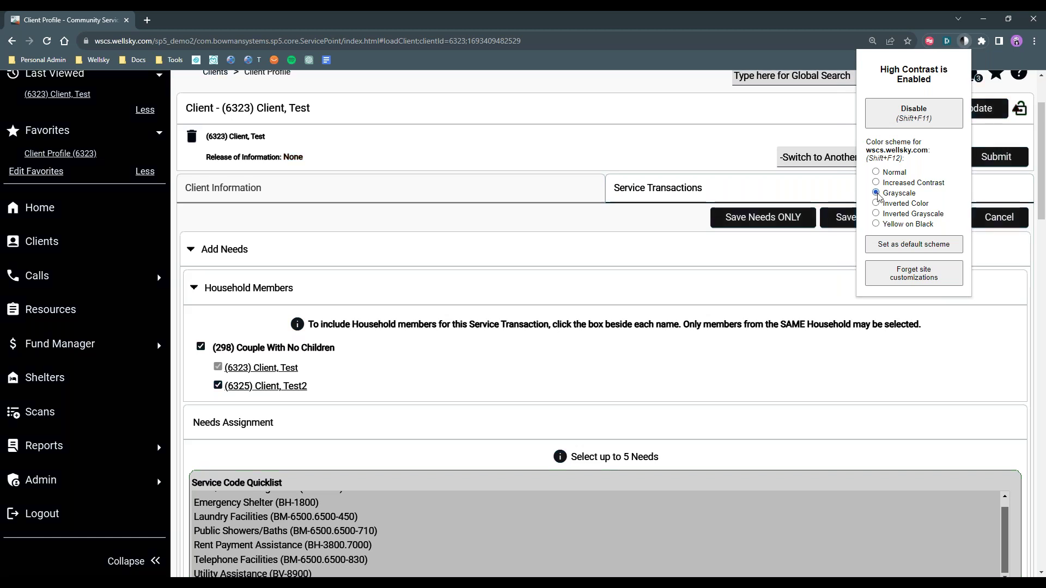
pyautogui.click(876, 203)
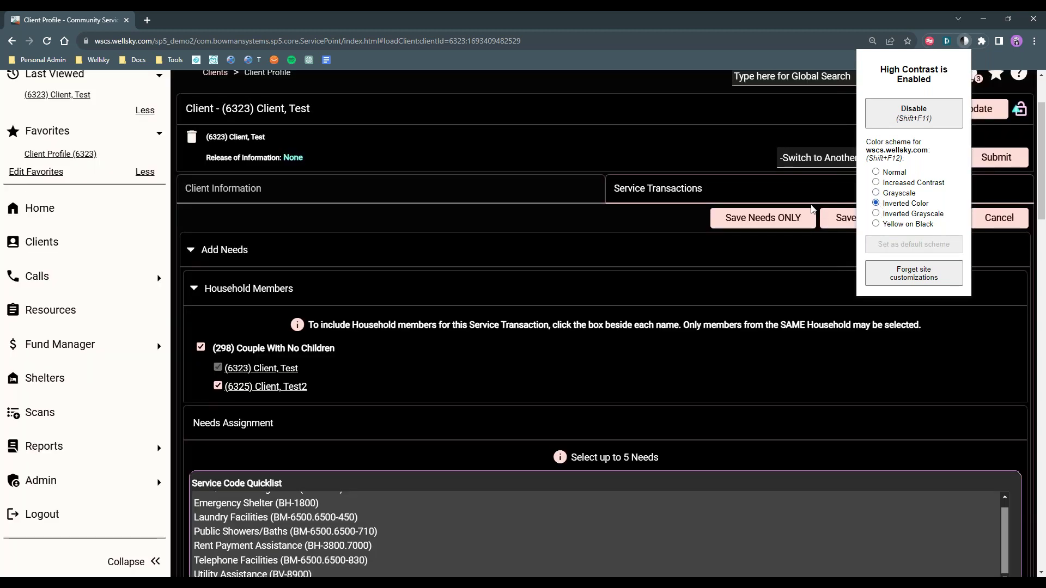
pyautogui.scroll(-1, 518, 329)
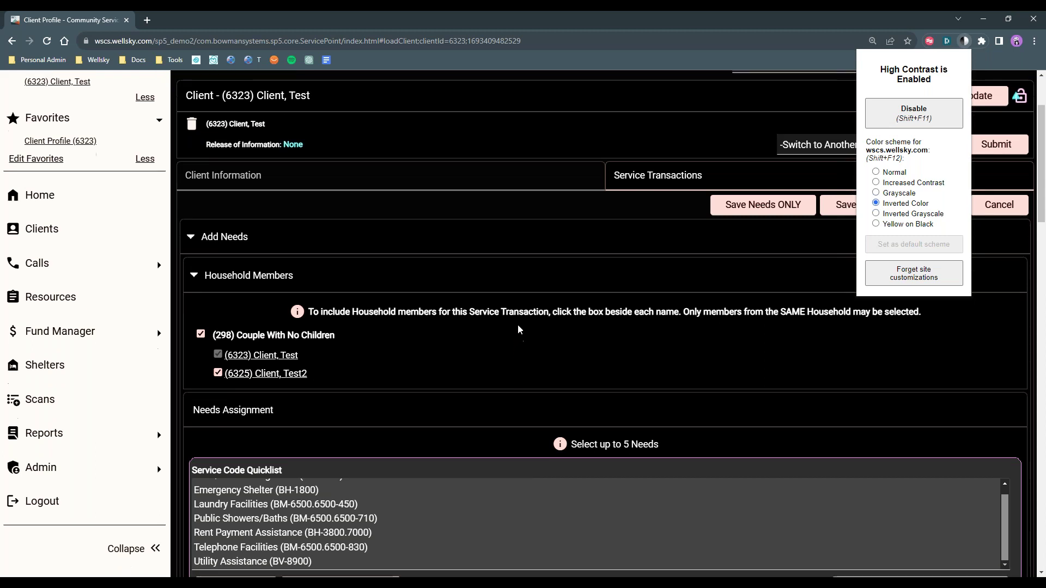
pyautogui.scroll(-3, 518, 329)
pyautogui.scroll(-2, 380, 454)
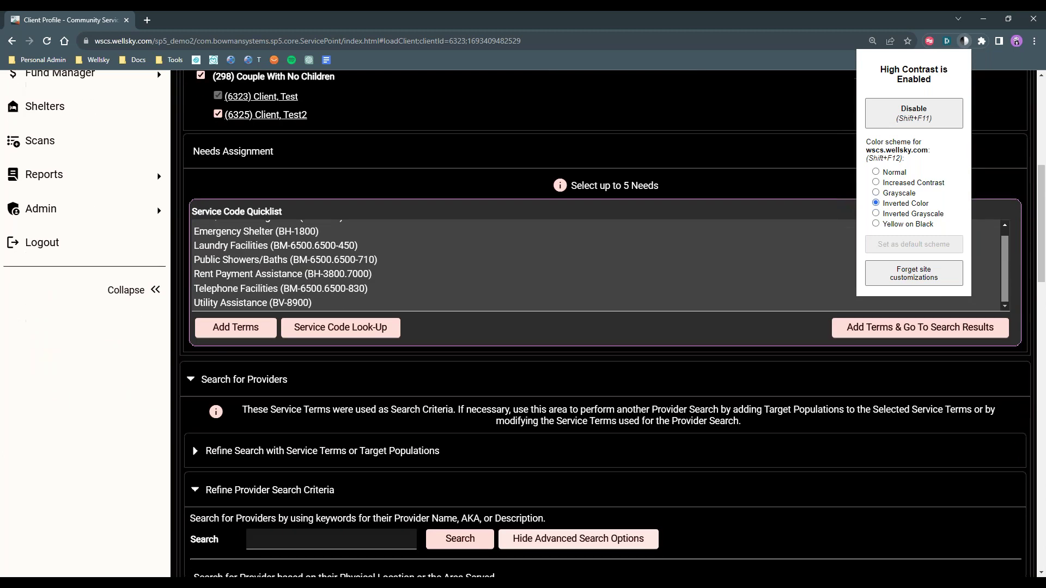
# Preview the Yellow on Black and Inverted Grayscale schemes, and return the page to the Normal color scheme
pyautogui.click(876, 225)
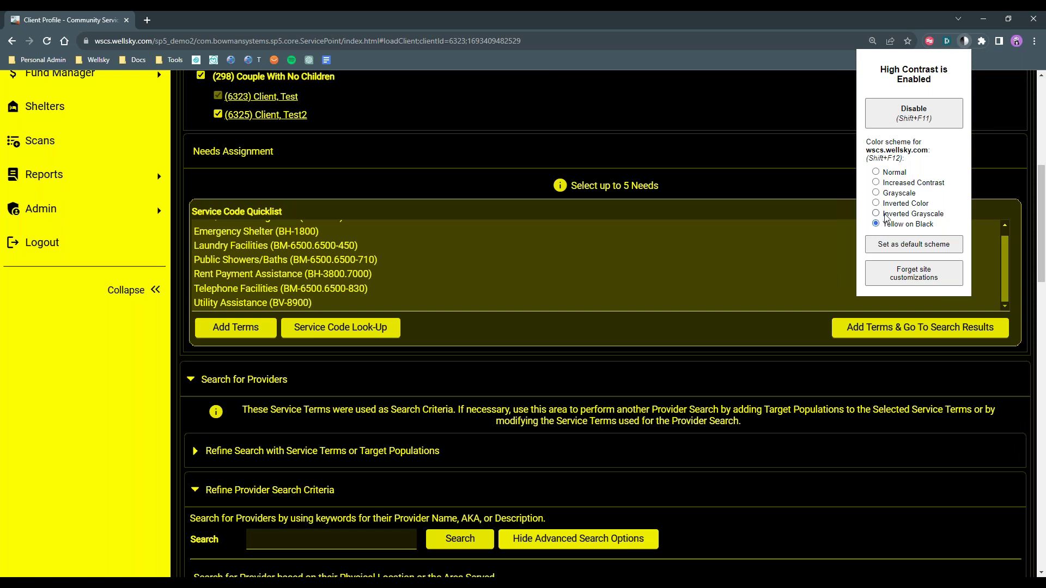
pyautogui.click(876, 214)
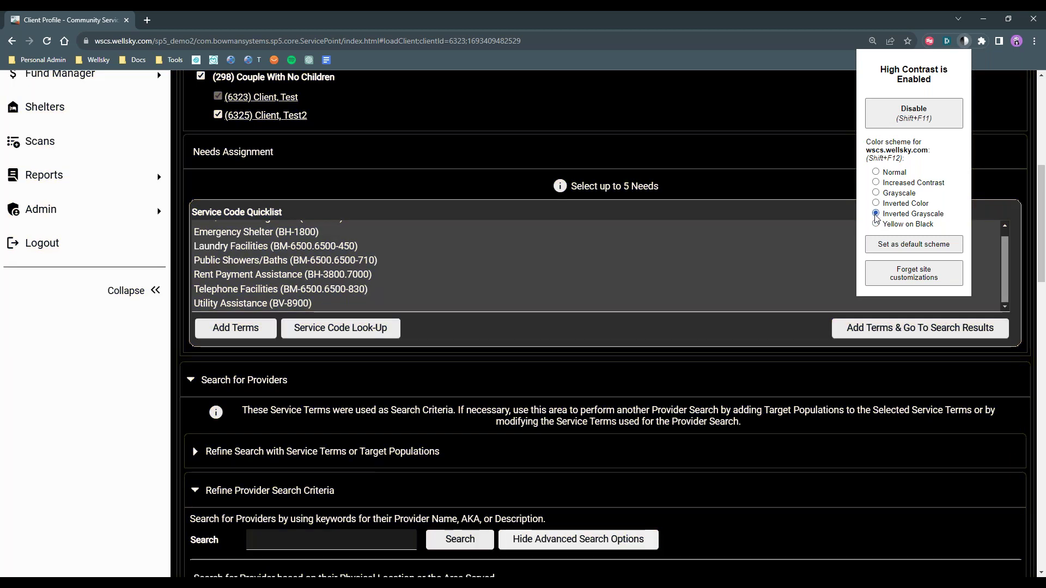
pyautogui.click(877, 172)
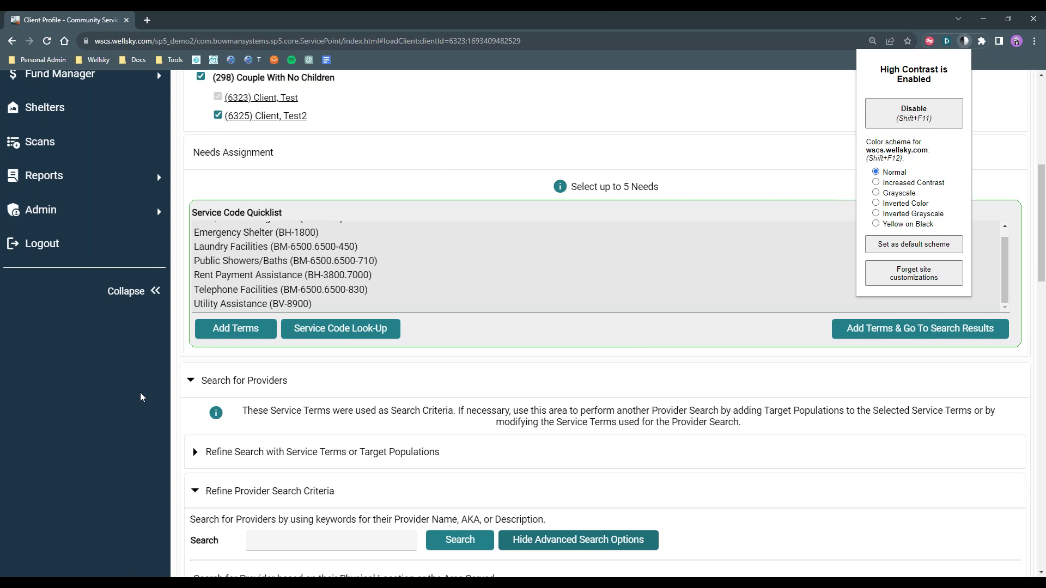
pyautogui.click(704, 112)
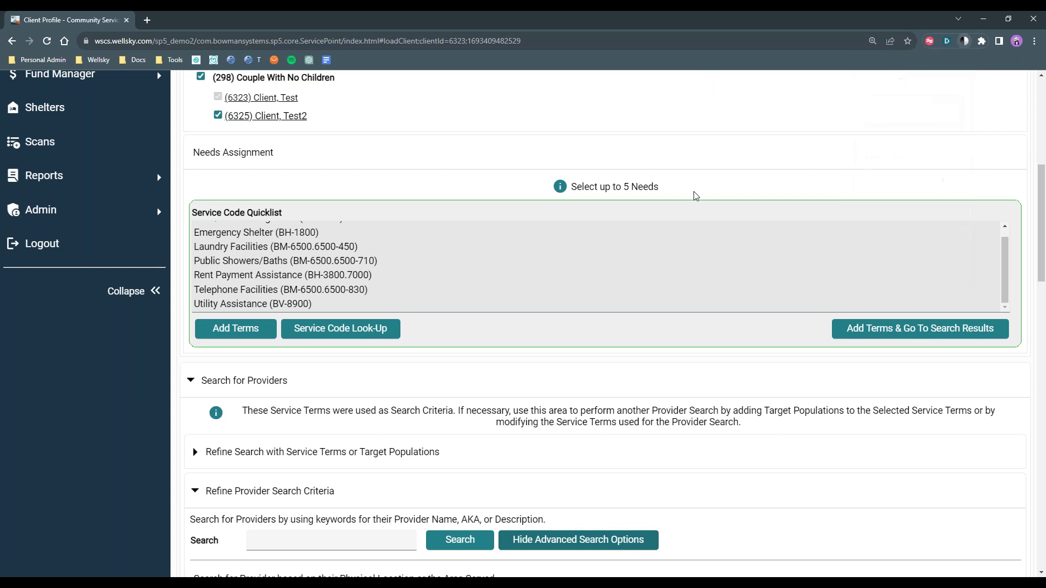
# Abandon the unsaved referral for the Client Information section and look through the Client Profile down to the Call Records
pyautogui.scroll(6, 695, 195)
pyautogui.click(251, 252)
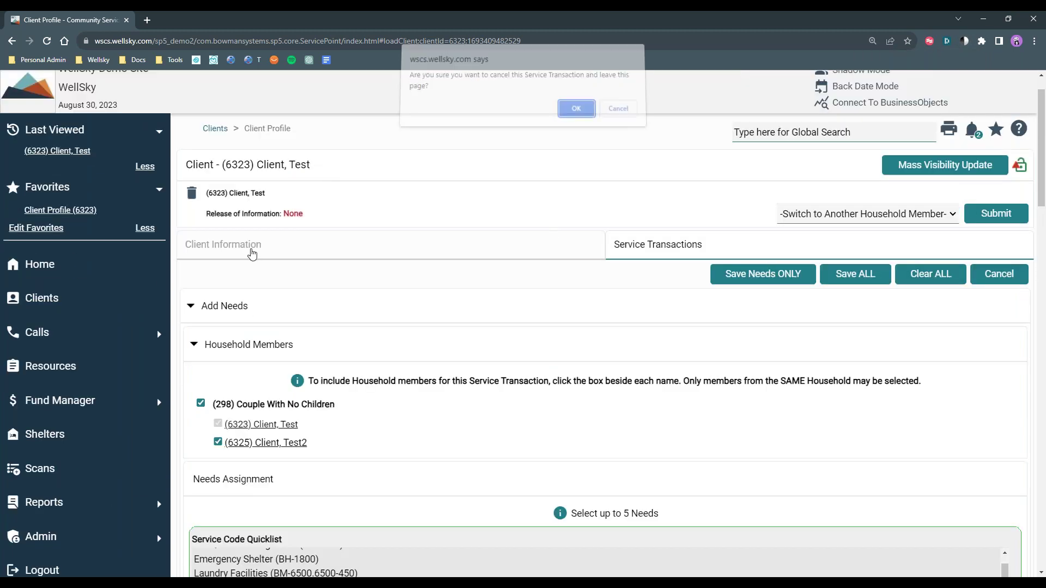
pyautogui.click(590, 114)
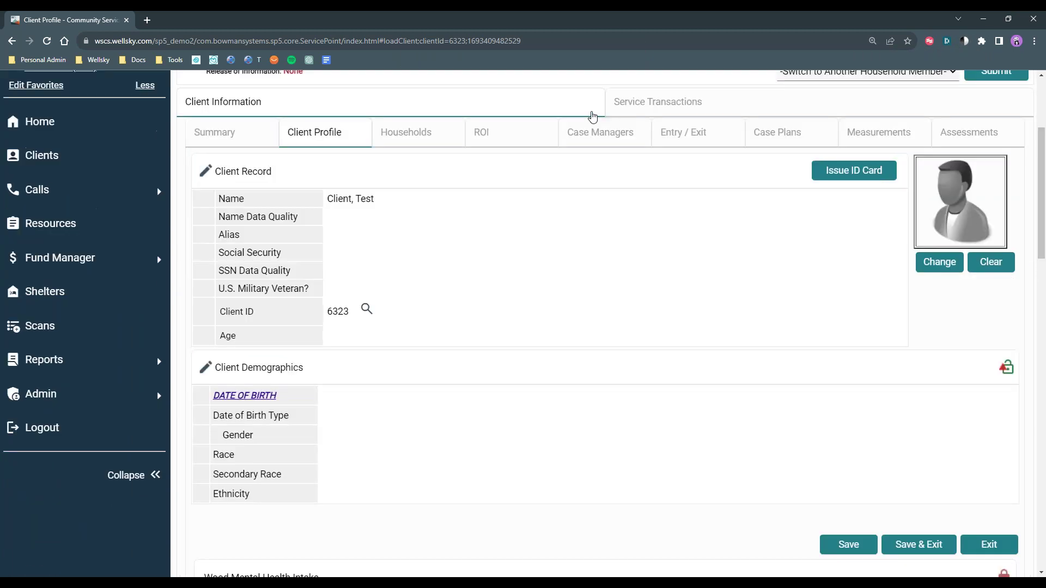
pyautogui.scroll(-4, 507, 271)
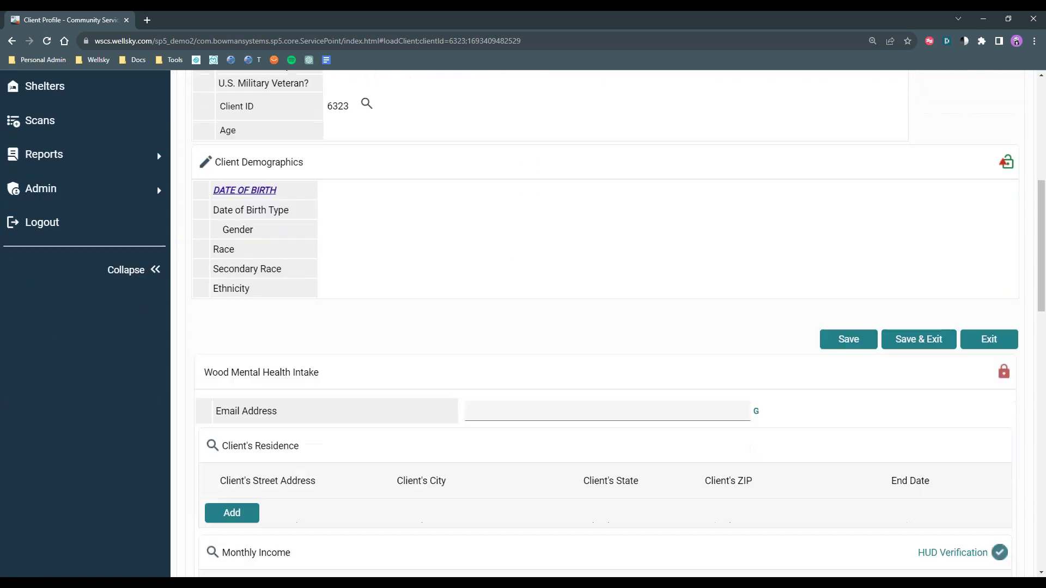
pyautogui.scroll(-10, 507, 266)
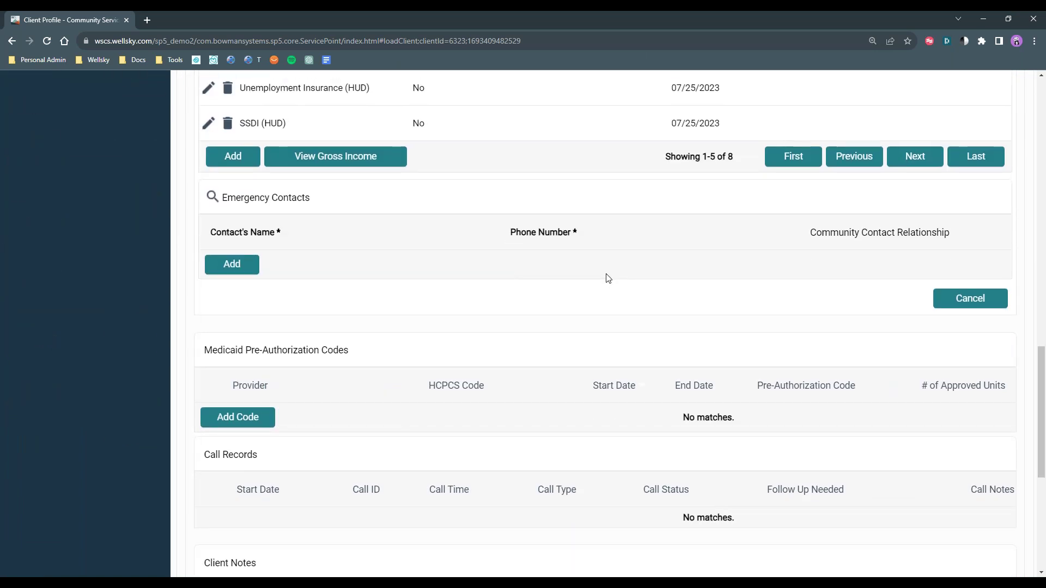
pyautogui.scroll(15, 608, 278)
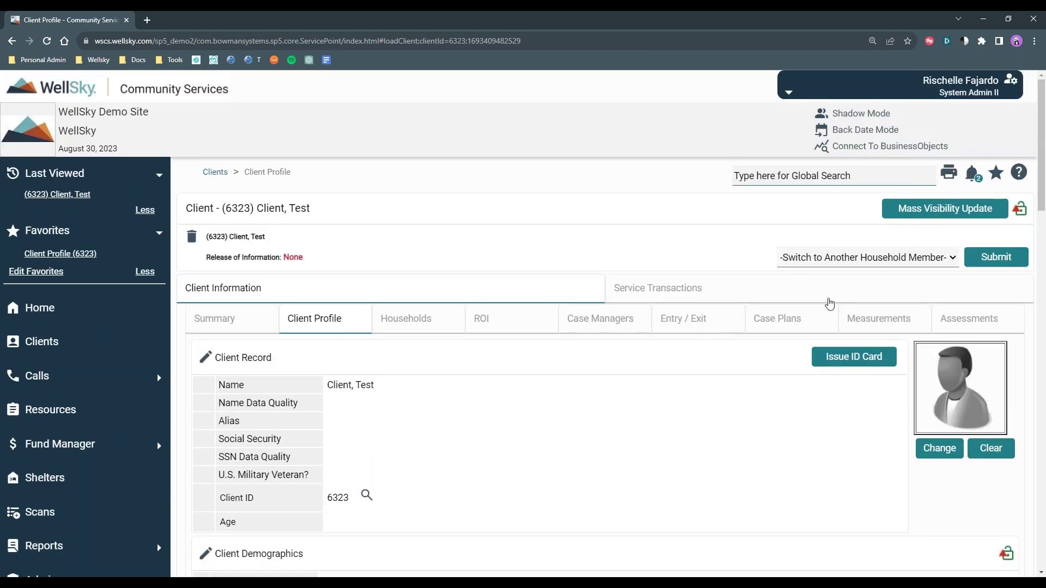
# Open the client's Case Plans and look at the new file attachment option without attaching a file
pyautogui.click(762, 327)
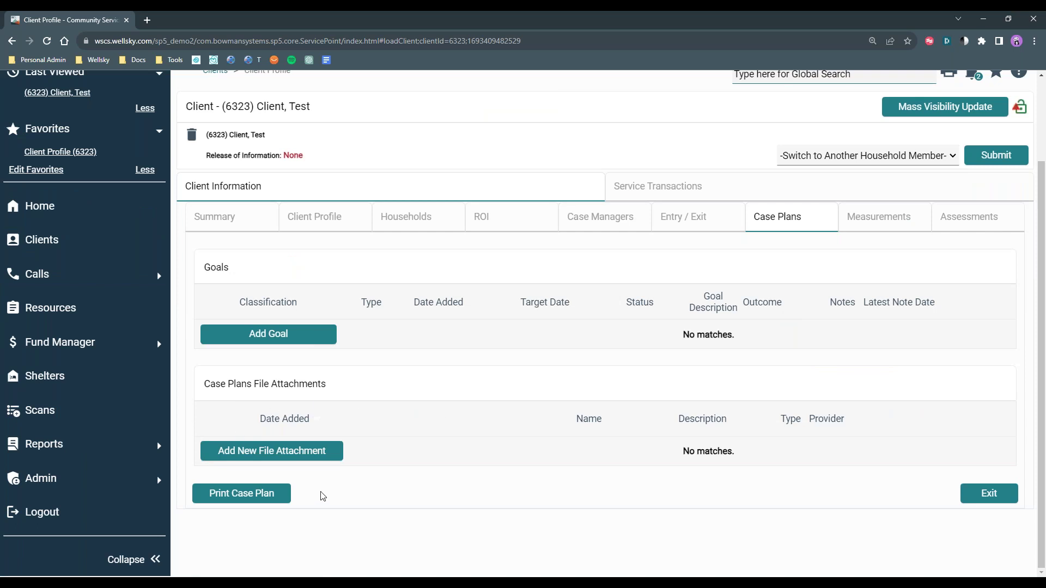
pyautogui.click(287, 452)
pyautogui.click(672, 379)
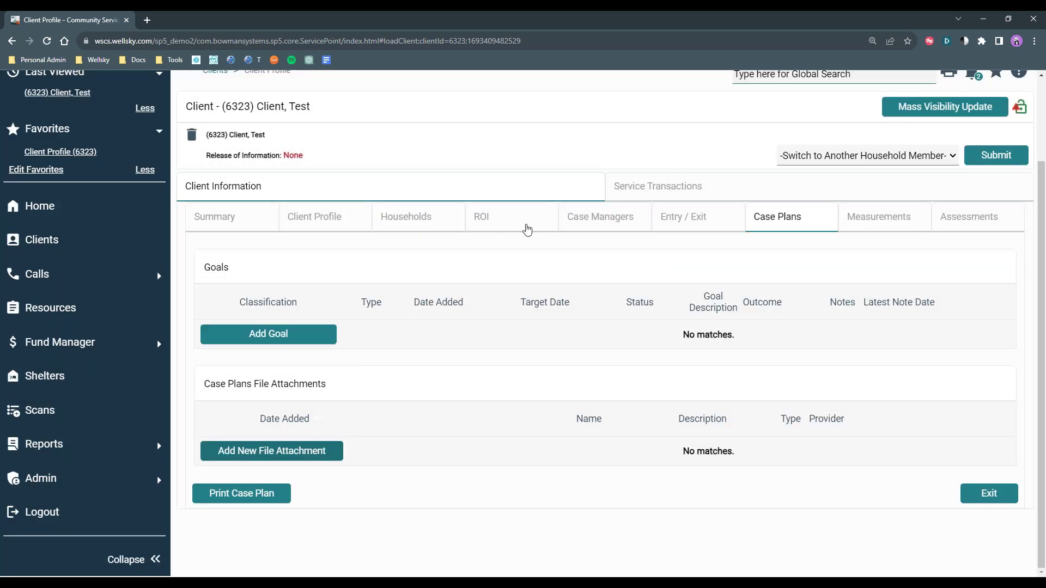
# Open the client's Entry / Exit records at 175% zoom and look at the WellSky entry's file attachments without adding one
pyautogui.click(678, 222)
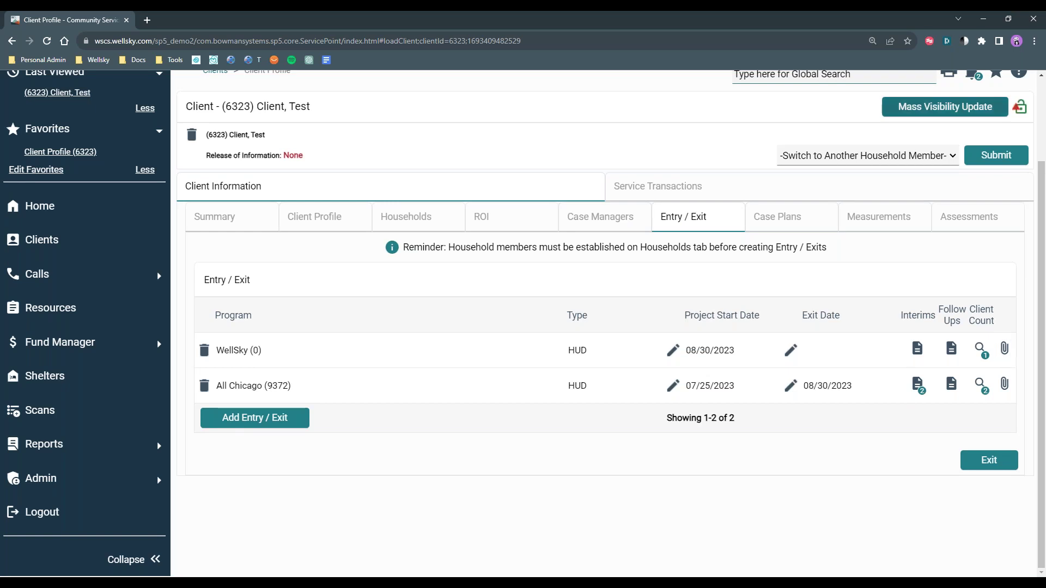
pyautogui.click(873, 41)
pyautogui.click(866, 66)
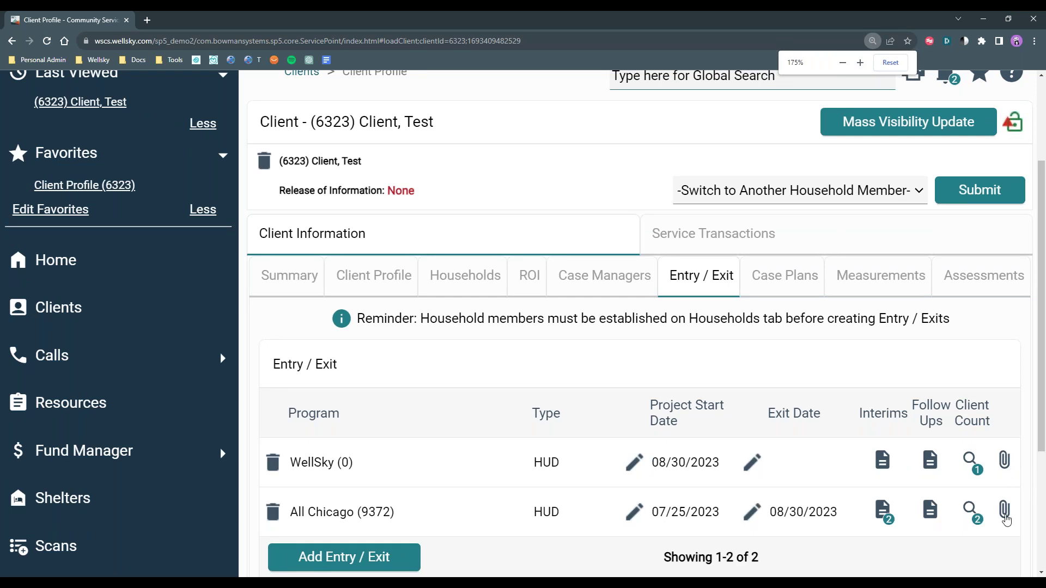
pyautogui.click(1003, 462)
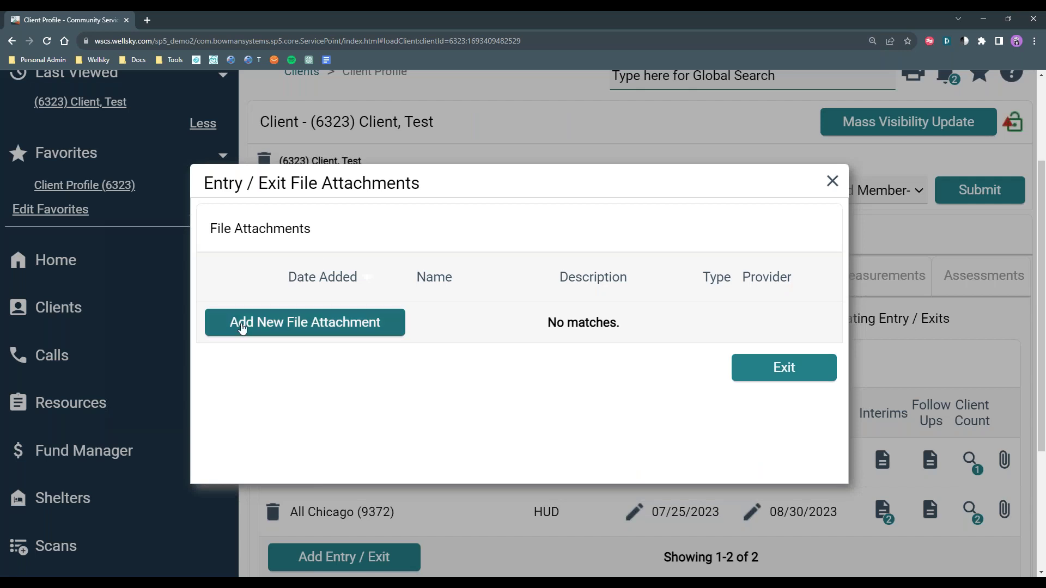
pyautogui.click(837, 188)
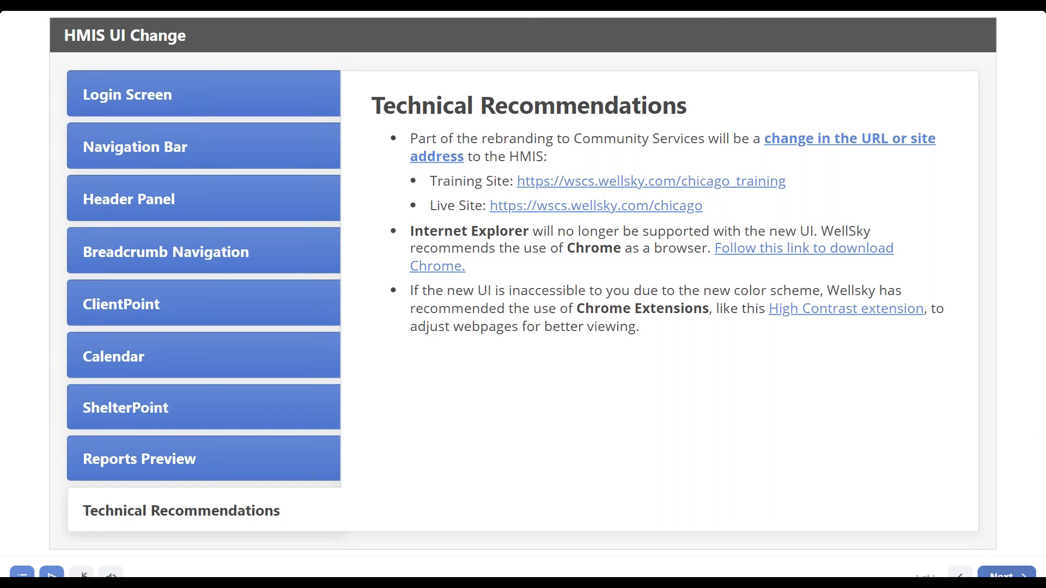
# Show the Summary of next steps in the HMIS UI Change presentation, and switch back to the client record in Community Services
pyautogui.click(1006, 575)
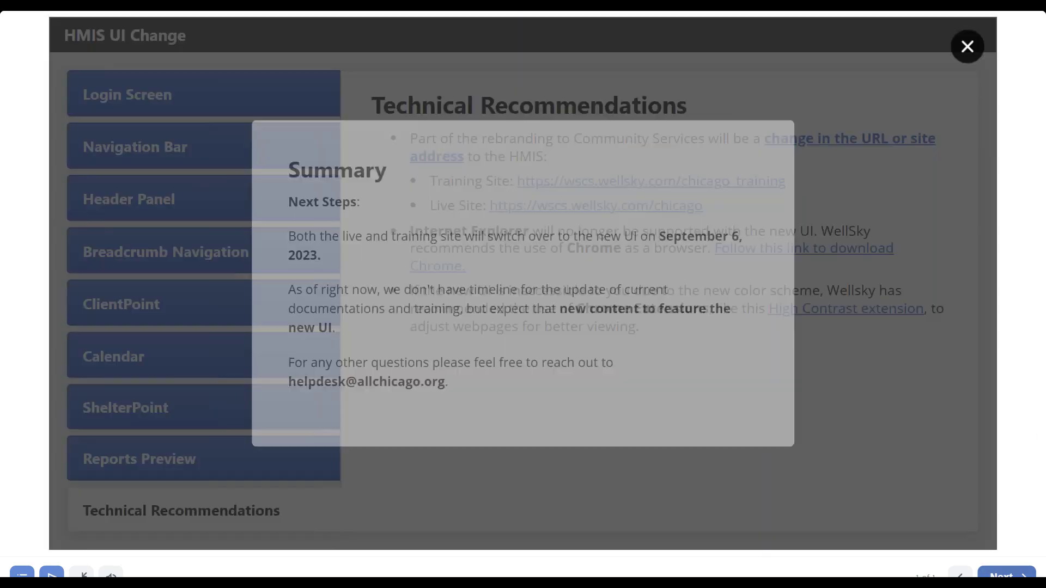
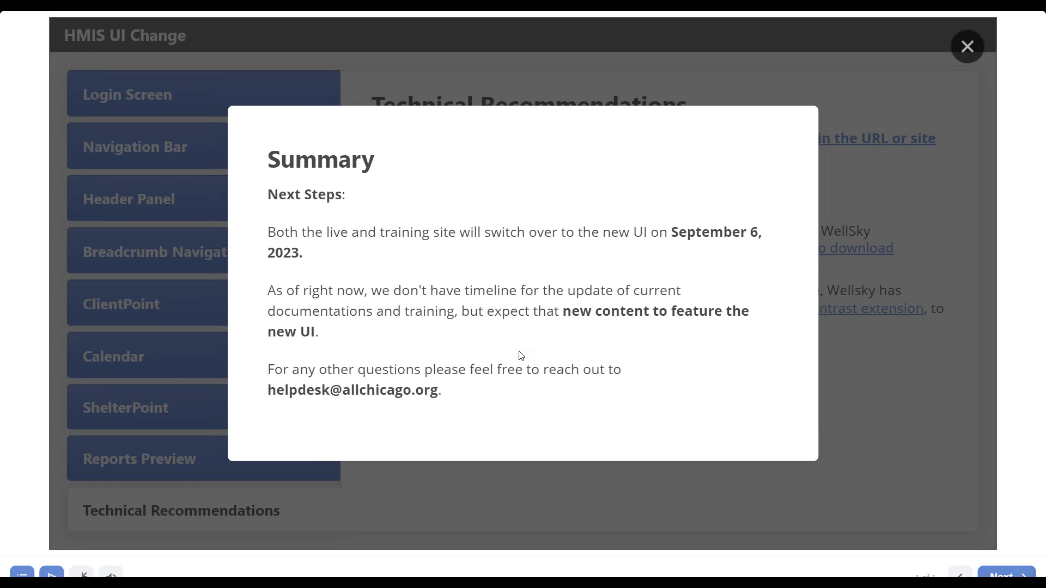
pyautogui.hotkey('alt', 'Tab')
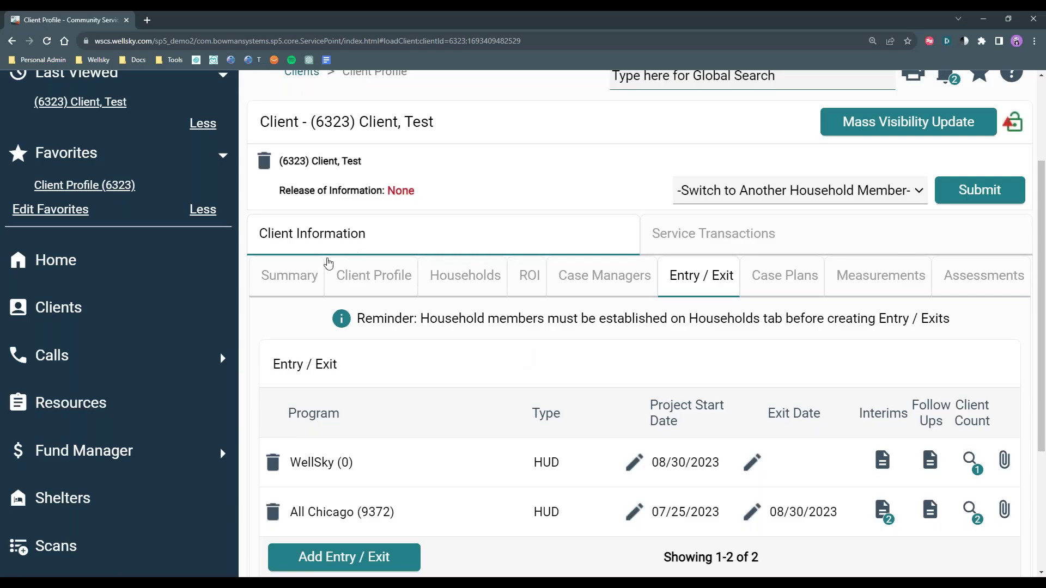
# Open the client's Summary and reset the page zoom to 100%
pyautogui.click(293, 289)
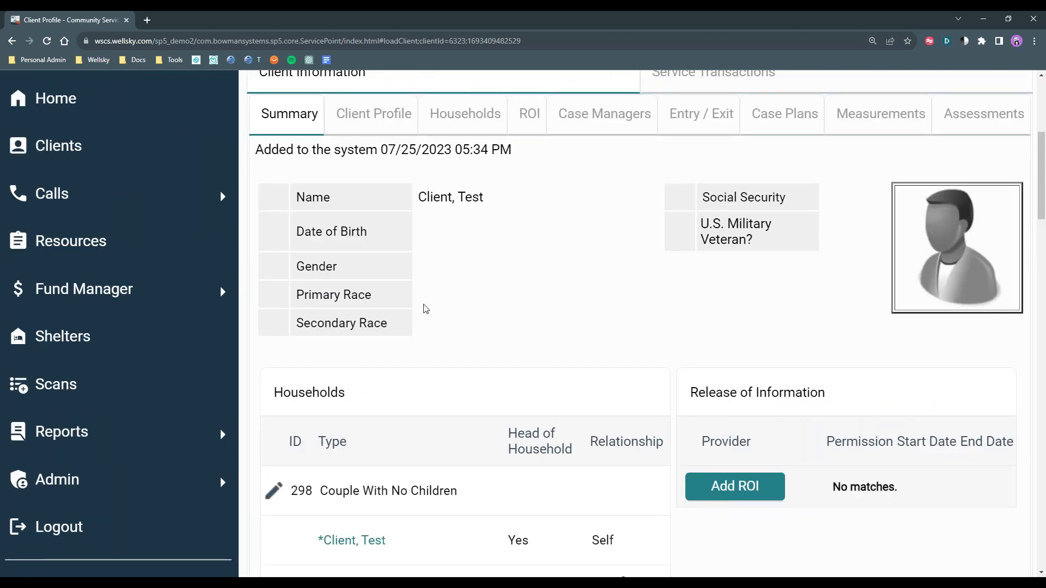
pyautogui.scroll(2, 555, 262)
pyautogui.click(874, 42)
pyautogui.click(890, 62)
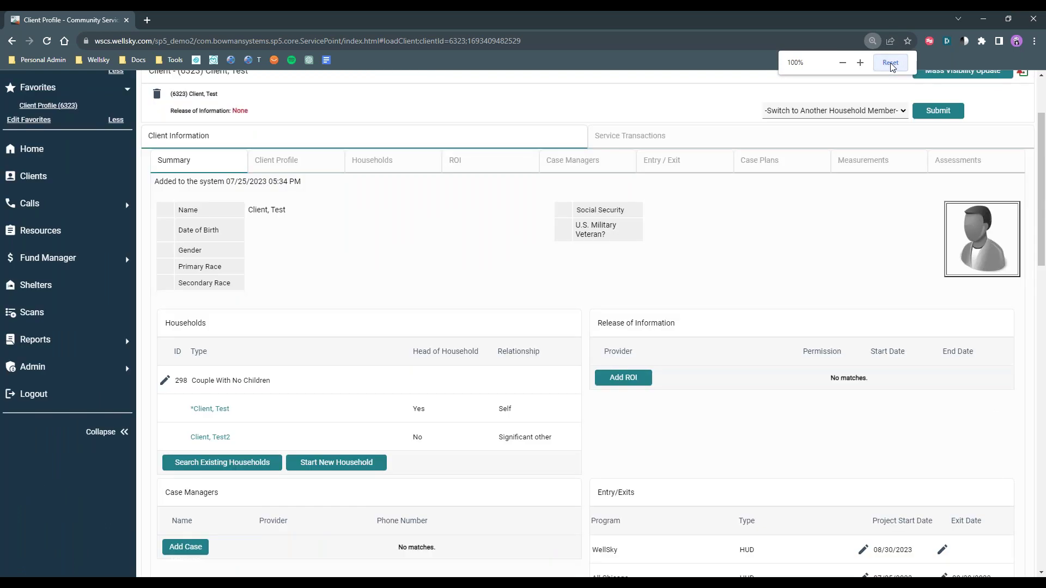
pyautogui.scroll(1, 343, 272)
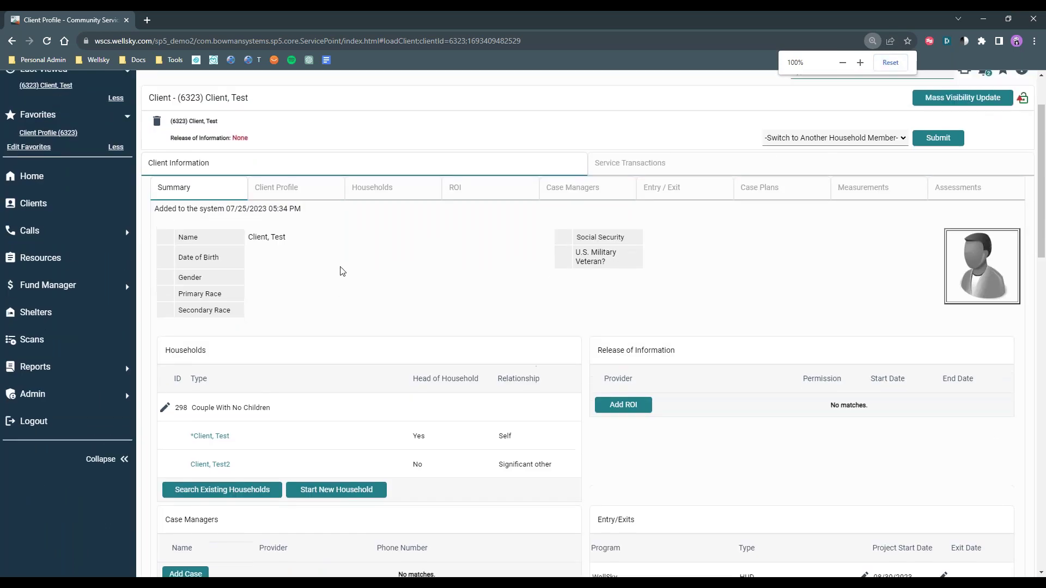
# Collapse the side navigation bar to icons and enlarge the page through the browser's zoom setting
pyautogui.scroll(2, 342, 271)
pyautogui.click(112, 542)
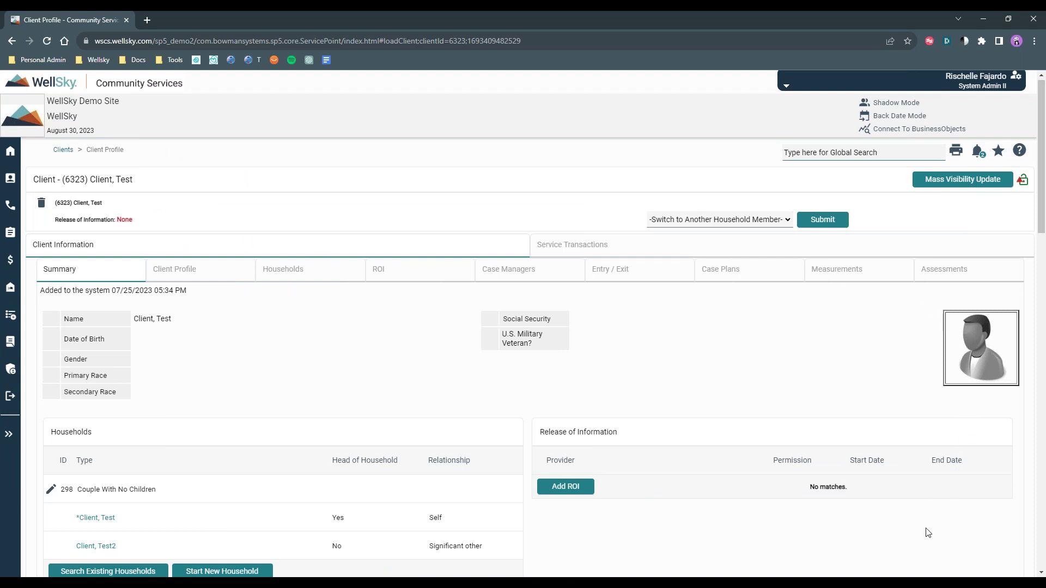
pyautogui.scroll(-1, 926, 536)
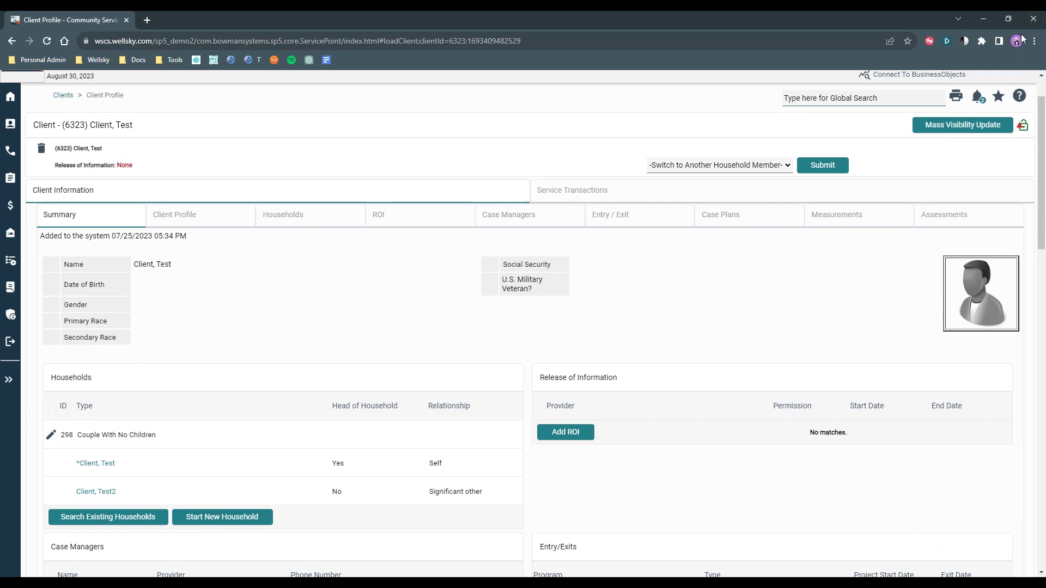
pyautogui.click(1037, 45)
pyautogui.click(1001, 155)
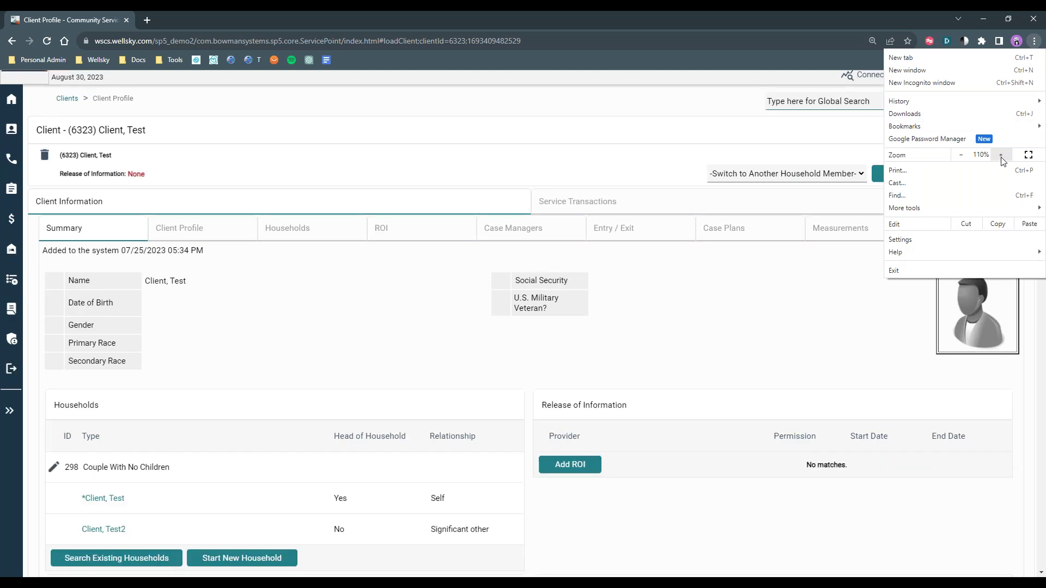
pyautogui.click(836, 319)
pyautogui.scroll(2, 836, 319)
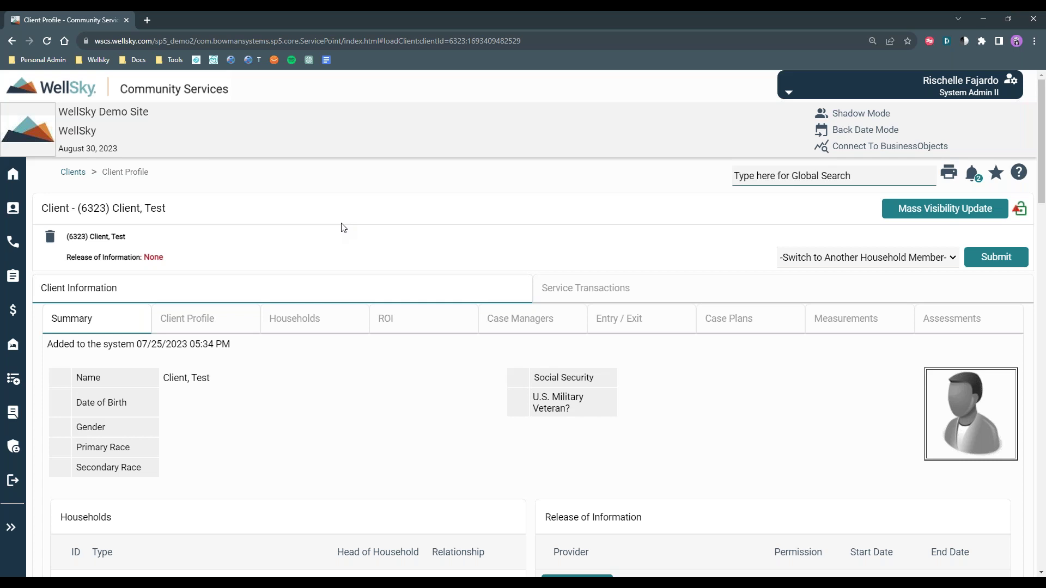
# Open the Client Profile and look through it from the Client Record and Monthly Income down to the File Attachments and Incidents
pyautogui.click(179, 325)
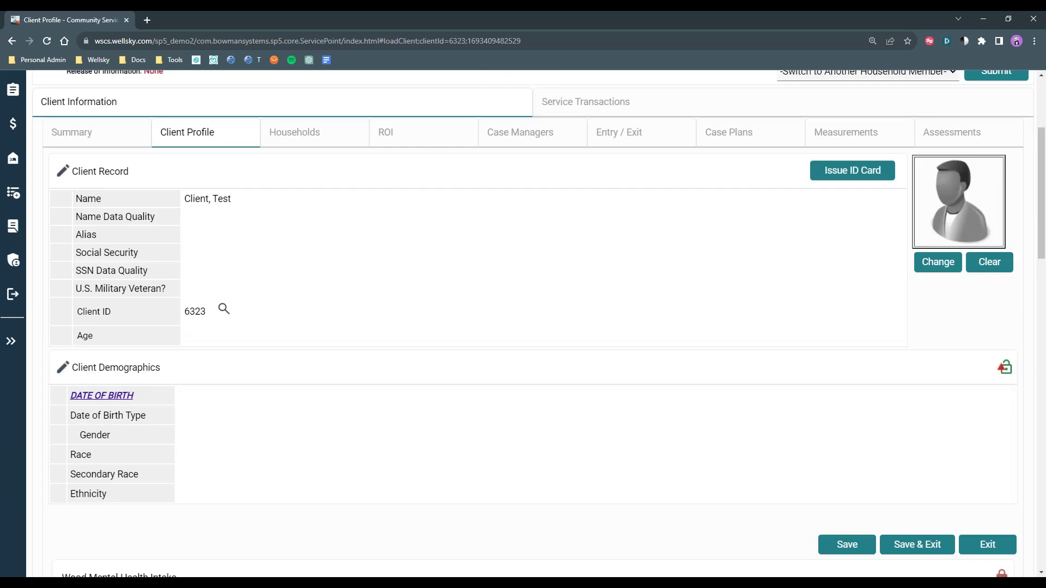
pyautogui.scroll(-2, 178, 324)
pyautogui.scroll(-6, 523, 324)
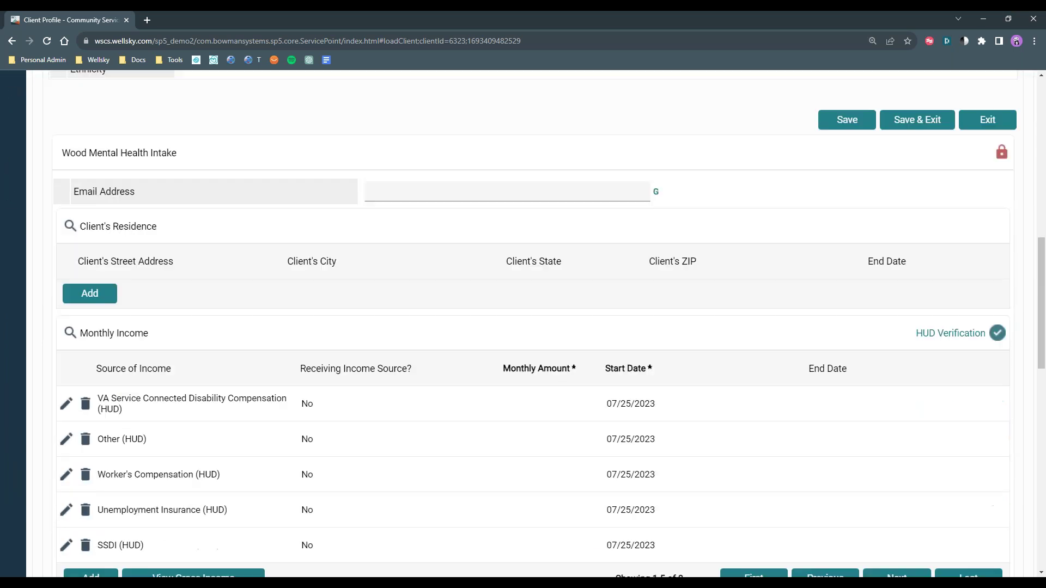
pyautogui.scroll(4, 523, 324)
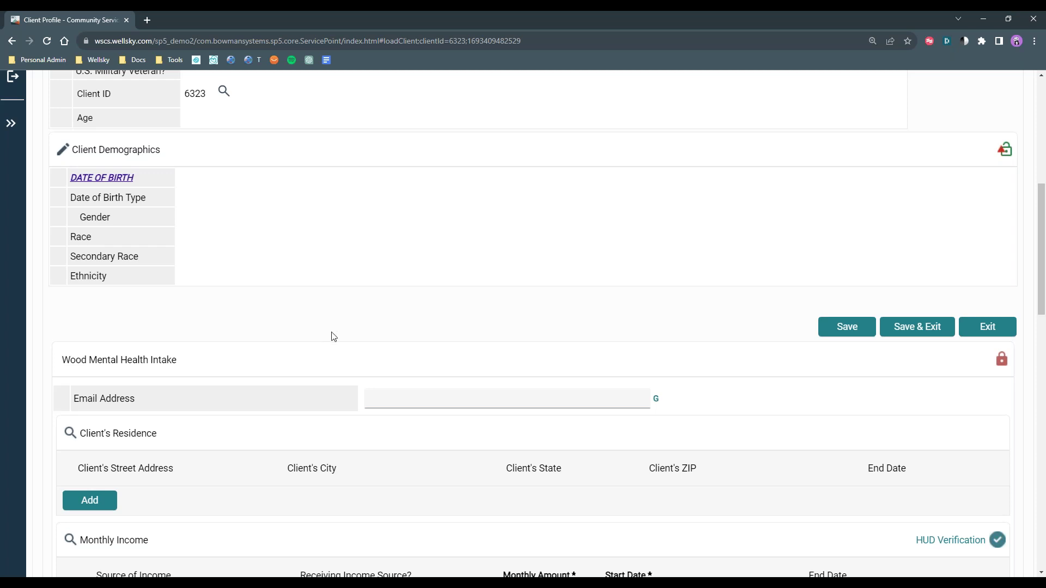
pyautogui.scroll(-5, 335, 337)
pyautogui.scroll(-3, 335, 338)
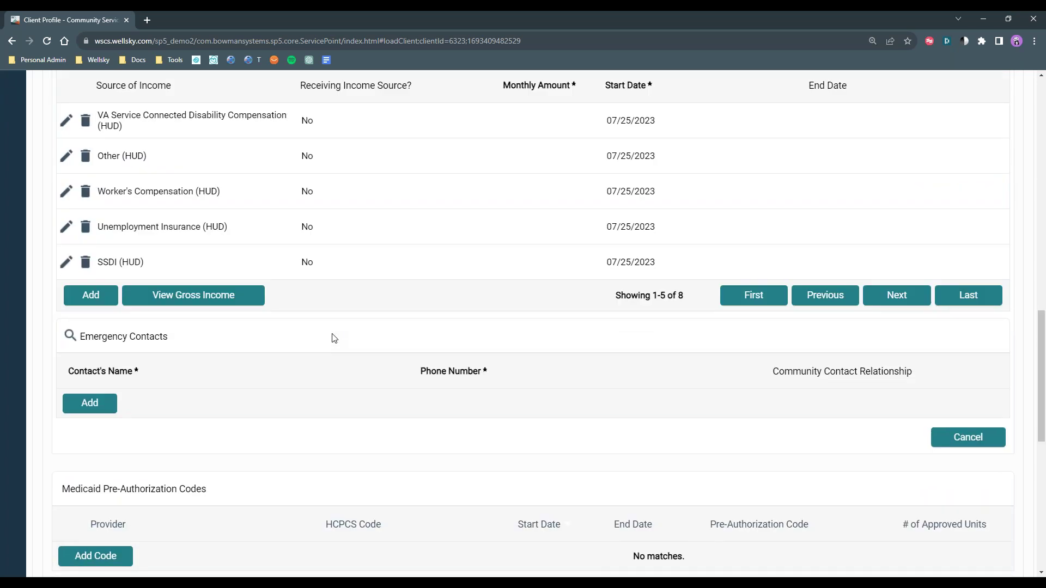
pyautogui.scroll(-8, 335, 338)
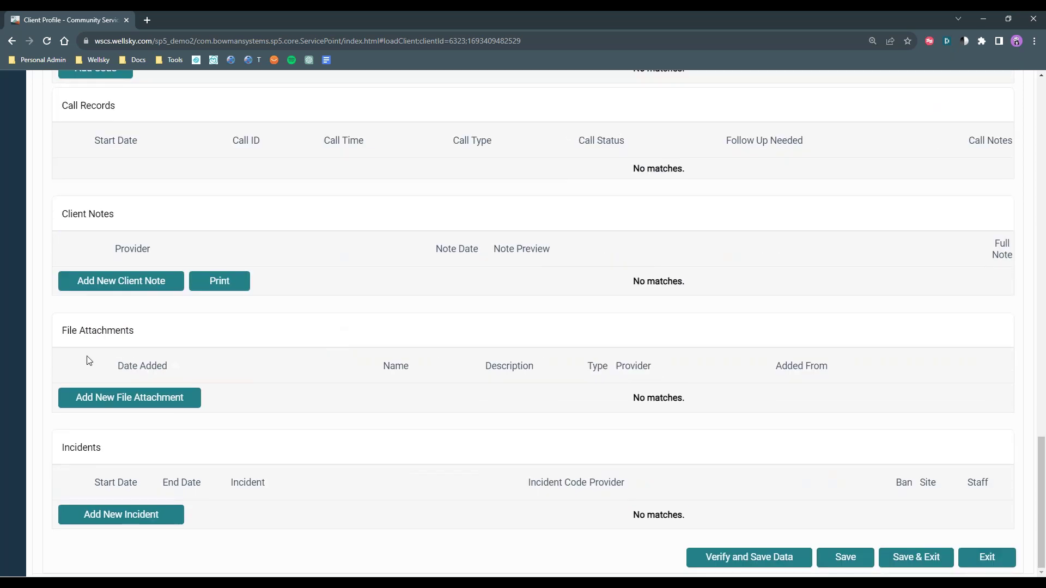
# Look at the Upload Attachment form under the Client Profile's File Attachments, and close it without choosing a file
pyautogui.moveTo(67, 330); pyautogui.dragTo(664, 403)
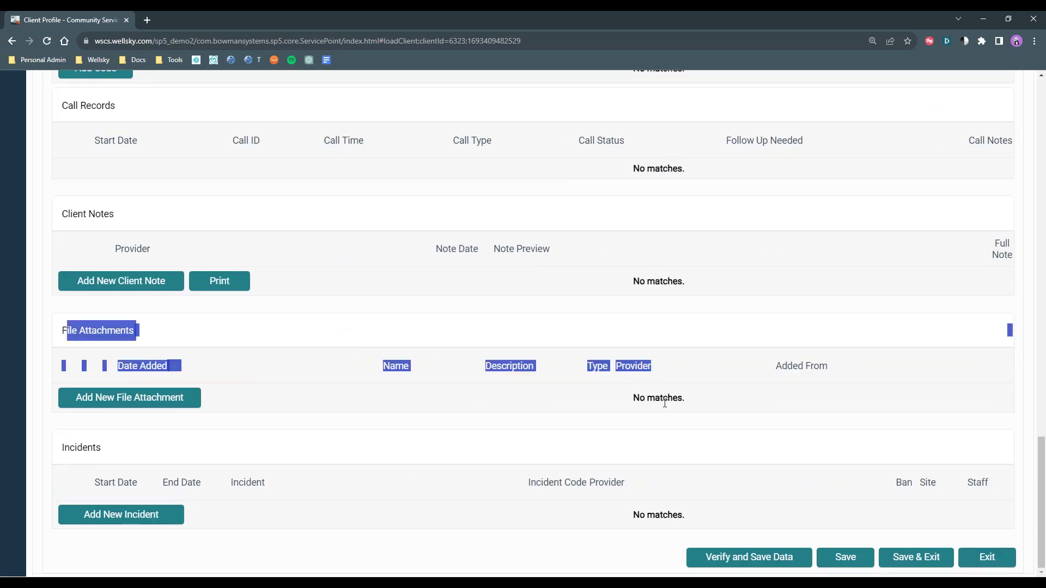
pyautogui.click(145, 402)
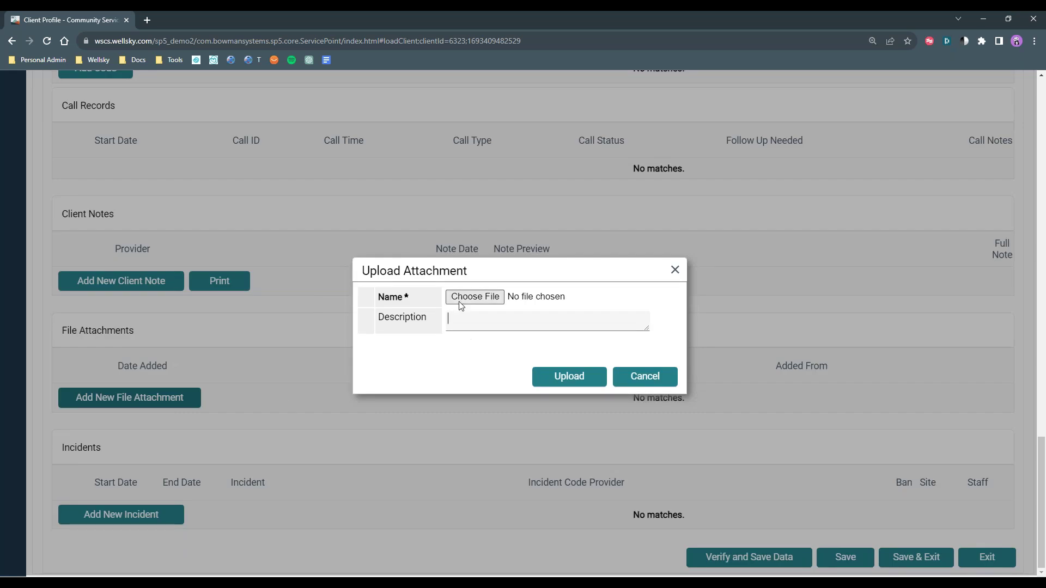
pyautogui.click(381, 316)
pyautogui.click(675, 269)
pyautogui.scroll(2, 800, 218)
pyautogui.scroll(10, 810, 239)
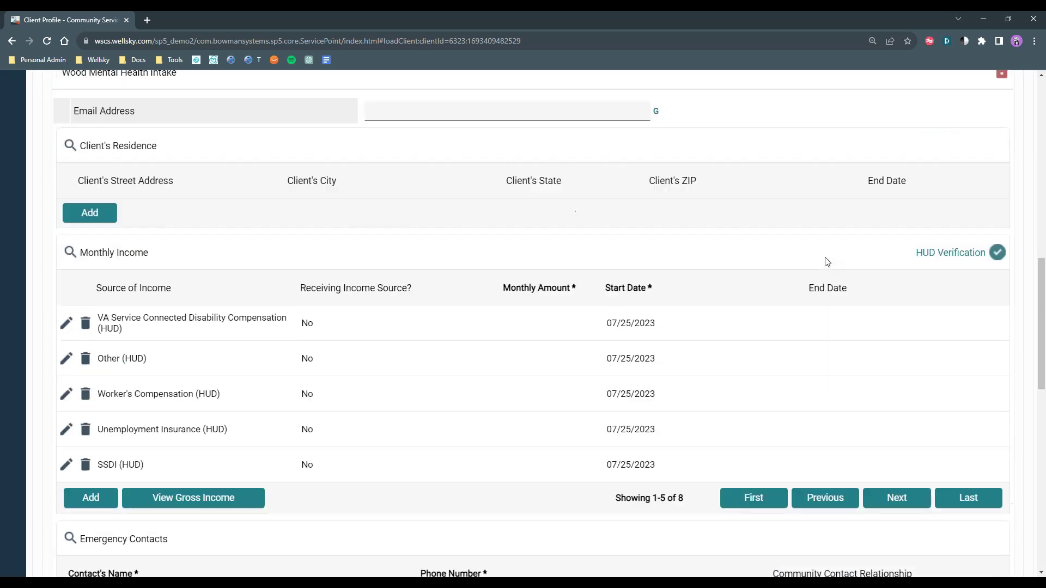
pyautogui.scroll(14, 828, 264)
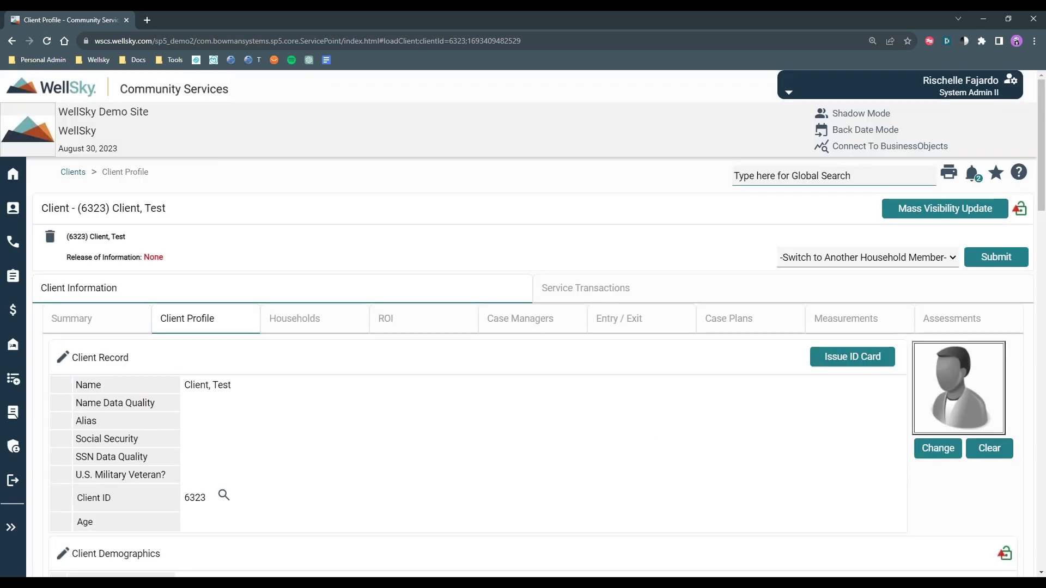
# Reset the Client Profile page to 100% zoom and enlarge it by four zoom levels
pyautogui.click(872, 42)
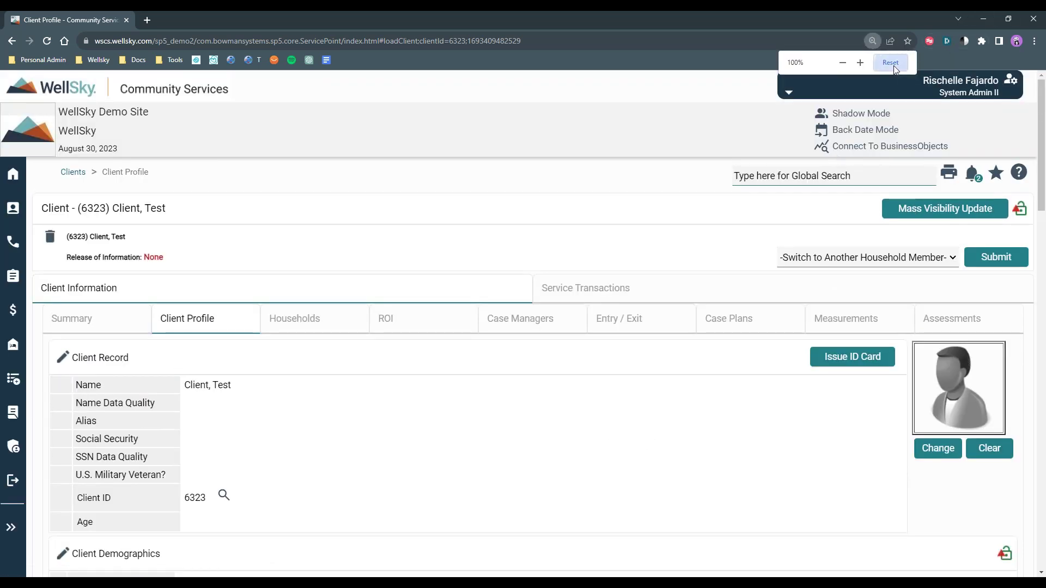
pyautogui.click(860, 62)
pyautogui.click(860, 63)
pyautogui.click(860, 62)
pyautogui.click(860, 63)
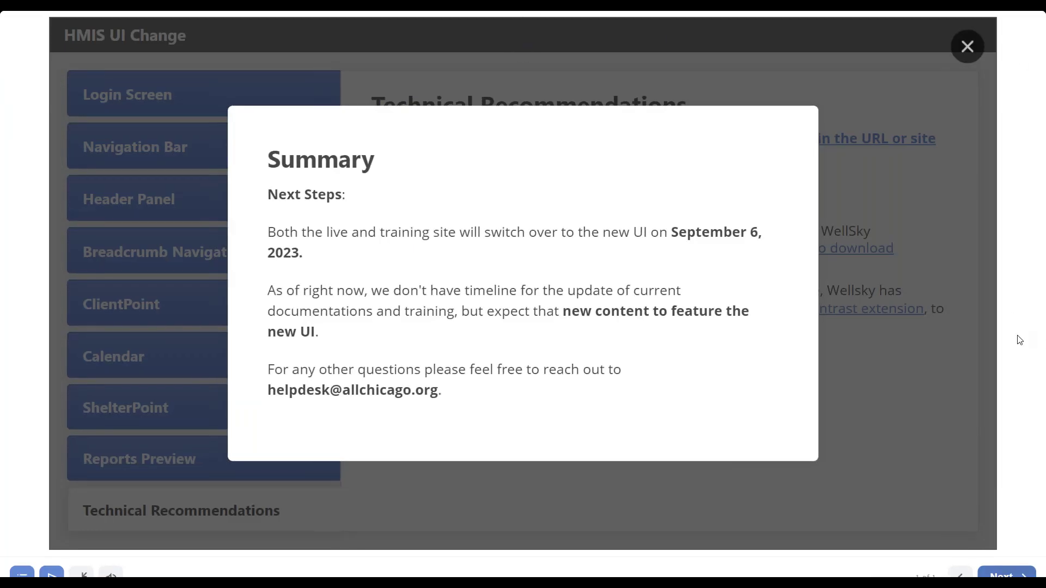
# Close the Summary in the HMIS UI Change presentation and leave its full-screen view for the help article
pyautogui.click(967, 47)
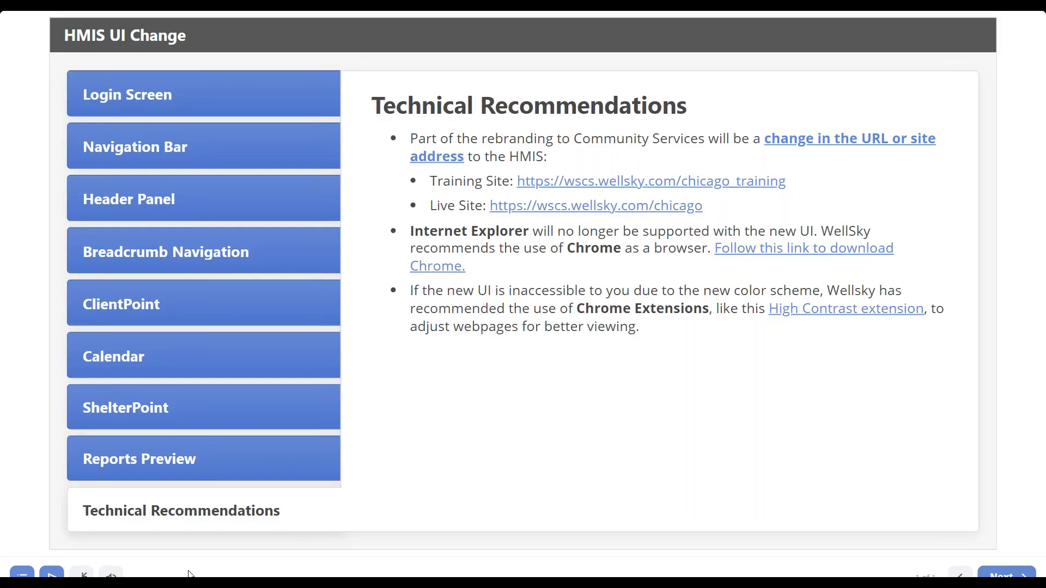
pyautogui.press('Escape')
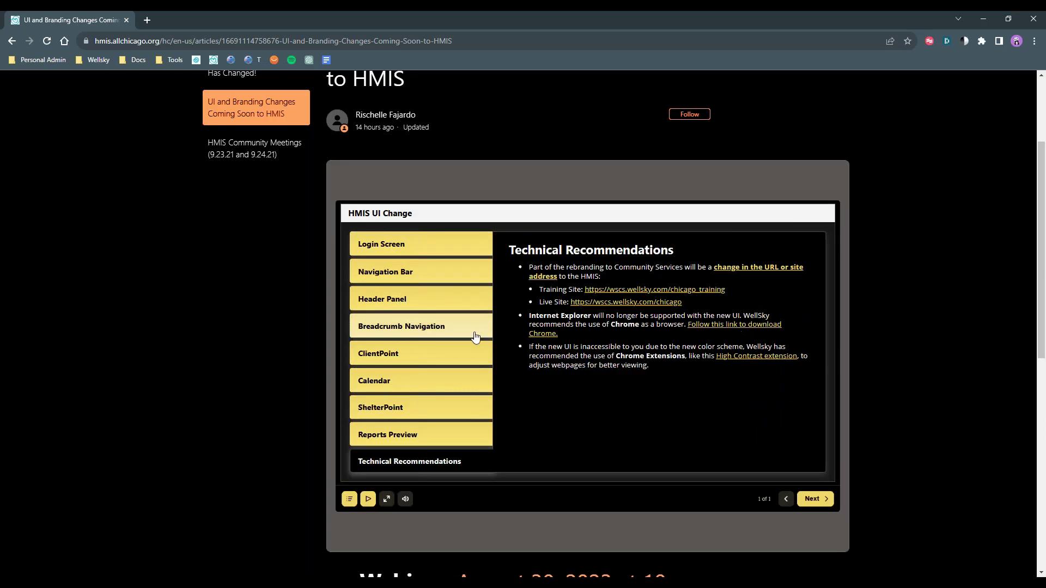
# Disable the High Contrast extension for the UI and Branding Changes article and return to the article's heading
pyautogui.click(964, 42)
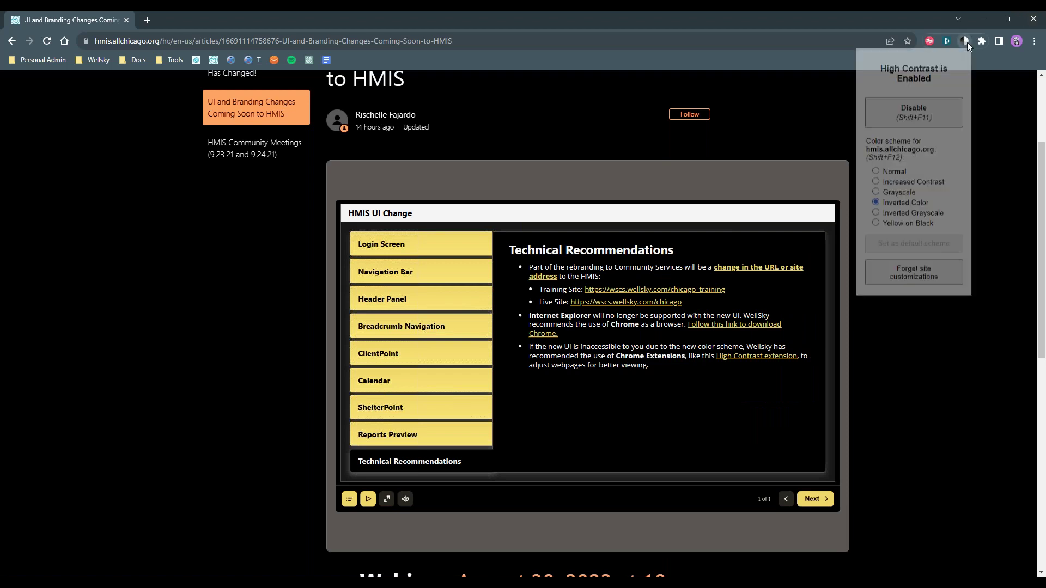
pyautogui.click(936, 114)
pyautogui.click(926, 301)
pyautogui.scroll(3, 926, 301)
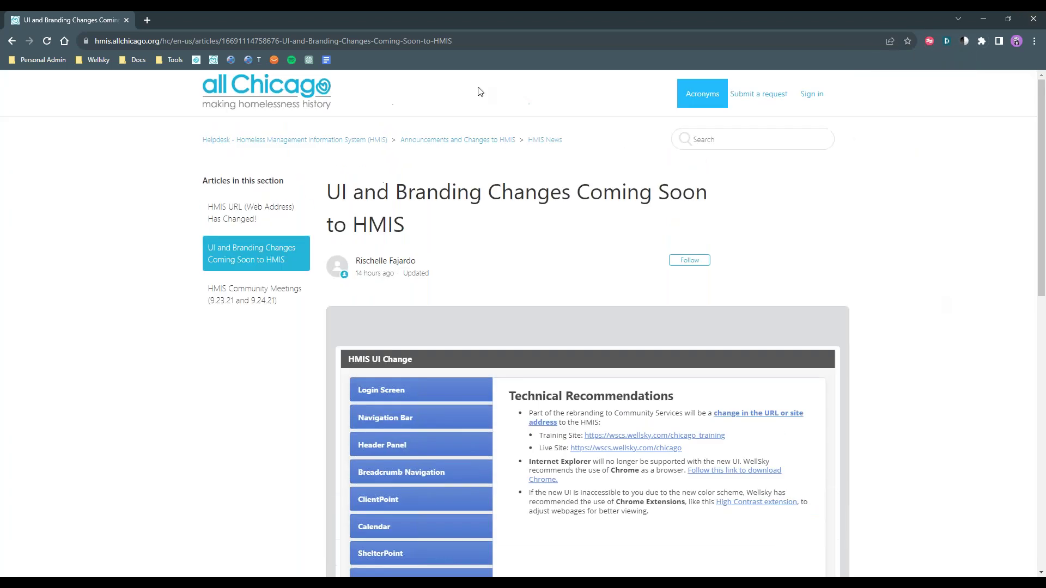
# Select the full web address of the UI and Branding Changes article for sharing, and go to the article's Webinar section
pyautogui.hotkey('ctrl', 'l')
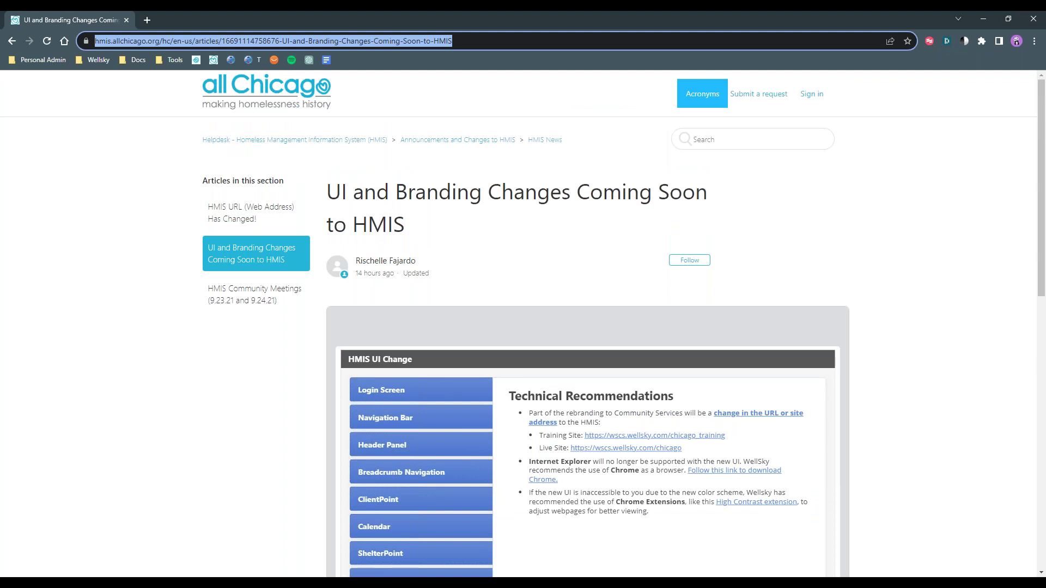
pyautogui.hotkey('alt', 'Tab')
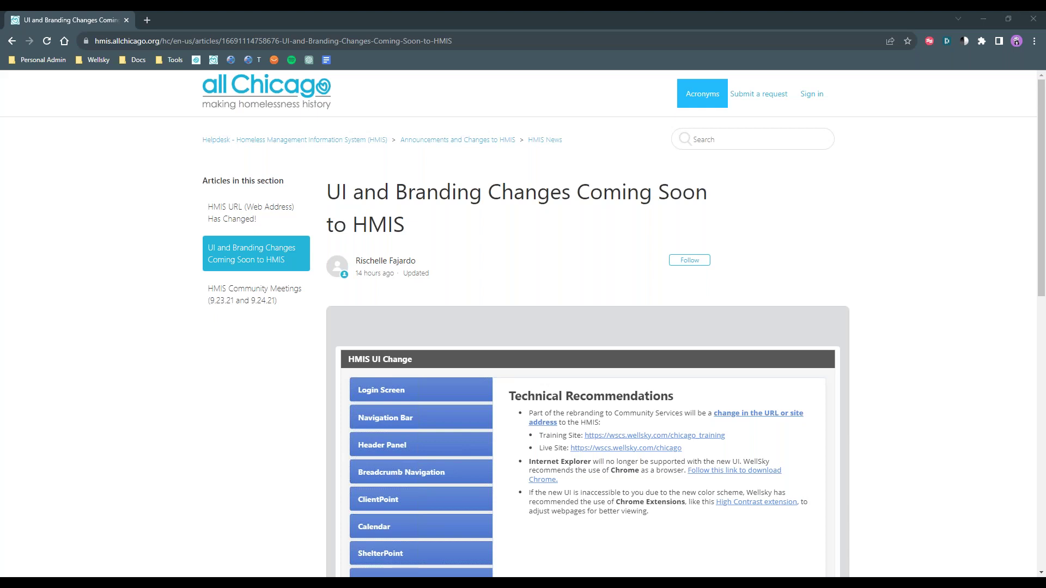
pyautogui.click(259, 41)
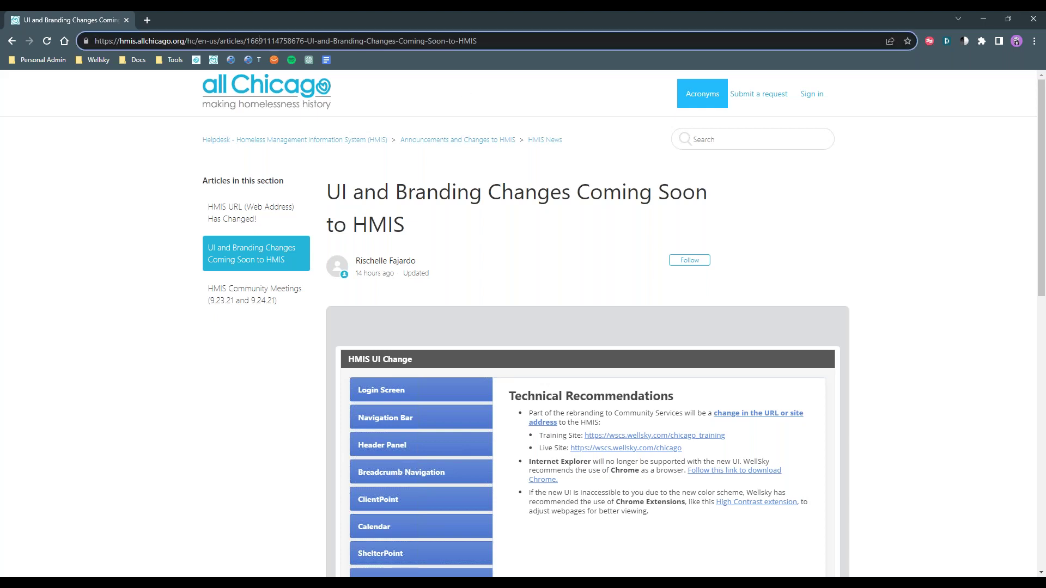
pyautogui.hotkey('ctrl', 'a')
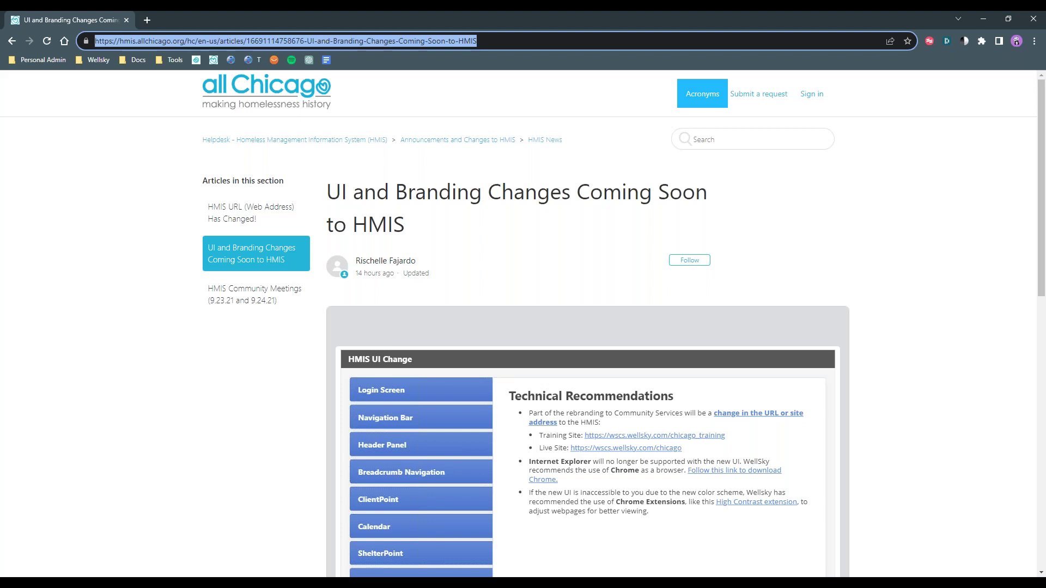
pyautogui.hotkey('alt', 'Tab')
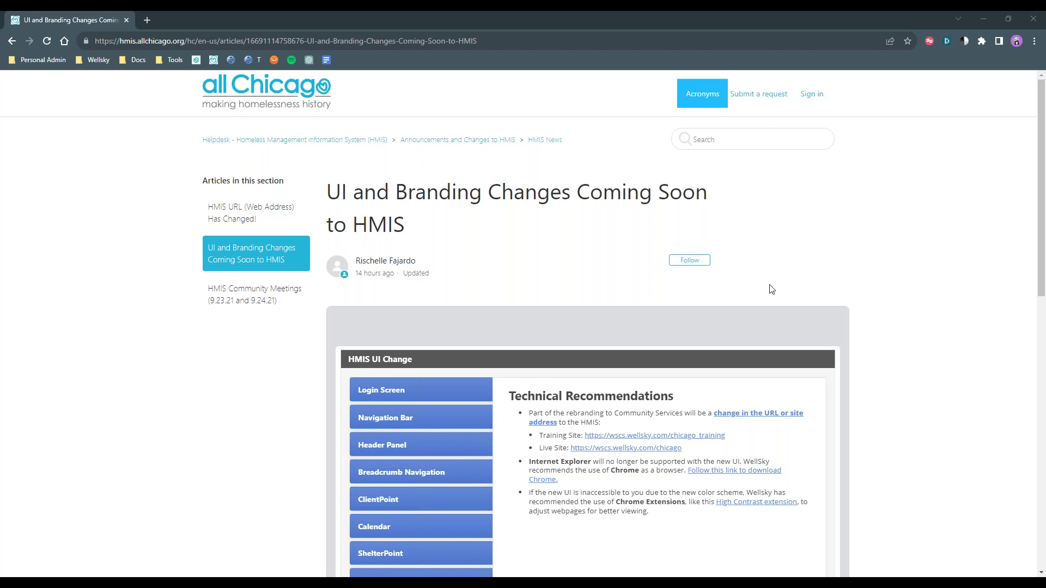
pyautogui.scroll(-5, 890, 353)
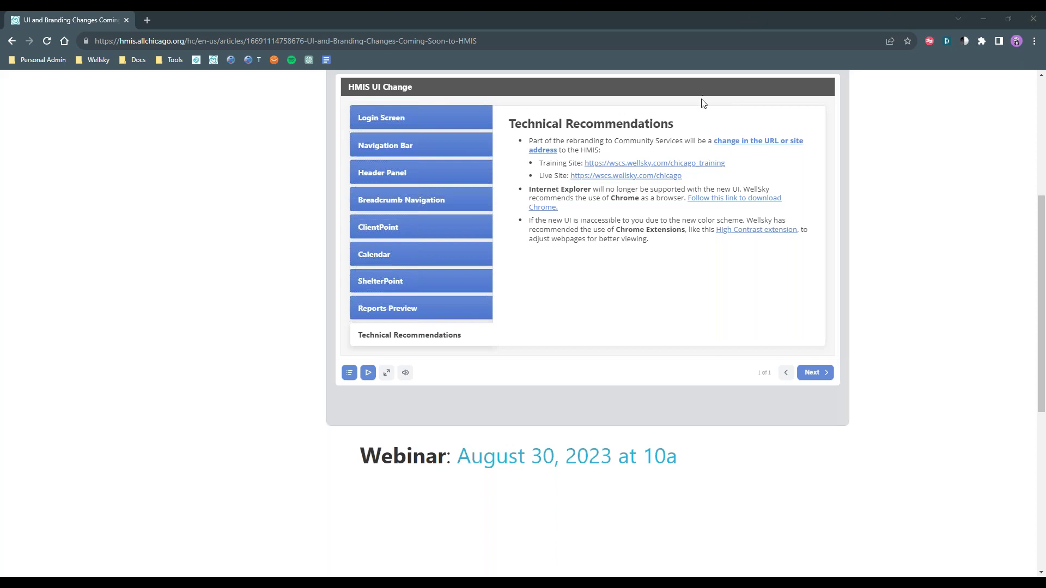
# Switch to the WellSky demo site and show the test client's Case Plans
pyautogui.hotkey('alt', 'Tab')
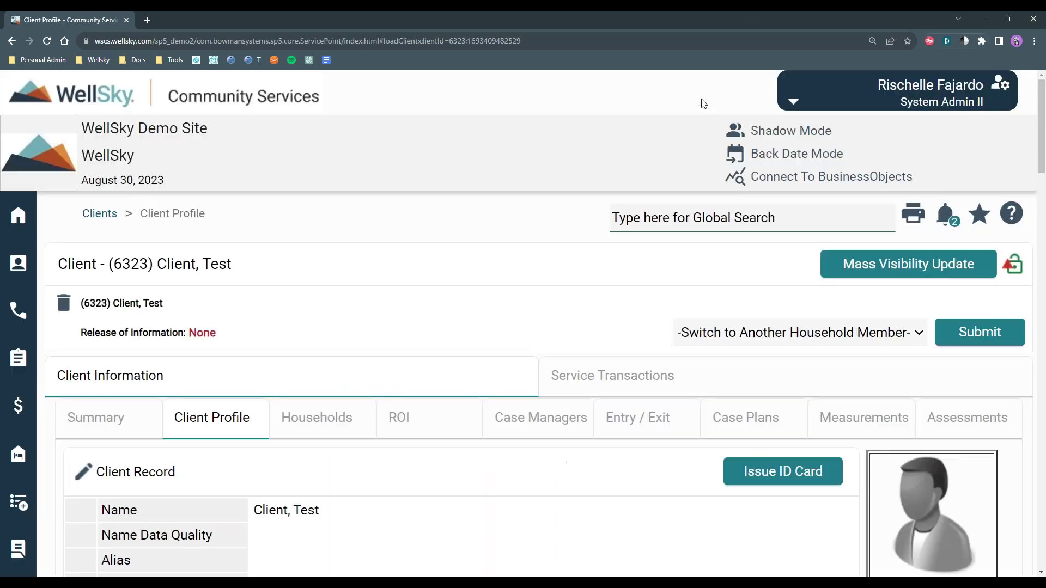
pyautogui.scroll(-6, 425, 272)
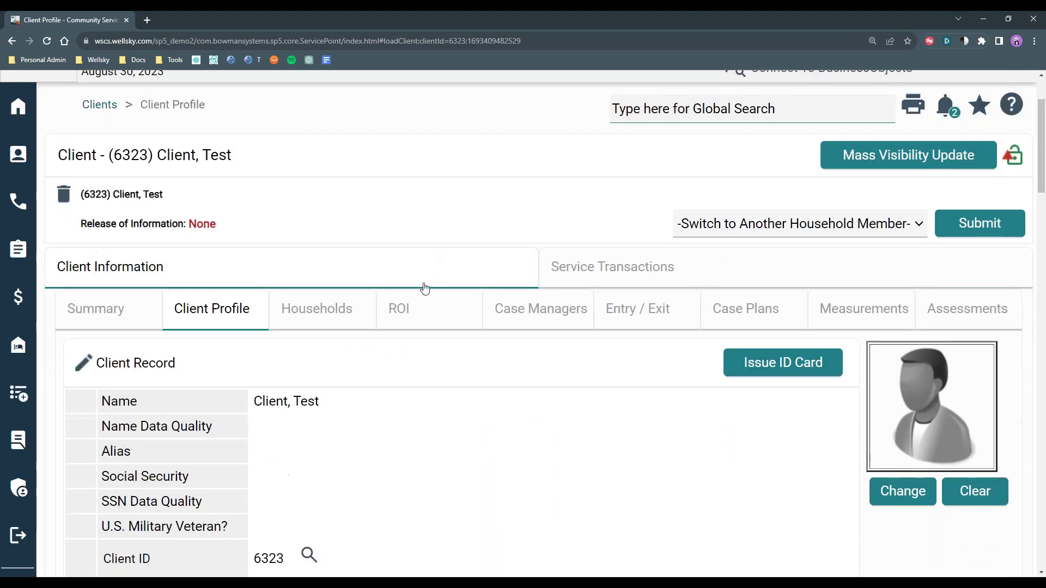
pyautogui.scroll(2, 297, 180)
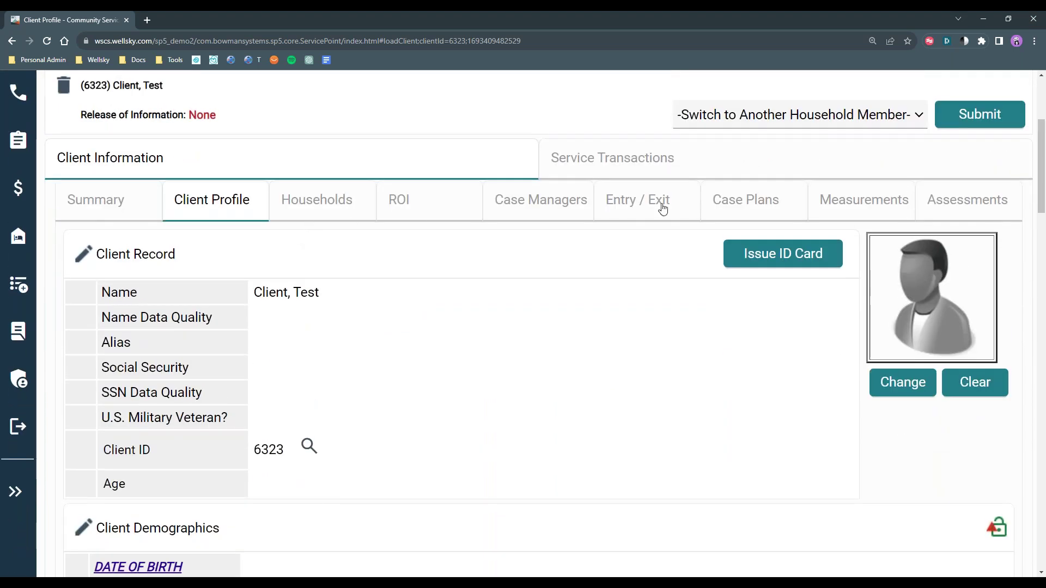
pyautogui.click(714, 202)
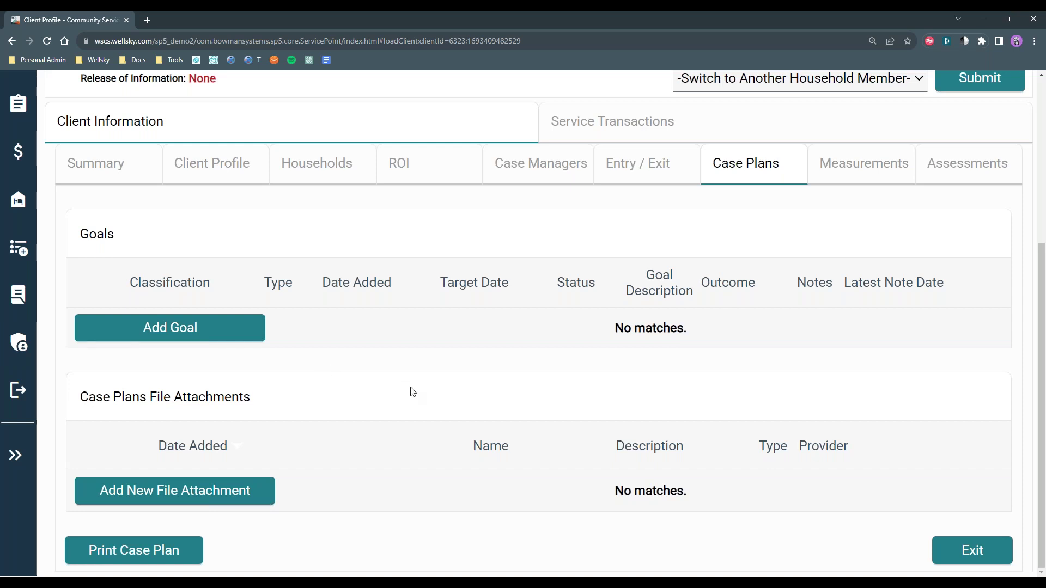
# Open a new goal form in Case Plans, review its fields from Household Members to Outcome at Follow Up, and close it without adding a goal
pyautogui.click(252, 335)
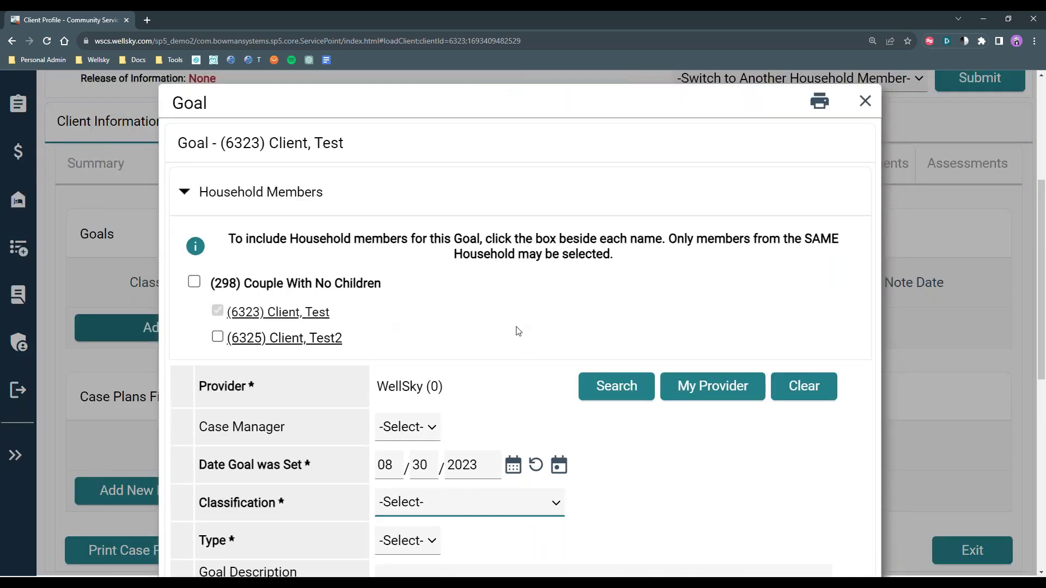
pyautogui.scroll(-3, 518, 331)
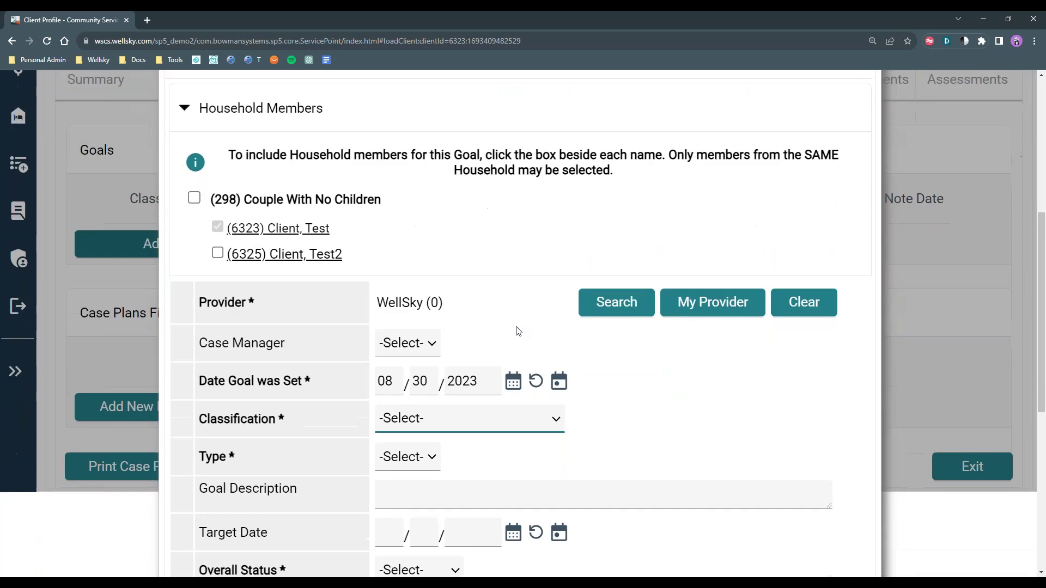
pyautogui.scroll(-1, 518, 331)
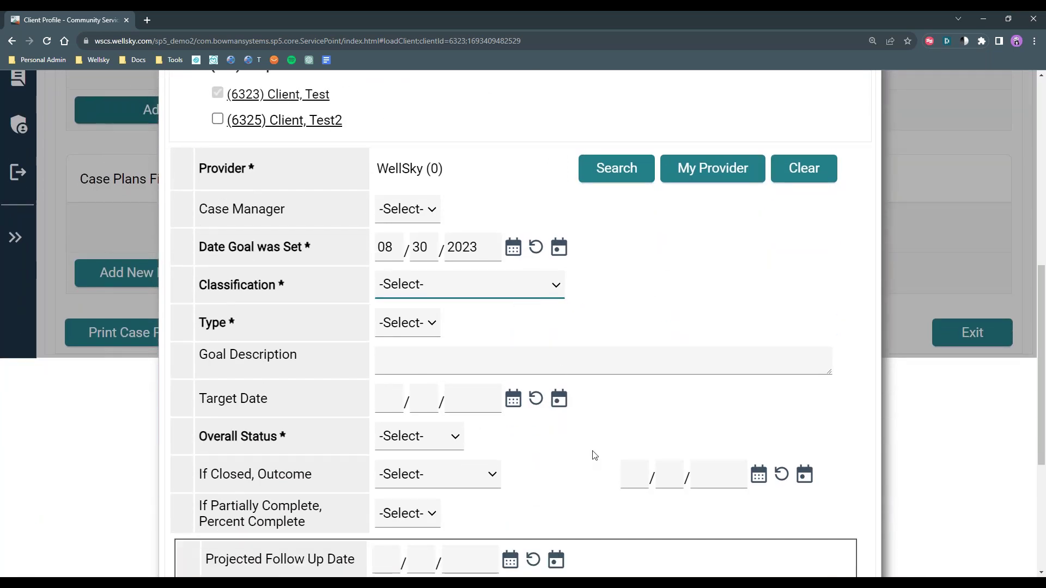
pyautogui.scroll(-4, 595, 455)
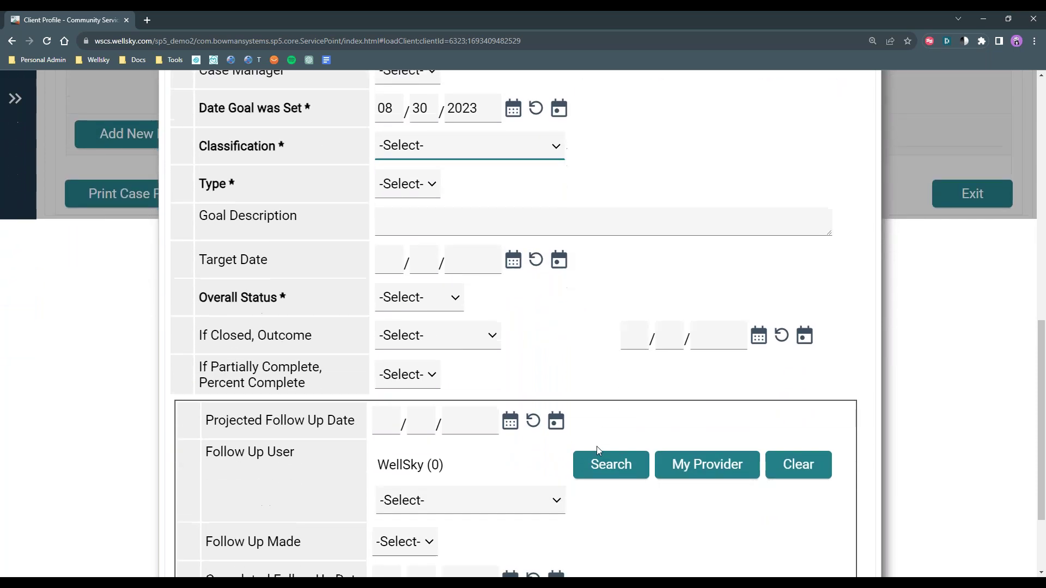
pyautogui.scroll(-1, 599, 451)
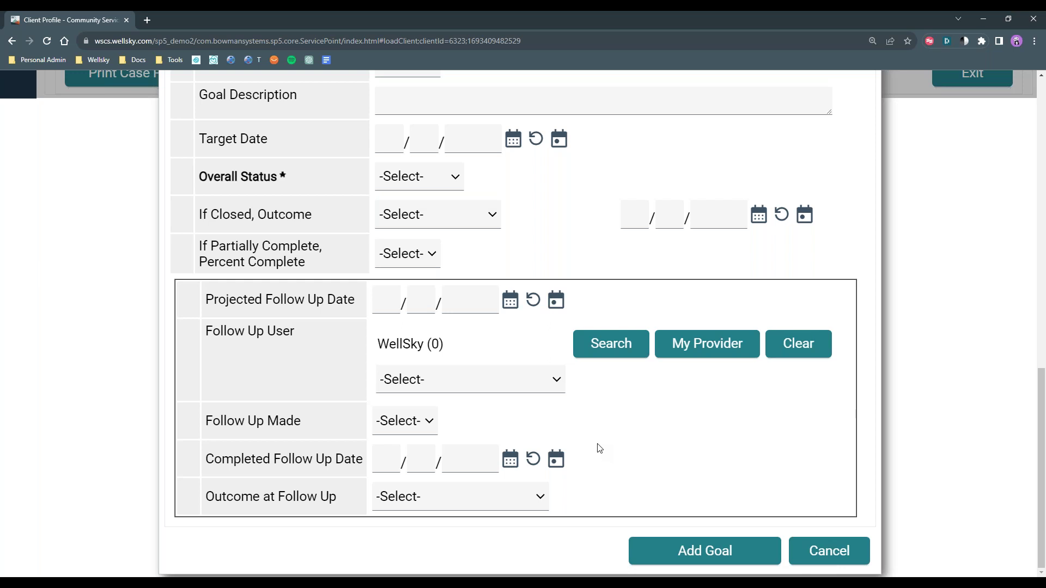
pyautogui.scroll(3, 598, 446)
pyautogui.scroll(7, 597, 441)
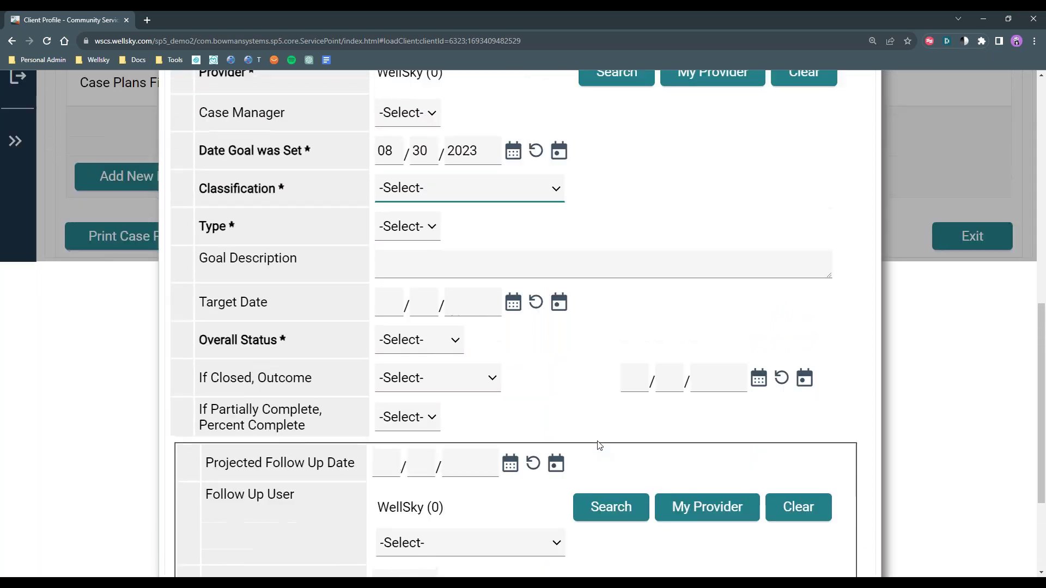
pyautogui.scroll(5, 599, 445)
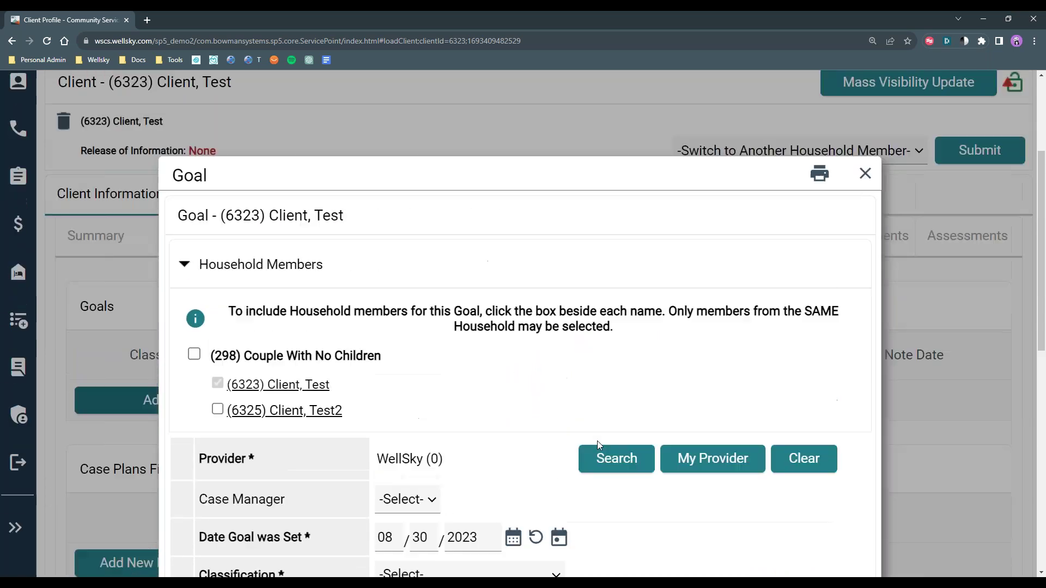
pyautogui.scroll(1, 599, 446)
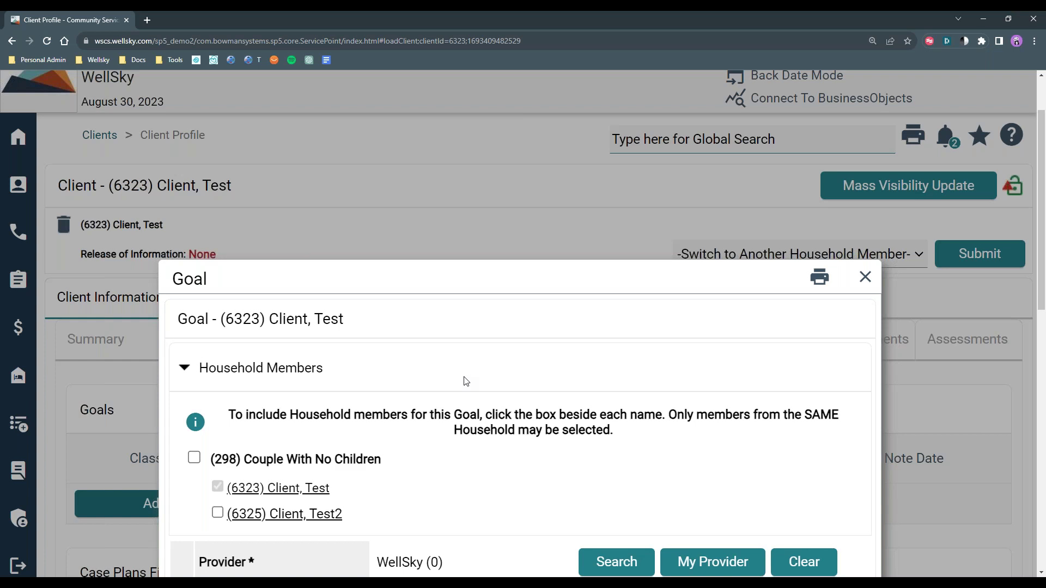
pyautogui.click(872, 288)
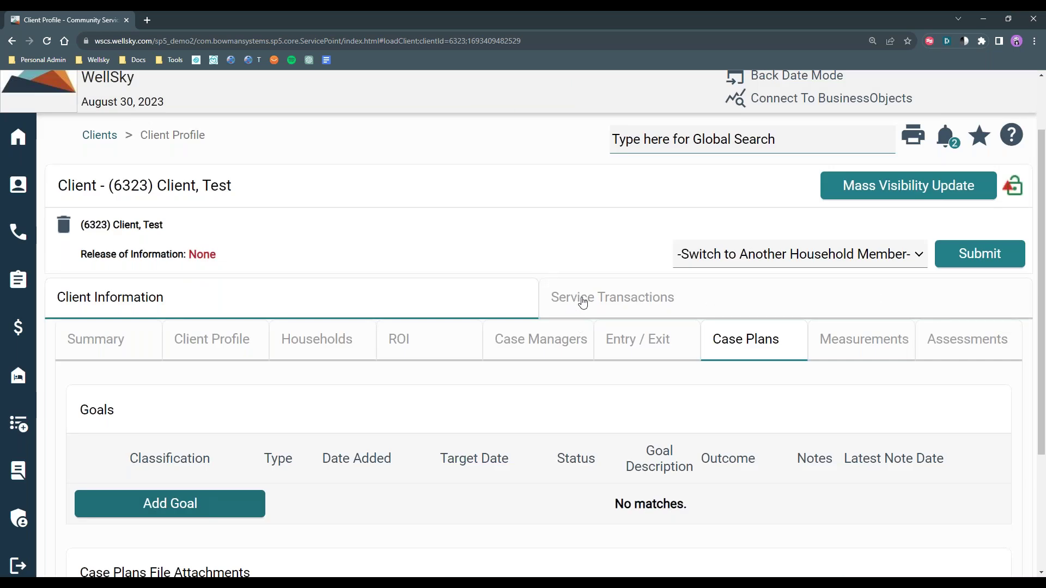
# Open the All Chicago live site in a new browser tab and log in with the saved user name and password
pyautogui.scroll(-2, 583, 302)
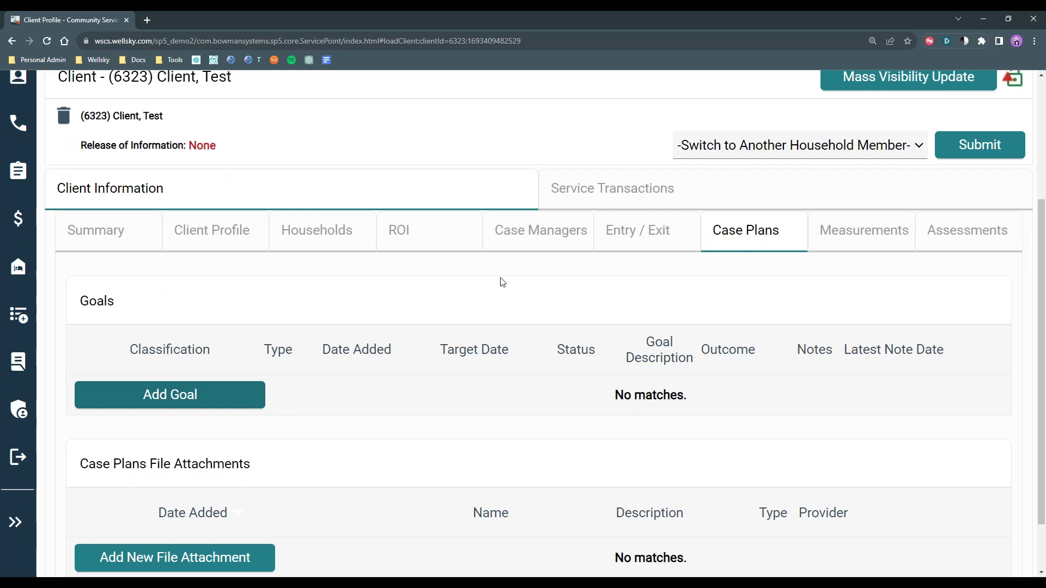
pyautogui.click(149, 21)
pyautogui.click(231, 60)
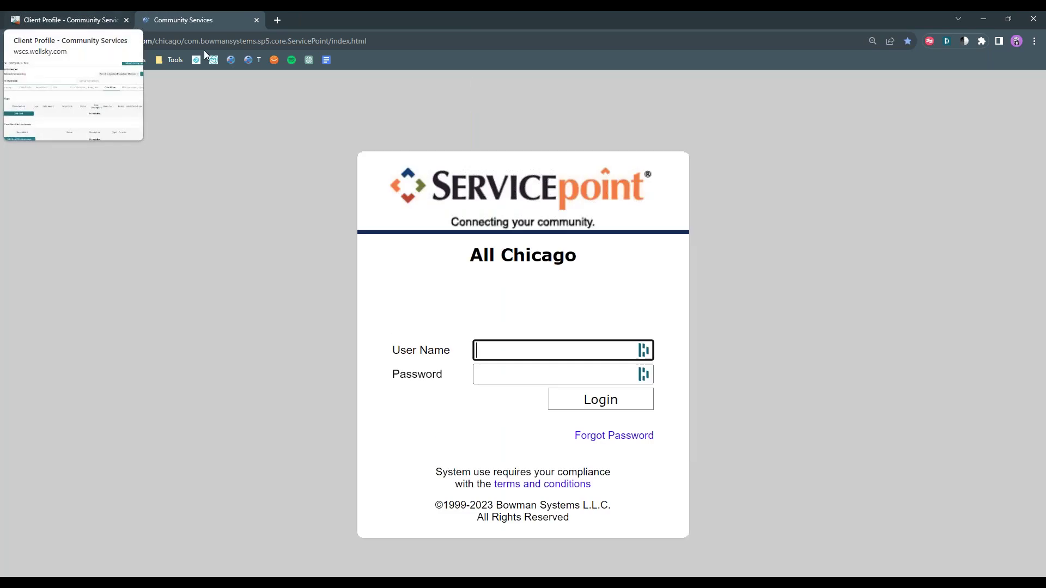
pyautogui.click(751, 208)
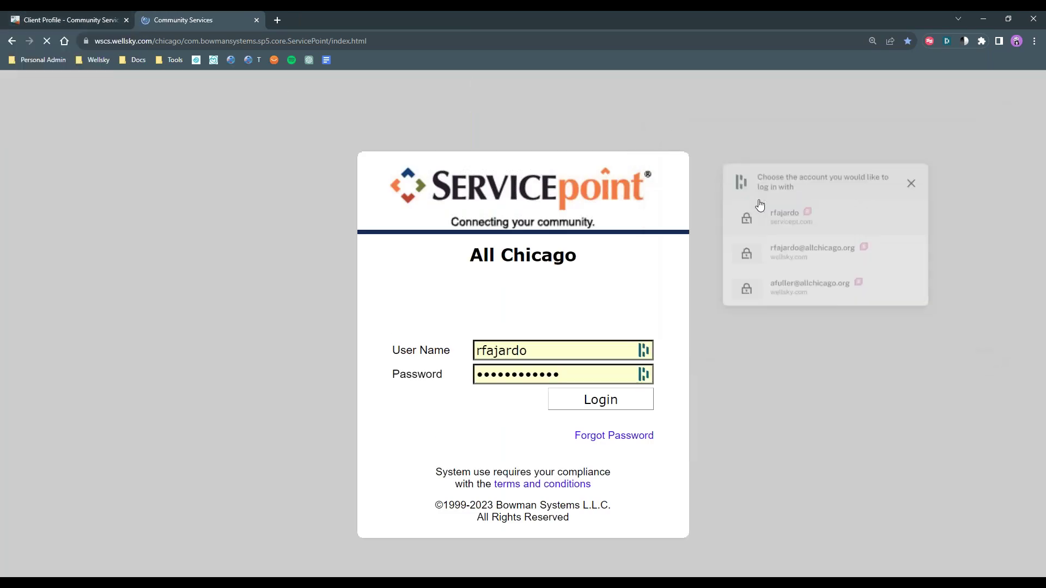
pyautogui.click(647, 412)
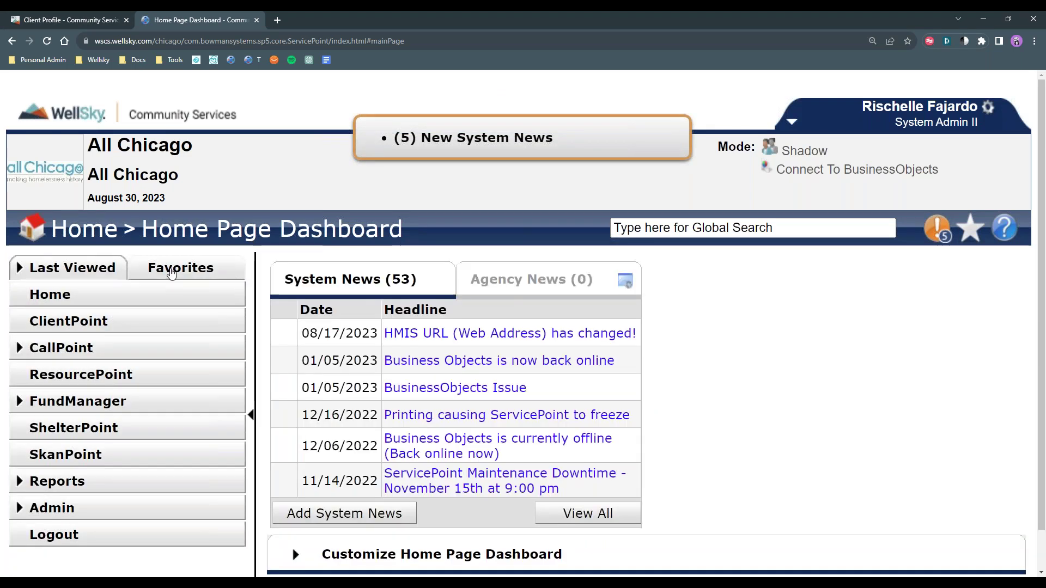
# Open the first favorite client profile on the All Chicago site and collapse the side navigation
pyautogui.click(172, 270)
pyautogui.click(160, 293)
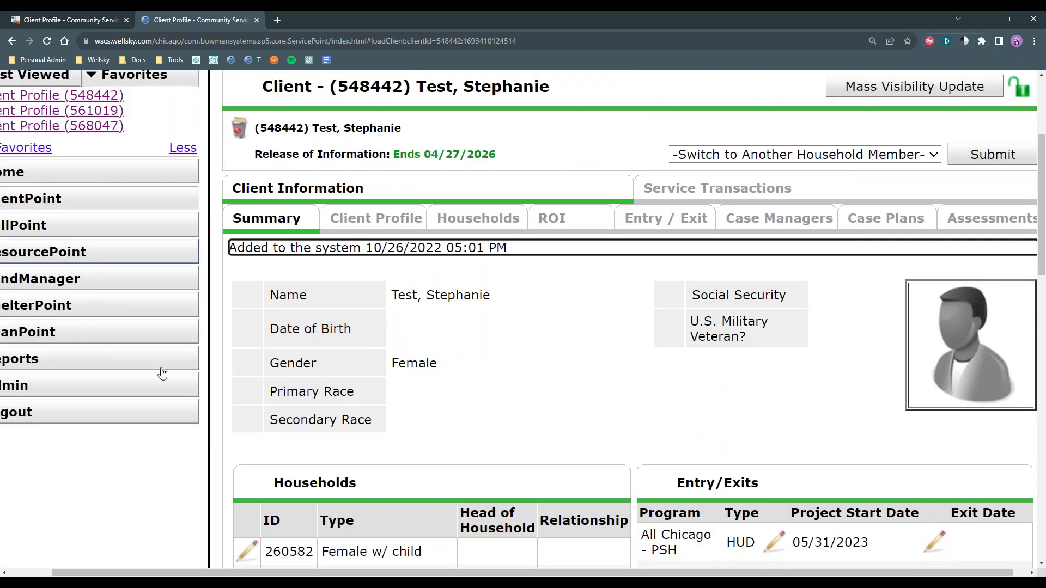
pyautogui.scroll(-5, 164, 436)
pyautogui.click(206, 413)
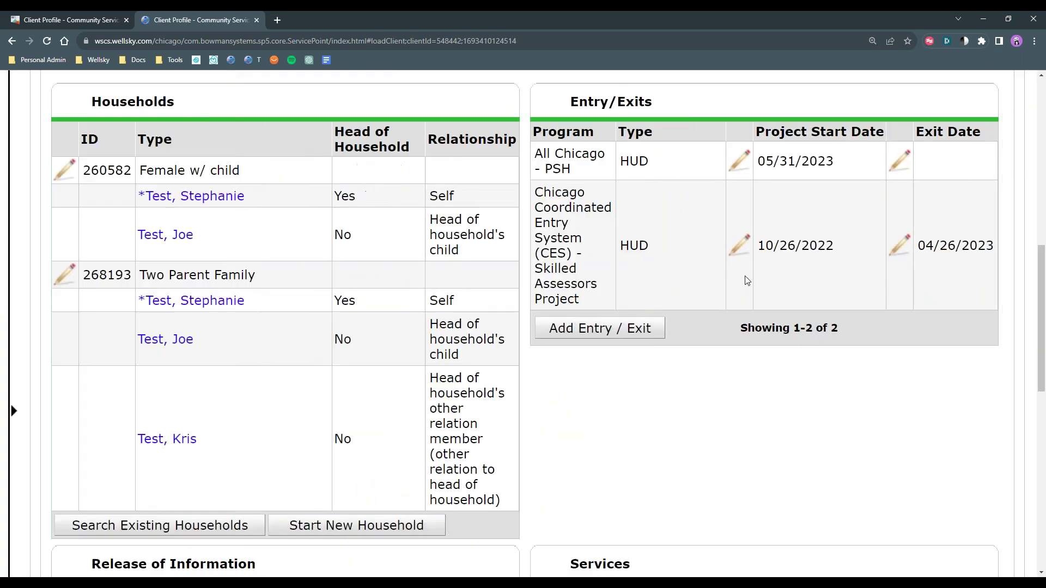
# Show the favorite client's Case Plans and compare its Goals and File Attachments sections with the demo site's
pyautogui.scroll(8, 762, 294)
pyautogui.click(809, 331)
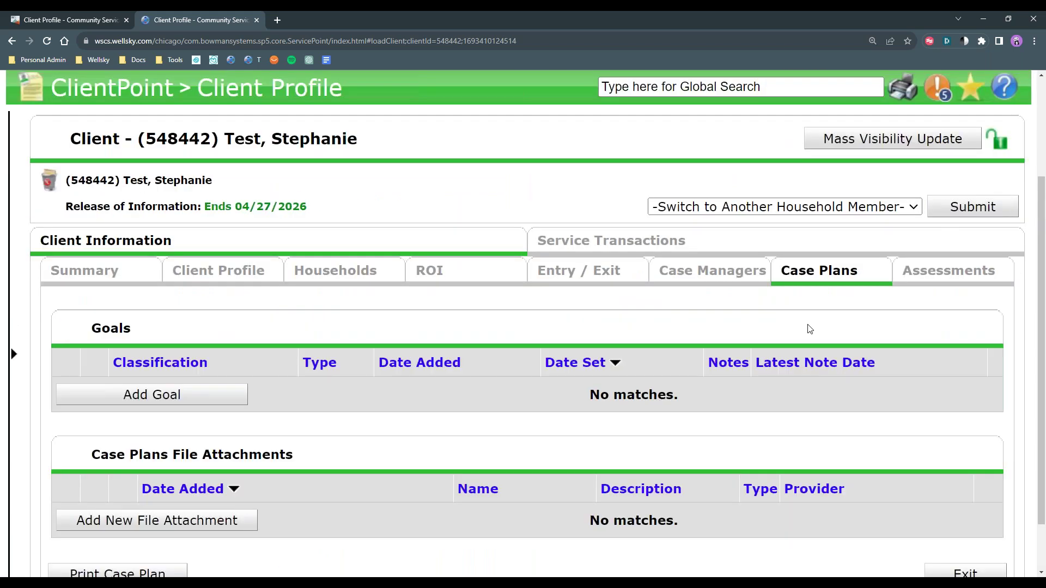
pyautogui.scroll(-2, 283, 380)
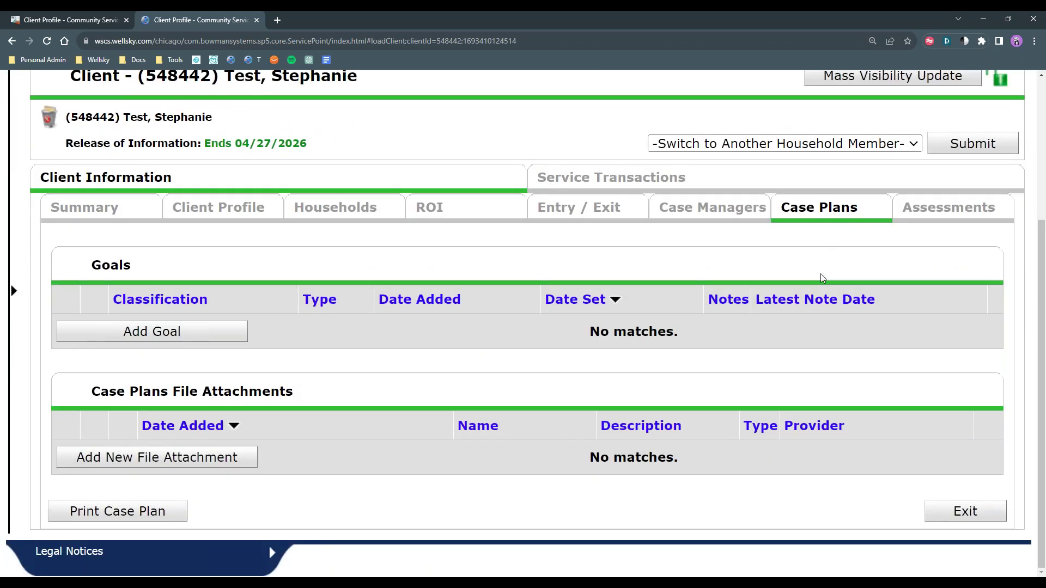
pyautogui.scroll(2, 513, 390)
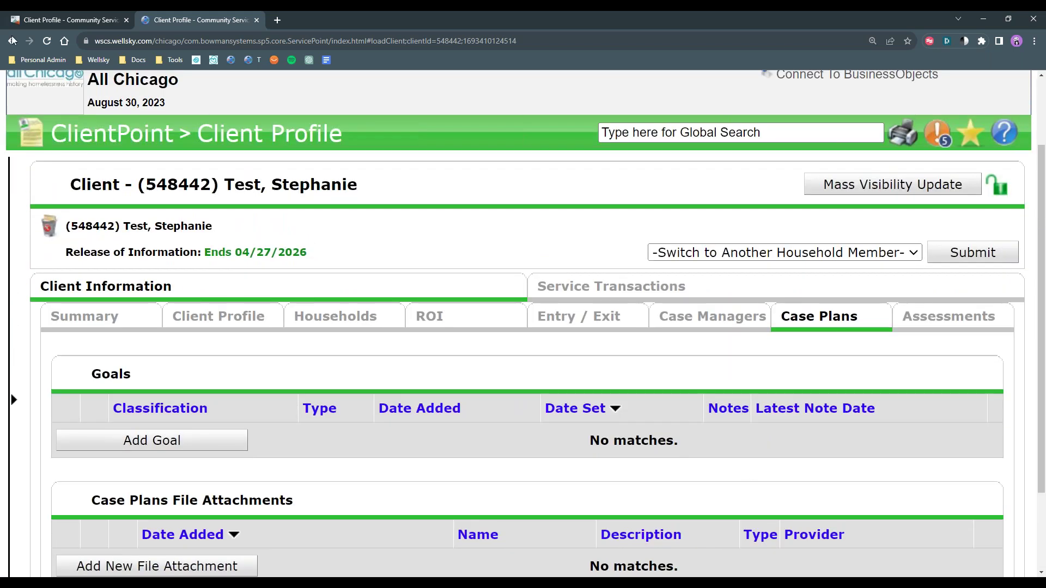
pyautogui.click(79, 20)
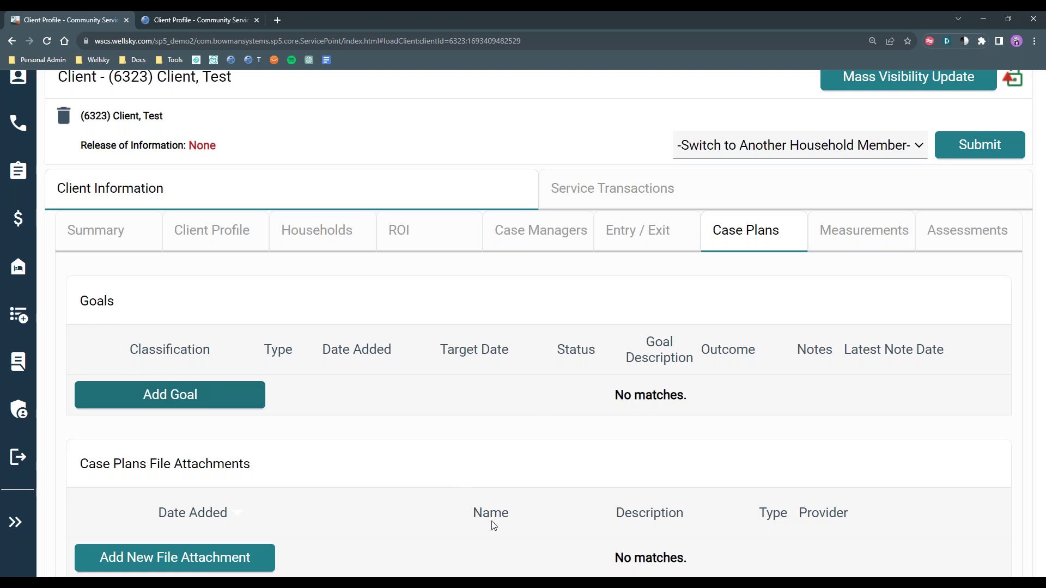
pyautogui.click(208, 21)
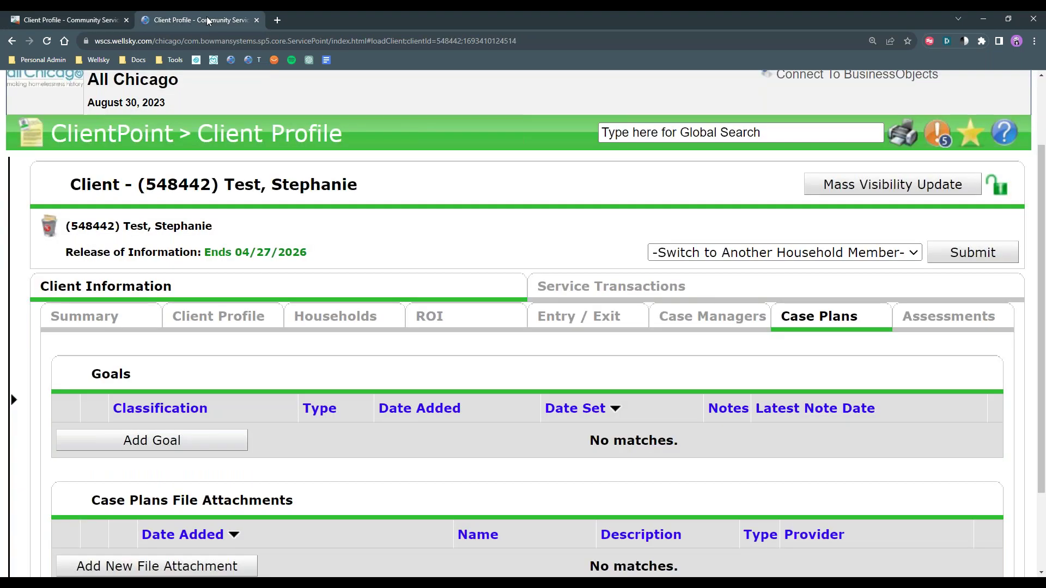
# Separate the demo site from the All Chicago site and place their windows side by side, demo site on the left
pyautogui.press('super+Right')
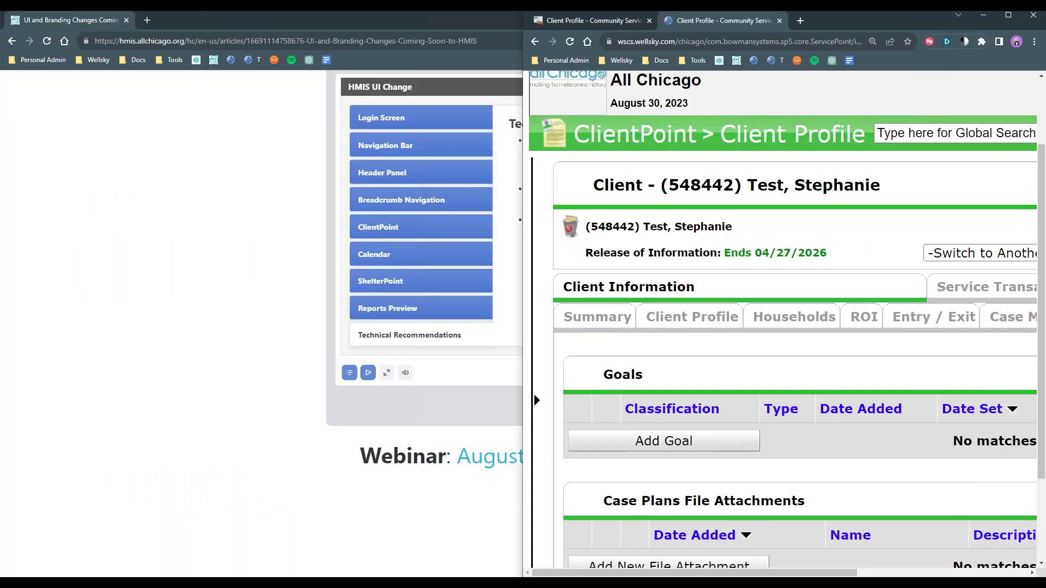
pyautogui.moveTo(621, 23); pyautogui.dragTo(387, 42)
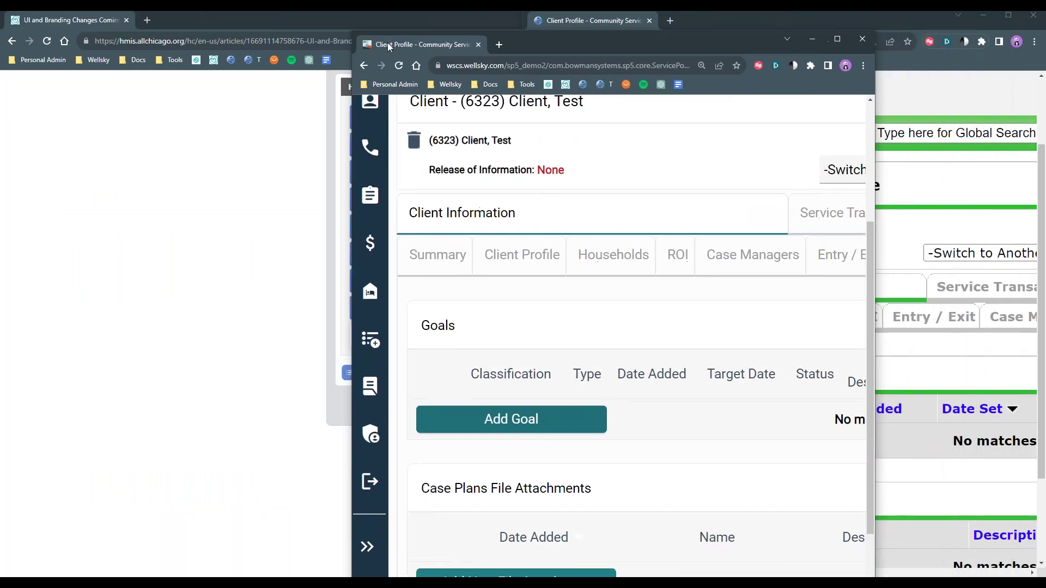
pyautogui.press('super+Left')
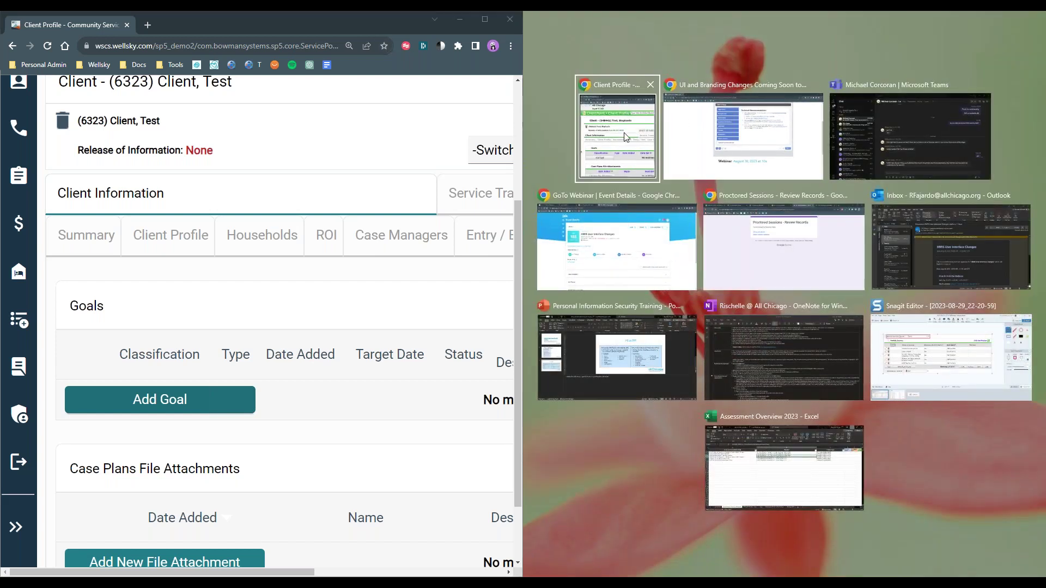
pyautogui.click(720, 69)
# Reduce the page zoom of the Community Services sites to 110%
pyautogui.click(871, 45)
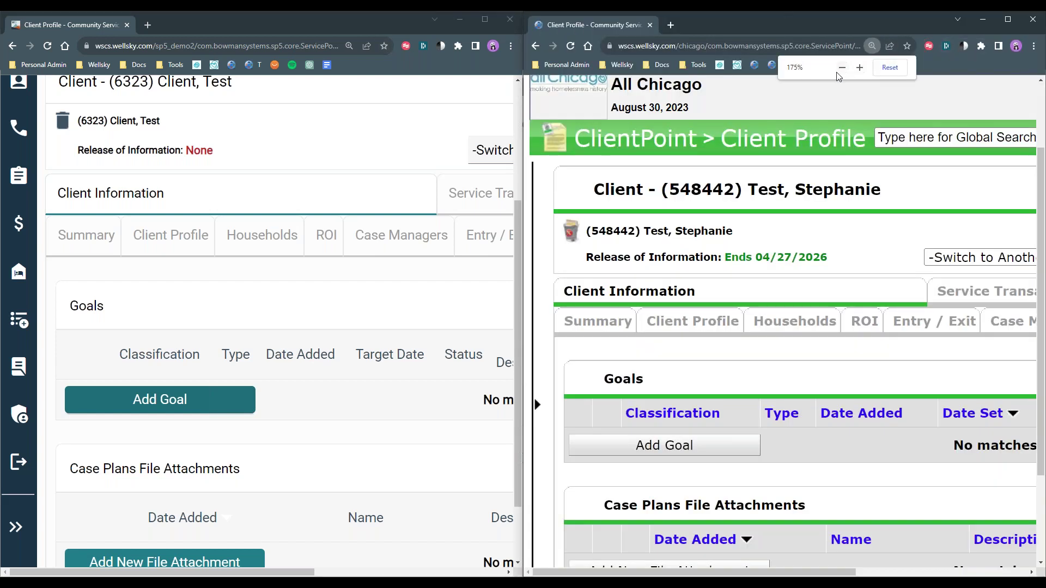
pyautogui.click(842, 67)
pyautogui.click(841, 68)
pyautogui.click(842, 67)
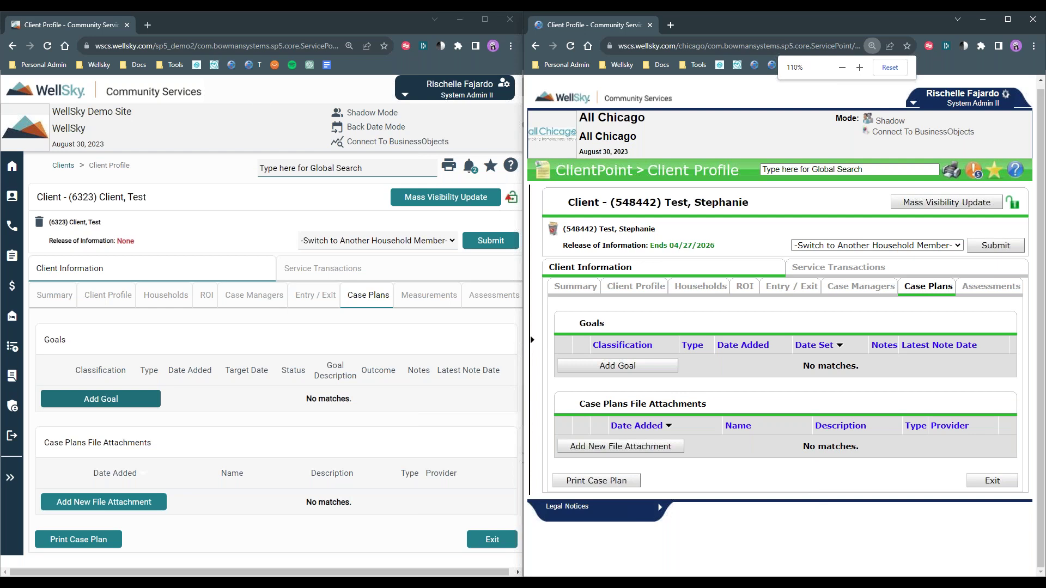
# Open the demo client's Summary and examine its sections from Households through Measurements to Unmet Needs
pyautogui.click(56, 296)
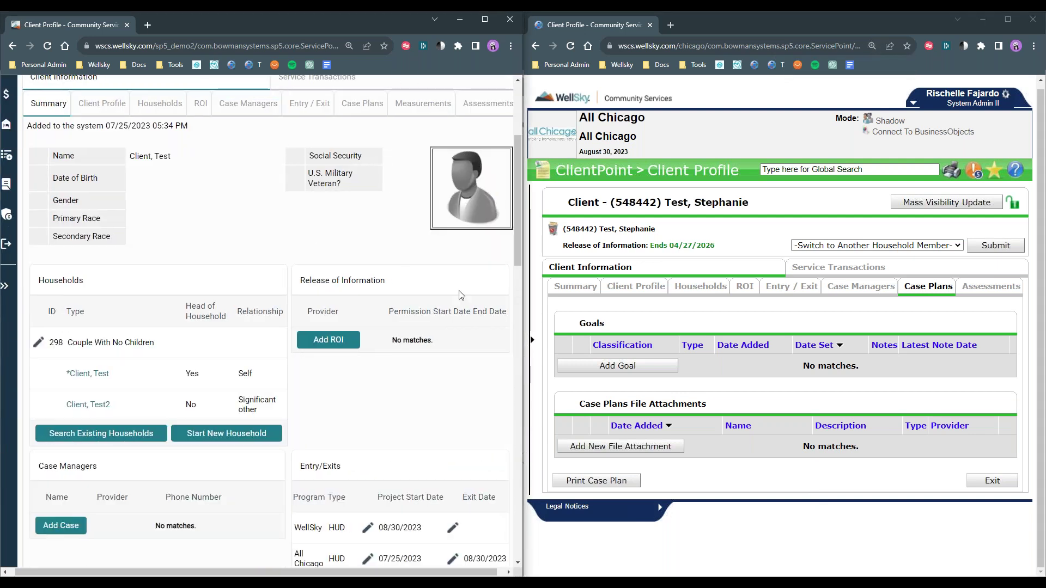
pyautogui.scroll(-5, 454, 330)
pyautogui.scroll(-2, 454, 330)
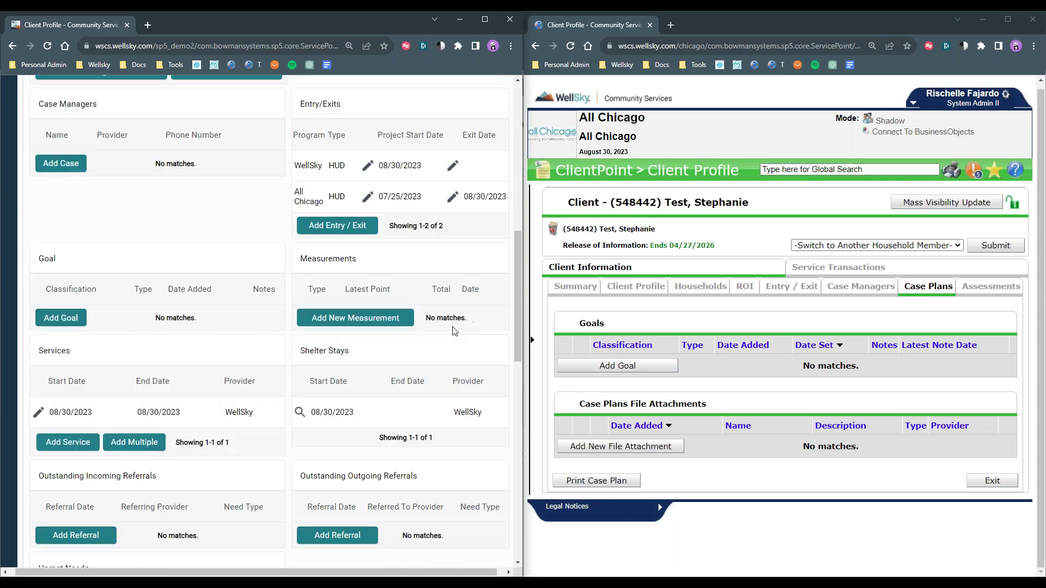
pyautogui.scroll(-3, 451, 330)
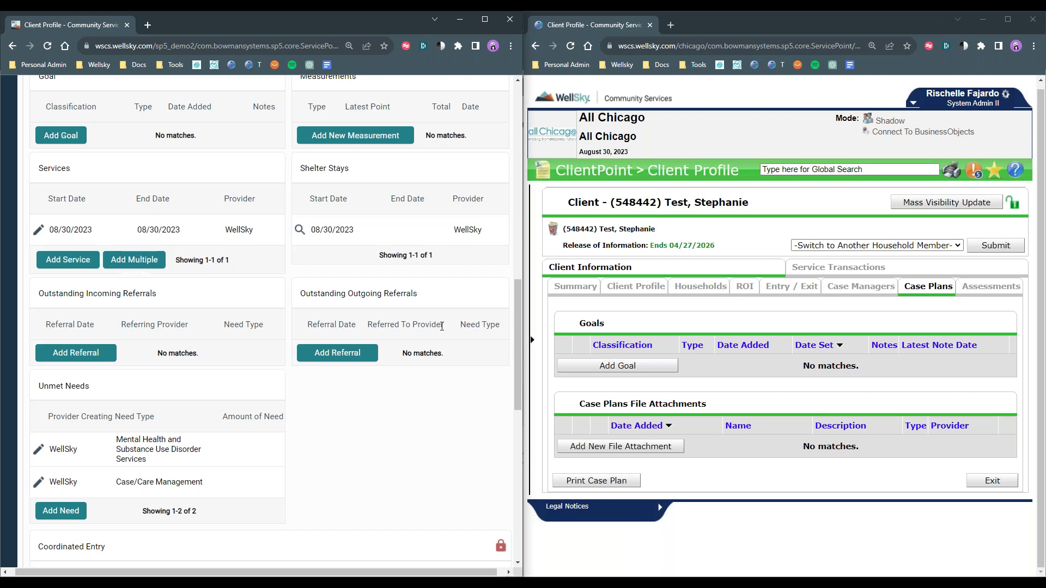
# Open the All Chicago client's Summary and compare its sections through the COVID-19 High Risk Indicator with the demo client's Unmet Needs and Coordinated Entry
pyautogui.click(586, 289)
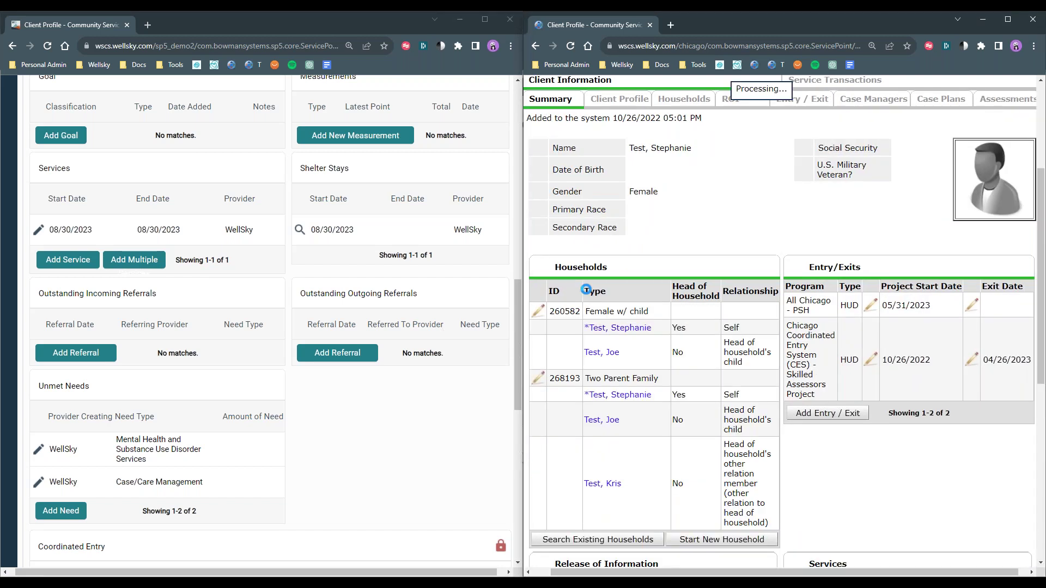
pyautogui.scroll(-1, 725, 207)
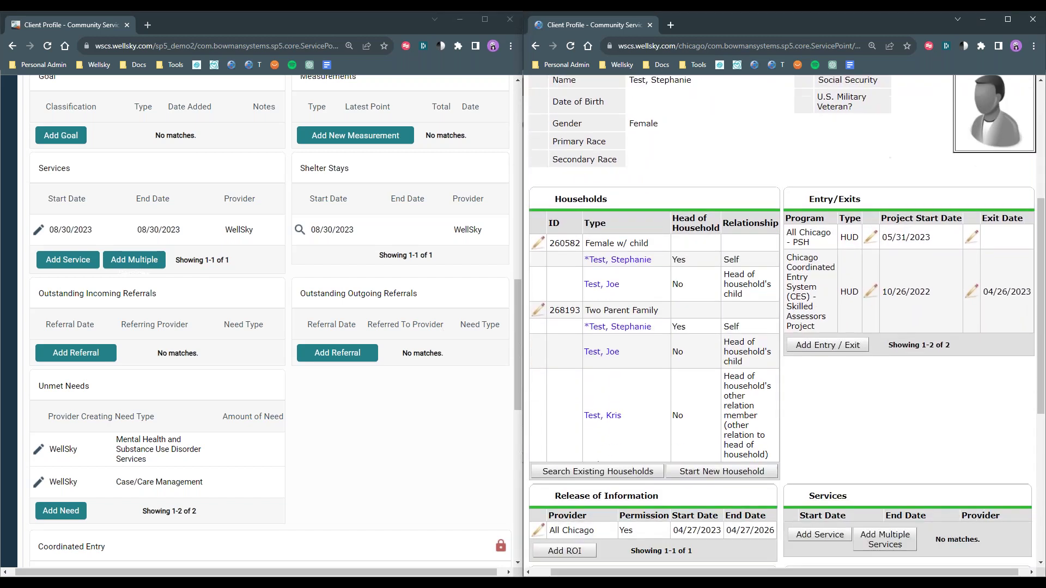
pyautogui.scroll(-1, 738, 310)
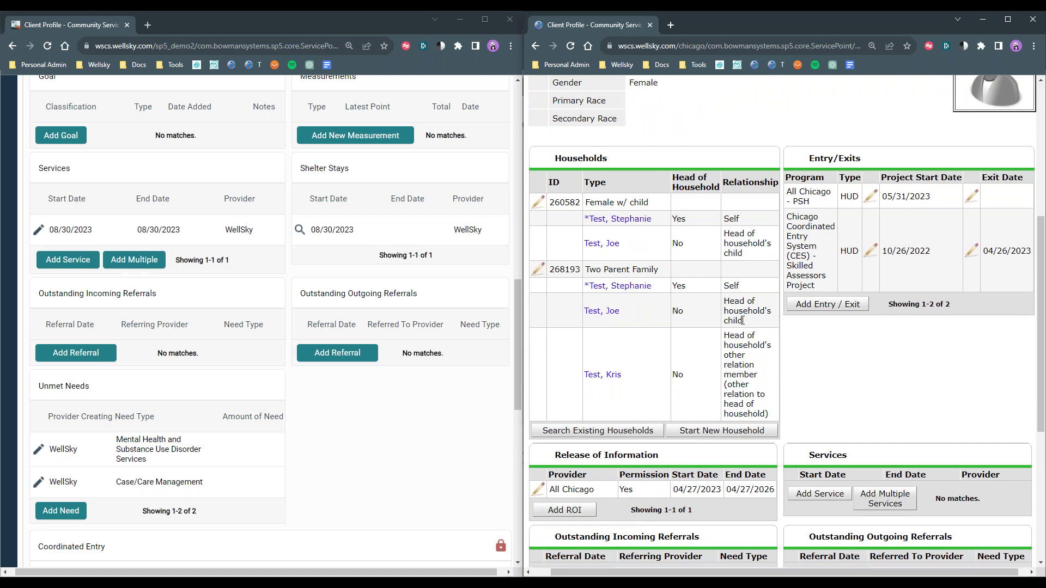
pyautogui.scroll(-5, 742, 320)
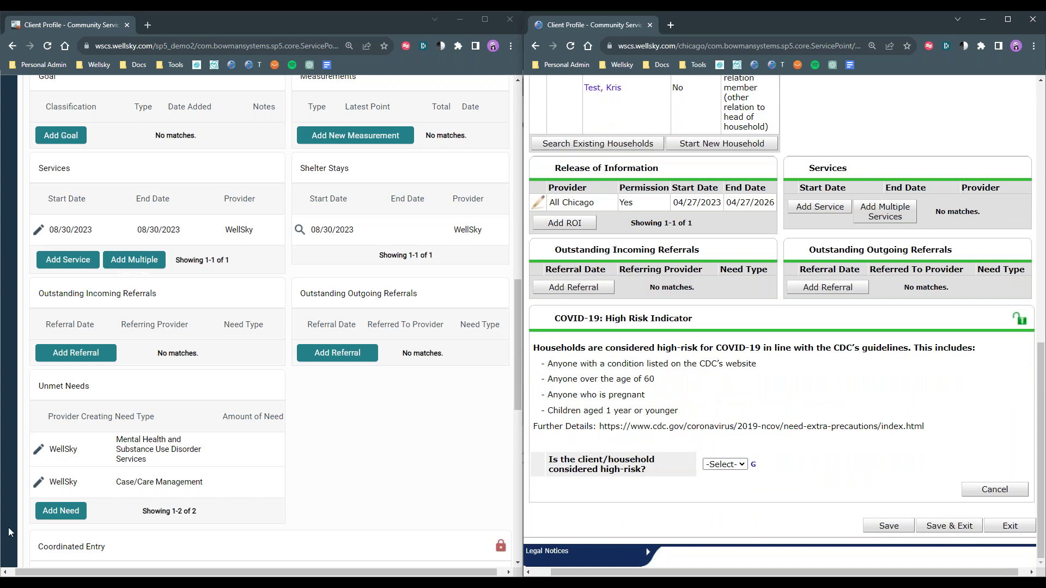
pyautogui.scroll(-3, 315, 427)
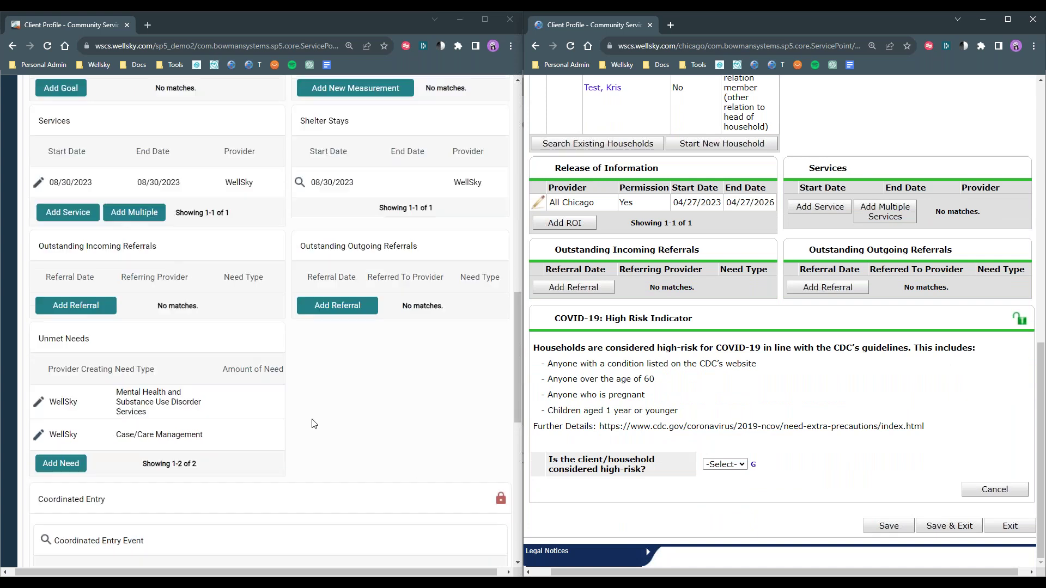
pyautogui.scroll(-2, 314, 427)
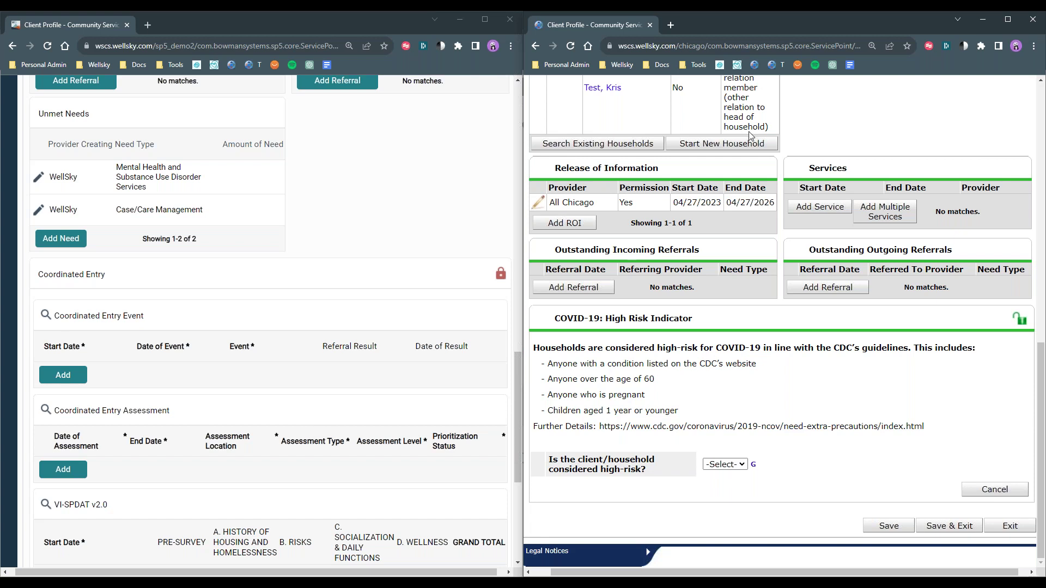
# Open the Service Transactions dashboard for the clients on both sites and view the Entire Service History on each
pyautogui.scroll(10, 835, 327)
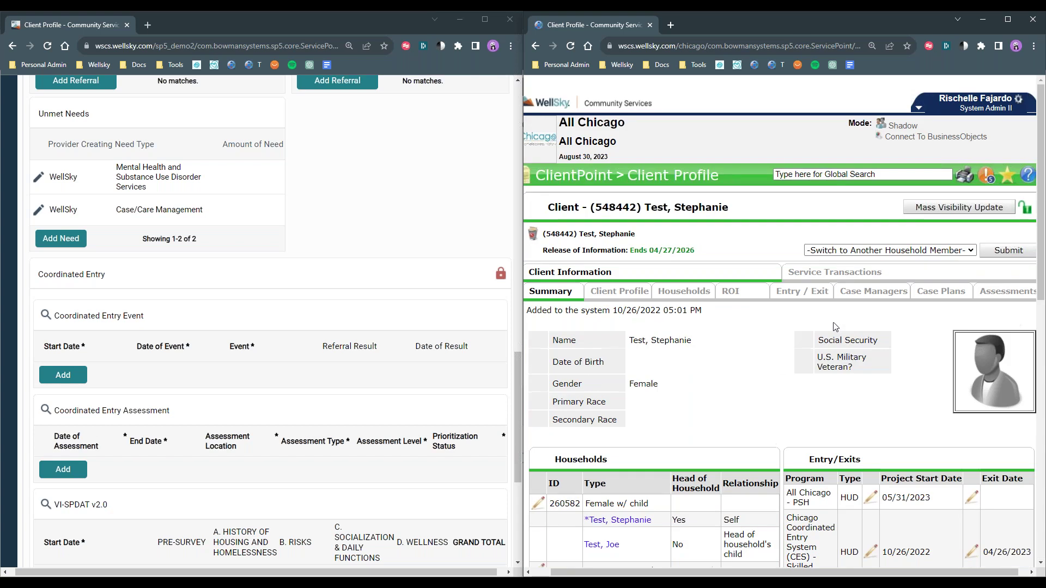
pyautogui.click(861, 274)
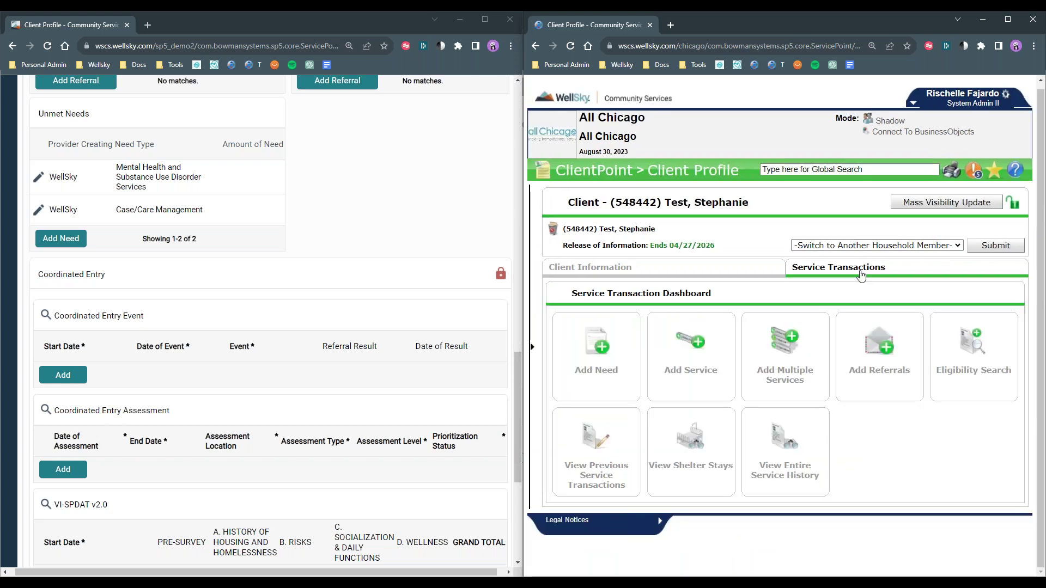
pyautogui.scroll(5, 428, 342)
pyautogui.scroll(10, 427, 342)
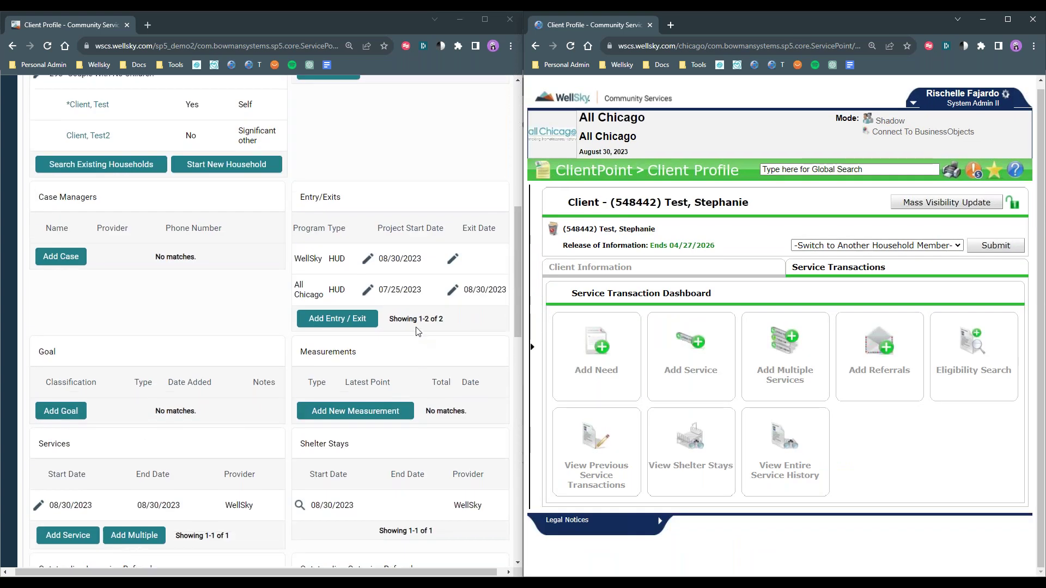
pyautogui.click(372, 250)
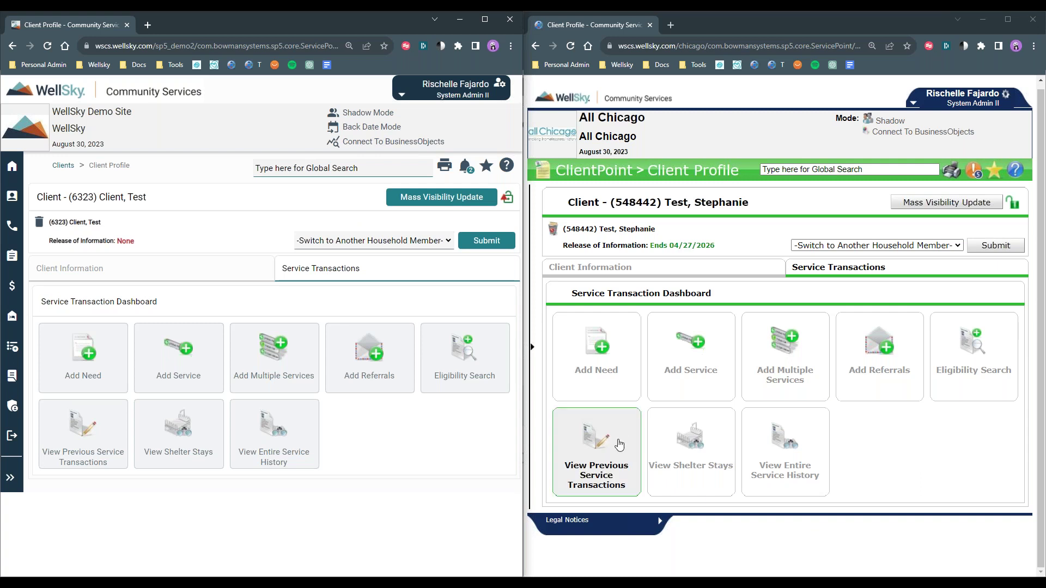
pyautogui.click(775, 463)
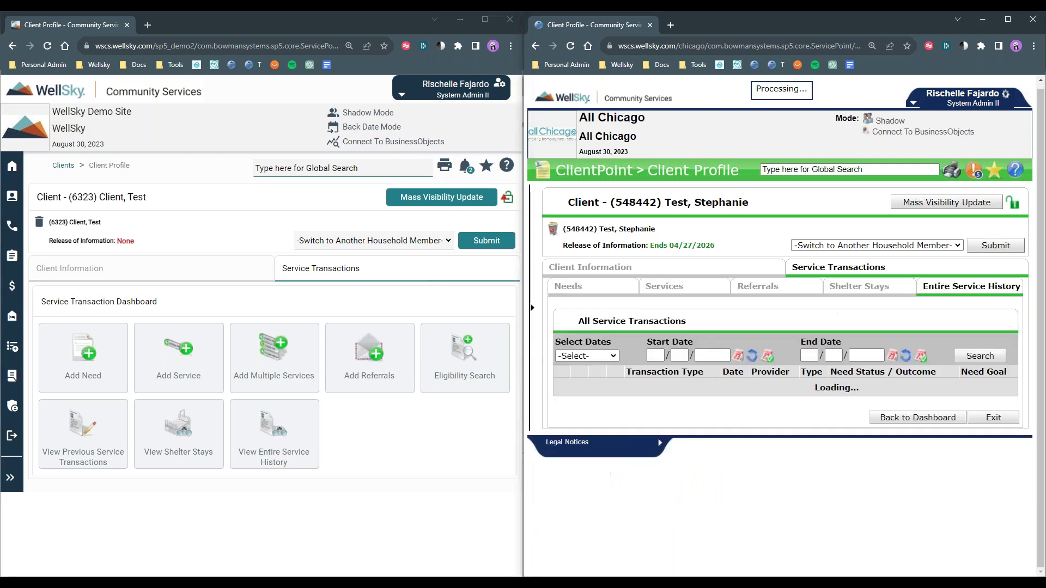
pyautogui.click(286, 452)
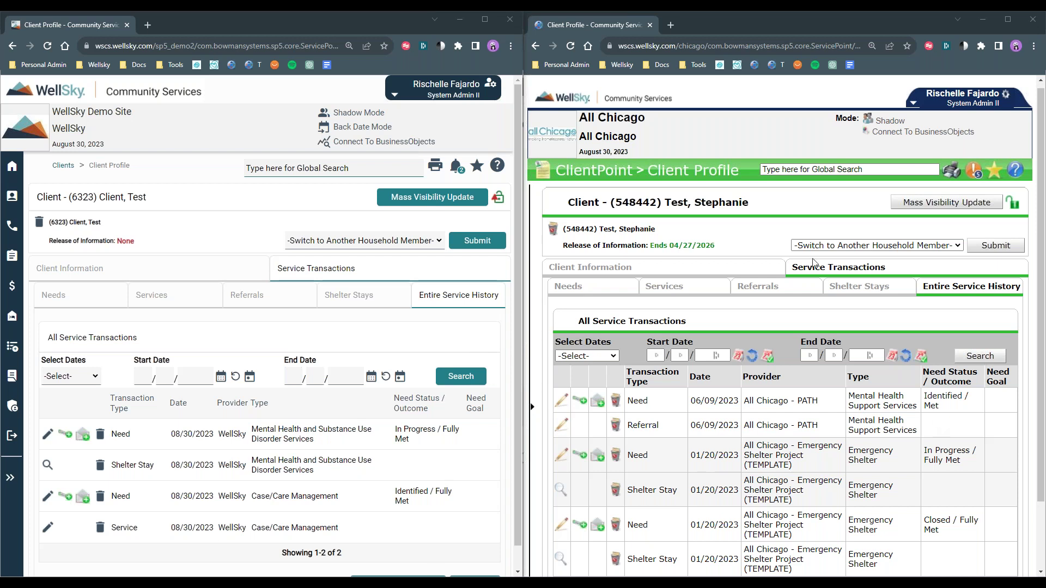
# Review the All Chicago client's Services, Referrals and Shelter Stays, and return to the Entire Service History
pyautogui.click(665, 293)
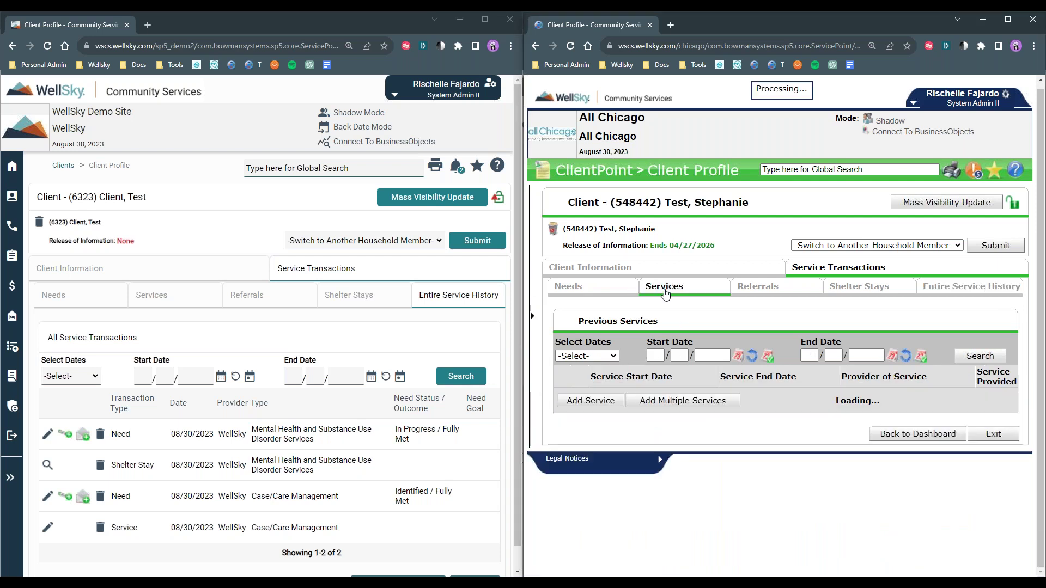
pyautogui.click(755, 294)
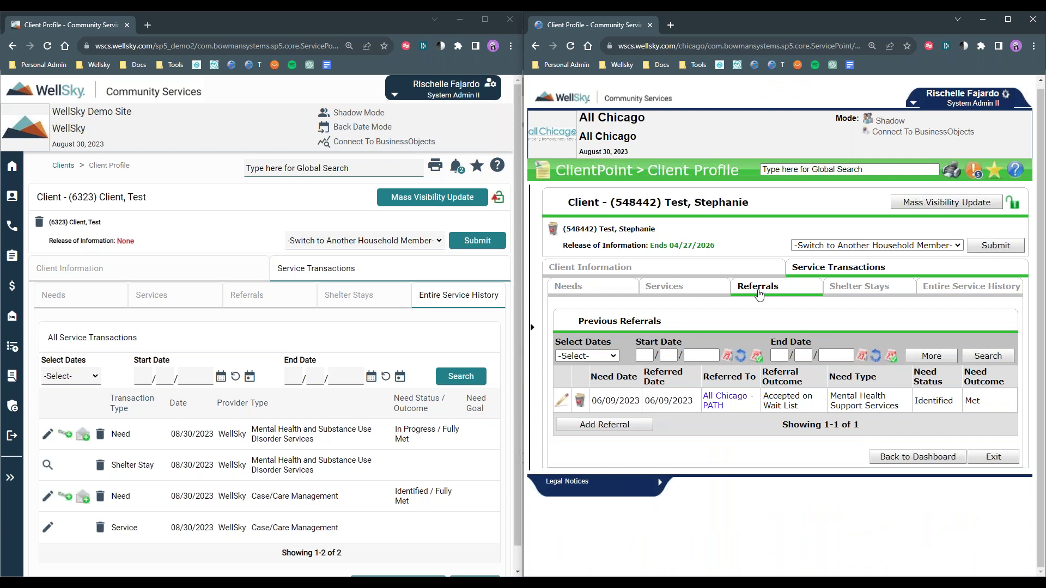
pyautogui.click(840, 292)
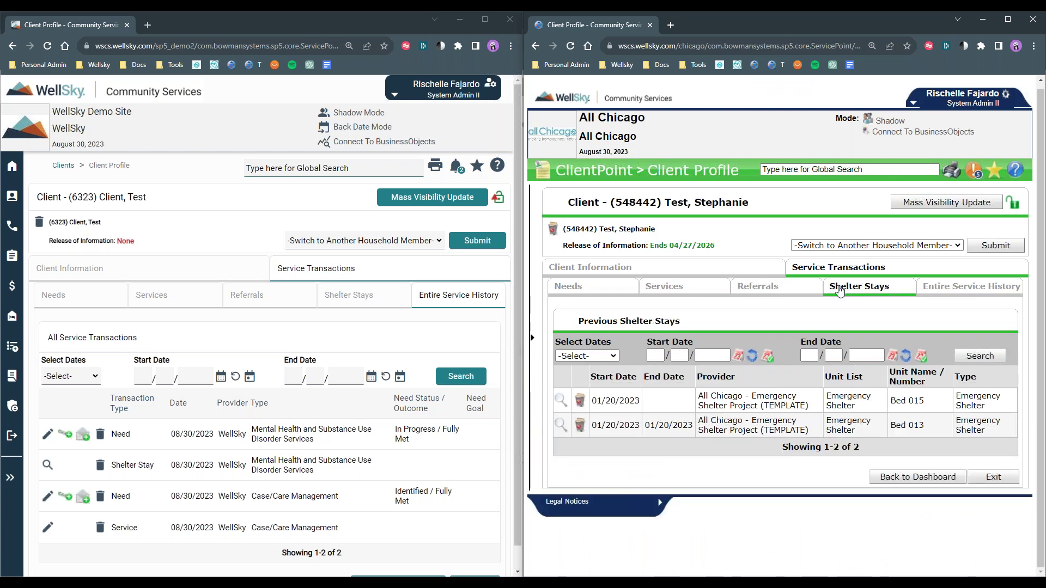
pyautogui.click(931, 288)
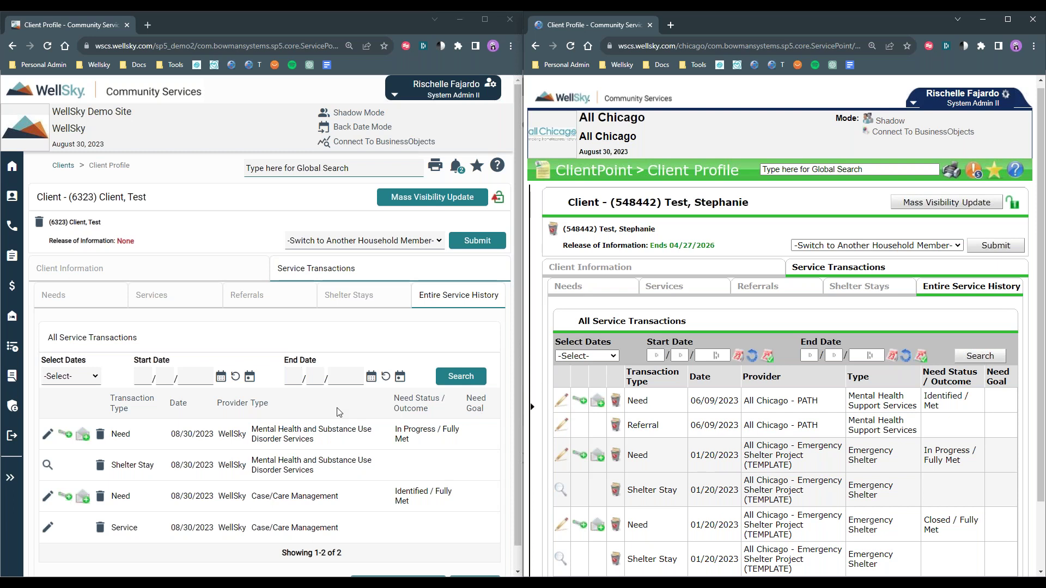
# Expand the side navigation on both sites for comparison and show the All Chicago client's Needs
pyautogui.click(532, 409)
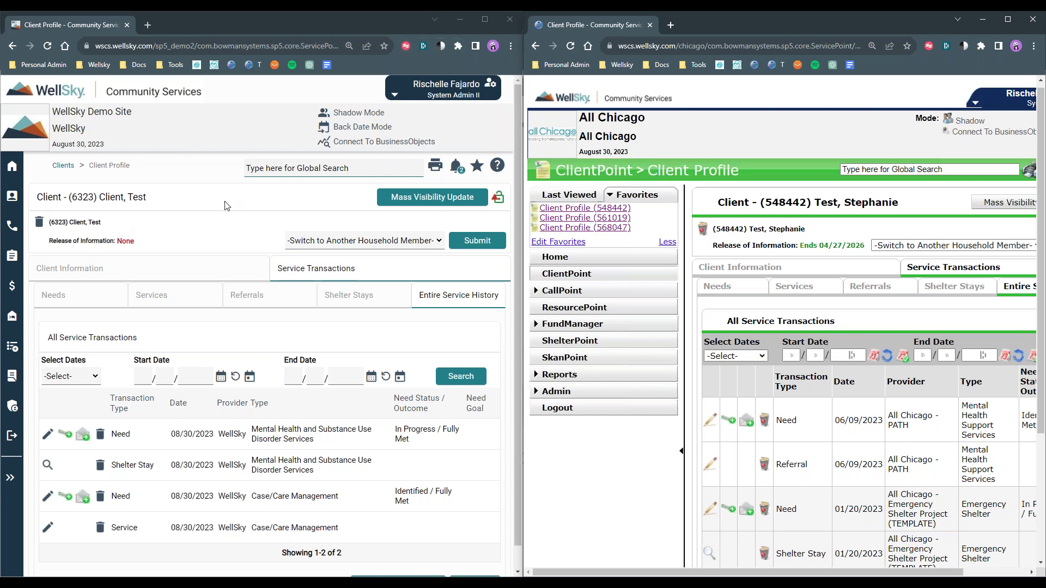
pyautogui.click(724, 290)
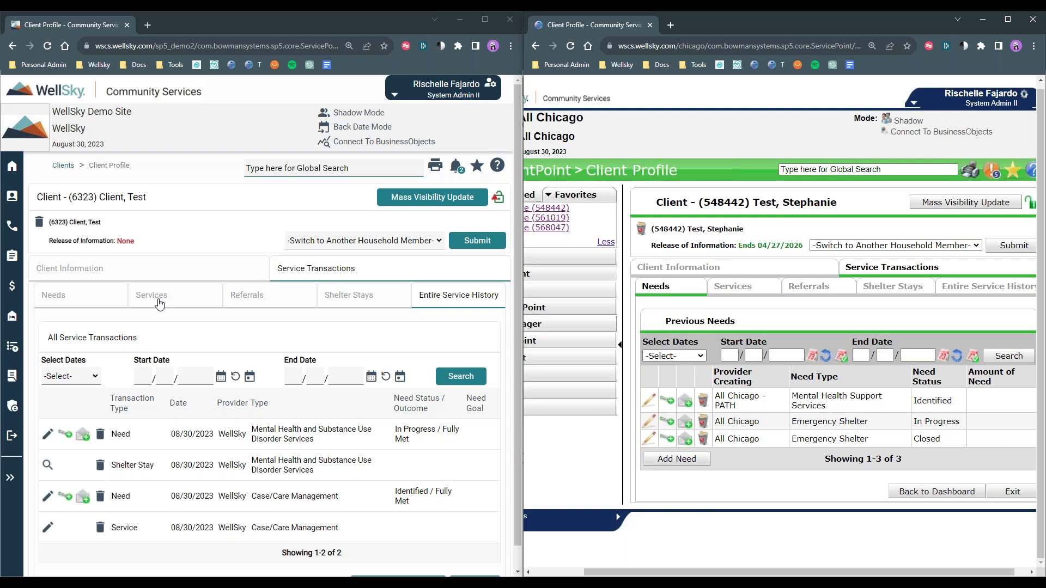
pyautogui.click(8, 479)
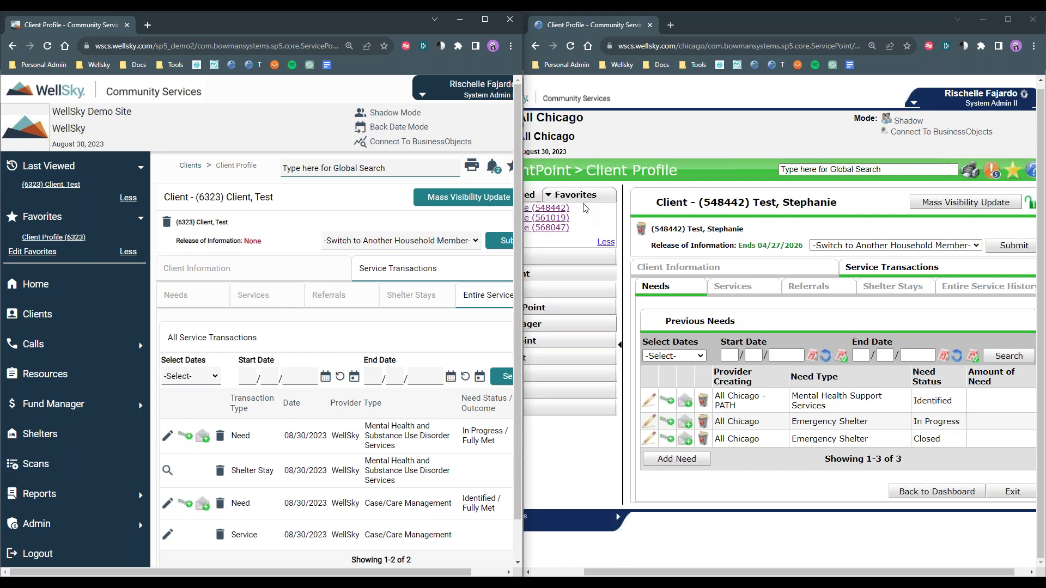
# Show the User Alerts lists on both sites and slightly widen the demo site's window against the All Chicago window
pyautogui.click(993, 176)
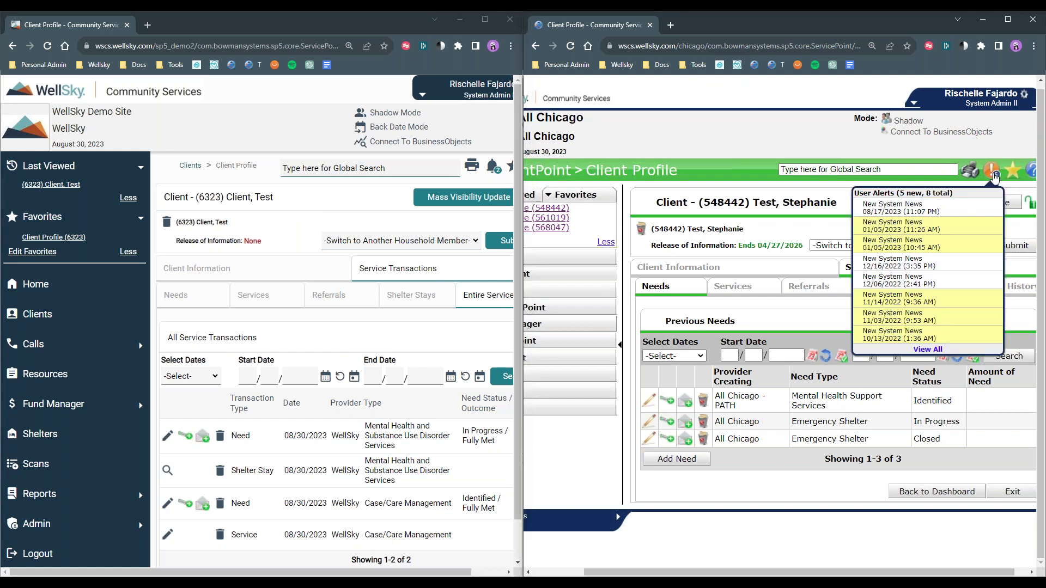
pyautogui.click(492, 167)
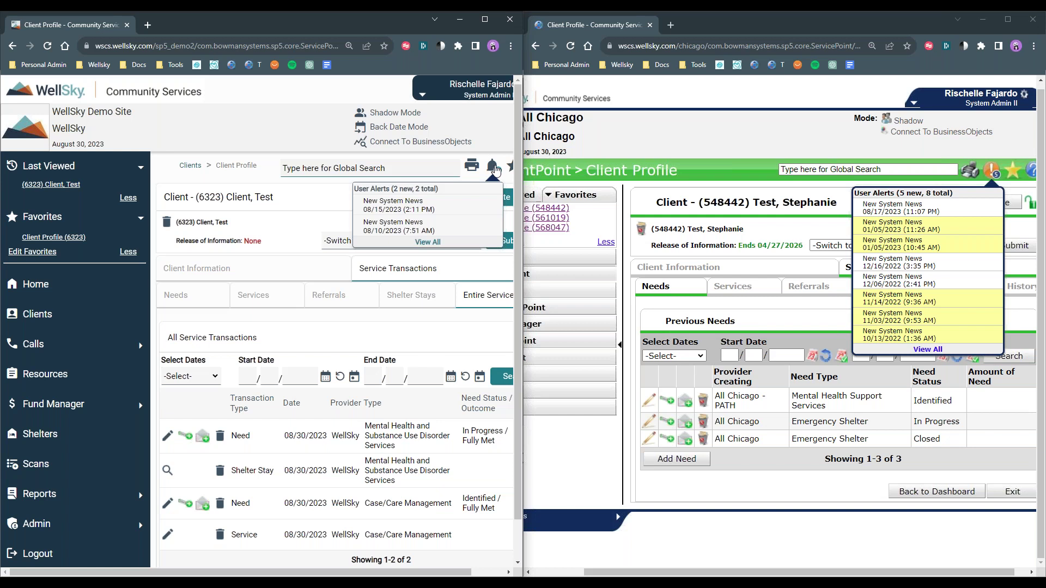
pyautogui.hscroll(2, 493, 173)
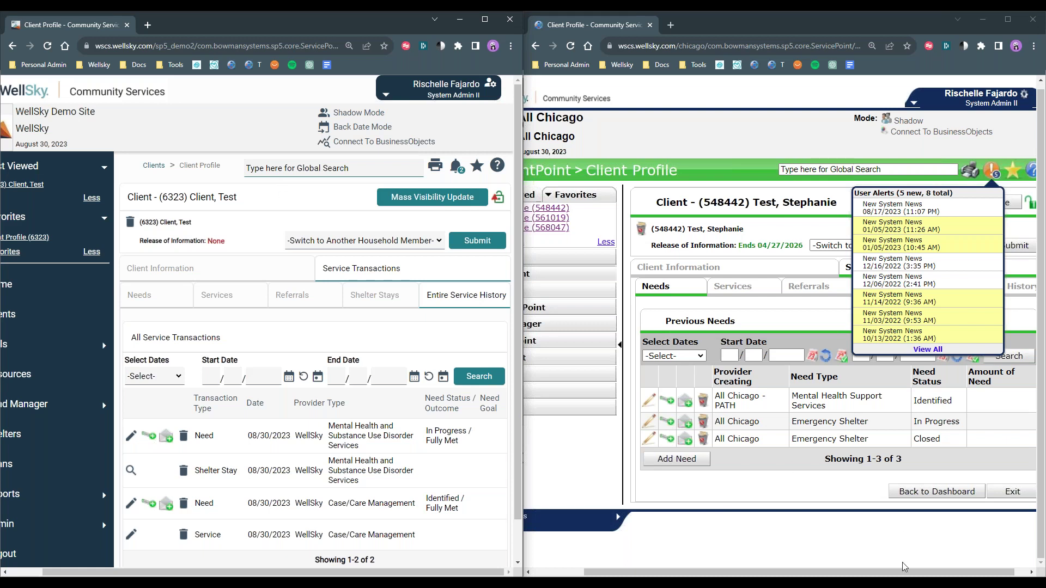
pyautogui.moveTo(897, 573); pyautogui.dragTo(912, 573)
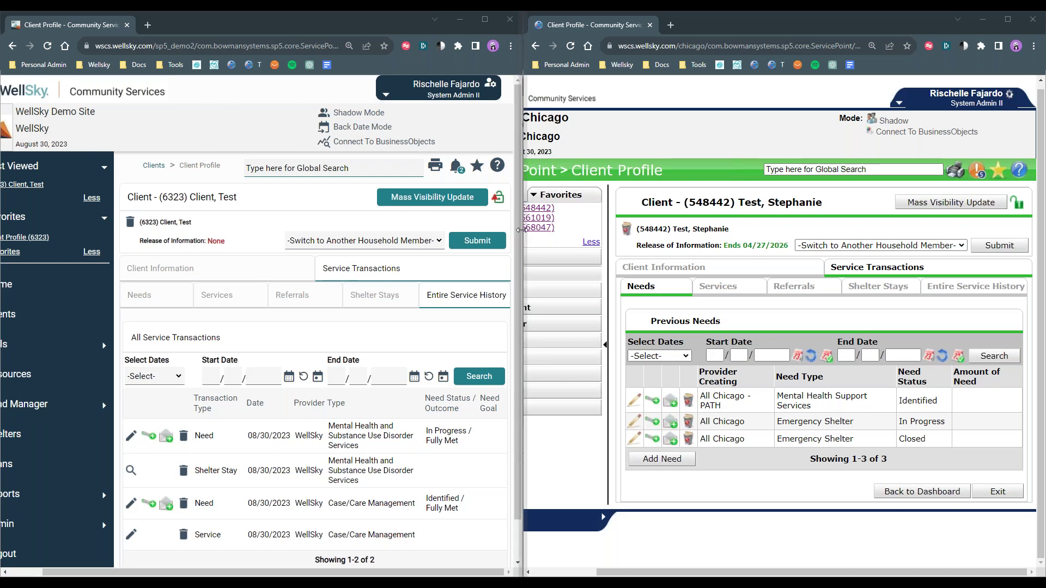
pyautogui.moveTo(522, 230); pyautogui.dragTo(546, 231)
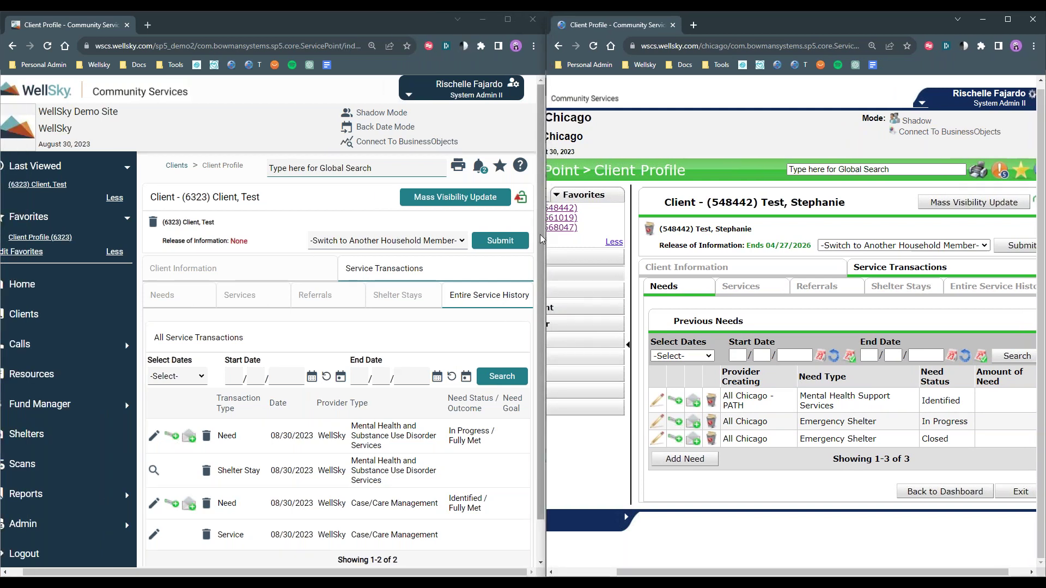